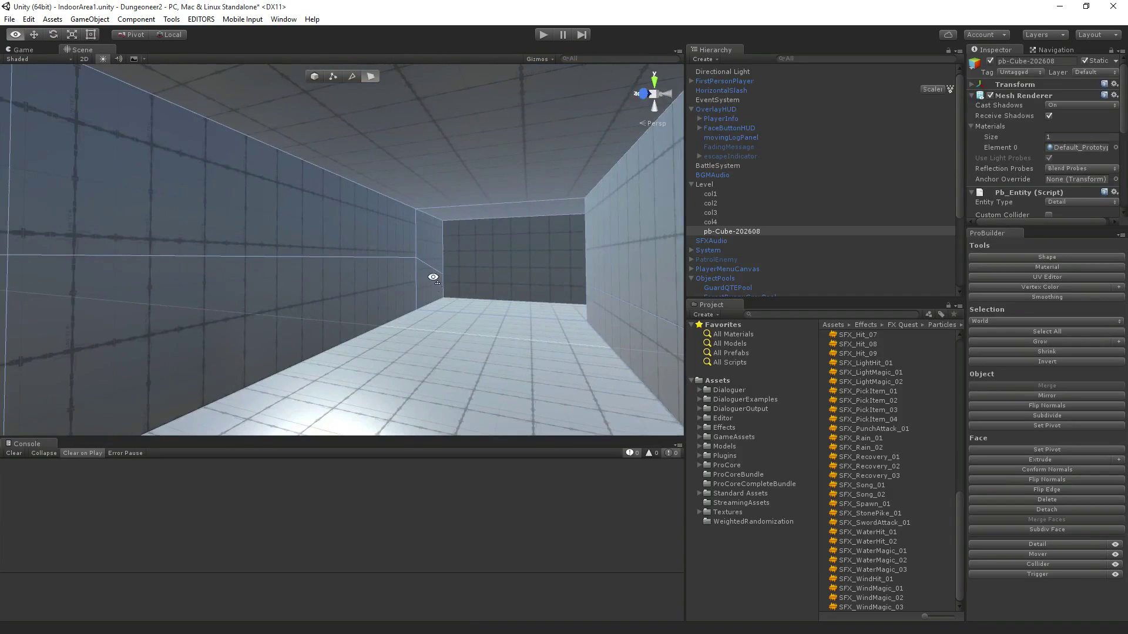
Examine the L-shaped corridor level inside and out, including its end wall and the split wall section beside it.
{"action": "right_click_drag", "start_coordinate": [433, 277], "coordinate": [406, 343]}
{"action": "right_click_drag", "start_coordinate": [498, 313], "coordinate": [341, 167]}
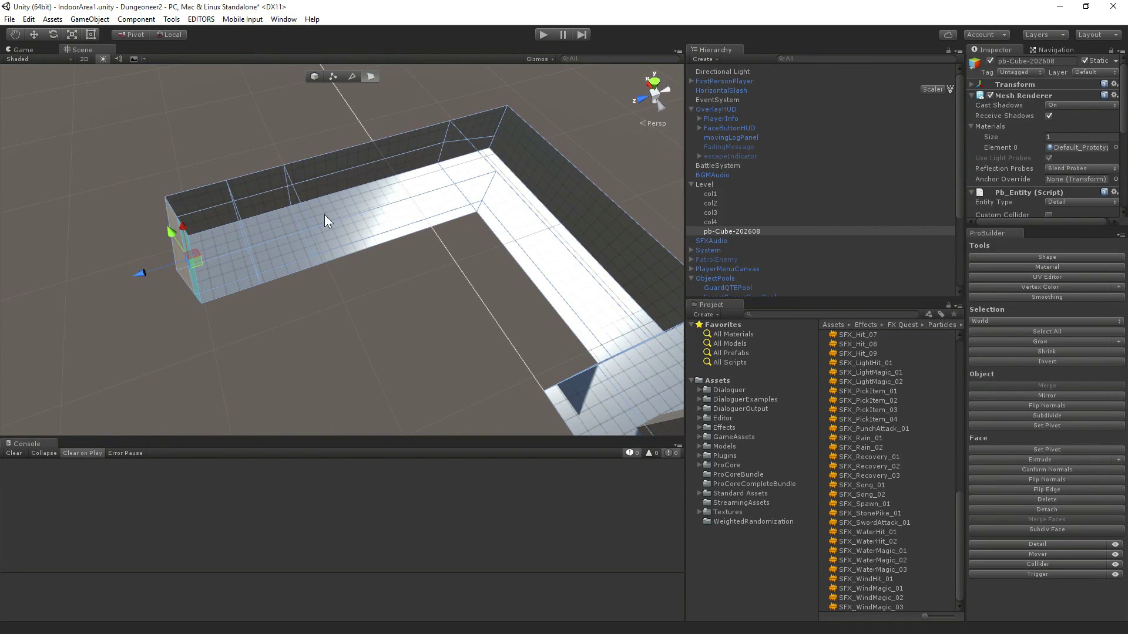
{"action": "right_click_drag", "start_coordinate": [203, 281], "coordinate": [286, 218]}
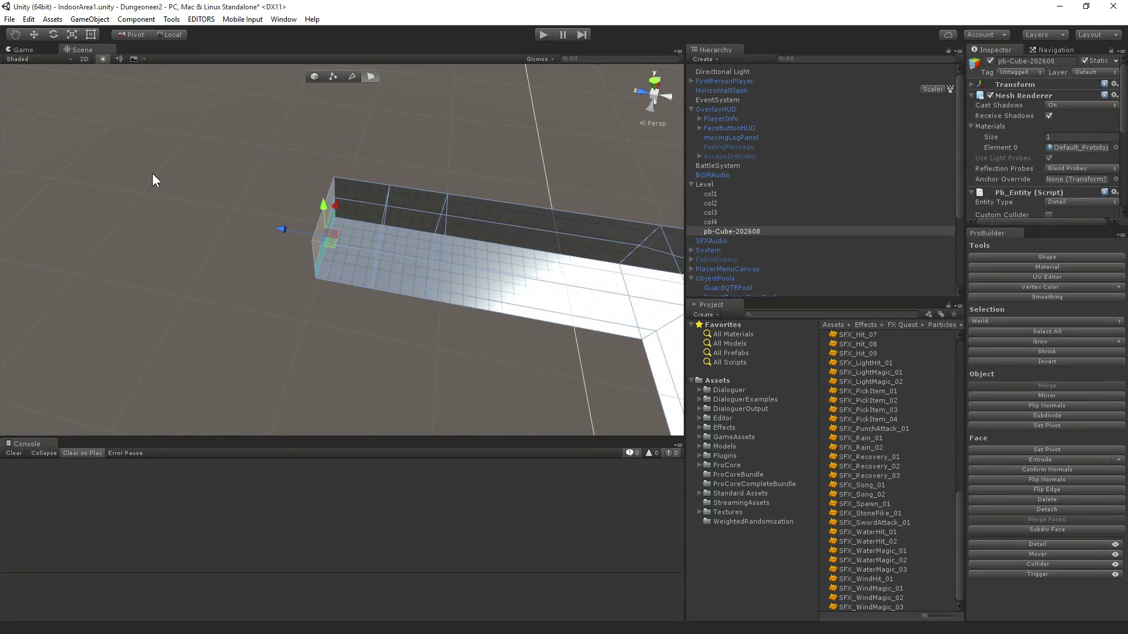
{"action": "right_click_drag", "start_coordinate": [249, 314], "coordinate": [285, 246]}
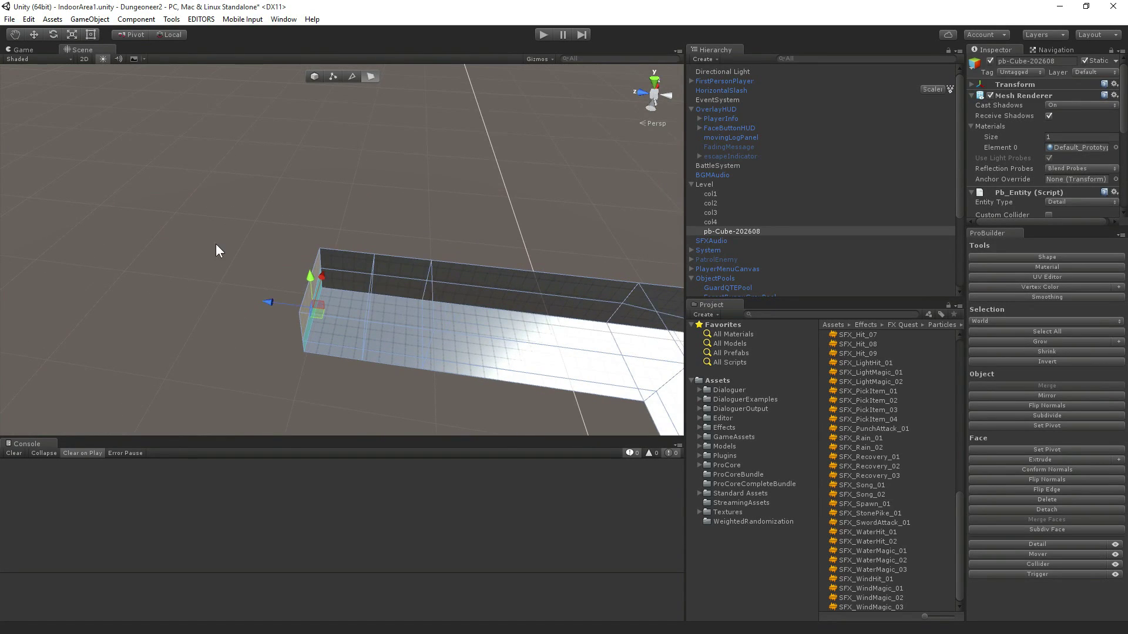
{"action": "right_click_drag", "start_coordinate": [157, 211], "coordinate": [510, 186]}
{"action": "right_click_drag", "start_coordinate": [165, 306], "coordinate": [320, 343]}
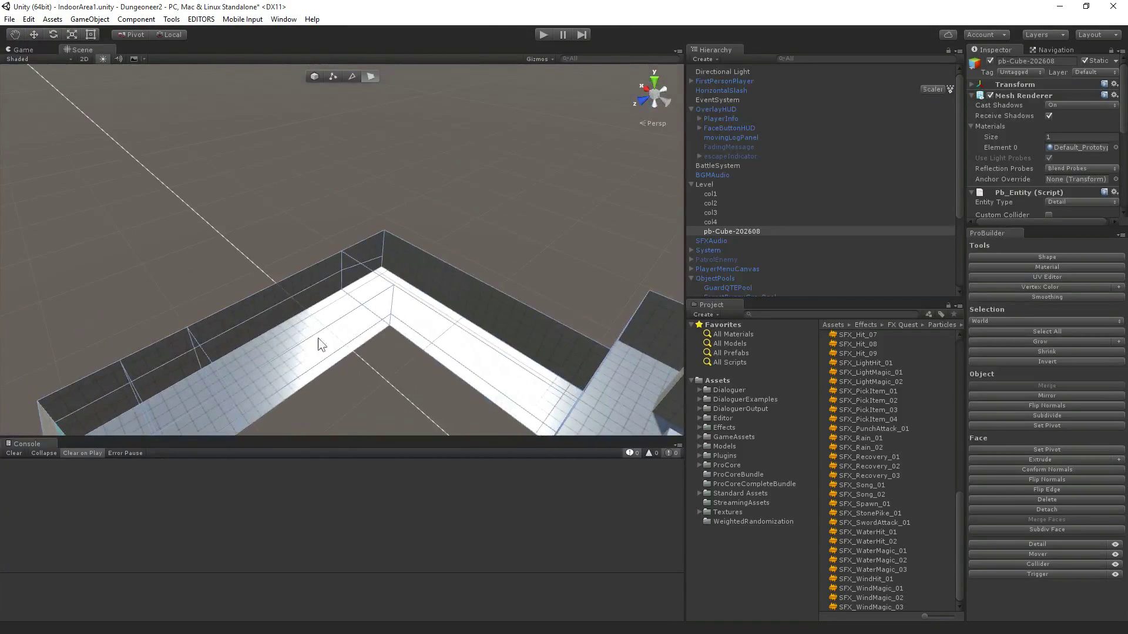
{"action": "right_click_drag", "start_coordinate": [245, 262], "coordinate": [1073, 177]}
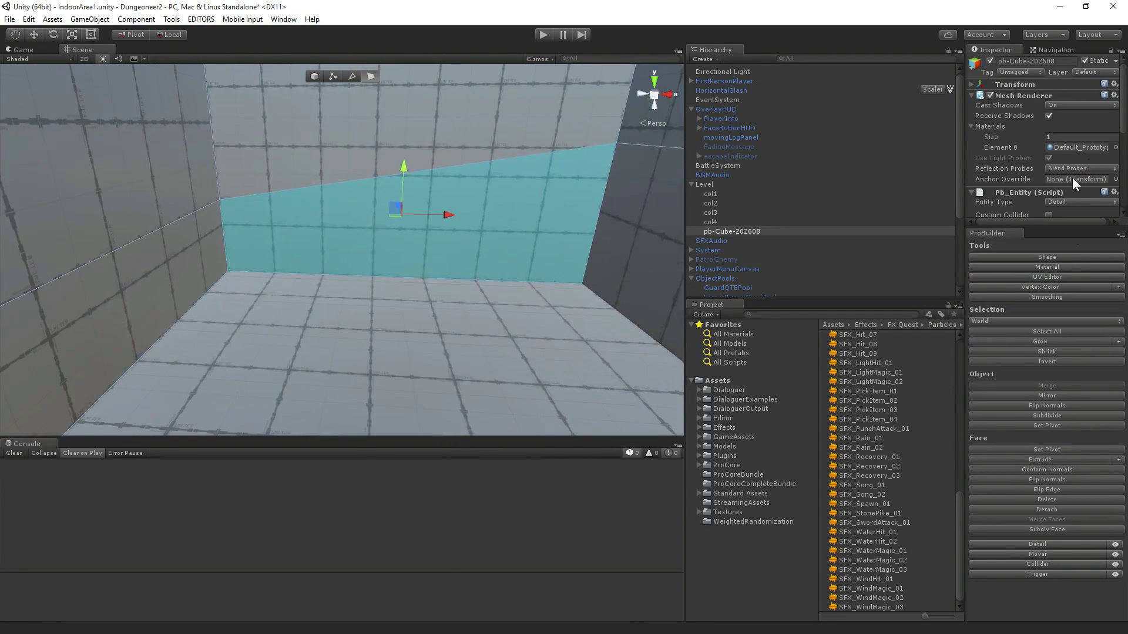
{"action": "right_click_drag", "start_coordinate": [255, 312], "coordinate": [288, 300]}
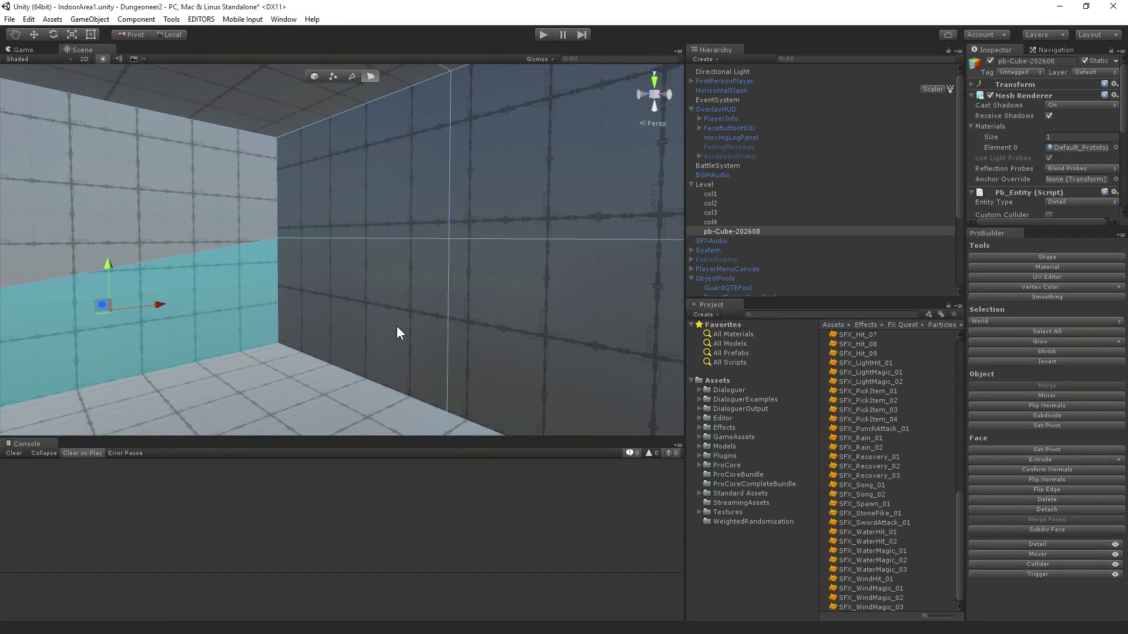
{"action": "right_click_drag", "start_coordinate": [398, 329], "coordinate": [445, 338]}
{"action": "right_click_drag", "start_coordinate": [417, 302], "coordinate": [296, 332]}
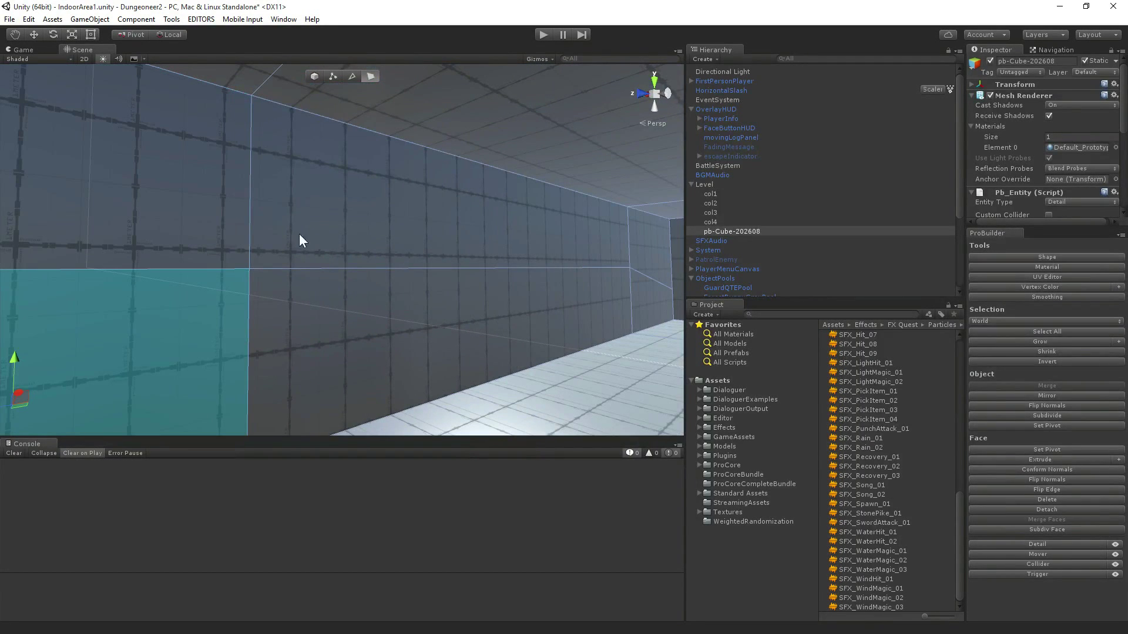
Shift the upper and lower vertical edges on one side of the wall section together along the wall to the nearest tile line.
{"action": "left_click", "coordinate": [352, 75]}
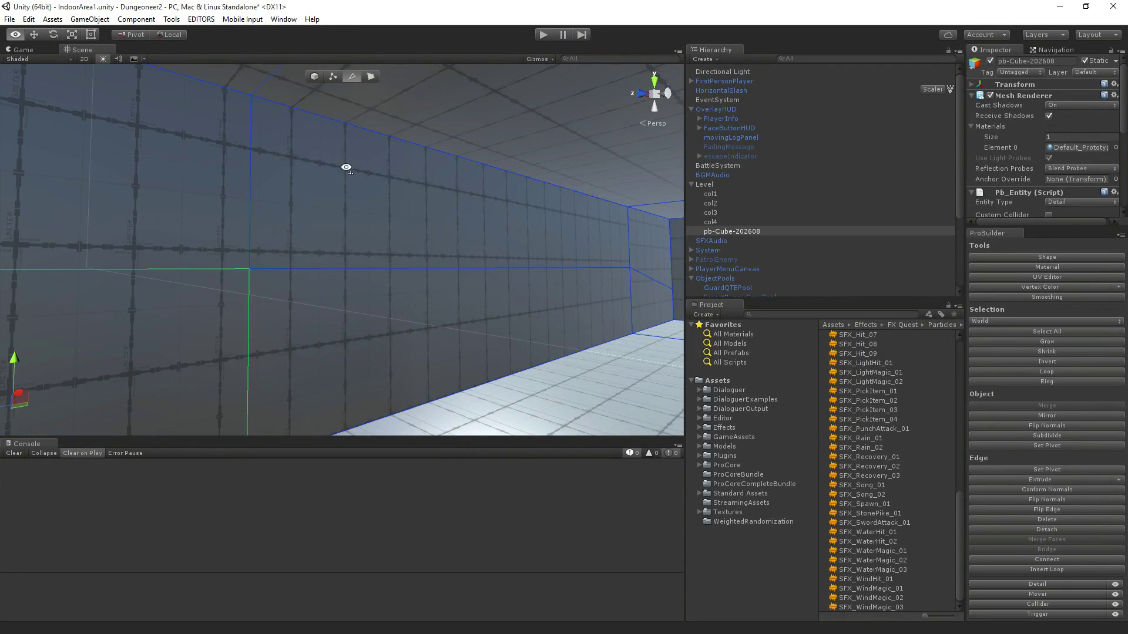
{"action": "right_click_drag", "start_coordinate": [345, 168], "coordinate": [457, 201]}
{"action": "right_click_drag", "start_coordinate": [424, 296], "coordinate": [199, 292]}
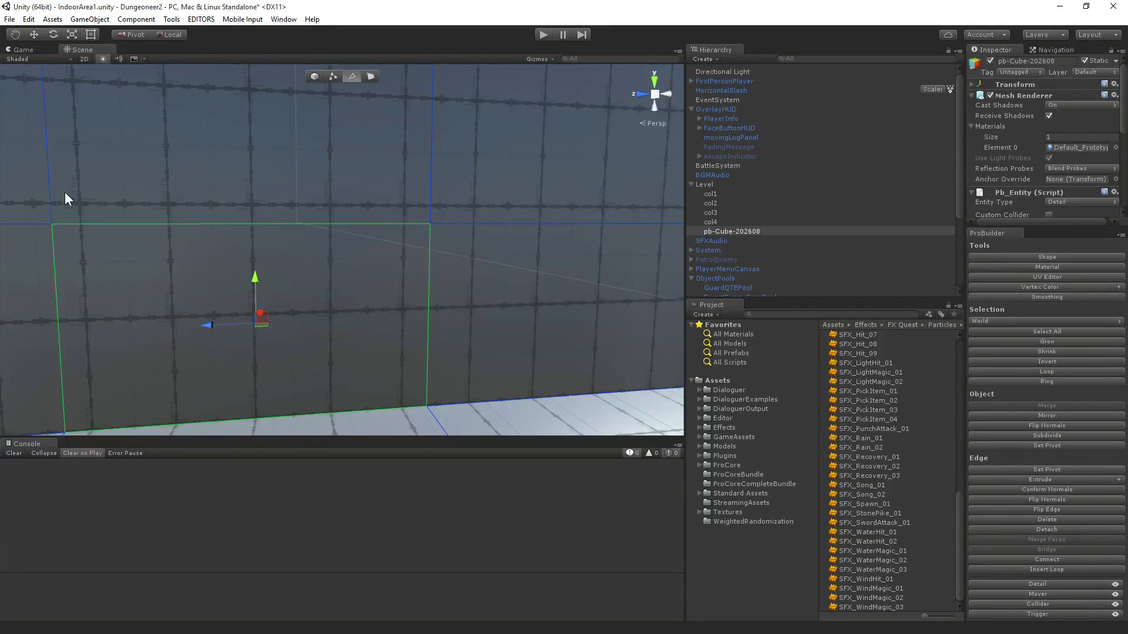
{"action": "left_click", "coordinate": [48, 192]}
{"action": "right_click_drag", "start_coordinate": [137, 189], "coordinate": [108, 218]}
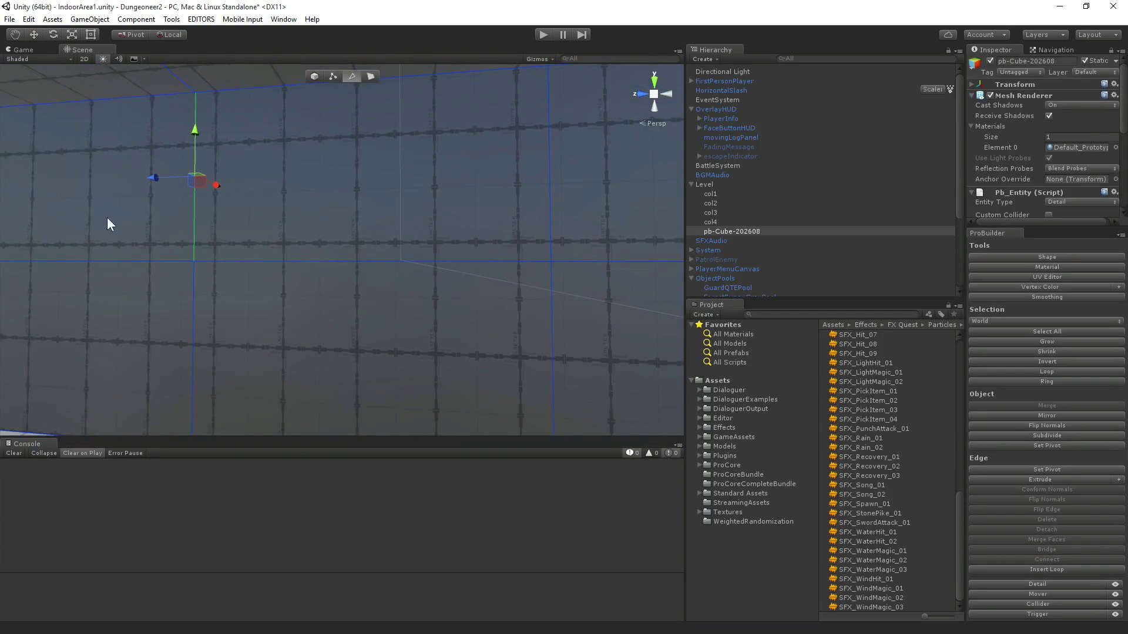
{"action": "left_click", "coordinate": [194, 345]}
{"action": "right_click_drag", "start_coordinate": [242, 297], "coordinate": [222, 260]}
{"action": "left_click_drag", "start_coordinate": [195, 330], "coordinate": [294, 335]}
{"action": "right_click_drag", "start_coordinate": [479, 402], "coordinate": [532, 482]}
{"action": "right_click_drag", "start_coordinate": [388, 242], "coordinate": [333, 239]}
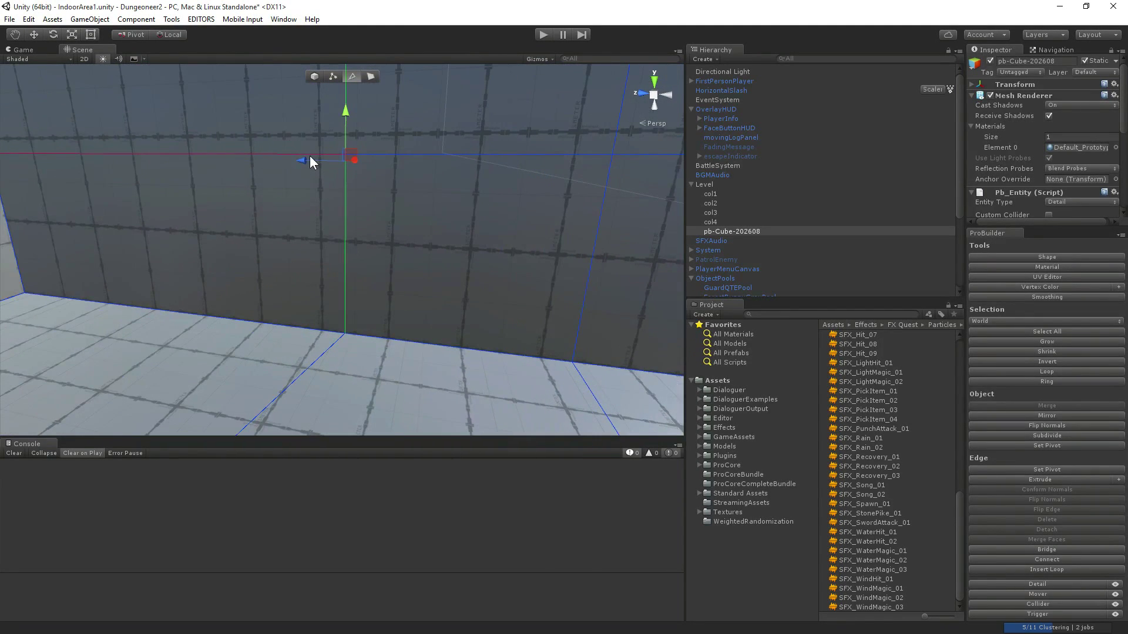
{"action": "left_click_drag", "start_coordinate": [301, 165], "coordinate": [273, 171]}
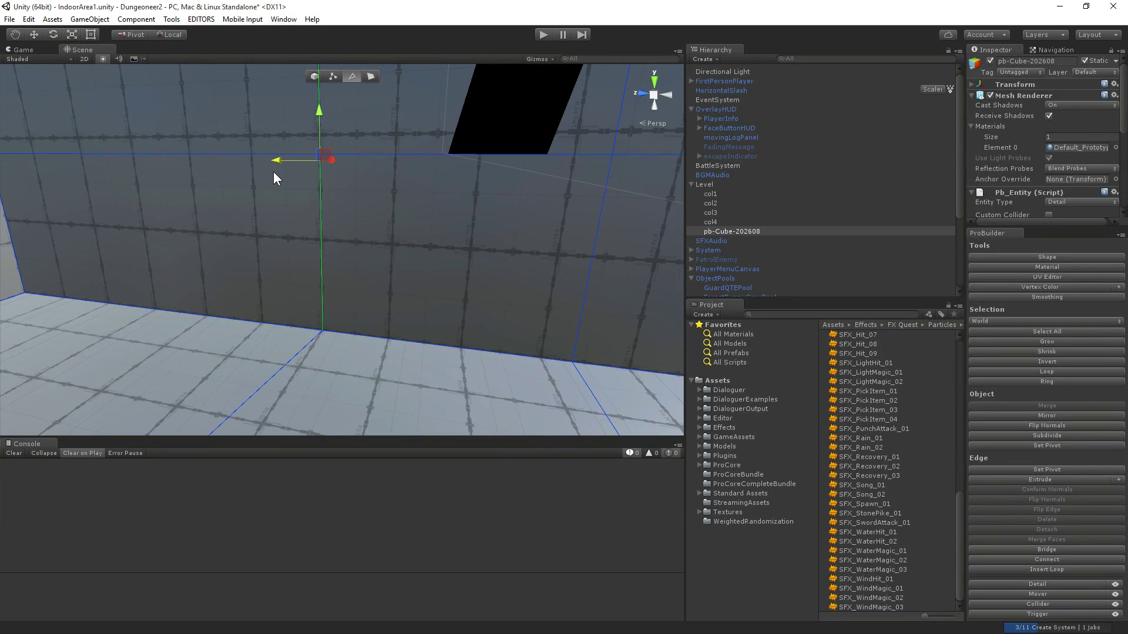
Move the upper and lower vertical edges on the opposite side of the wall section along the wall to line up with the tiles.
{"action": "left_click", "coordinate": [607, 178]}
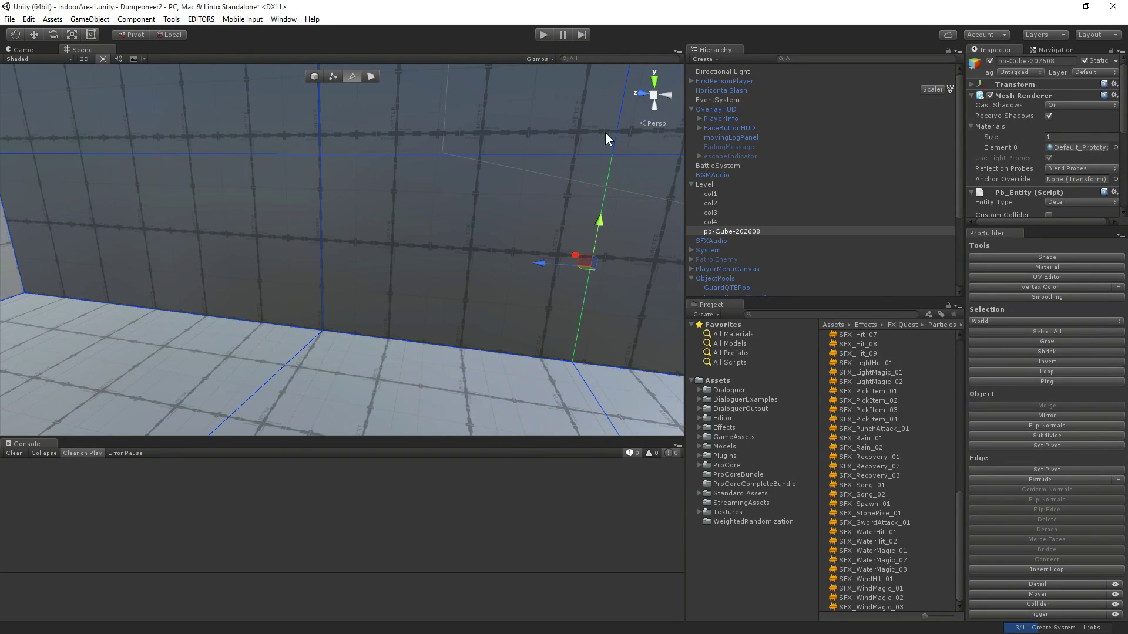
{"action": "left_click", "coordinate": [619, 125], "text": "shift"}
{"action": "left_click_drag", "start_coordinate": [560, 164], "coordinate": [530, 166]}
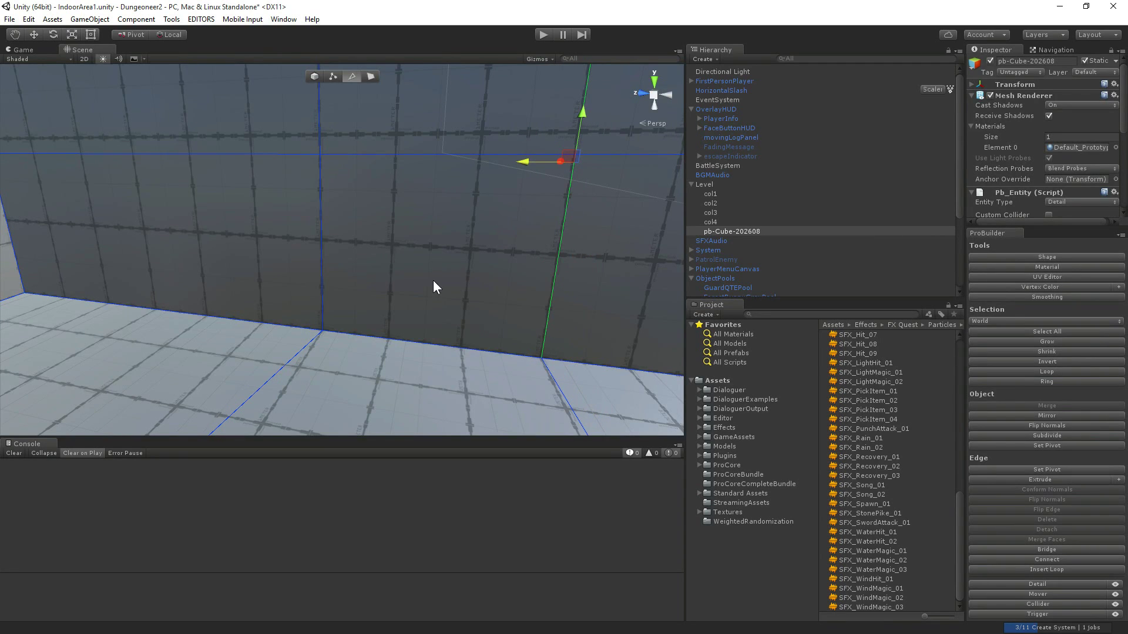
{"action": "right_click_drag", "start_coordinate": [432, 280], "coordinate": [388, 235]}
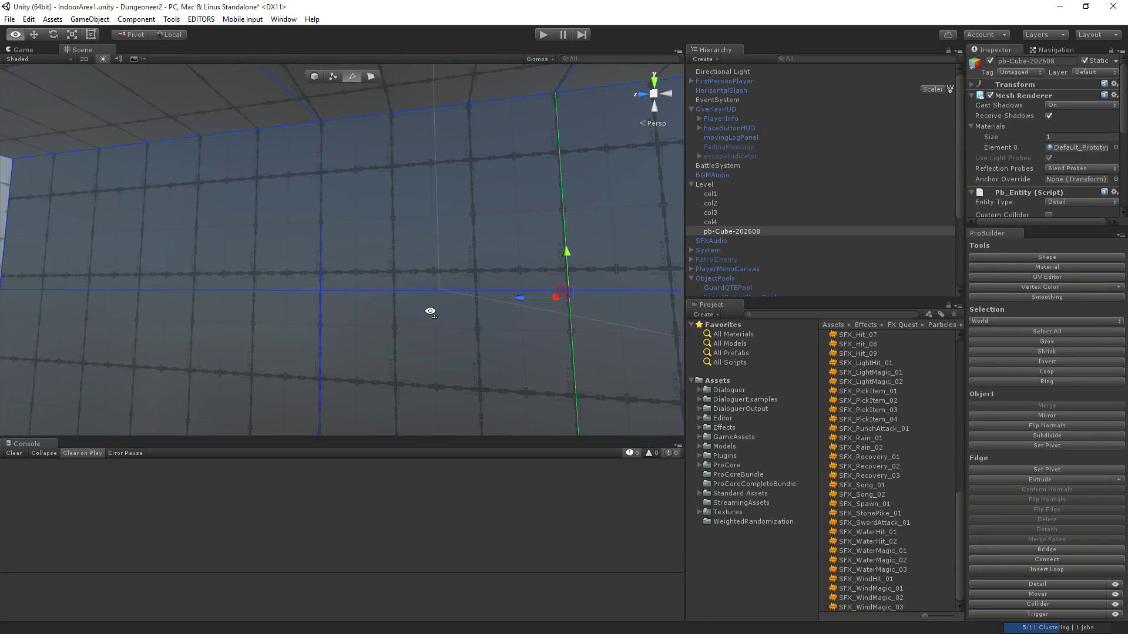
{"action": "right_click_drag", "start_coordinate": [430, 311], "coordinate": [386, 390]}
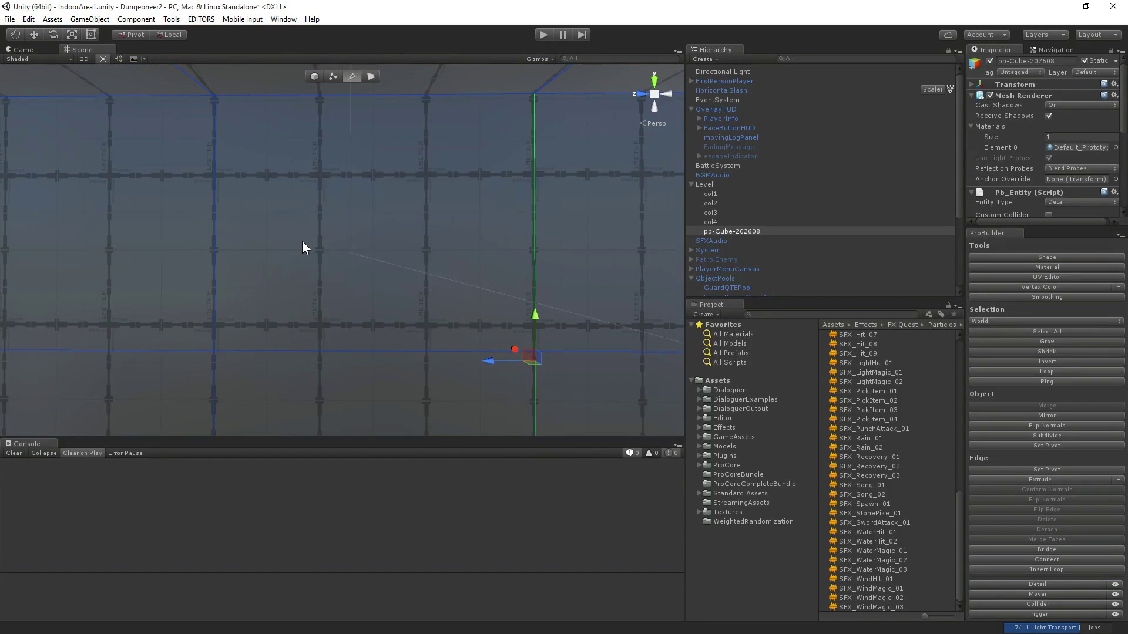
Raise the horizontal edge between the two vertical edges to form the top of a doorway.
{"action": "right_click_drag", "start_coordinate": [227, 289], "coordinate": [489, 244]}
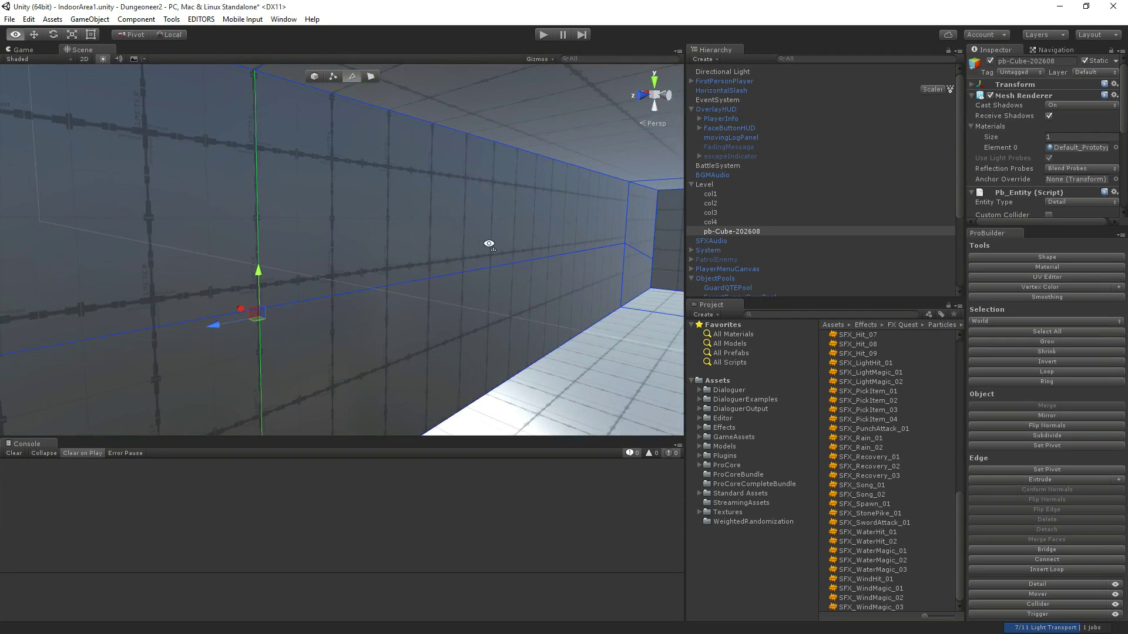
{"action": "right_click_drag", "start_coordinate": [344, 252], "coordinate": [231, 238]}
{"action": "left_click", "coordinate": [318, 347]}
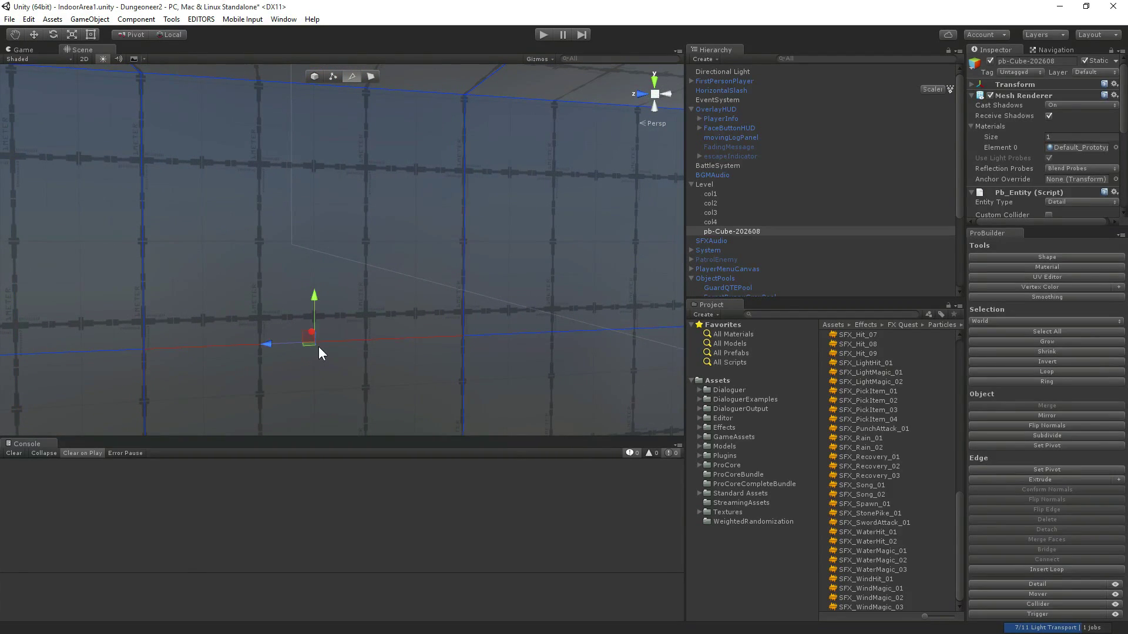
{"action": "left_click_drag", "start_coordinate": [313, 295], "coordinate": [315, 119], "text": "shift"}
{"action": "right_click_drag", "start_coordinate": [226, 250], "coordinate": [212, 311]}
{"action": "key", "text": "s"}
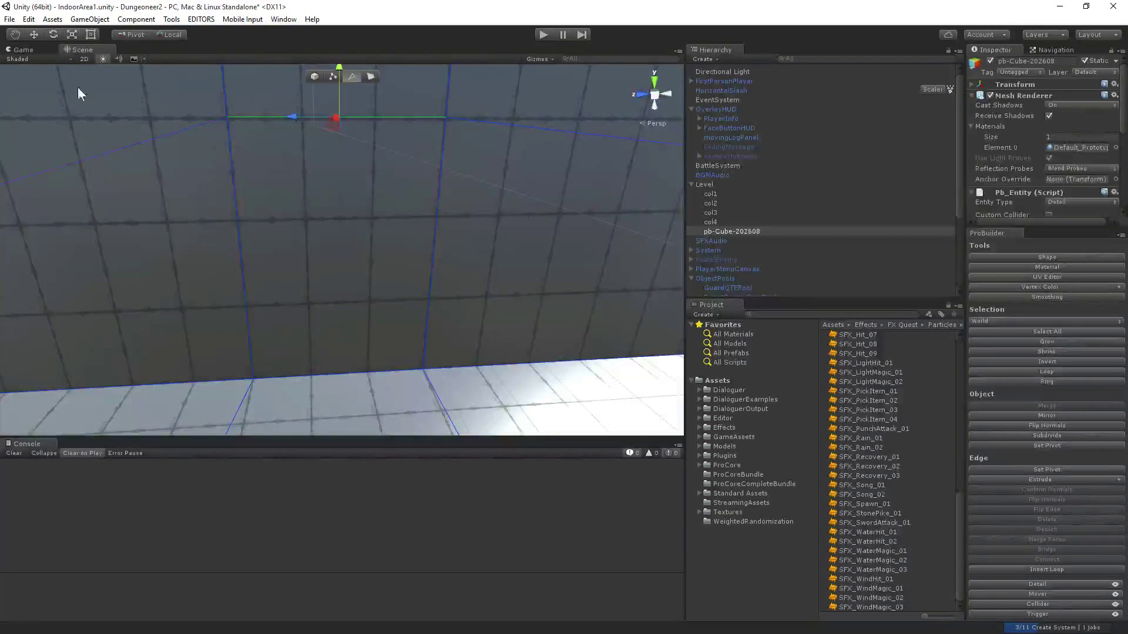
Extrude the doorway face outward from the corridor and pull it slightly further out to deepen the opening.
{"action": "left_click", "coordinate": [370, 76]}
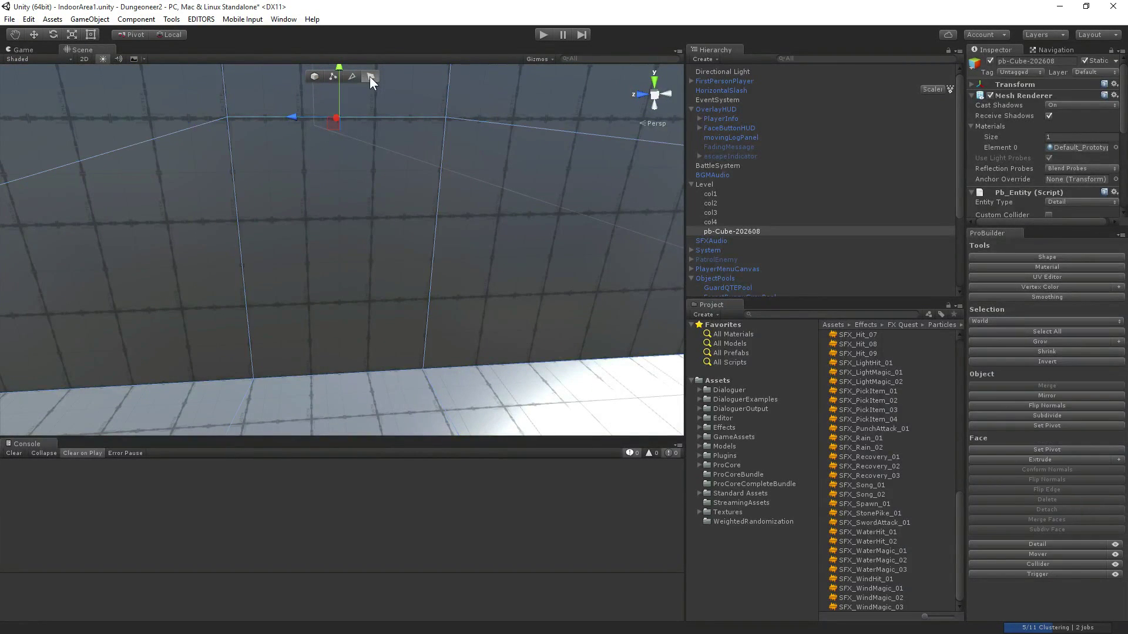
{"action": "left_click", "coordinate": [303, 231]}
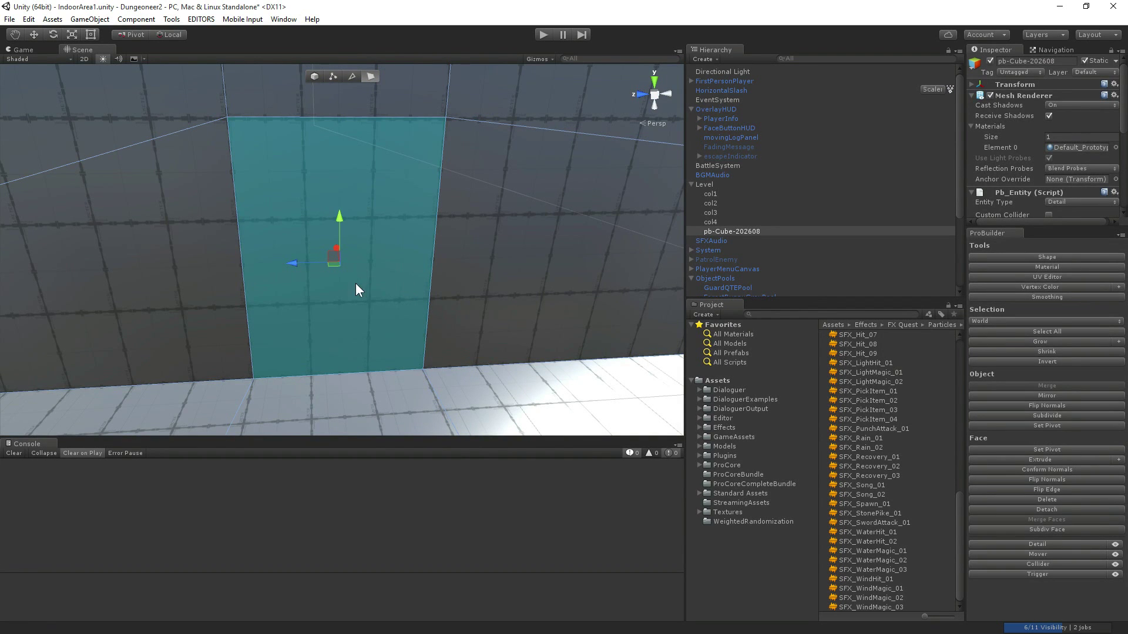
{"action": "key", "text": "a"}
{"action": "right_click_drag", "start_coordinate": [355, 283], "coordinate": [494, 283]}
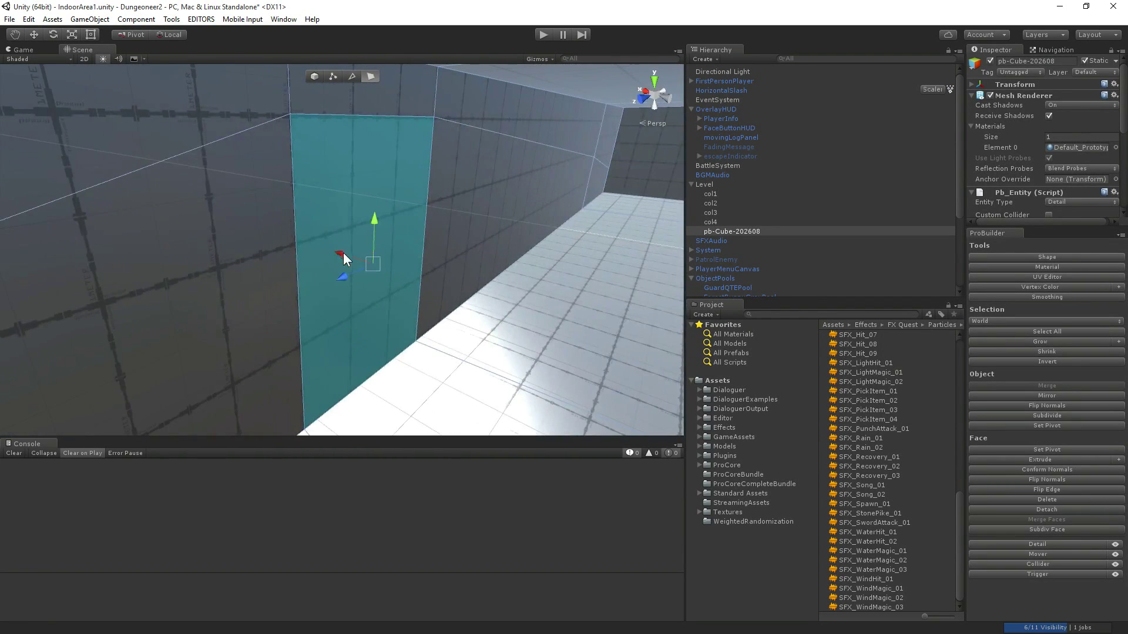
{"action": "left_click_drag", "start_coordinate": [339, 253], "coordinate": [300, 256], "text": "shift"}
{"action": "right_click_drag", "start_coordinate": [302, 257], "coordinate": [1067, 289]}
{"action": "key", "text": "a"}
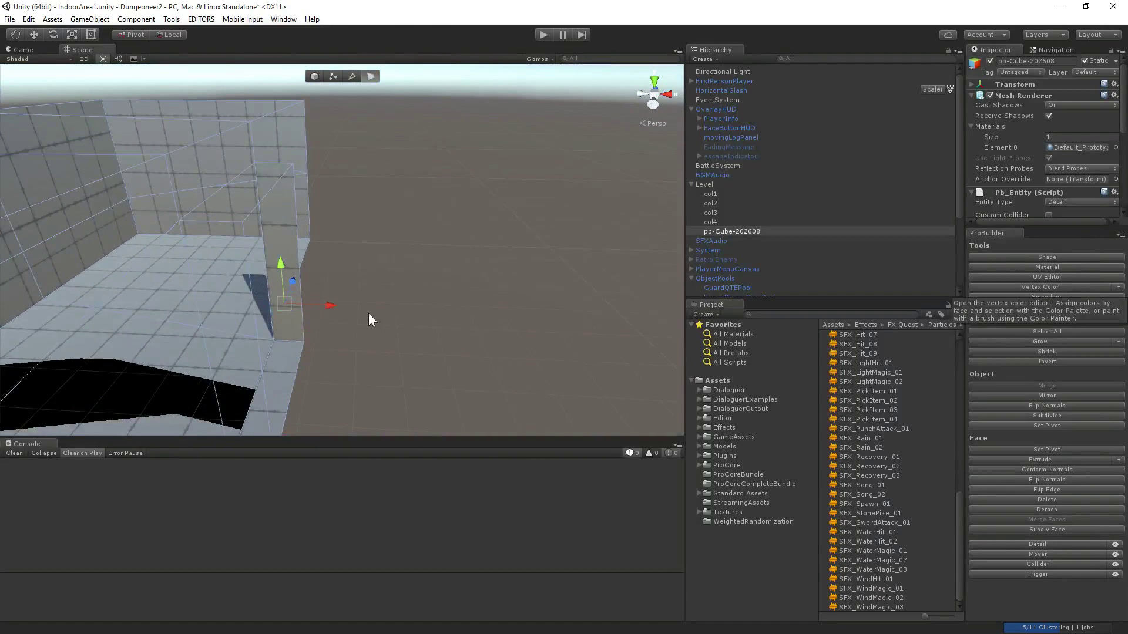
{"action": "mouse_move", "coordinate": [331, 303]}
{"action": "left_mouse_down"}
{"action": "mouse_move", "coordinate": [357, 305]}
{"action": "mouse_move", "coordinate": [344, 305]}
{"action": "left_mouse_up"}
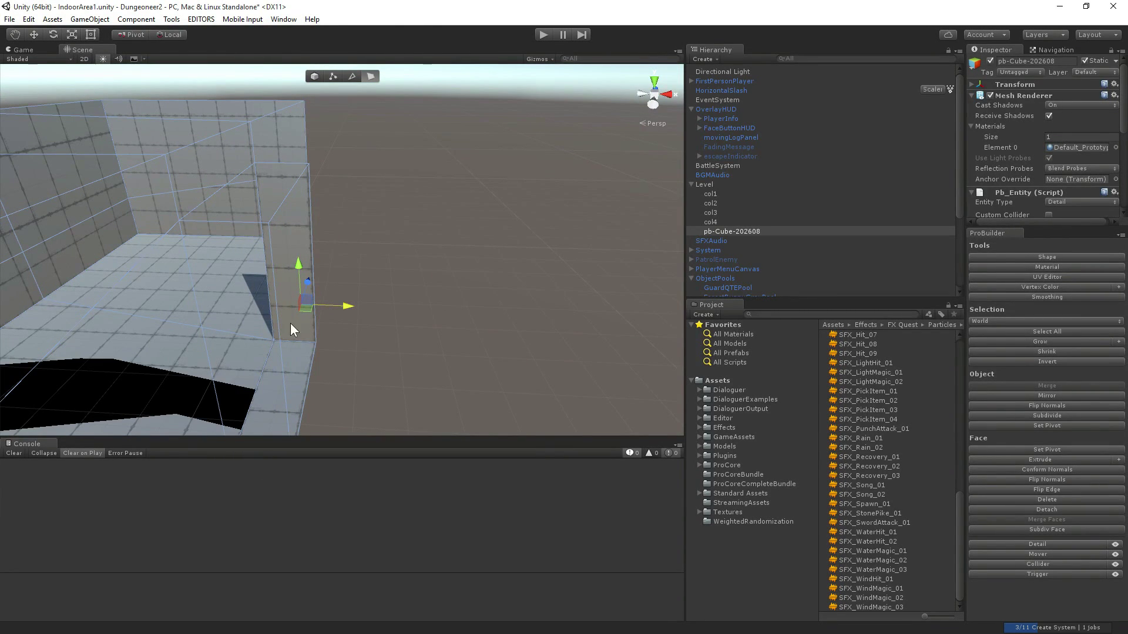
Extrude the doorway's outer face a long way outward to create a new passage beyond the opening.
{"action": "left_click_drag", "start_coordinate": [297, 170], "coordinate": [8, 223], "text": "alt"}
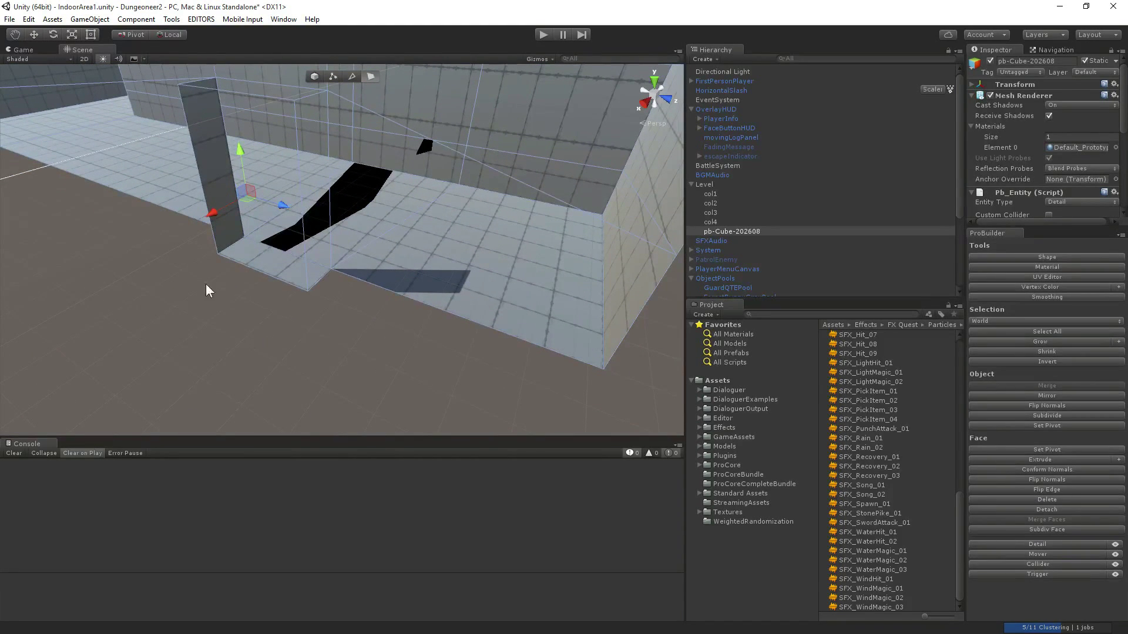
{"action": "left_click_drag", "start_coordinate": [203, 218], "coordinate": [244, 247], "text": "alt"}
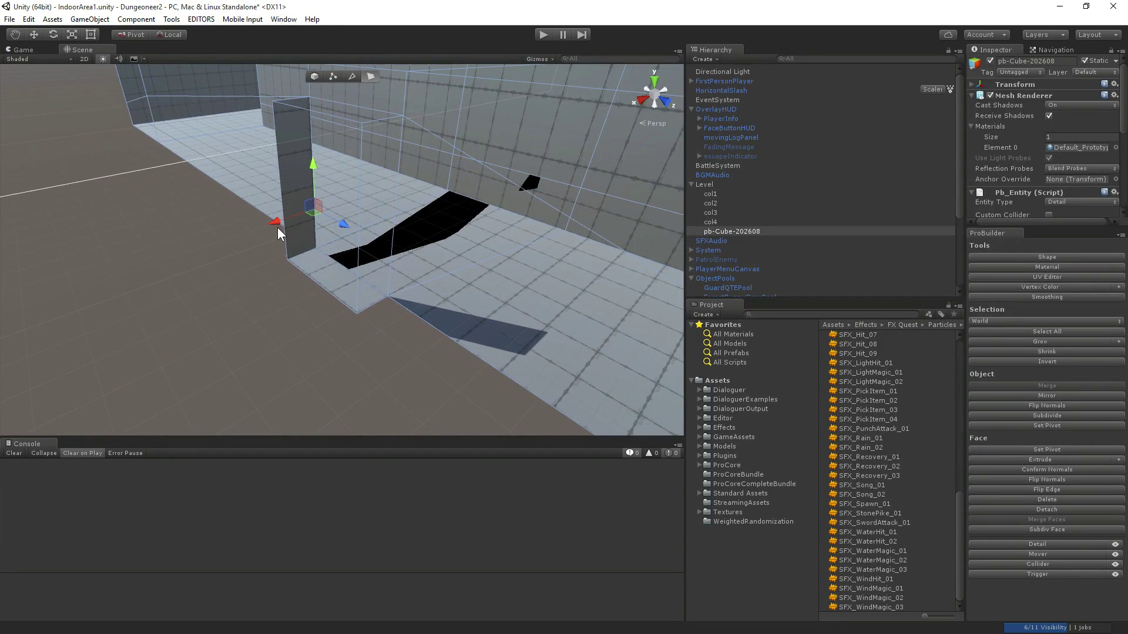
{"action": "left_click_drag", "start_coordinate": [274, 223], "coordinate": [47, 329], "text": "shift"}
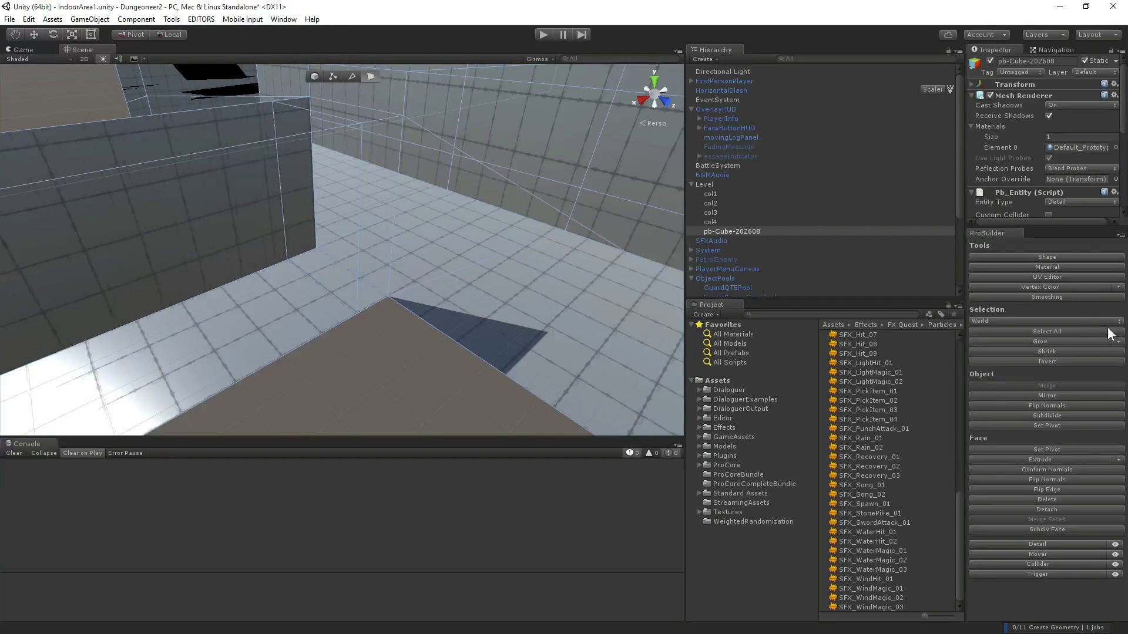
{"action": "left_click_drag", "start_coordinate": [364, 230], "coordinate": [846, 234], "text": "alt"}
{"action": "key", "text": "f"}
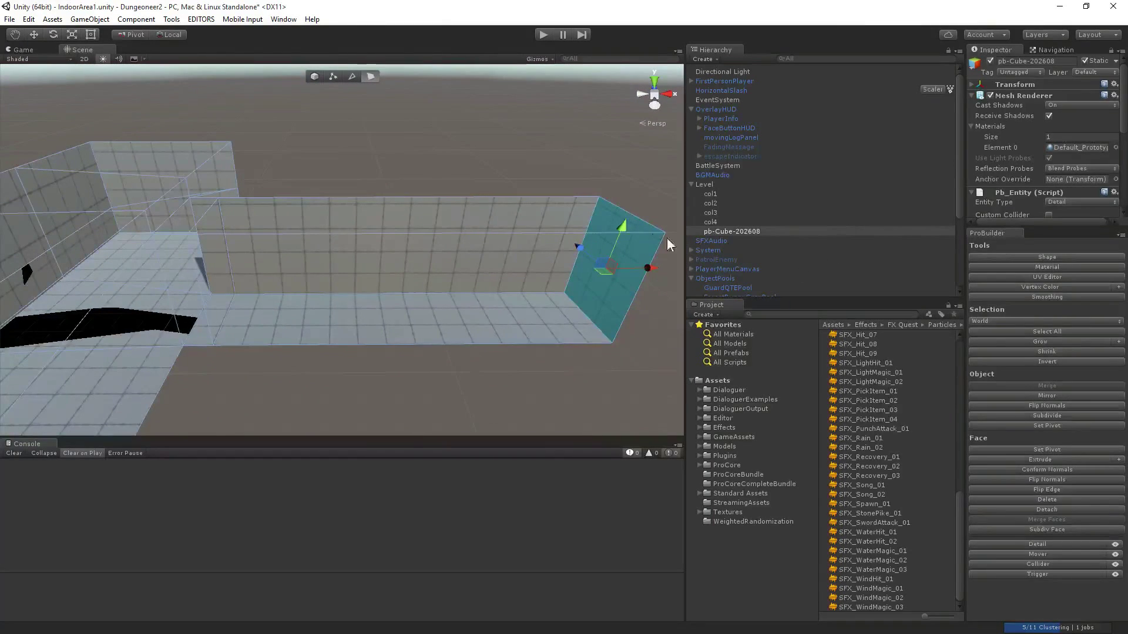
Scale the new passage's two long side walls apart to widen it into a room.
{"action": "left_click_drag", "start_coordinate": [432, 254], "coordinate": [417, 332], "text": "alt"}
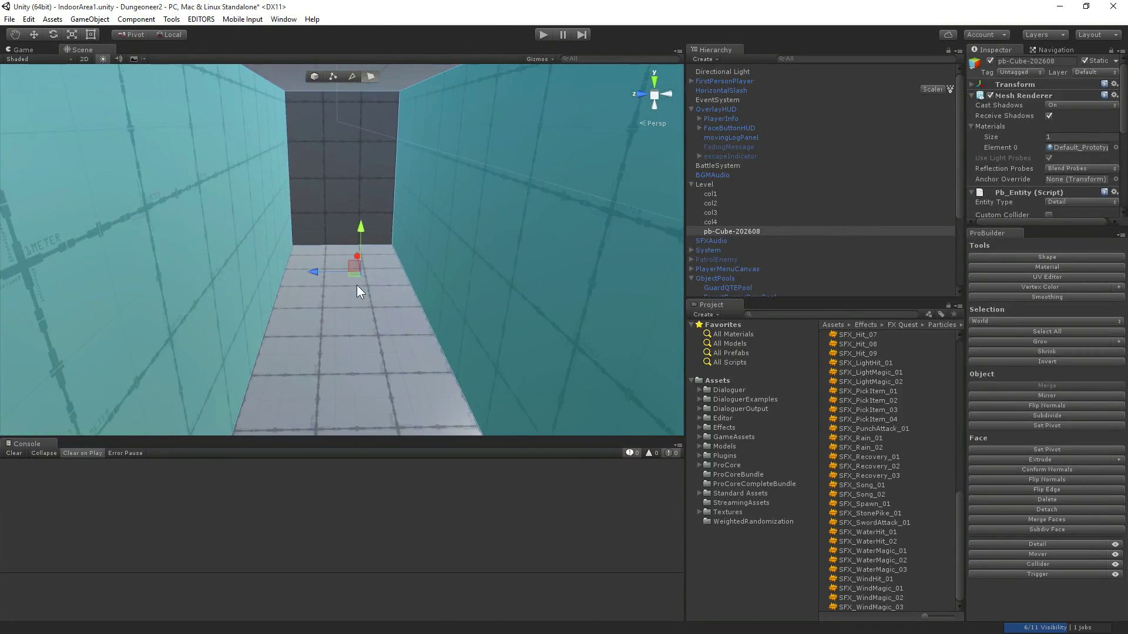
{"action": "scroll", "coordinate": [355, 294], "scroll_direction": "down", "scroll_amount": 8, "text": "alt"}
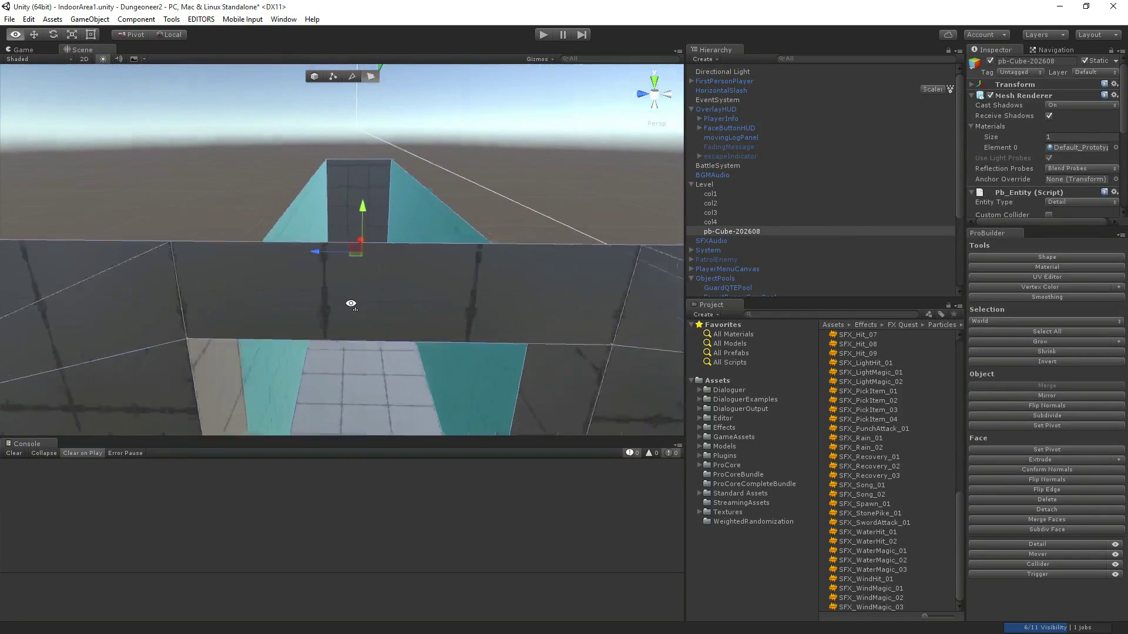
{"action": "scroll", "coordinate": [353, 306], "scroll_direction": "up", "scroll_amount": 8, "text": "alt"}
{"action": "mouse_move", "coordinate": [313, 295]}
{"action": "left_mouse_down", "text": "shift"}
{"action": "mouse_move", "coordinate": [329, 294]}
{"action": "mouse_move", "coordinate": [287, 306]}
{"action": "mouse_move", "coordinate": [329, 302]}
{"action": "mouse_move", "coordinate": [265, 315]}
{"action": "mouse_move", "coordinate": [319, 308]}
{"action": "left_mouse_up", "text": "shift"}
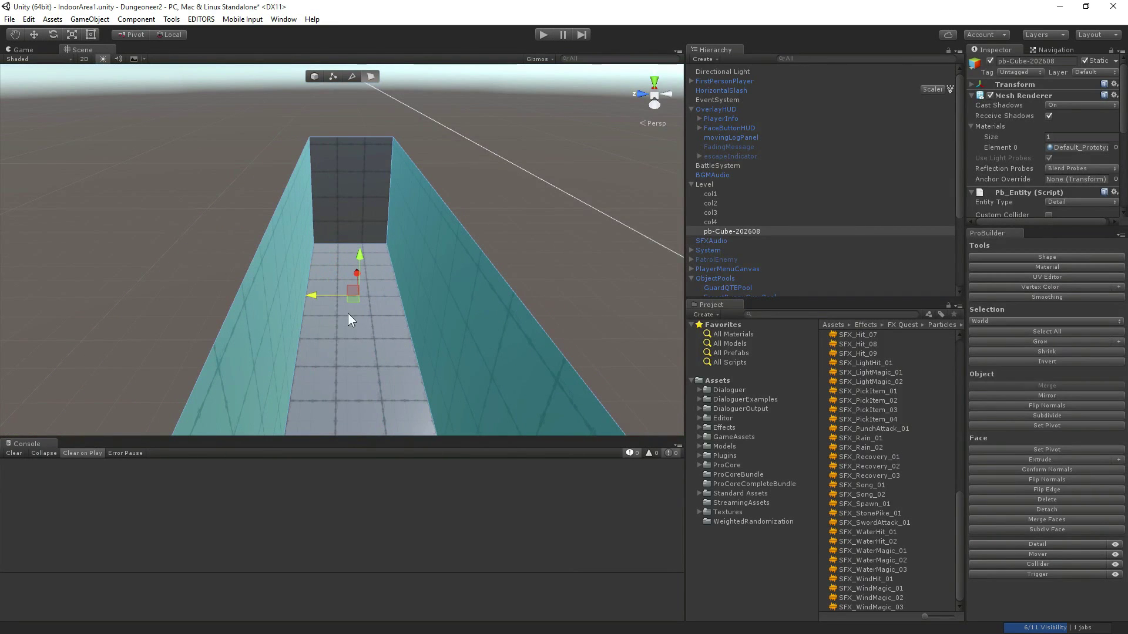
{"action": "left_click", "coordinate": [74, 35]}
{"action": "left_click_drag", "start_coordinate": [309, 291], "coordinate": [562, 358]}
Inspect the widened room, its doorway and the adjoining corridor from outside and inside.
{"action": "left_click_drag", "start_coordinate": [225, 318], "coordinate": [470, 361], "text": "alt"}
{"action": "right_click_drag", "start_coordinate": [463, 271], "coordinate": [462, 270]}
{"action": "right_click_drag", "start_coordinate": [393, 298], "coordinate": [439, 108]}
{"action": "left_click", "coordinate": [469, 182]}
{"action": "right_click_drag", "start_coordinate": [468, 181], "coordinate": [454, 306]}
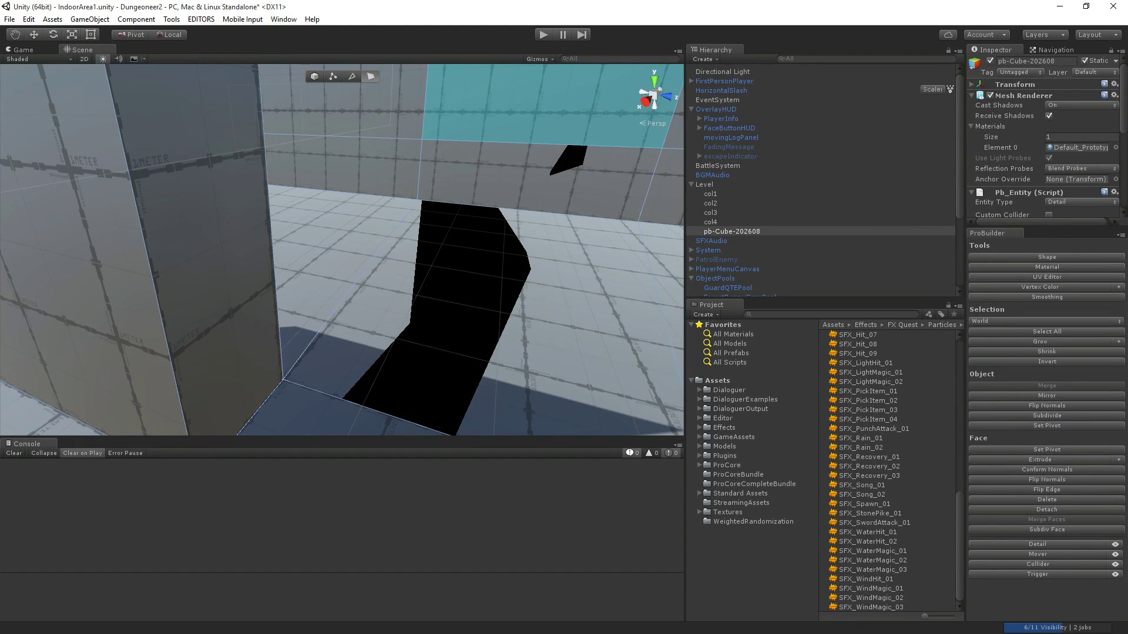
{"action": "right_click_drag", "start_coordinate": [457, 300], "coordinate": [225, 414]}
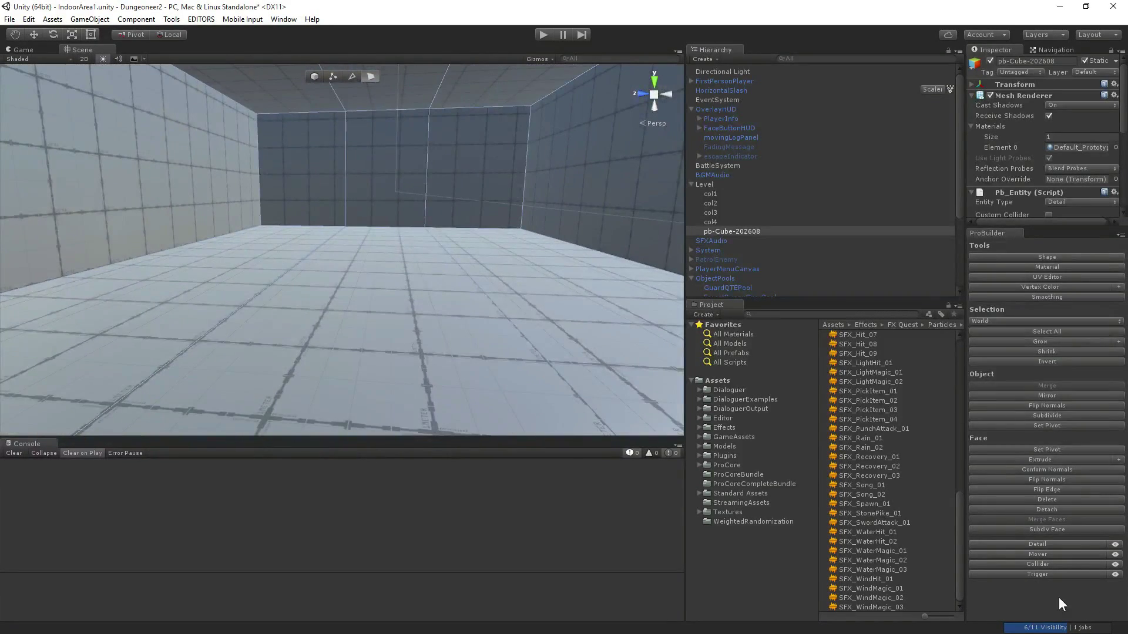
{"action": "right_click_drag", "start_coordinate": [284, 281], "coordinate": [567, 207]}
{"action": "key", "text": "f"}
Insert an edge loop through the room from the top edge of its end wall.
{"action": "left_click", "coordinate": [320, 238]}
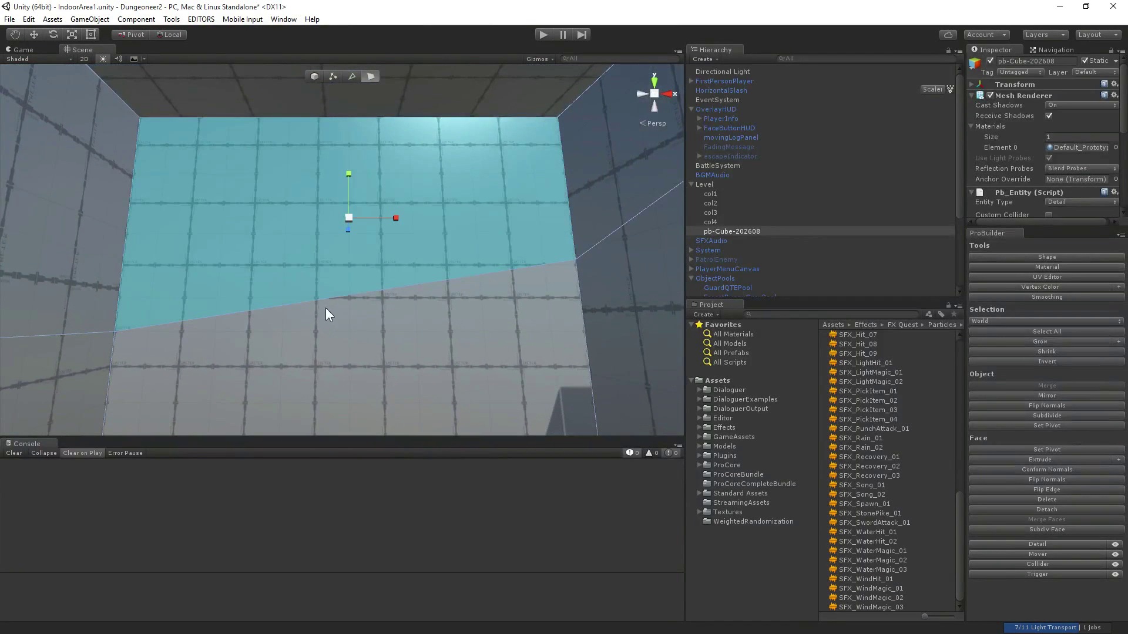
{"action": "left_click", "coordinate": [344, 390]}
{"action": "left_click", "coordinate": [309, 192]}
{"action": "right_click_drag", "start_coordinate": [307, 219], "coordinate": [307, 335]}
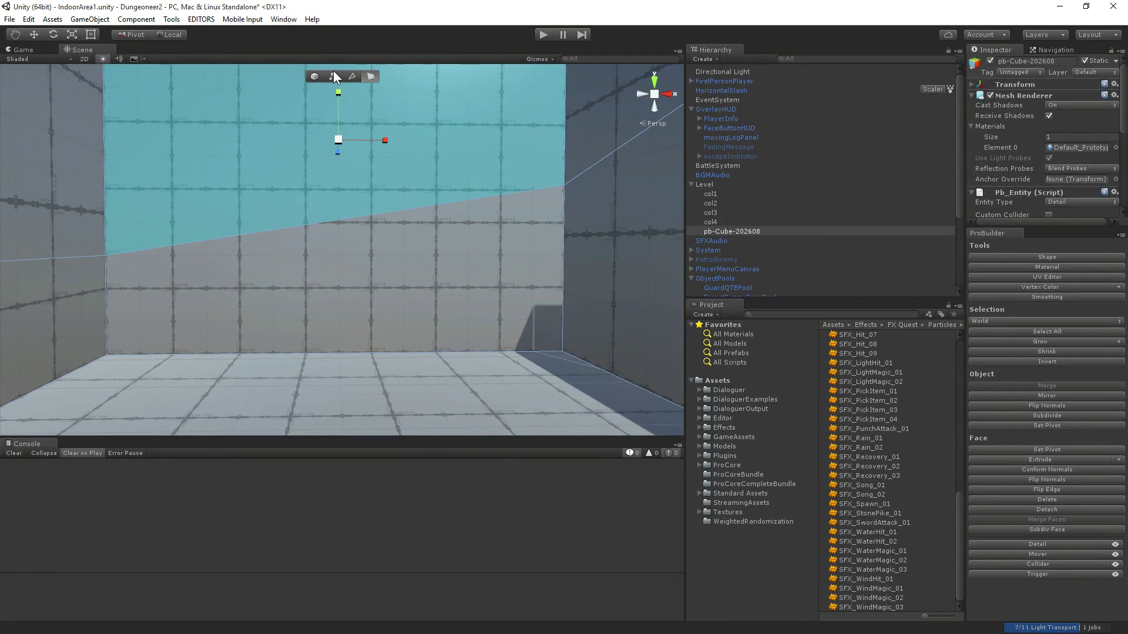
{"action": "left_click", "coordinate": [352, 77]}
{"action": "right_click_drag", "start_coordinate": [345, 121], "coordinate": [336, 246]}
{"action": "key", "text": "e"}
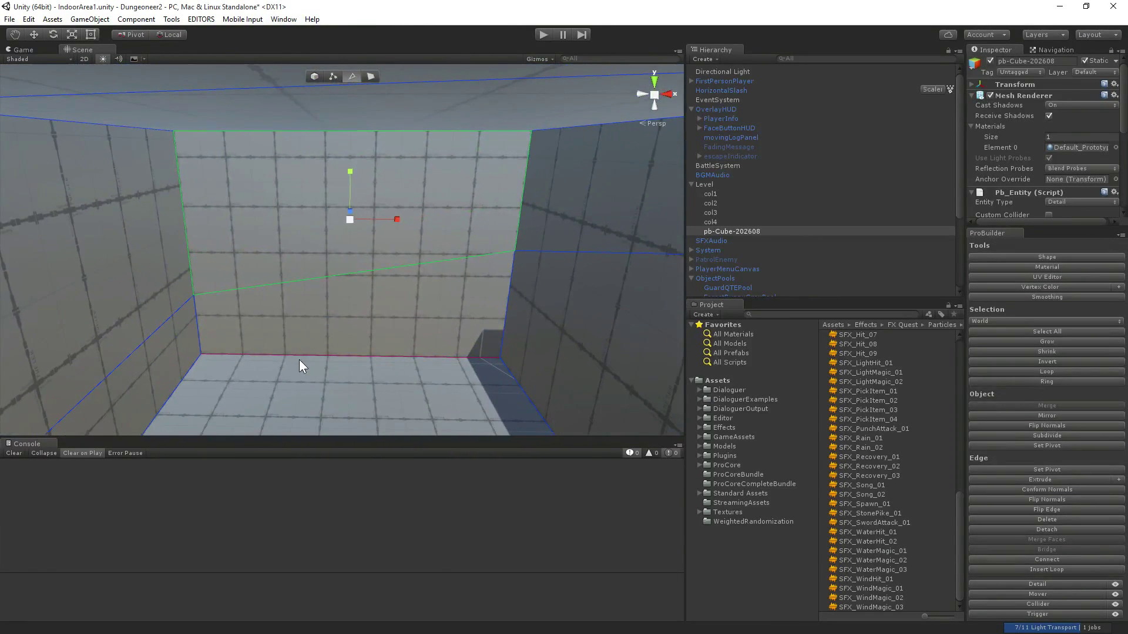
{"action": "left_click", "coordinate": [301, 353]}
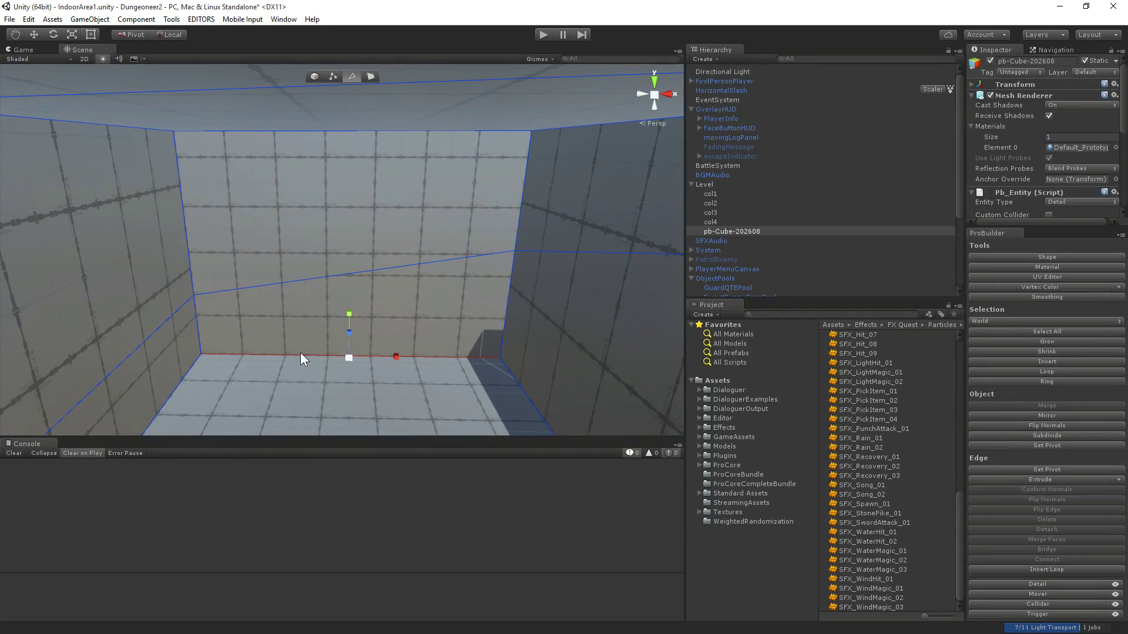
{"action": "left_click", "coordinate": [295, 131]}
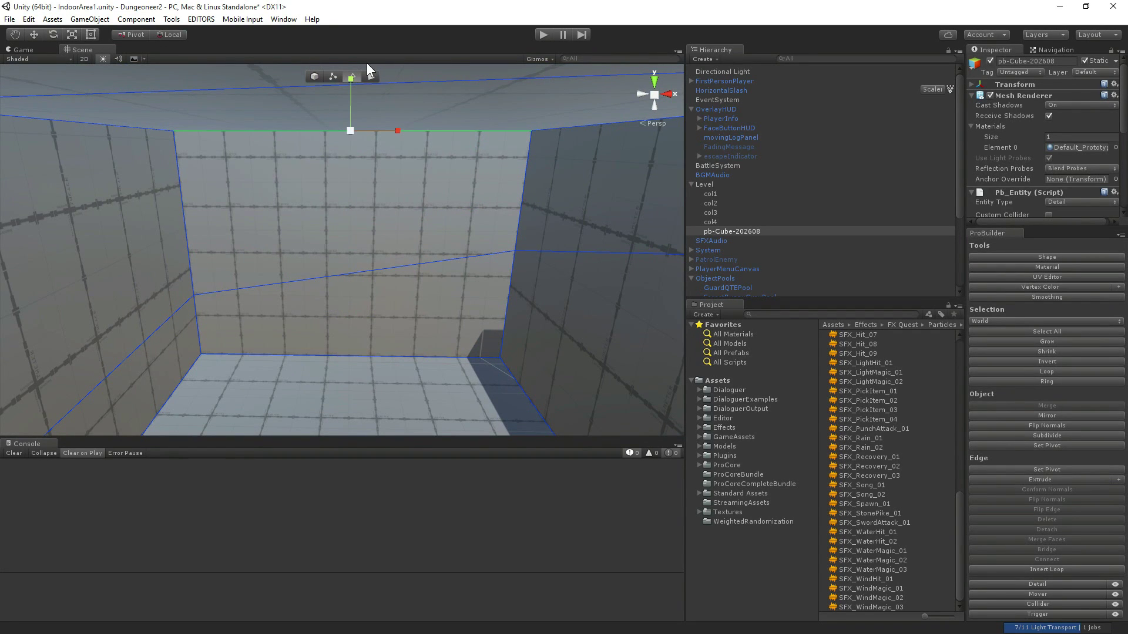
{"action": "left_click", "coordinate": [34, 34]}
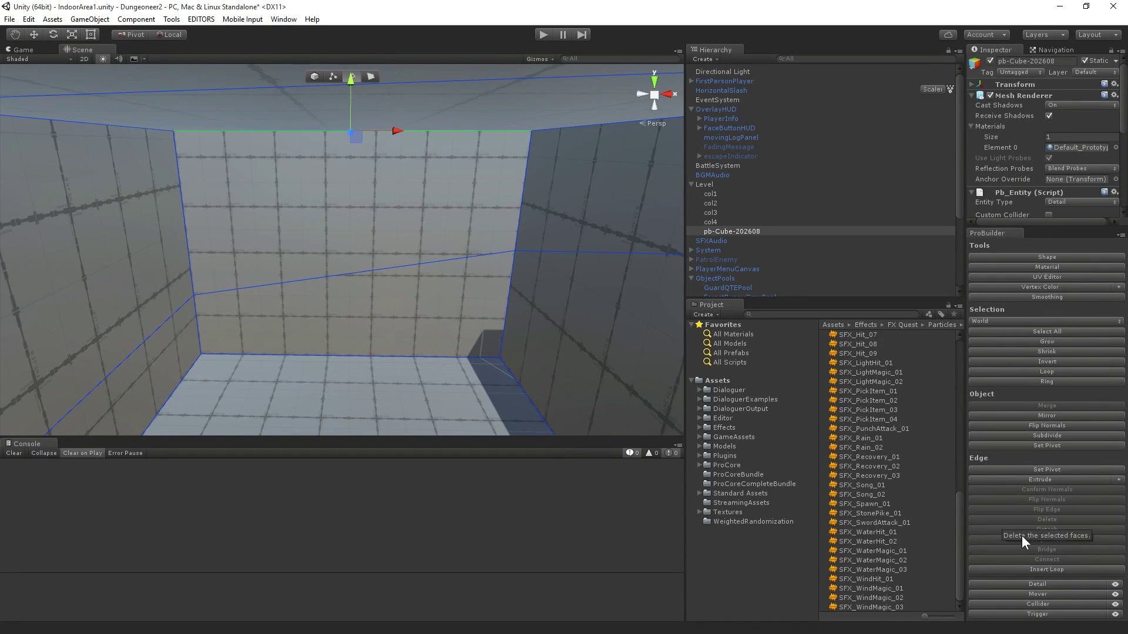
{"action": "left_click", "coordinate": [1051, 568]}
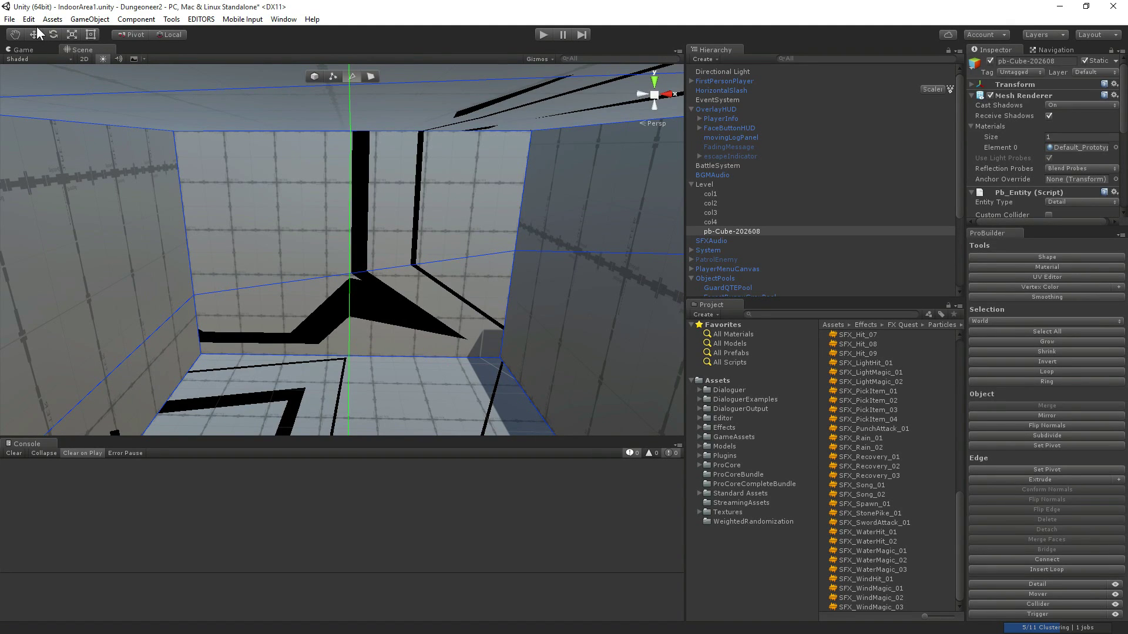
Shift the new loop's upper and lower vertical edges on the end wall sideways, closer to the wall's left corner.
{"action": "left_click", "coordinate": [340, 185]}
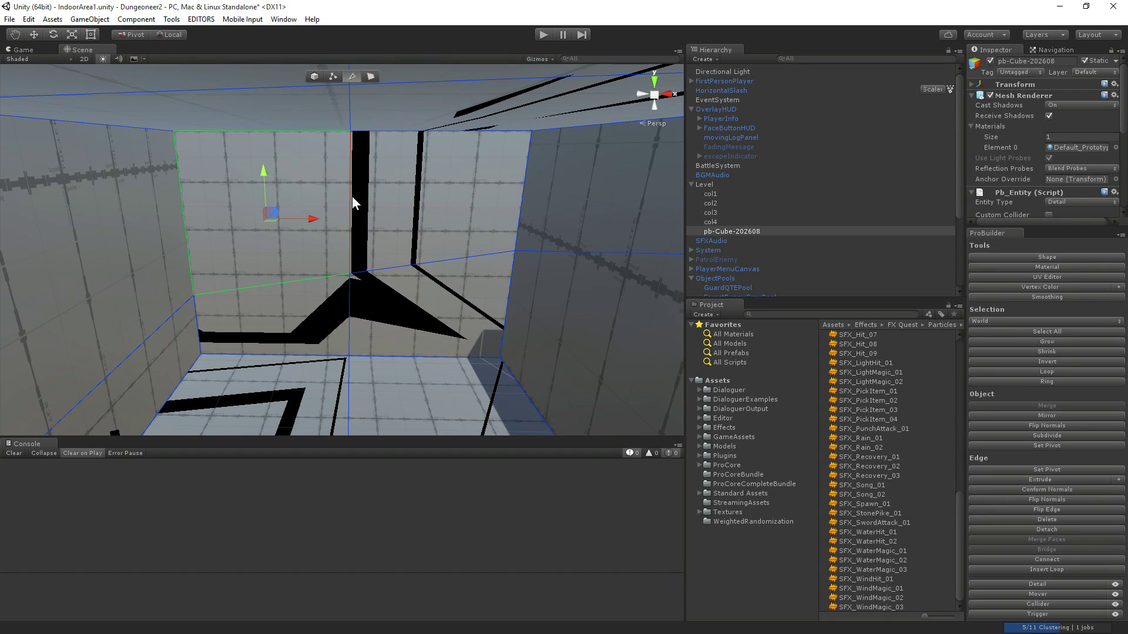
{"action": "left_click", "coordinate": [351, 200]}
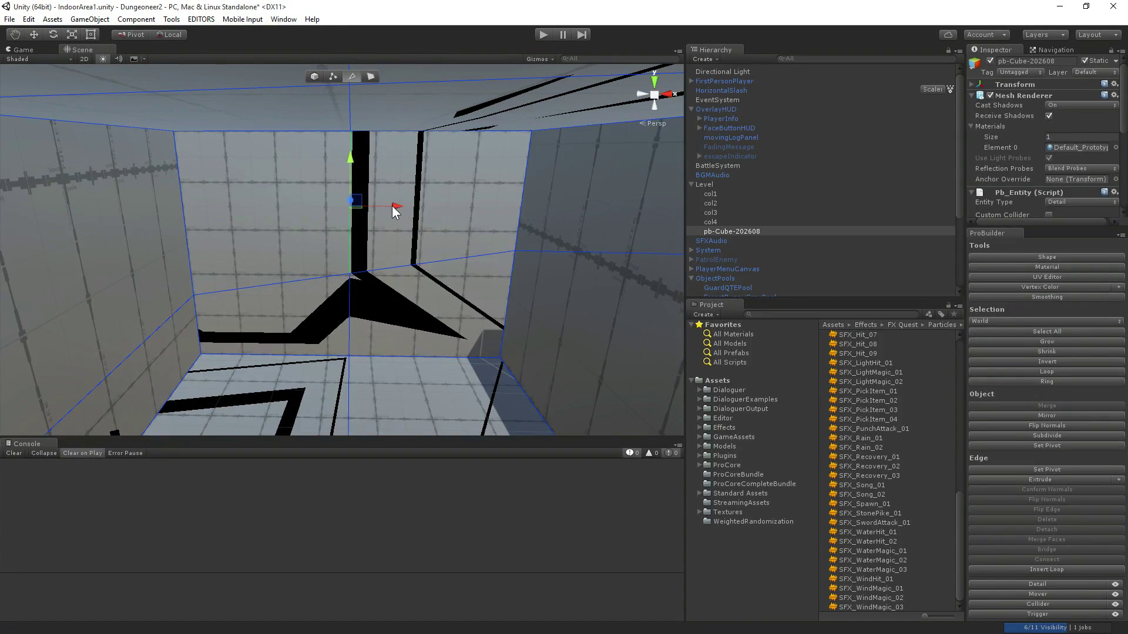
{"action": "left_click", "coordinate": [349, 332], "text": "shift"}
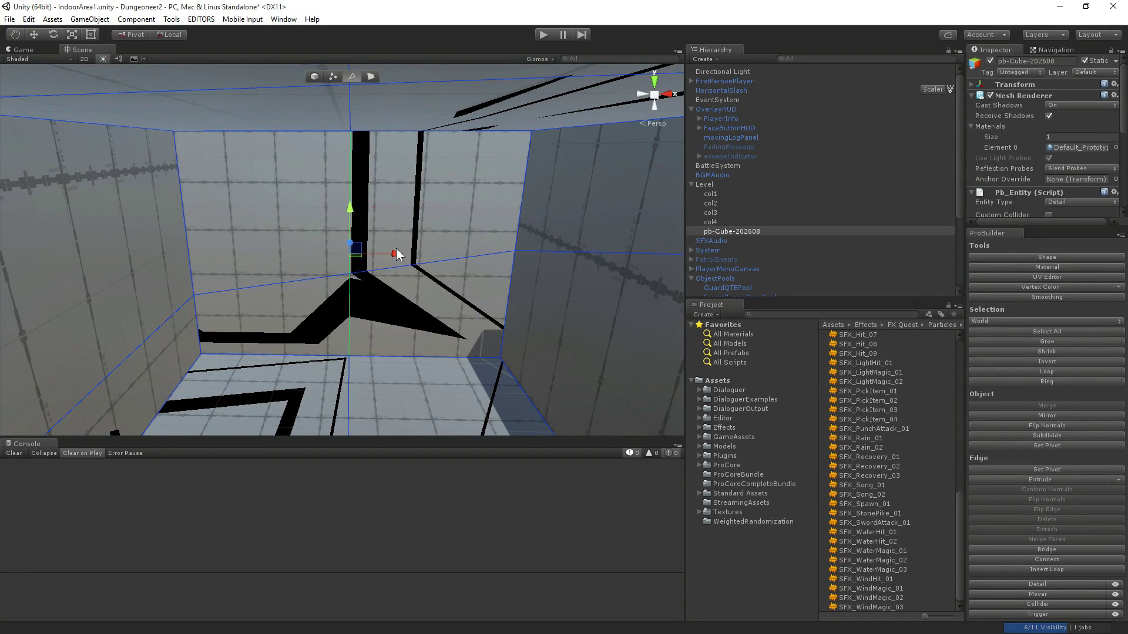
{"action": "left_click_drag", "start_coordinate": [397, 259], "coordinate": [329, 252]}
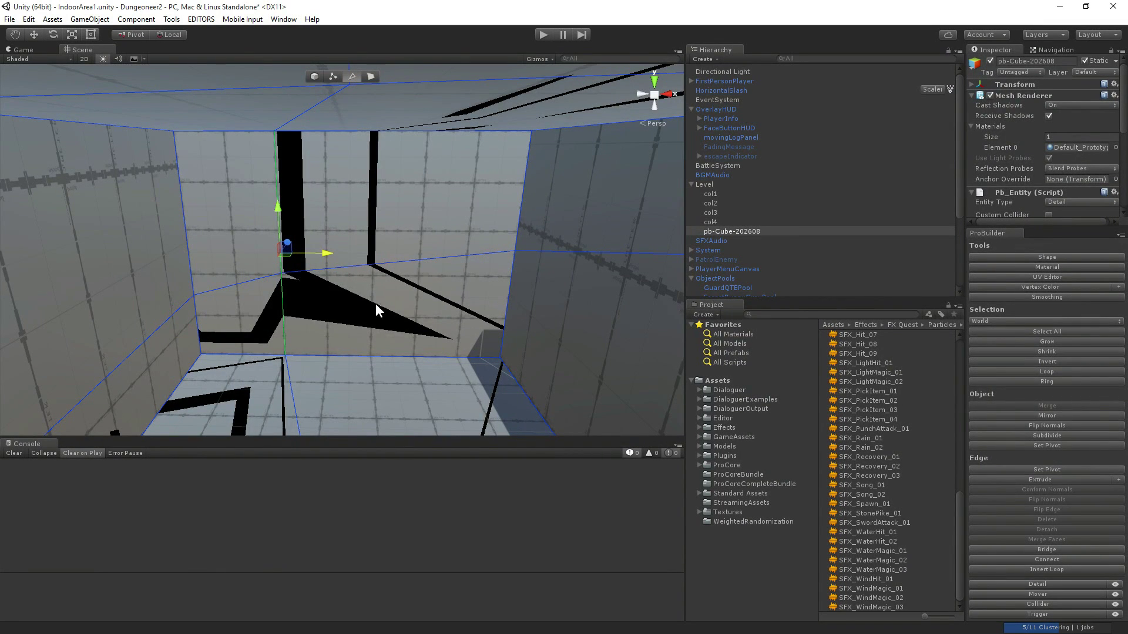
Insert further edge loops from the two bottom edge segments of the end wall.
{"action": "left_click", "coordinate": [358, 357]}
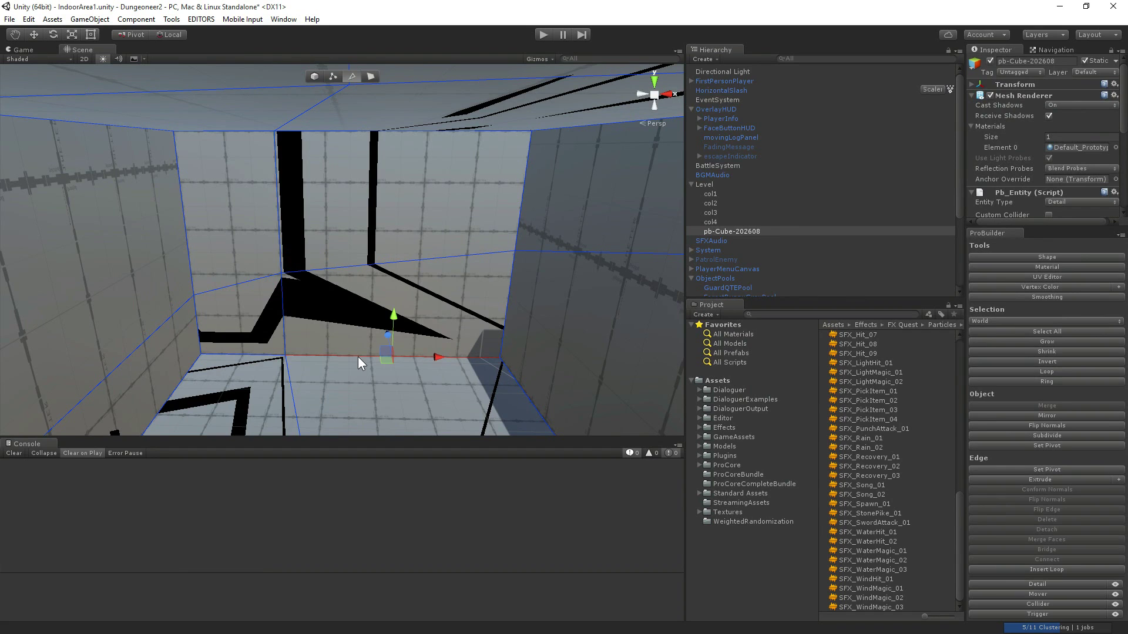
{"action": "left_click", "coordinate": [258, 355], "text": "shift"}
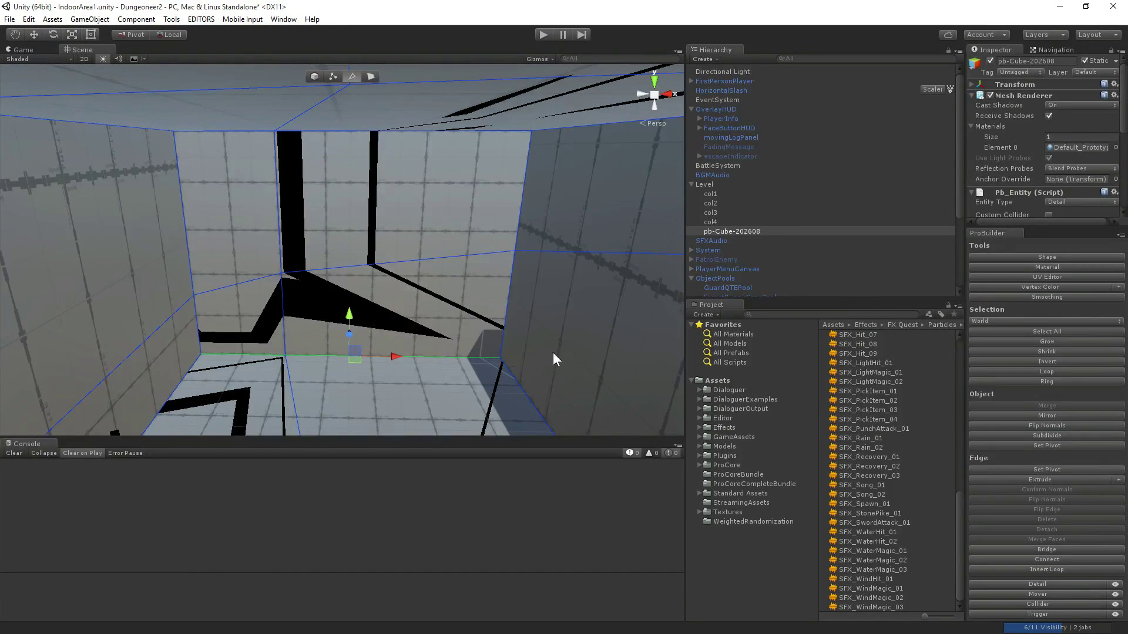
{"action": "left_click", "coordinate": [1045, 569]}
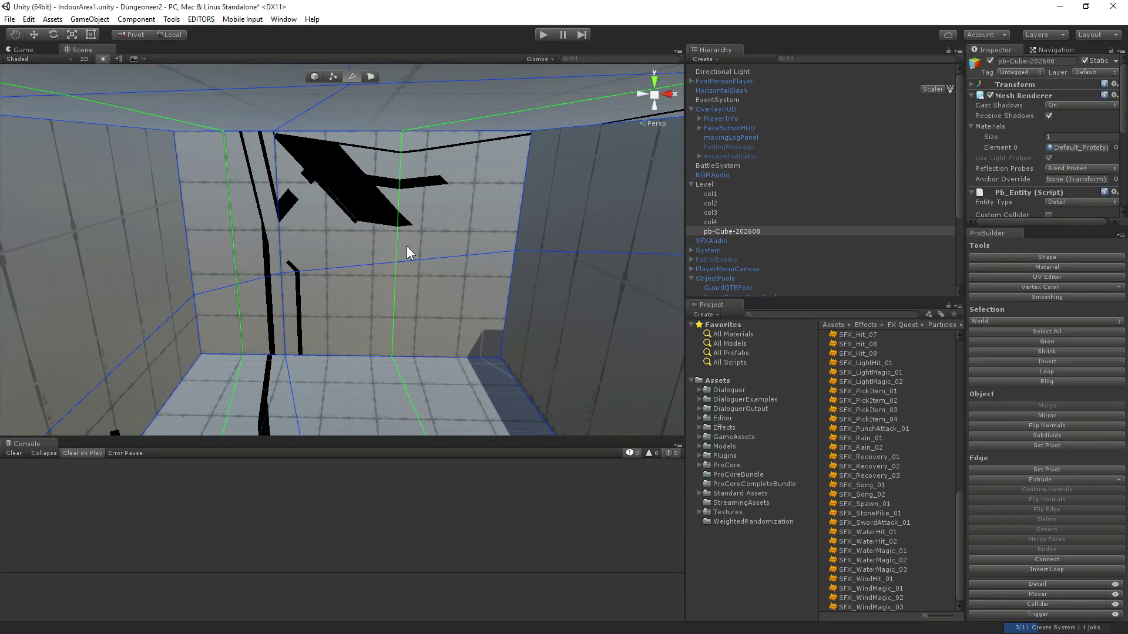
Move the rightmost loop's vertical edges on the end wall slightly further right and nudge the middle loop's edges slightly left.
{"action": "left_click", "coordinate": [400, 247]}
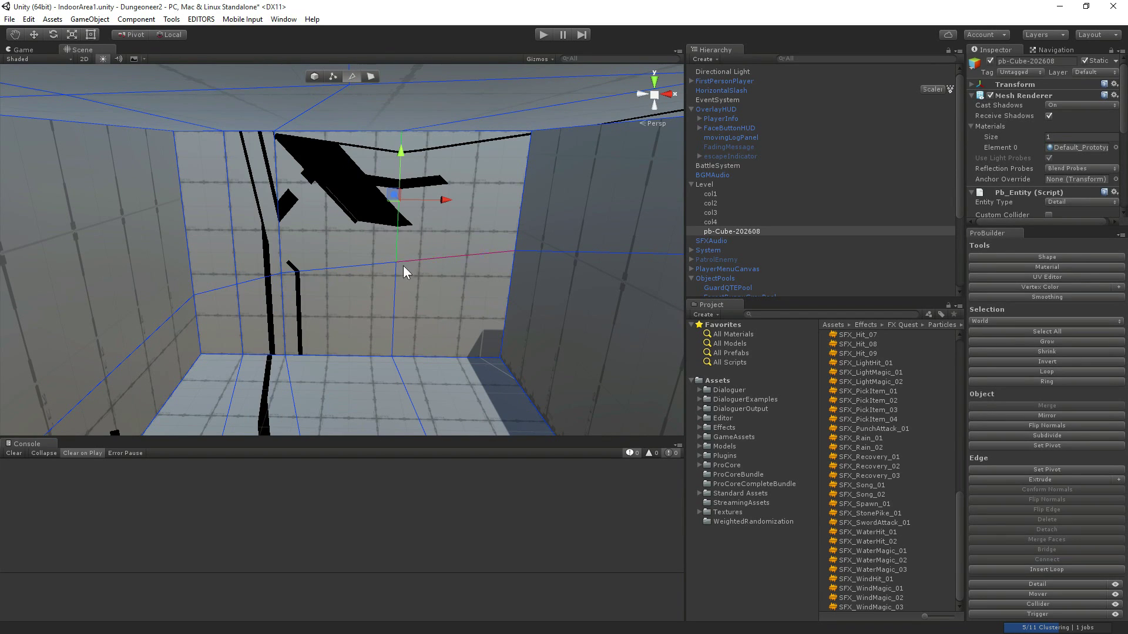
{"action": "left_click", "coordinate": [396, 307], "text": "shift"}
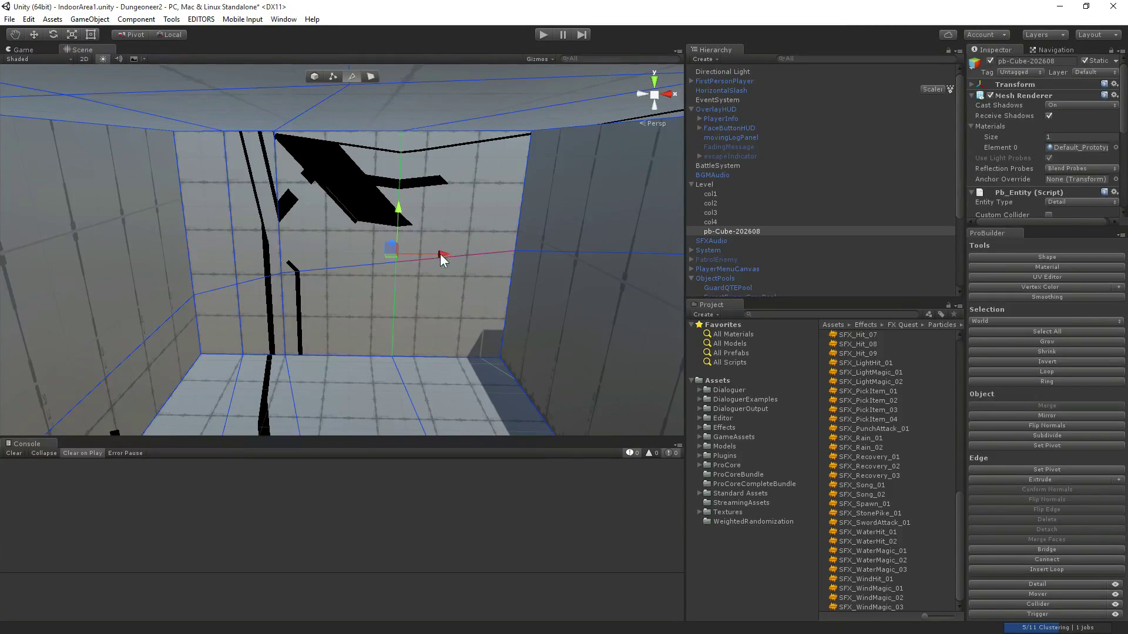
{"action": "left_click_drag", "start_coordinate": [443, 252], "coordinate": [466, 252]}
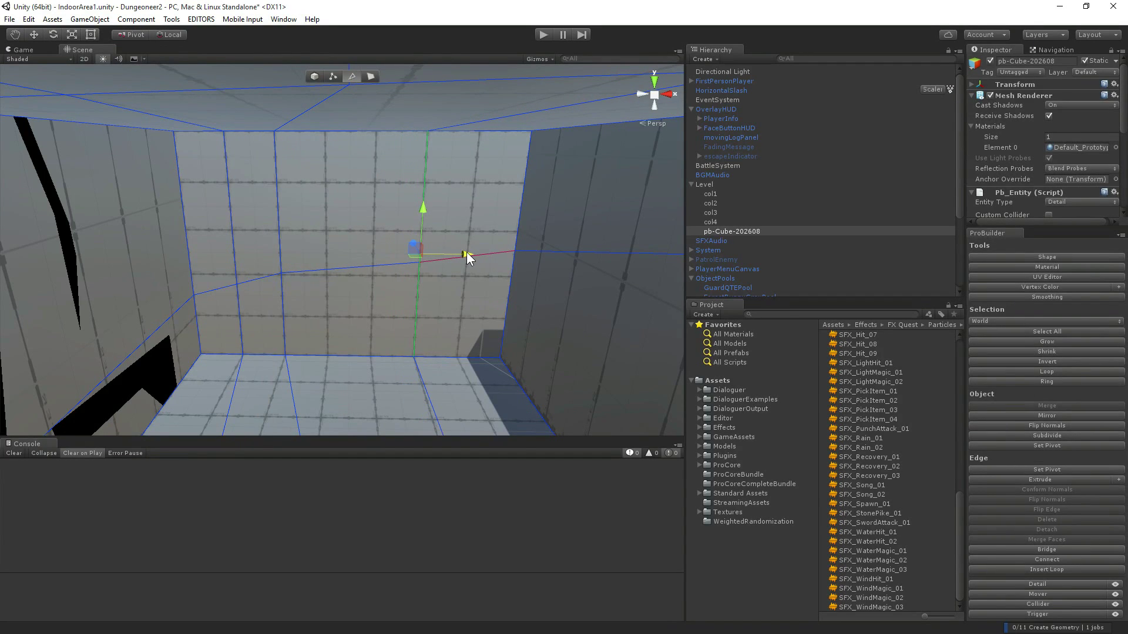
{"action": "left_click", "coordinate": [281, 217]}
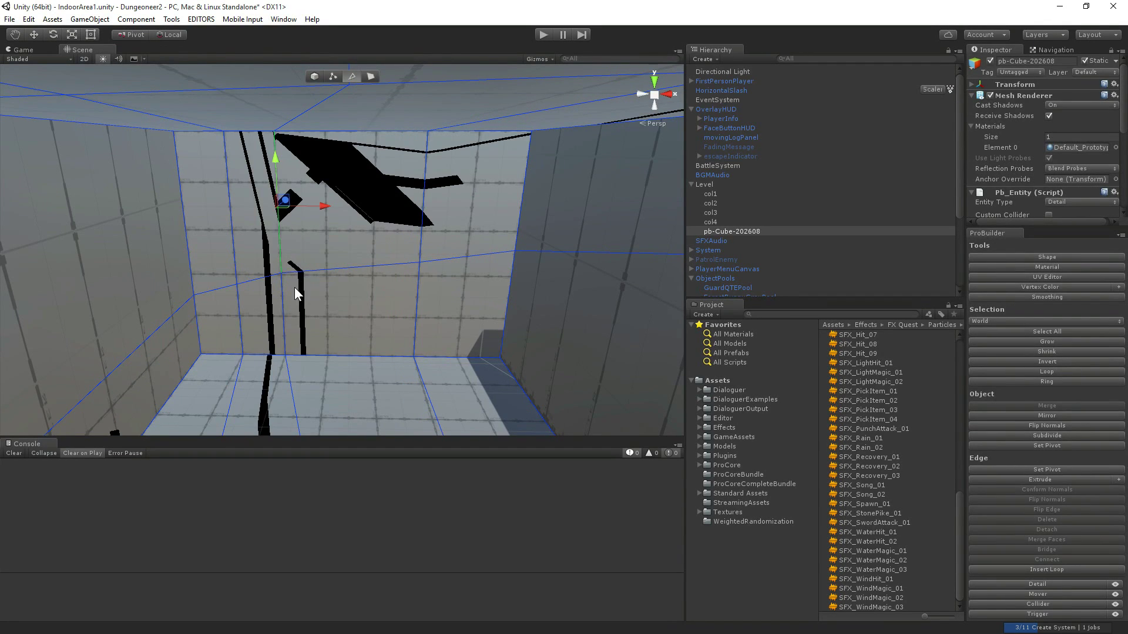
{"action": "left_click", "coordinate": [282, 305], "text": "shift"}
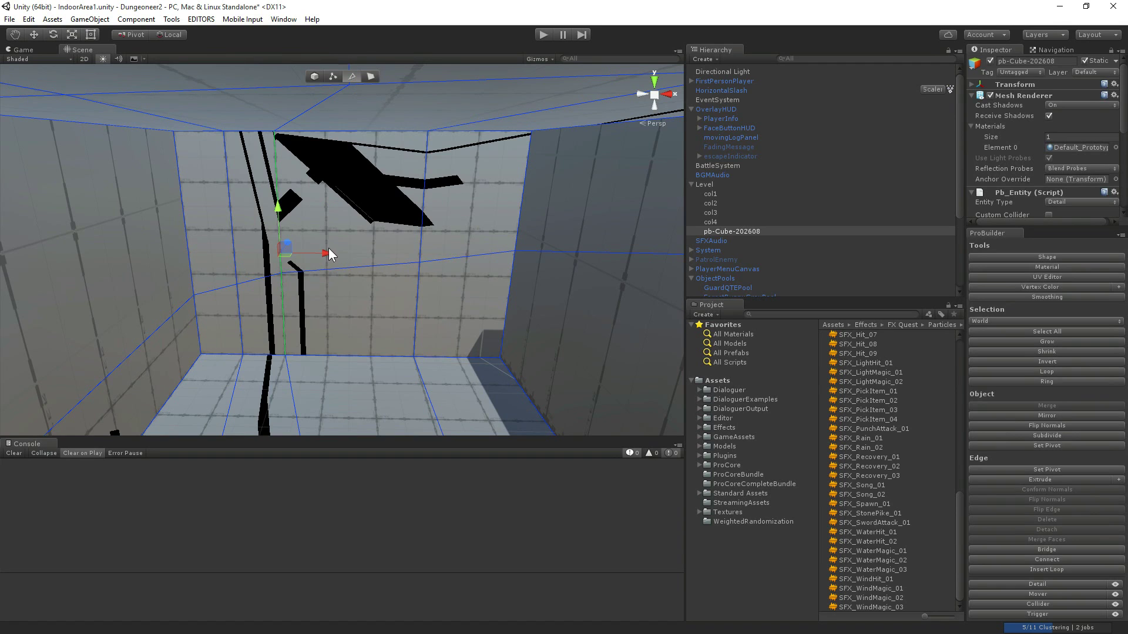
{"action": "mouse_move", "coordinate": [327, 256]}
{"action": "left_mouse_down"}
{"action": "mouse_move", "coordinate": [367, 256]}
{"action": "mouse_move", "coordinate": [324, 261]}
{"action": "left_mouse_up"}
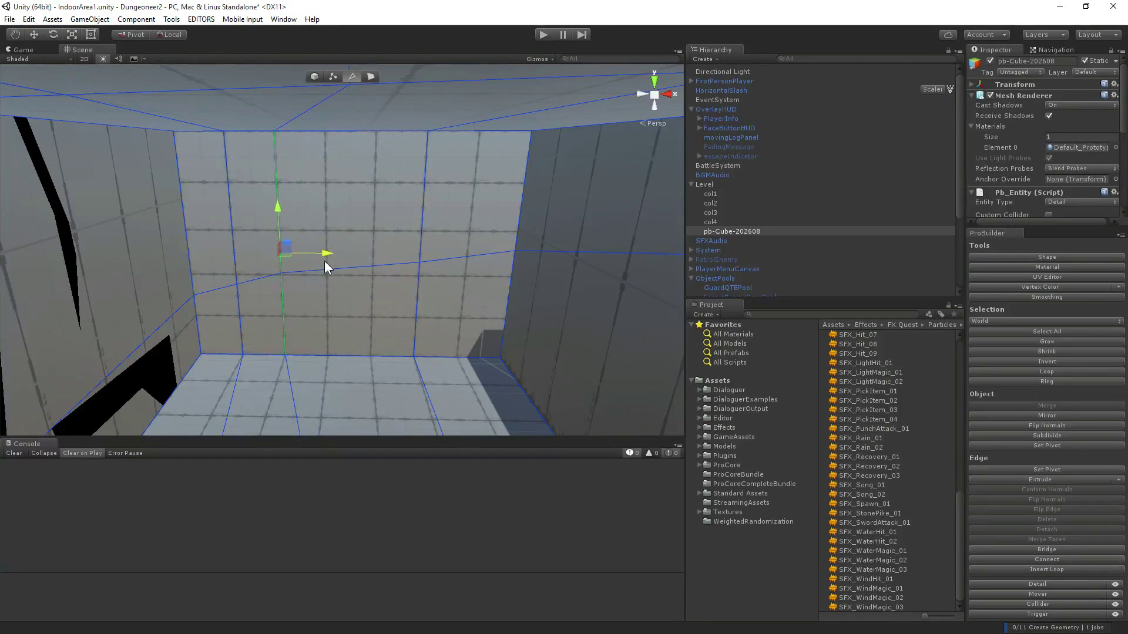
Inspect the room and corridor from several sides to see how the edge loops run through walls, floor and ceiling.
{"action": "right_click_drag", "start_coordinate": [363, 341], "coordinate": [478, 318]}
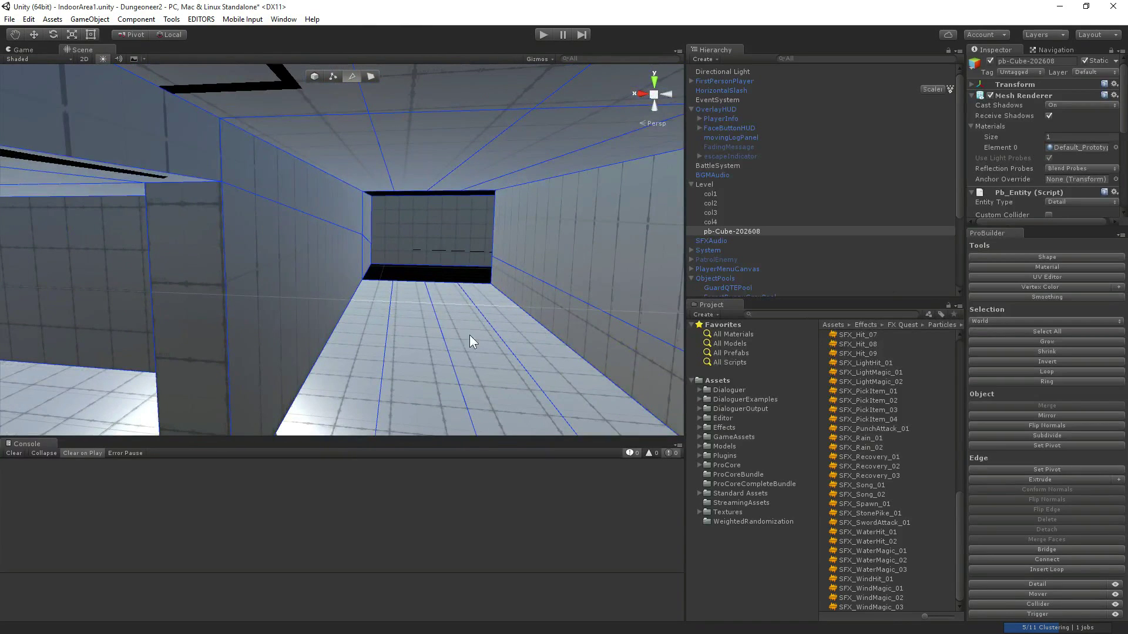
{"action": "right_click_drag", "start_coordinate": [600, 135], "coordinate": [765, 371]}
{"action": "right_click_drag", "start_coordinate": [304, 318], "coordinate": [302, 236]}
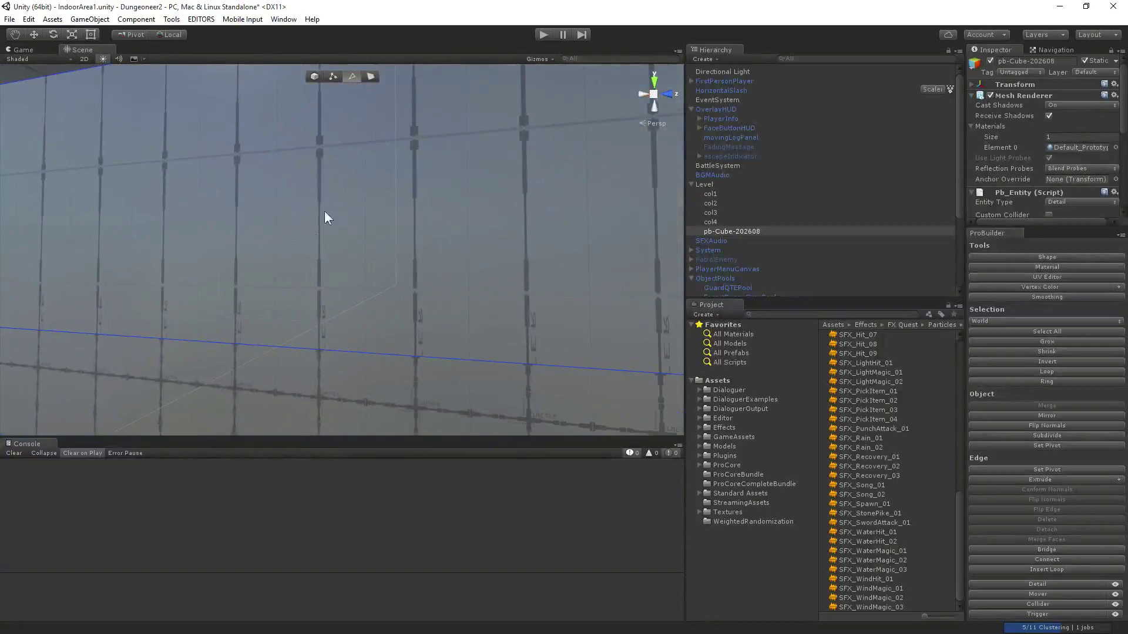
{"action": "right_click_drag", "start_coordinate": [410, 353], "coordinate": [626, 365]}
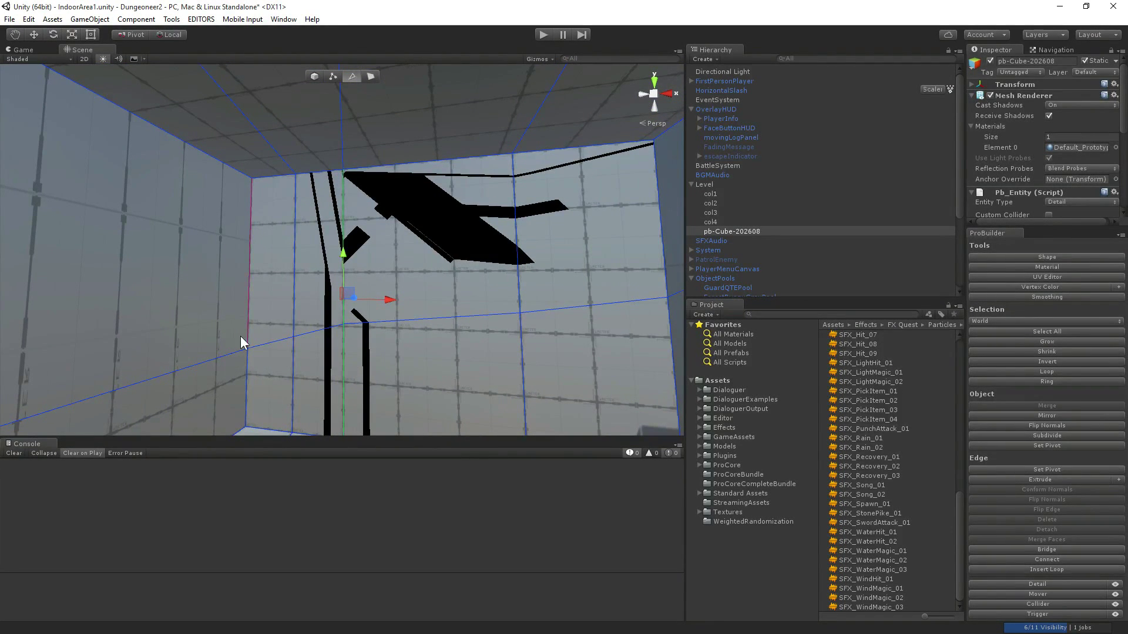
{"action": "right_click_drag", "start_coordinate": [241, 336], "coordinate": [336, 381]}
{"action": "key", "text": "s"}
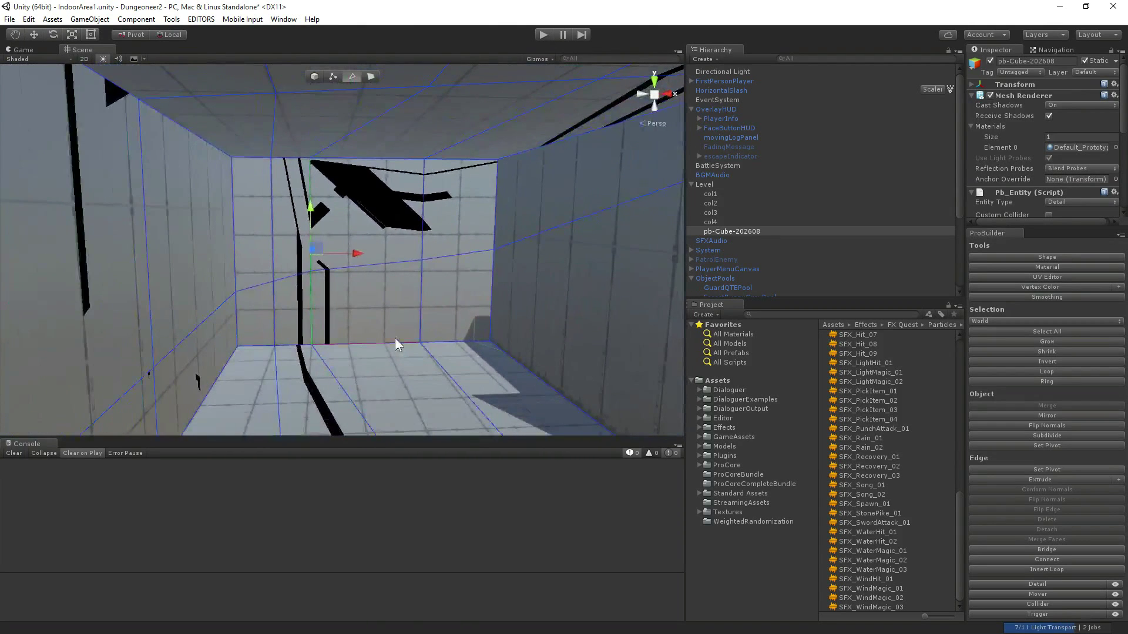
{"action": "left_click", "coordinate": [392, 337]}
{"action": "key", "text": "g"}
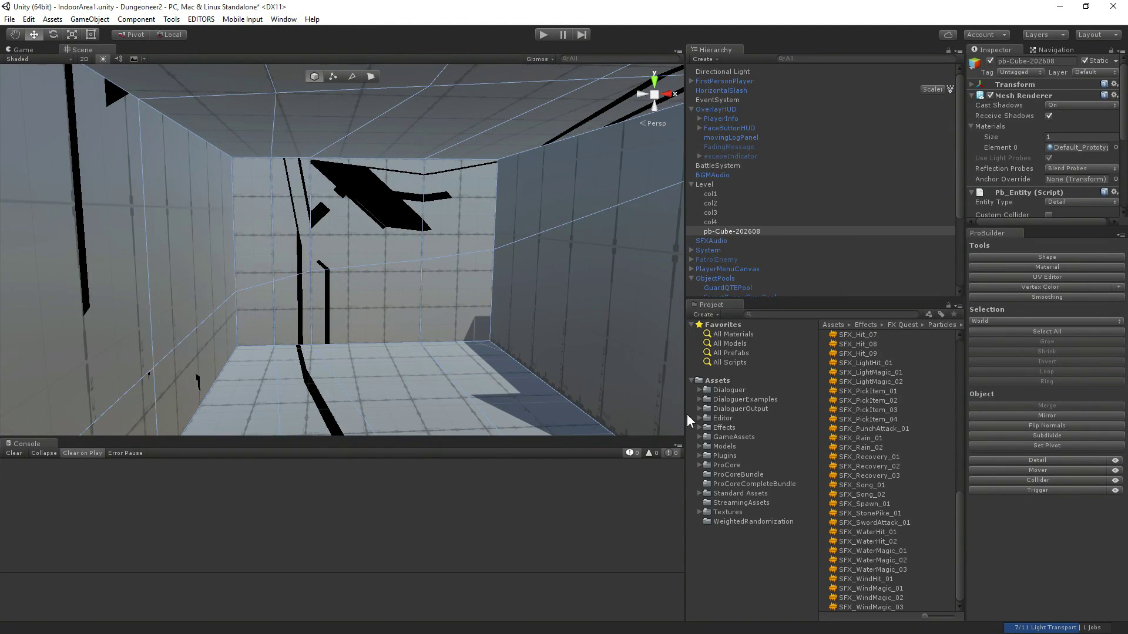
{"action": "right_click_drag", "start_coordinate": [459, 348], "coordinate": [664, 353]}
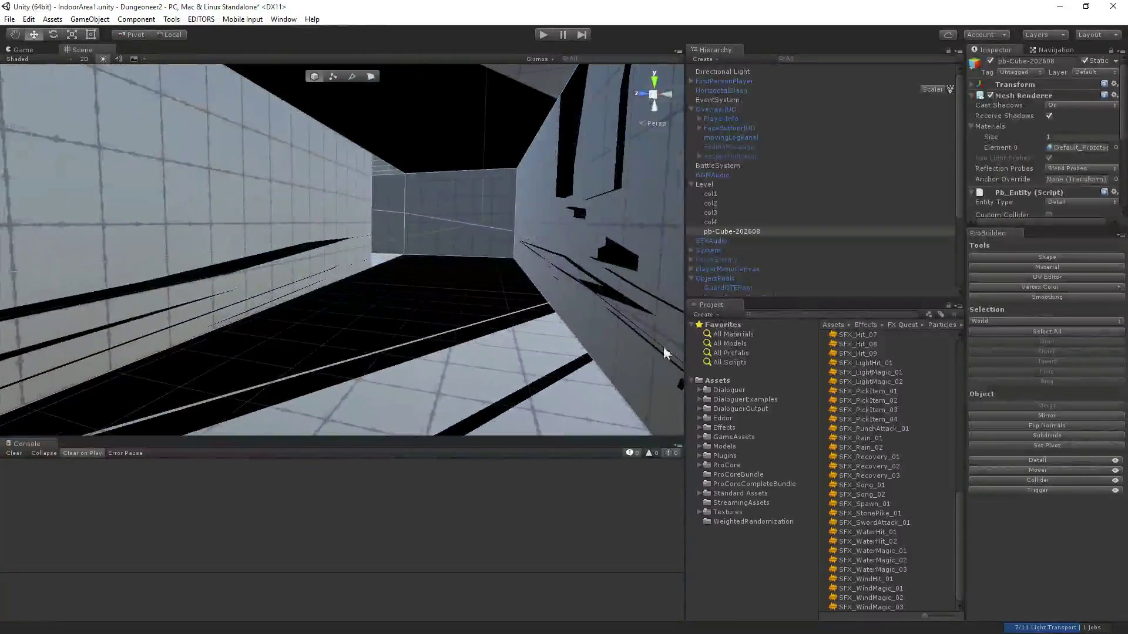
{"action": "right_click_drag", "start_coordinate": [433, 324], "coordinate": [402, 231]}
{"action": "right_click_drag", "start_coordinate": [438, 357], "coordinate": [401, 96]}
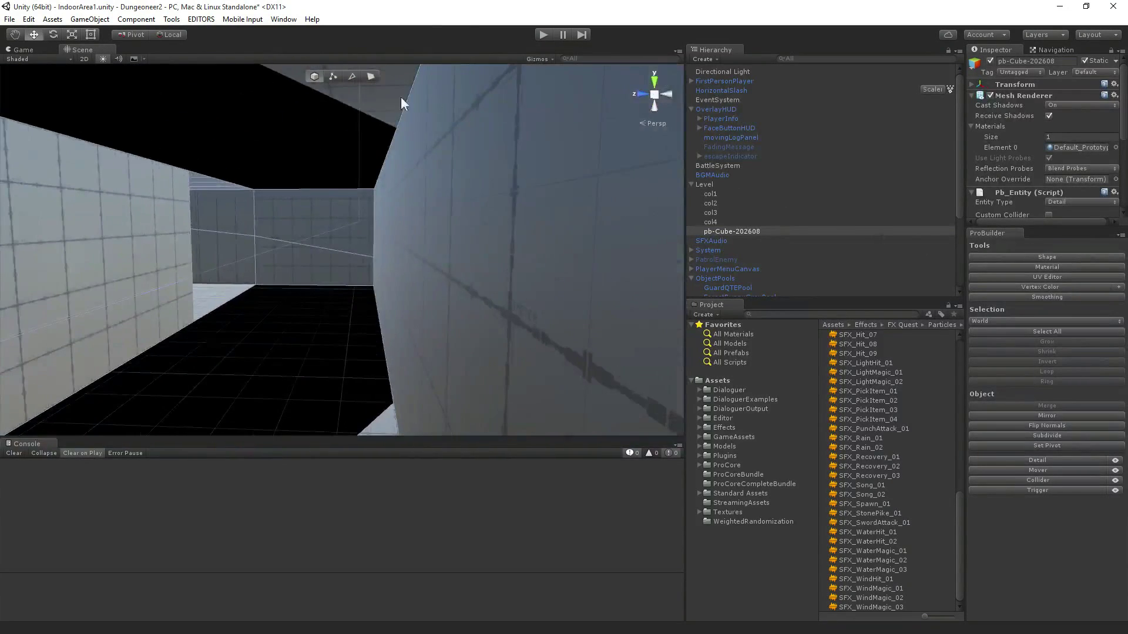
Examine the floor strips between the edge loops by selecting individual faces.
{"action": "left_click", "coordinate": [369, 77]}
{"action": "left_click", "coordinate": [301, 127]}
{"action": "right_click_drag", "start_coordinate": [301, 127], "coordinate": [106, 174]}
{"action": "right_click_drag", "start_coordinate": [494, 321], "coordinate": [1053, 311]}
{"action": "left_click", "coordinate": [473, 381]}
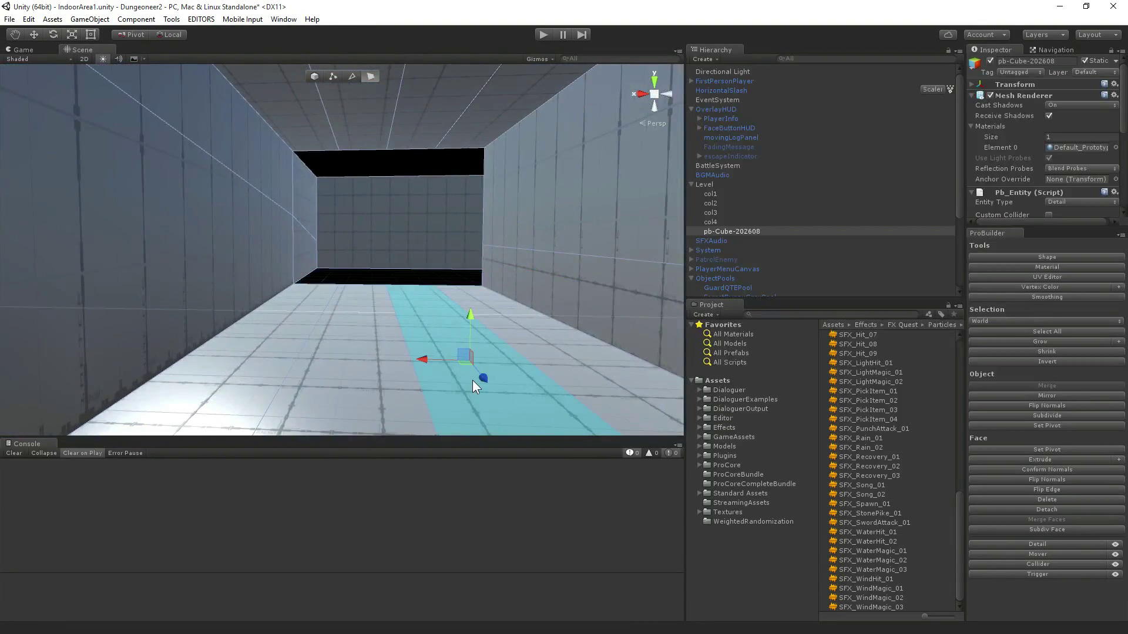
{"action": "left_click", "coordinate": [354, 372]}
{"action": "right_click_drag", "start_coordinate": [394, 378], "coordinate": [973, 369]}
{"action": "scroll", "coordinate": [364, 328], "scroll_direction": "up", "scroll_amount": 10}
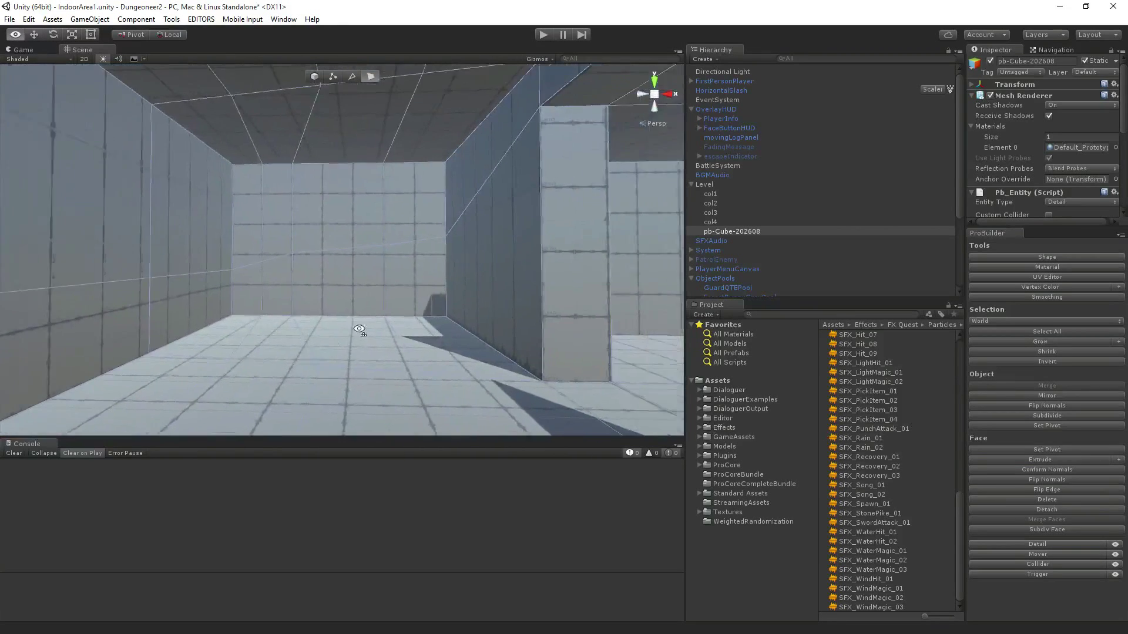
Examine the lower and upper faces between the edge loops on the end wall.
{"action": "left_click", "coordinate": [305, 327]}
{"action": "left_click", "coordinate": [312, 390]}
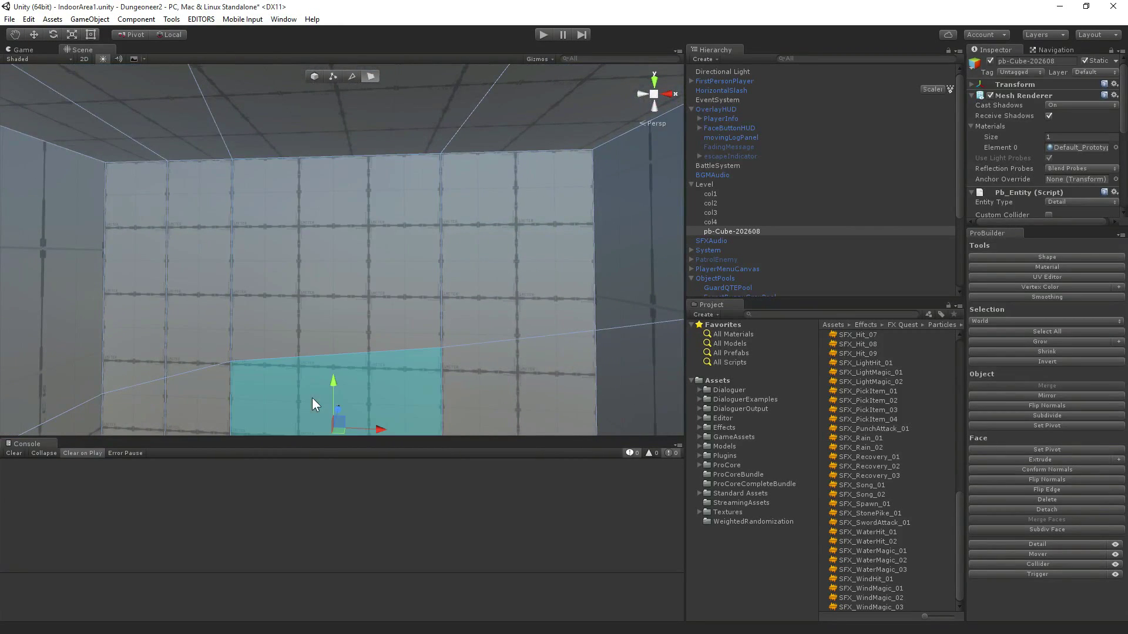
{"action": "right_click_drag", "start_coordinate": [312, 397], "coordinate": [368, 365]}
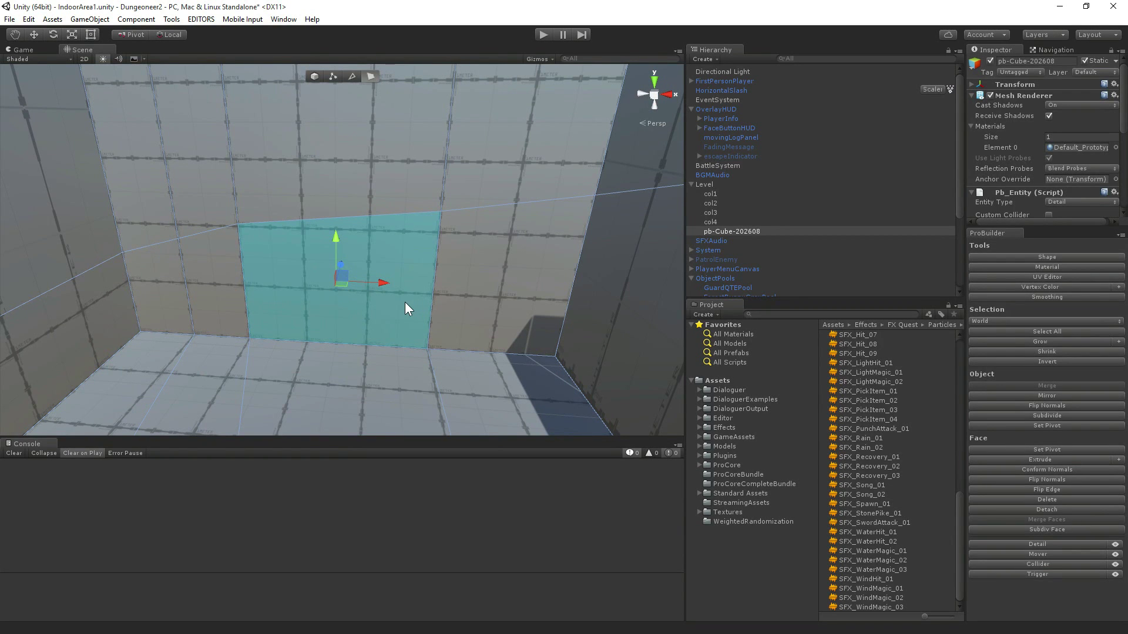
{"action": "right_click_drag", "start_coordinate": [404, 302], "coordinate": [975, 272]}
{"action": "right_click_drag", "start_coordinate": [517, 311], "coordinate": [781, 315]}
{"action": "right_click_drag", "start_coordinate": [552, 286], "coordinate": [656, 296]}
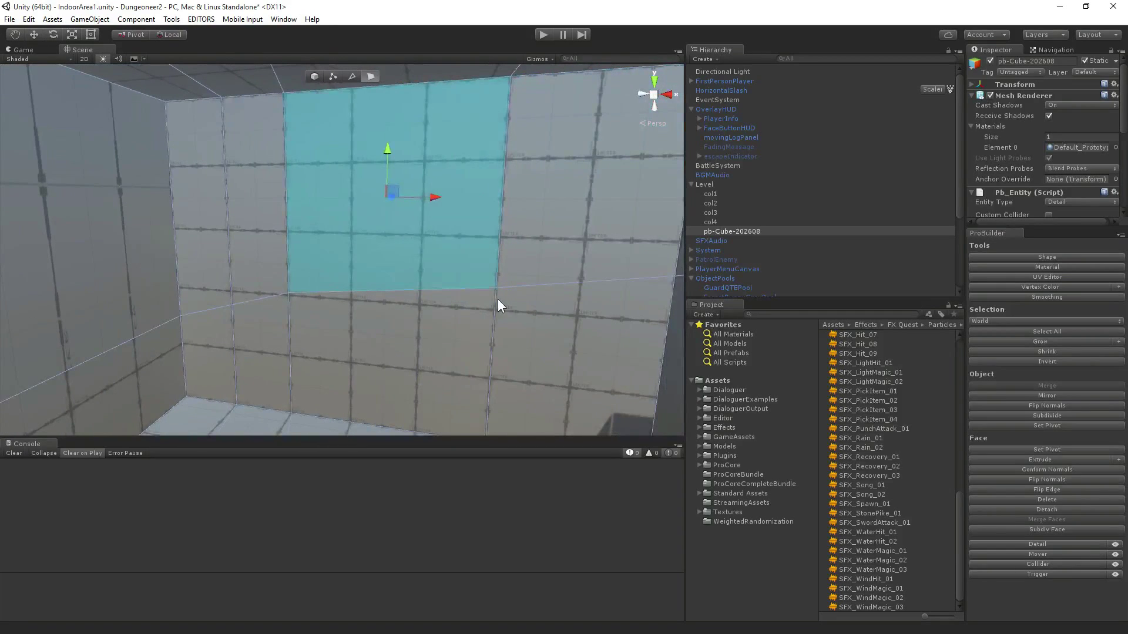
{"action": "left_click", "coordinate": [456, 271]}
{"action": "left_click", "coordinate": [282, 222]}
{"action": "left_click", "coordinate": [287, 220]}
Undo the vertical edge loops and their moves on the end wall, back to the wall split only by the slanted middle edge.
{"action": "left_click", "coordinate": [351, 76]}
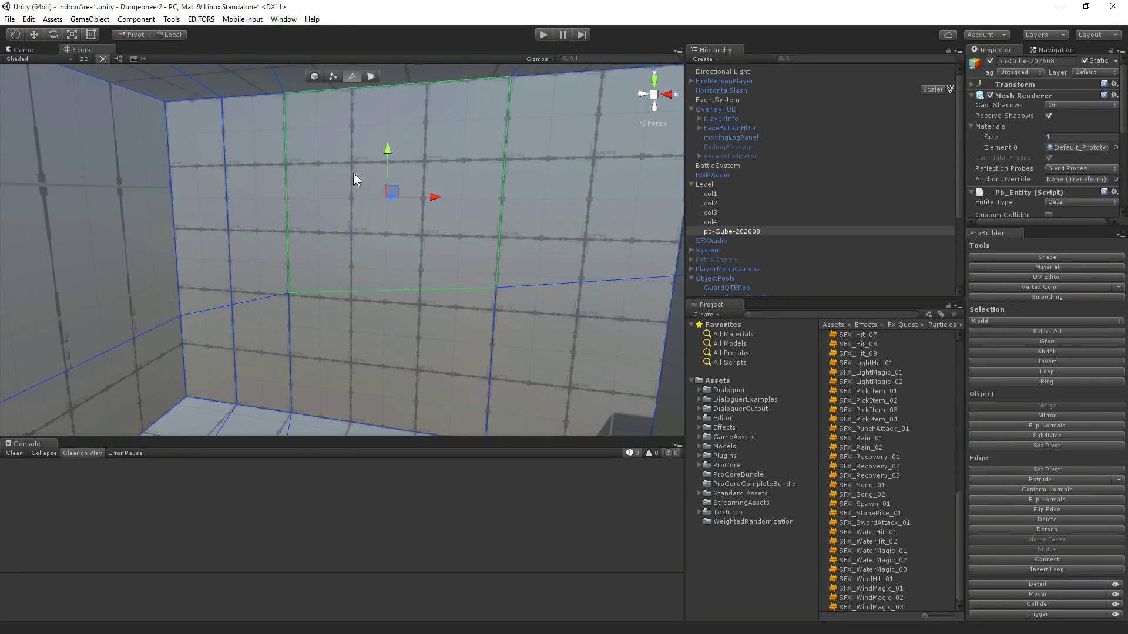
{"action": "right_click_drag", "start_coordinate": [354, 172], "coordinate": [407, 236]}
{"action": "left_click", "coordinate": [409, 236]}
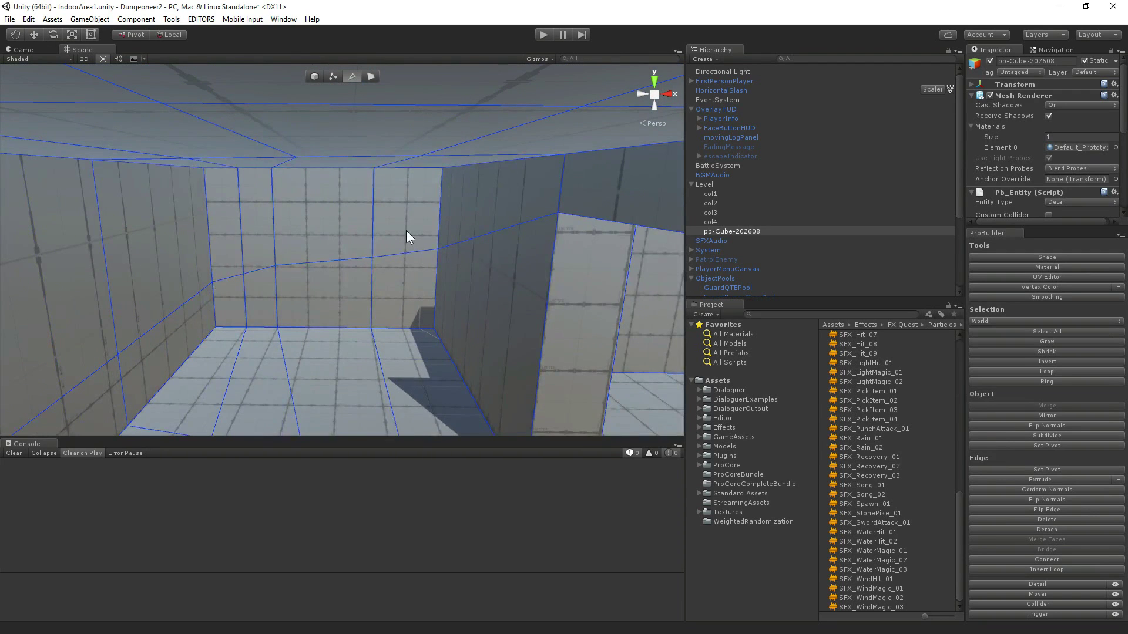
{"action": "key", "text": "ctrl+z"}
{"action": "key", "text": "ctrl+z"}
{"action": "key", "text": "ctrl+z"}
{"action": "key", "text": "ctrl+z"}
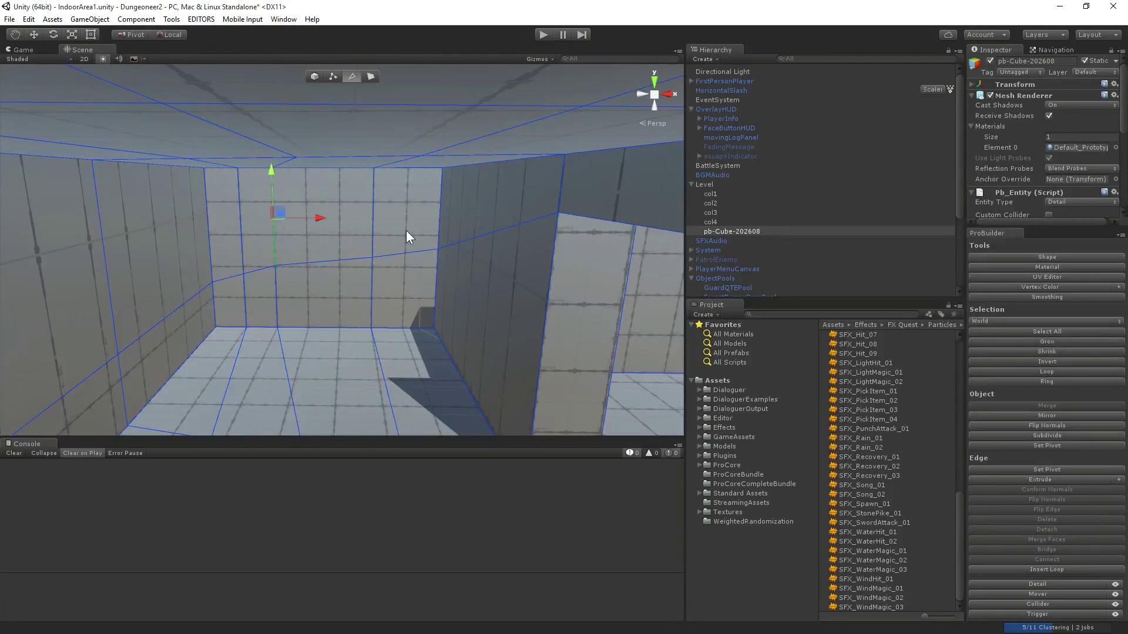
{"action": "key", "text": "ctrl+z"}
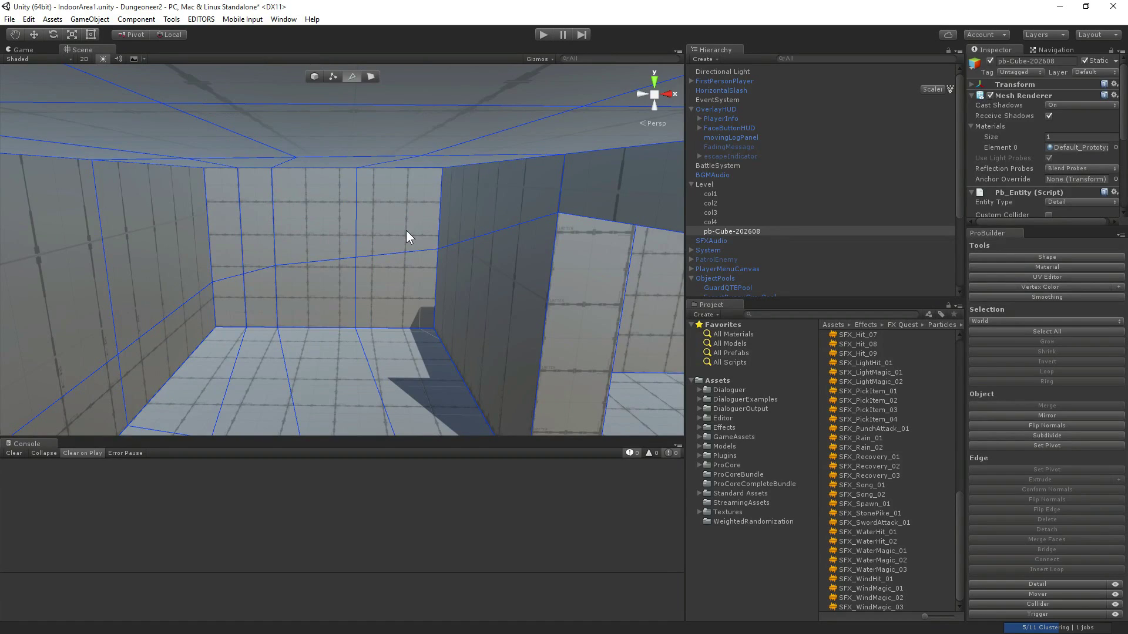
{"action": "key", "text": "ctrl+z"}
{"action": "key", "text": "ctrl+z"}
{"action": "key", "text": "ctrl+z"}
{"action": "key", "text": "ctrl+z"}
{"action": "key", "text": "ctrl+z"}
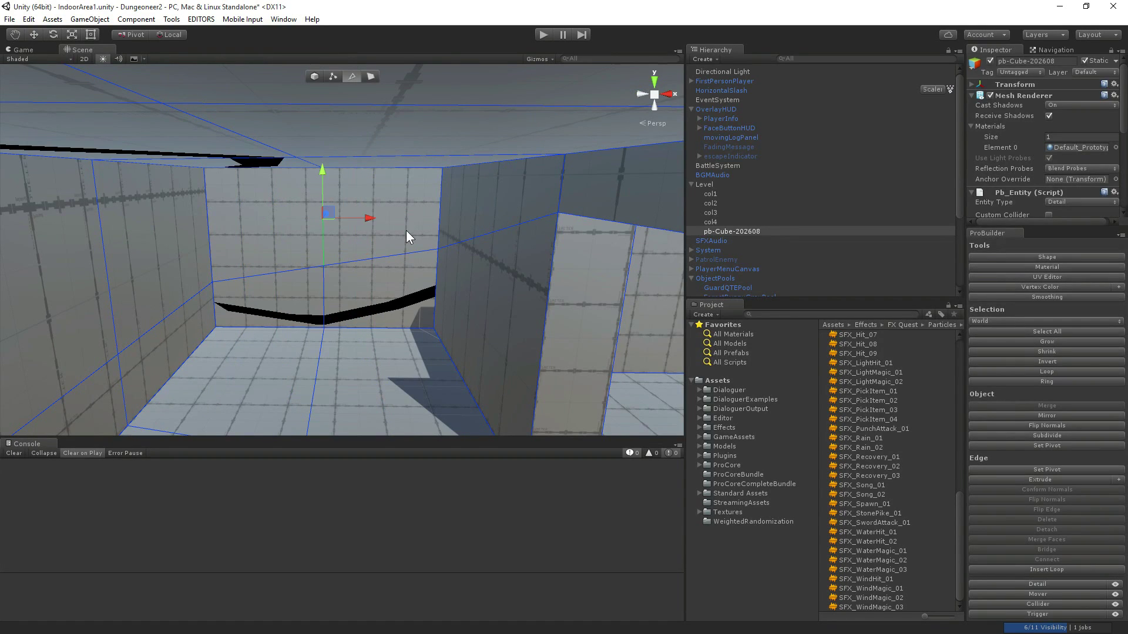
{"action": "key", "text": "ctrl+z"}
{"action": "key", "text": "ctrl+z"}
{"action": "key", "text": "ctrl+z"}
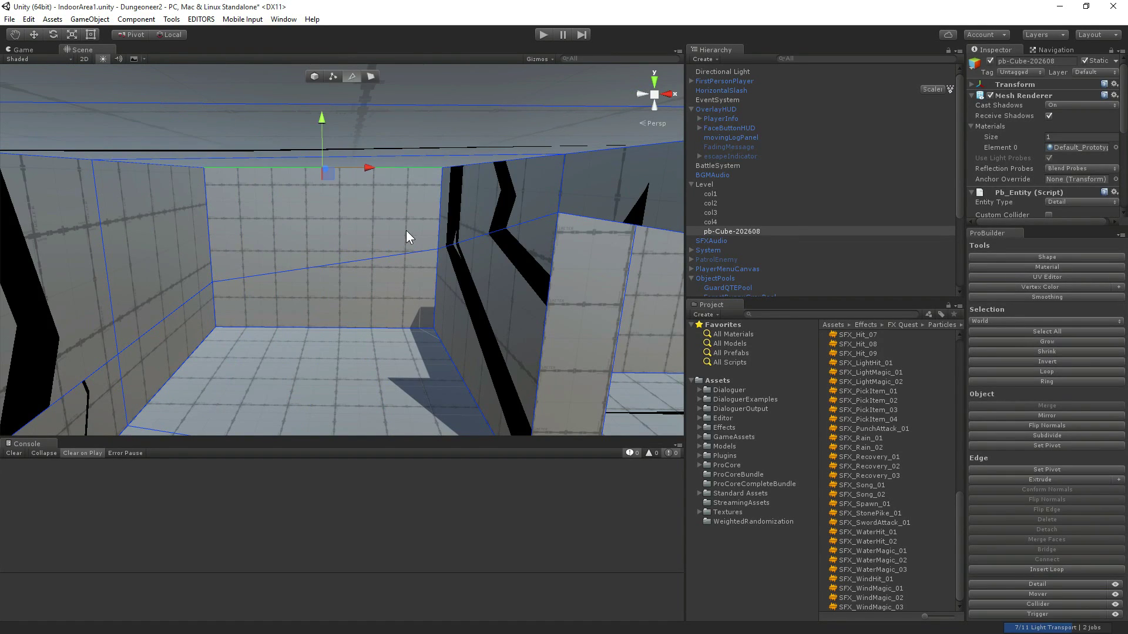
Examine the edges around the upper and lower faces of the end wall by selecting both faces' outlines.
{"action": "right_click_drag", "start_coordinate": [406, 230], "coordinate": [83, 256]}
{"action": "right_click_drag", "start_coordinate": [210, 268], "coordinate": [636, 220]}
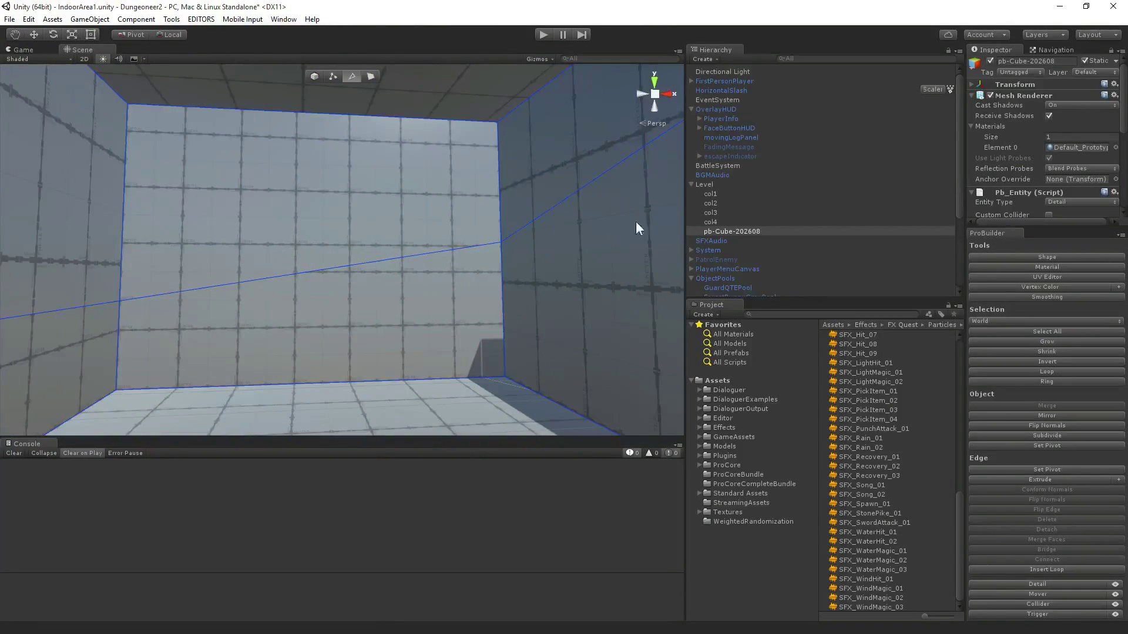
{"action": "left_click", "coordinate": [341, 179]}
{"action": "left_click", "coordinate": [330, 318], "text": "shift"}
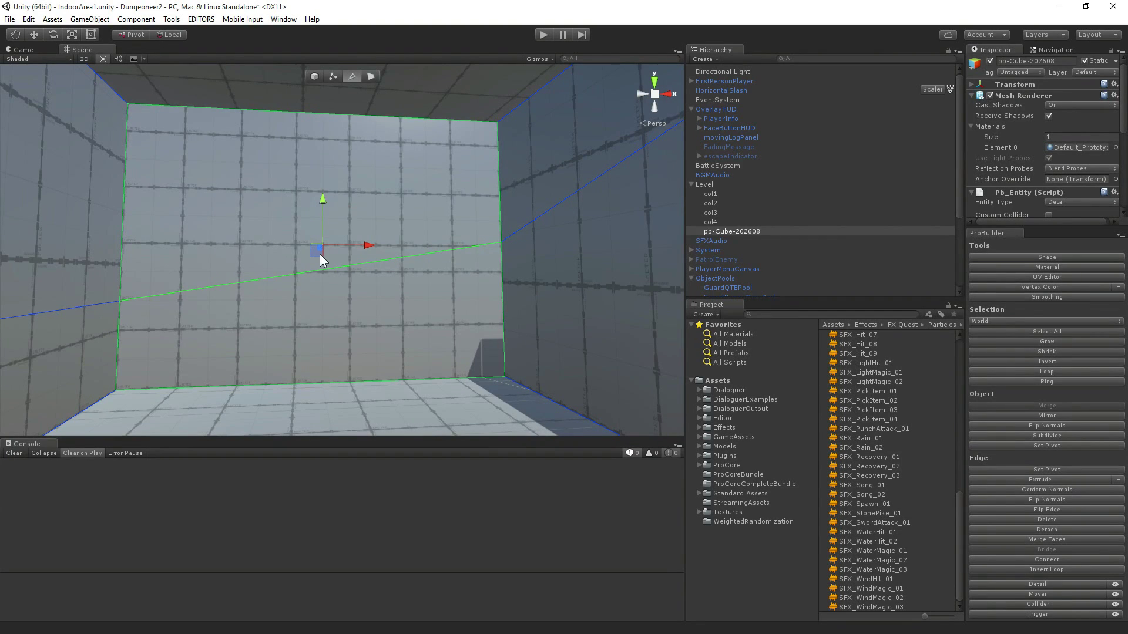
{"action": "left_click", "coordinate": [331, 79]}
{"action": "left_click", "coordinate": [350, 76]}
{"action": "right_click_drag", "start_coordinate": [475, 284], "coordinate": [742, 322]}
{"action": "key", "text": "w"}
{"action": "key", "text": "f"}
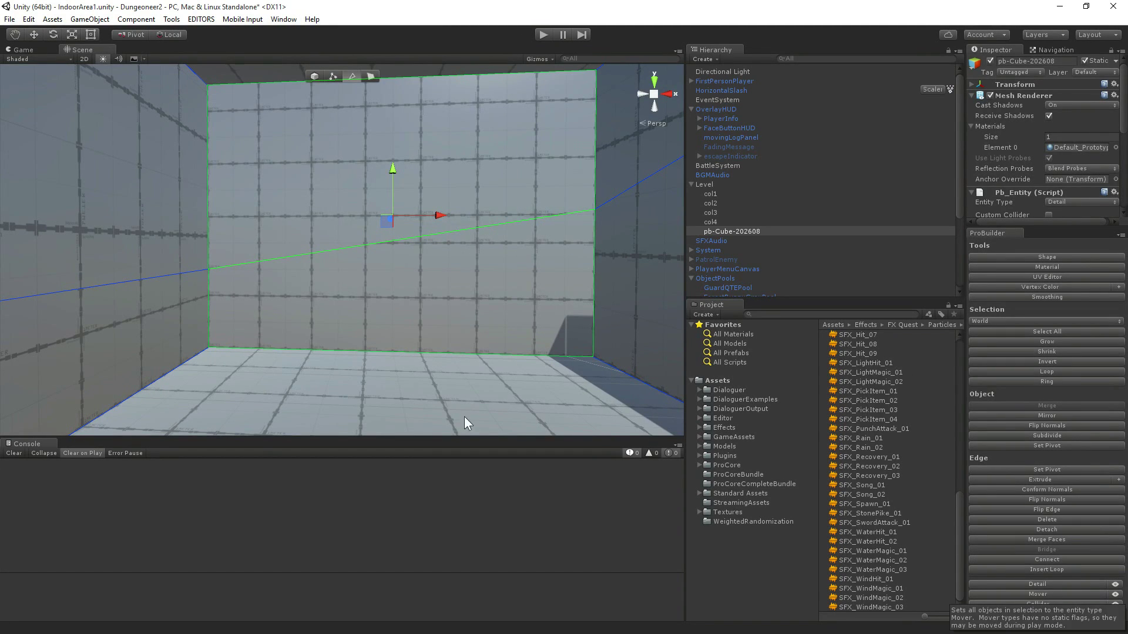
Try to bridge the end wall's ceiling edge with its floor edge.
{"action": "left_click", "coordinate": [343, 246]}
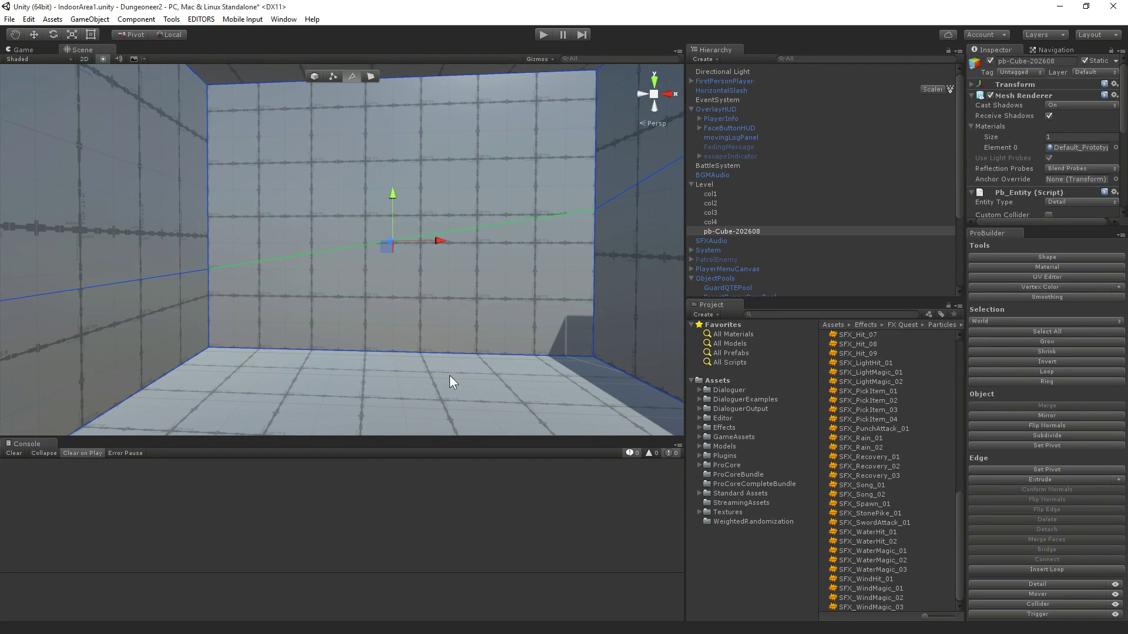
{"action": "right_click_drag", "start_coordinate": [450, 375], "coordinate": [481, 302]}
{"action": "left_click", "coordinate": [450, 159]}
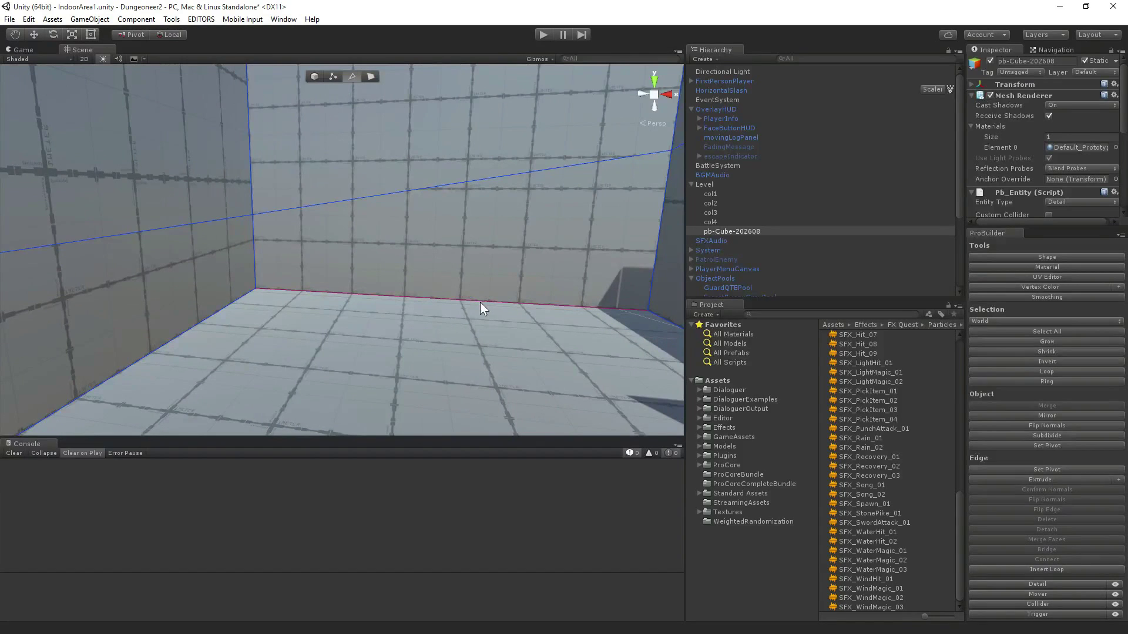
{"action": "left_click", "coordinate": [480, 302], "text": "shift"}
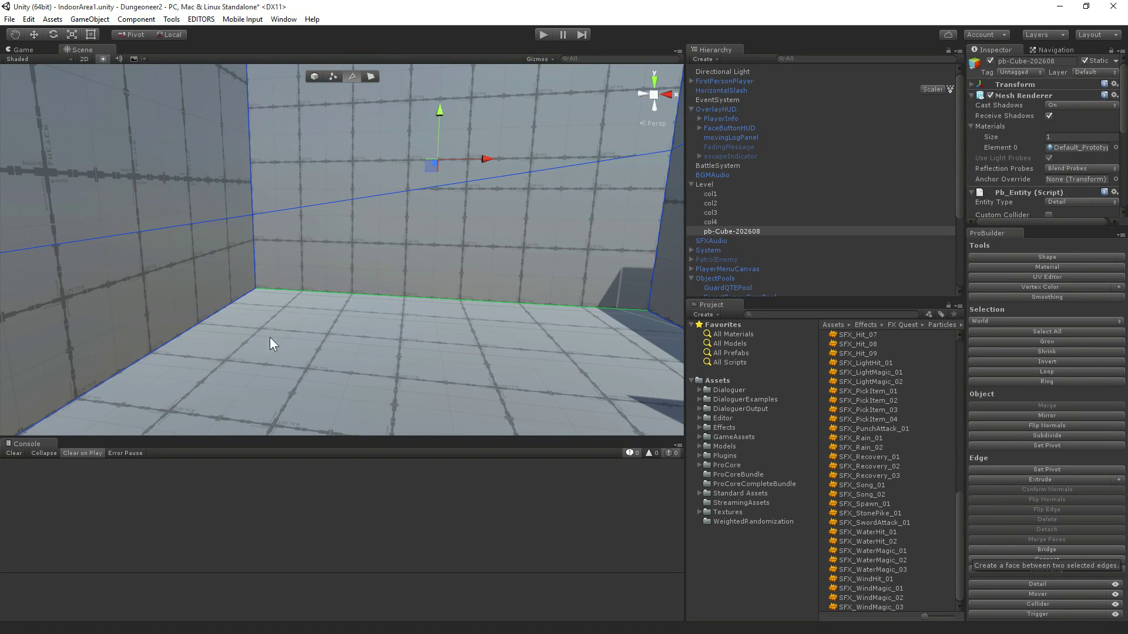
{"action": "right_click_drag", "start_coordinate": [270, 337], "coordinate": [350, 292]}
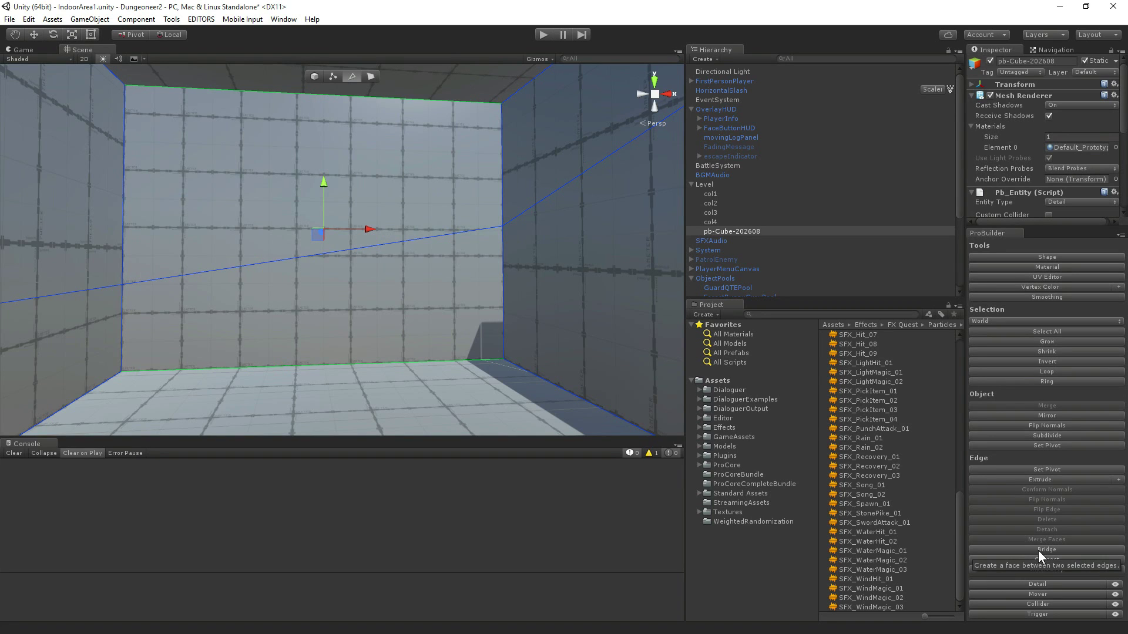
{"action": "left_click", "coordinate": [1039, 550]}
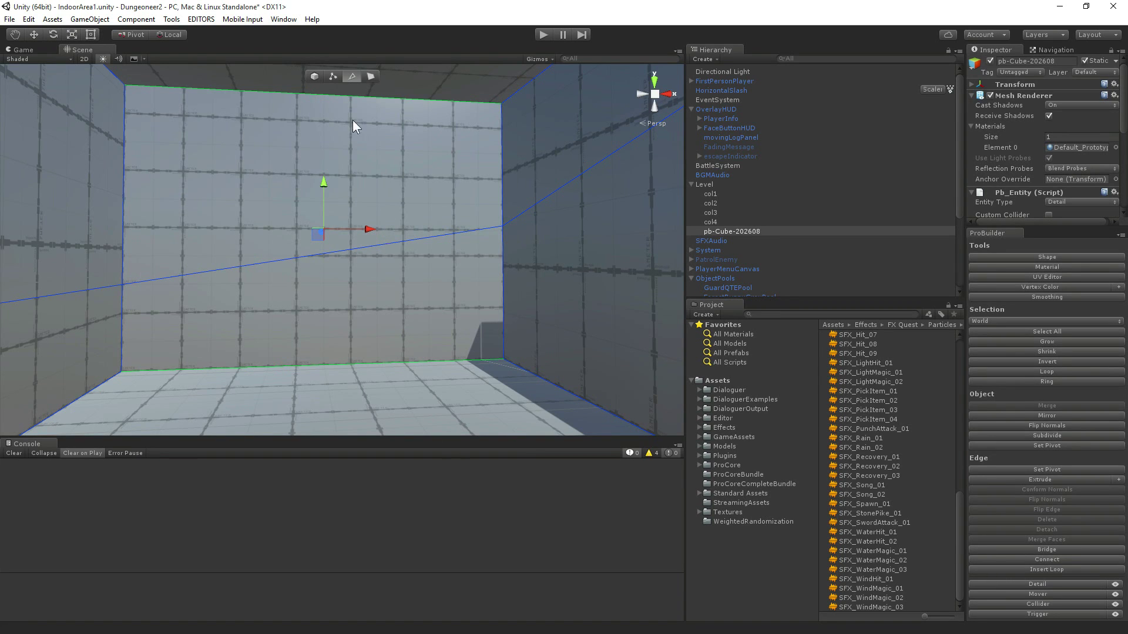
Examine the upper and lower faces of the end wall by selecting each one in turn.
{"action": "left_click", "coordinate": [369, 73]}
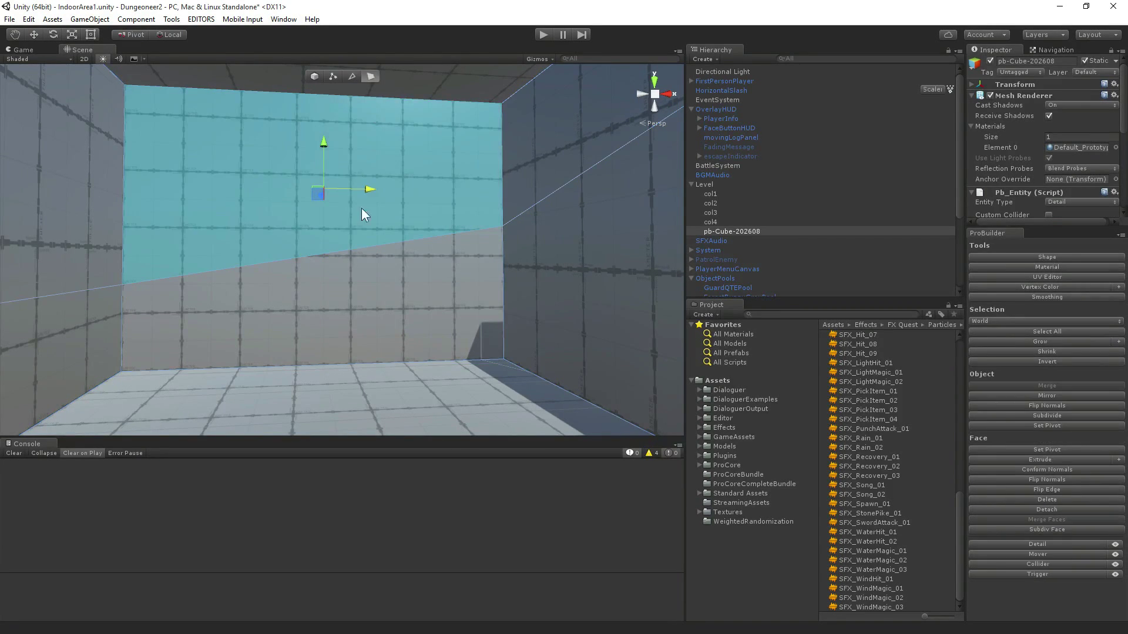
{"action": "left_click", "coordinate": [354, 297]}
{"action": "left_click", "coordinate": [373, 186]}
{"action": "left_click", "coordinate": [355, 299]}
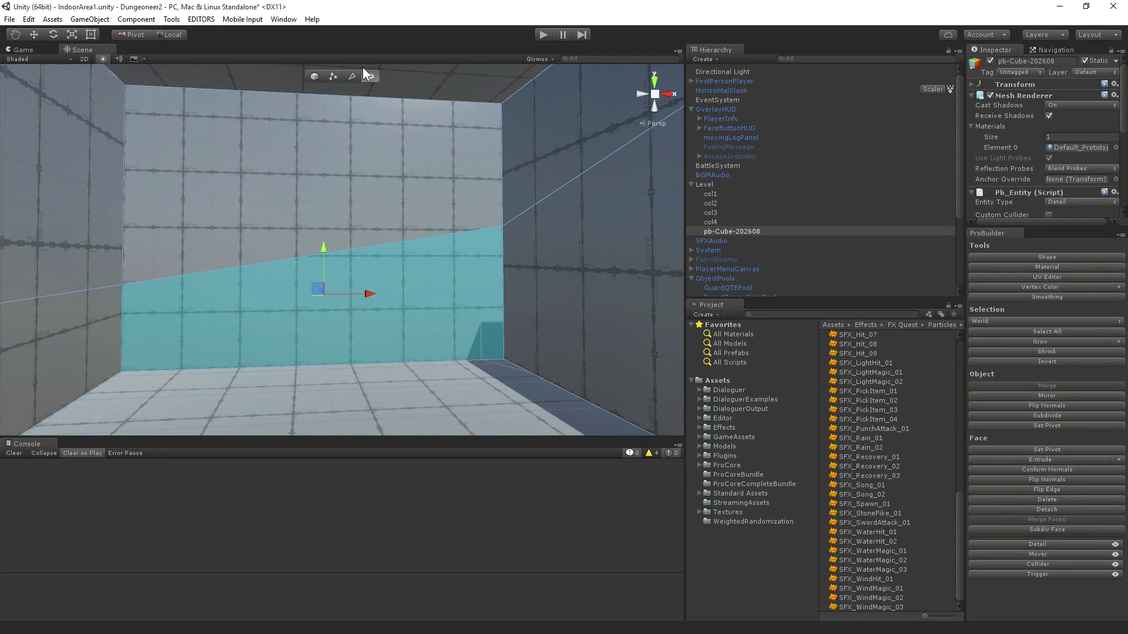
Try to connect the end wall's ceiling edge to its floor edge.
{"action": "left_click", "coordinate": [352, 76]}
{"action": "left_click", "coordinate": [353, 96]}
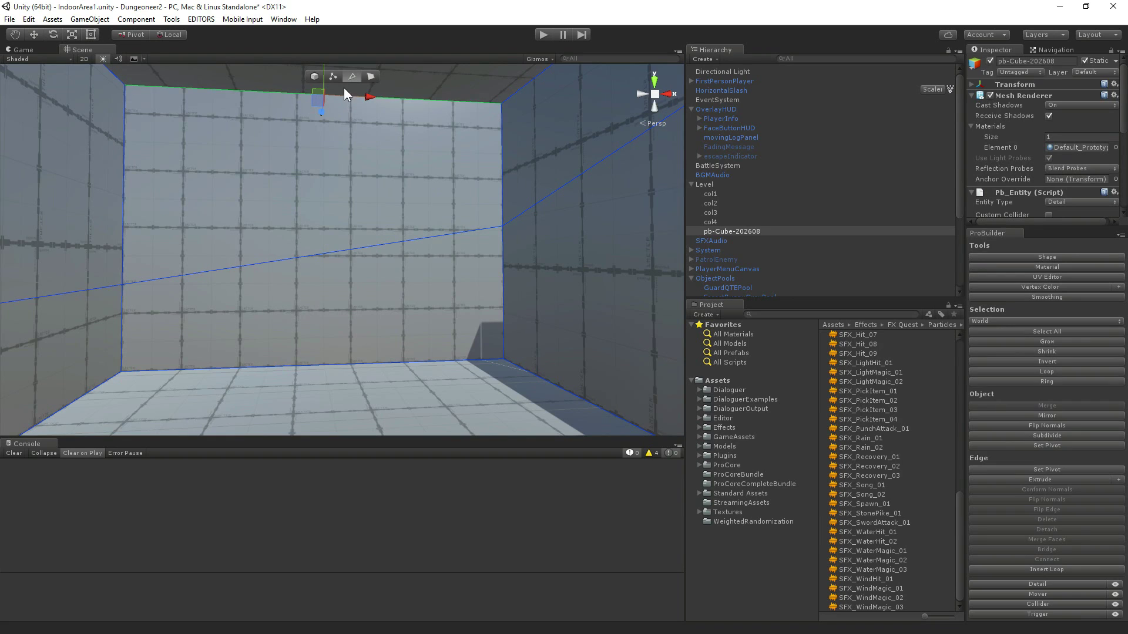
{"action": "left_click", "coordinate": [330, 360], "text": "shift"}
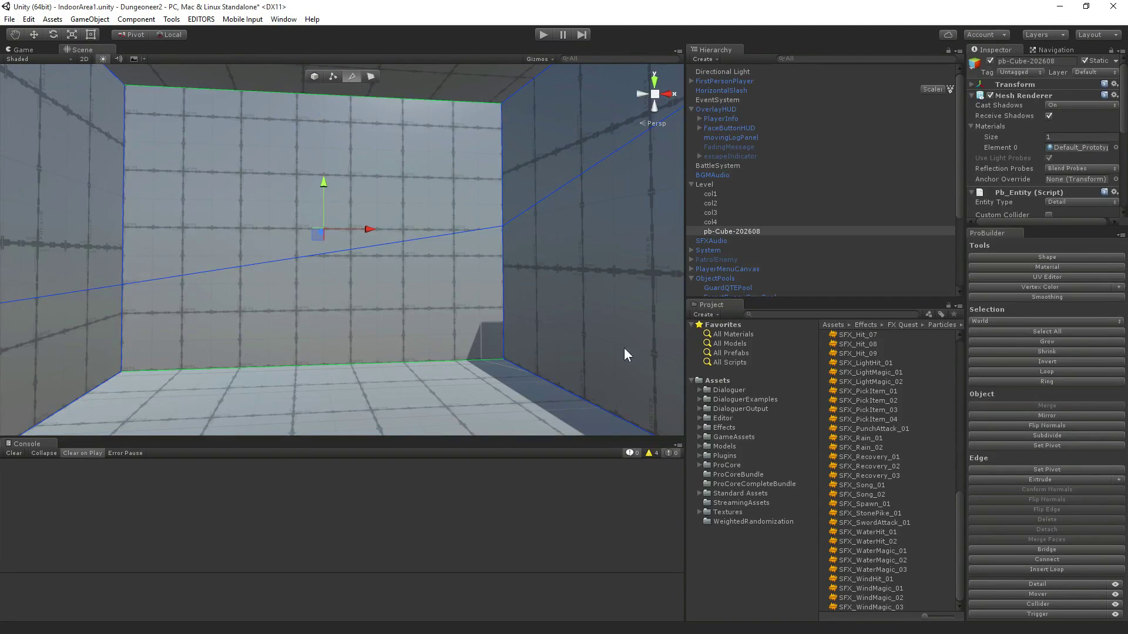
{"action": "left_click", "coordinate": [1037, 562]}
Connect the end wall's floor edge to its slanted middle edge with a new vertical edge.
{"action": "right_click_drag", "start_coordinate": [327, 299], "coordinate": [299, 282]}
{"action": "left_click", "coordinate": [346, 215]}
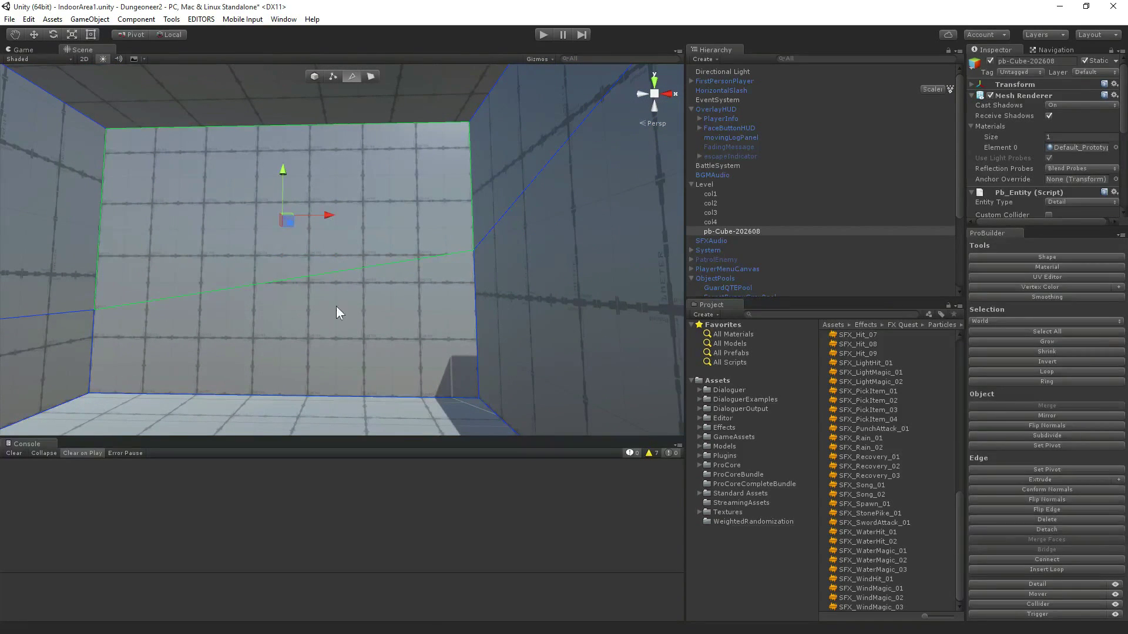
{"action": "left_click", "coordinate": [324, 269]}
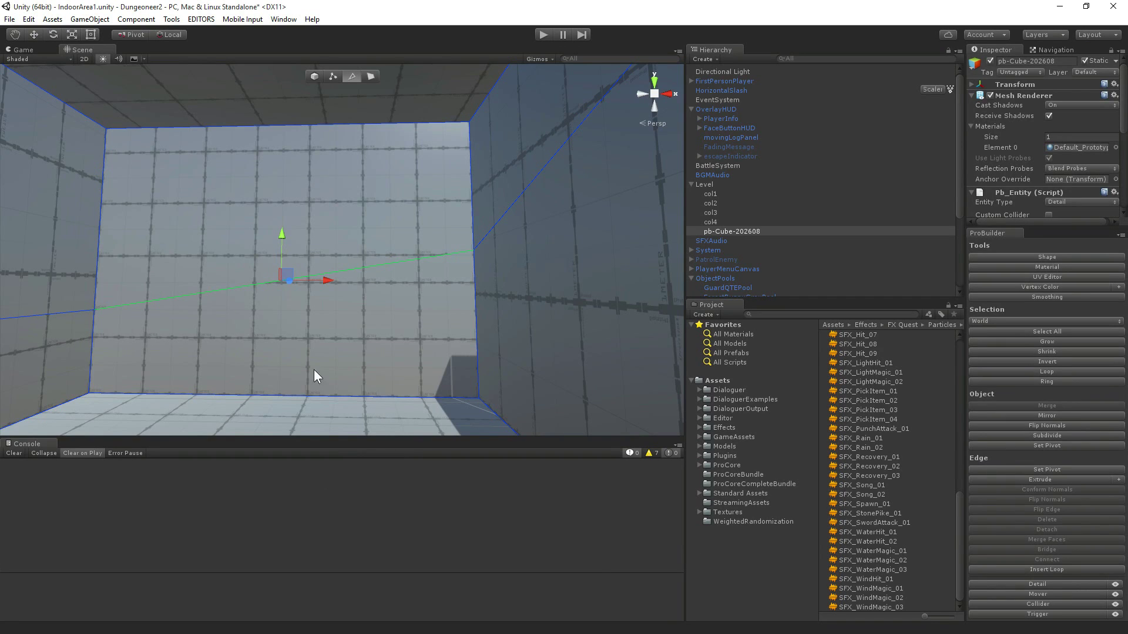
{"action": "left_click", "coordinate": [307, 396]}
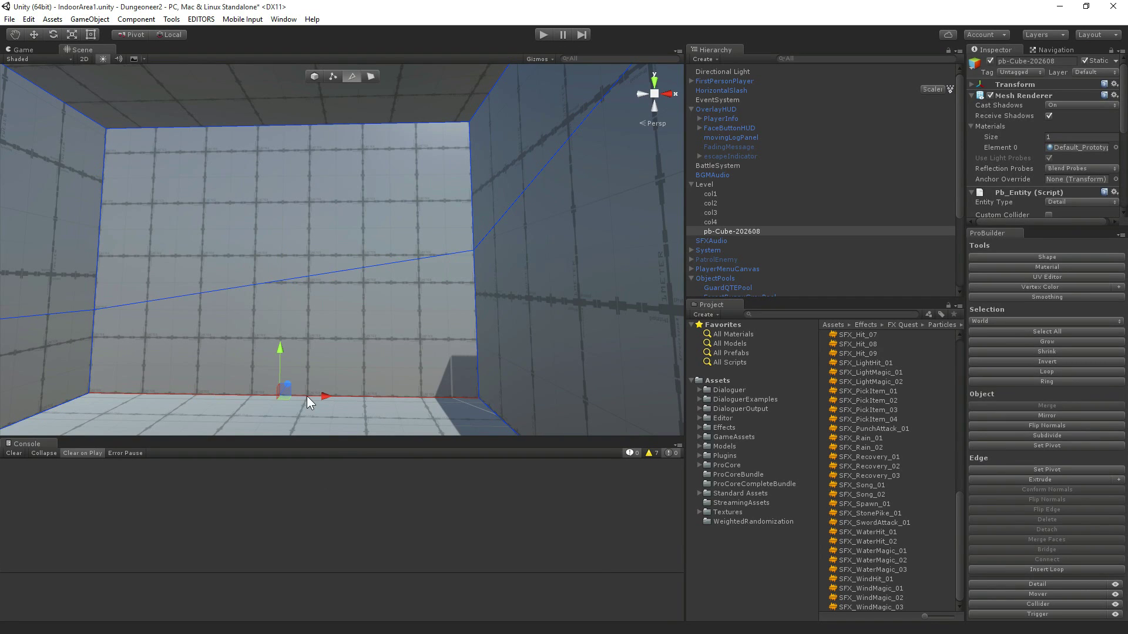
{"action": "left_click", "coordinate": [295, 278], "text": "shift"}
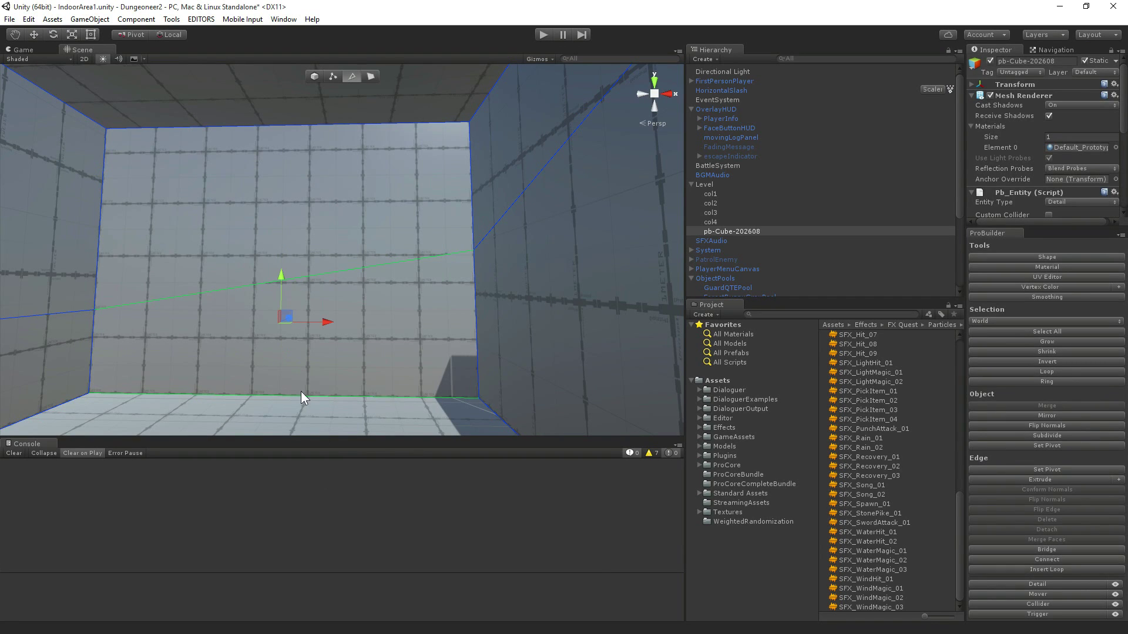
{"action": "left_click", "coordinate": [1045, 558]}
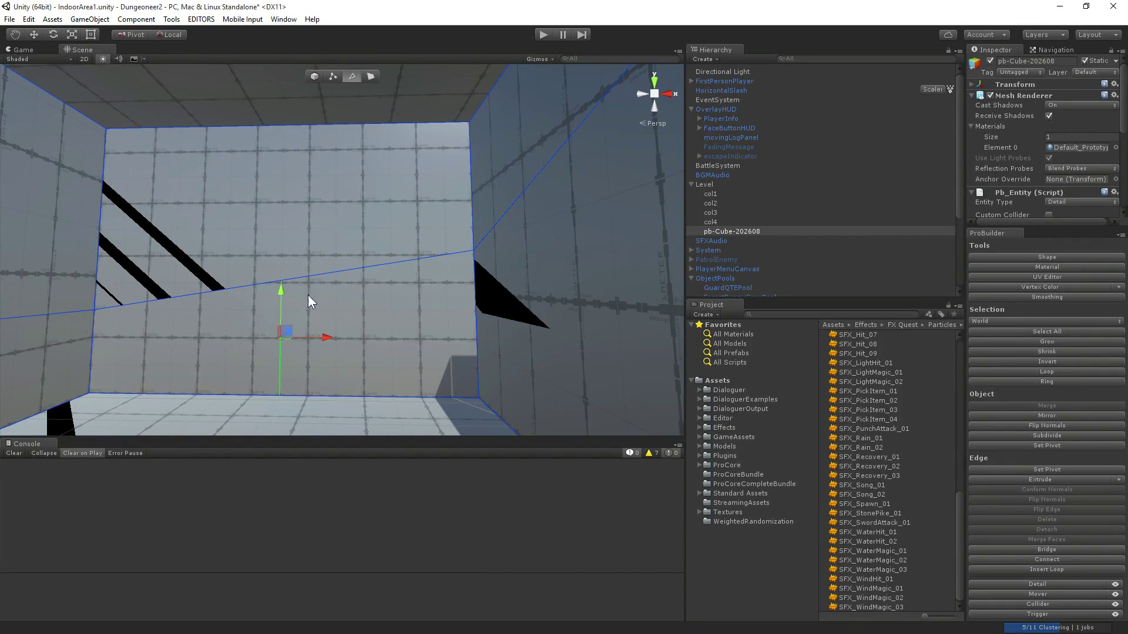
Try to connect the two halves of the slanted middle edge on the end wall.
{"action": "left_click", "coordinate": [329, 273]}
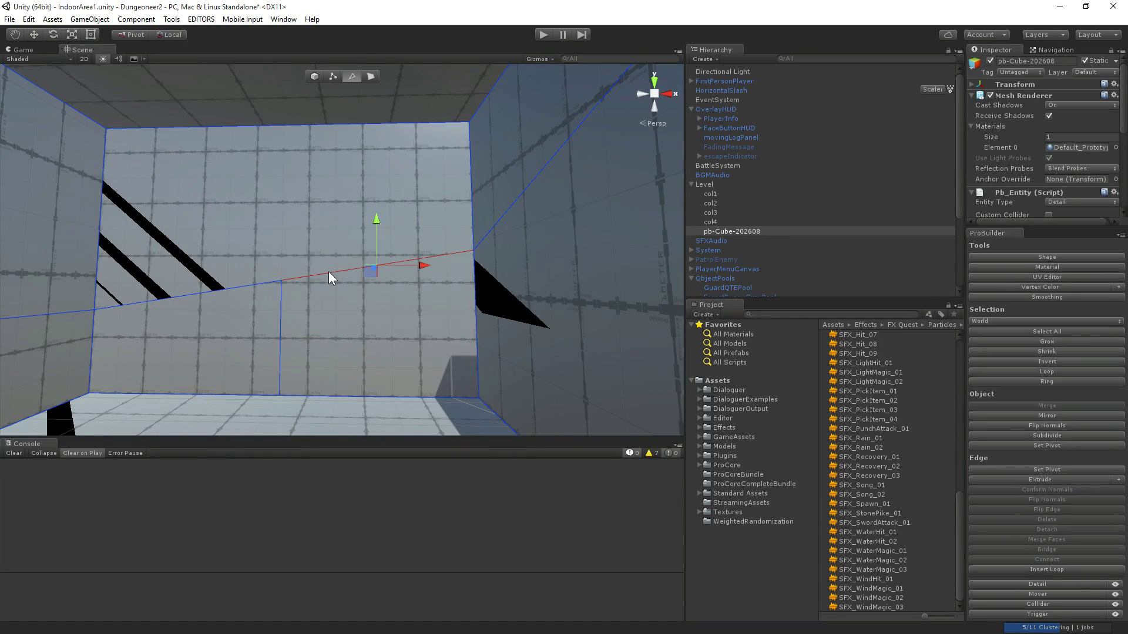
{"action": "left_click", "coordinate": [228, 288], "text": "shift"}
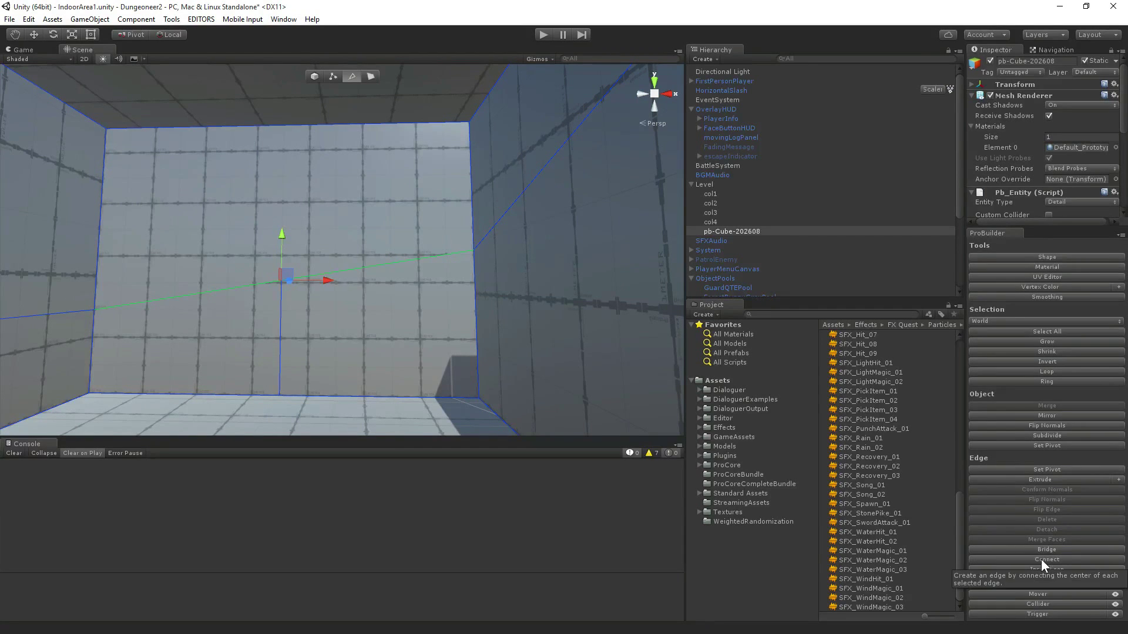
{"action": "left_click", "coordinate": [1035, 559]}
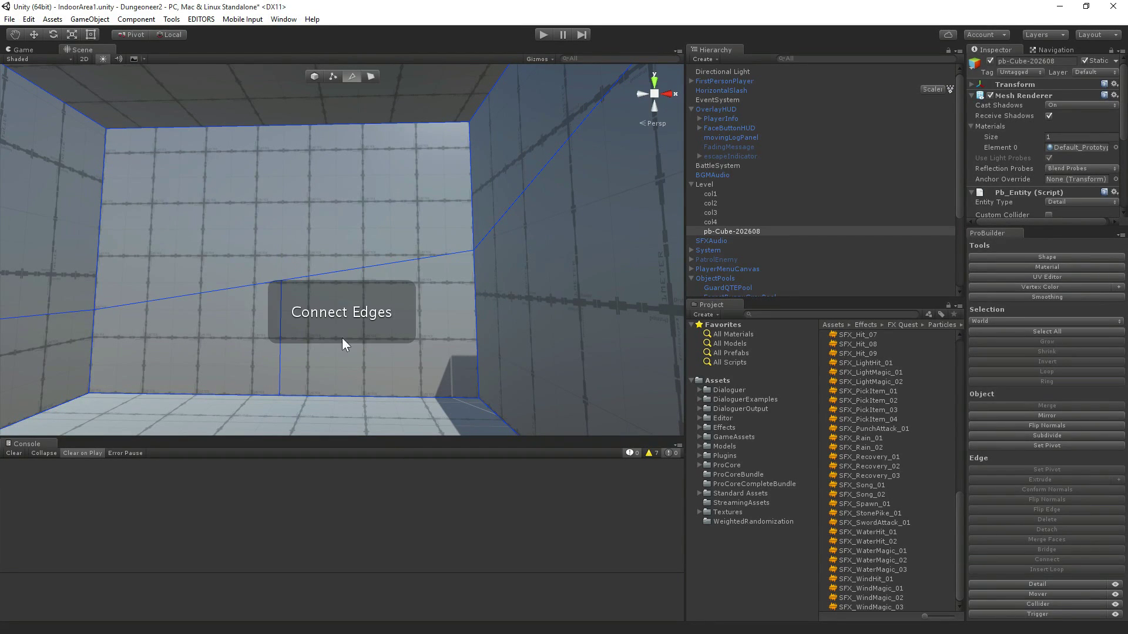
Try to bridge the two halves of the end wall's slanted middle edge and to shift them sideways along the wall.
{"action": "left_click", "coordinate": [365, 269]}
{"action": "left_click", "coordinate": [248, 289]}
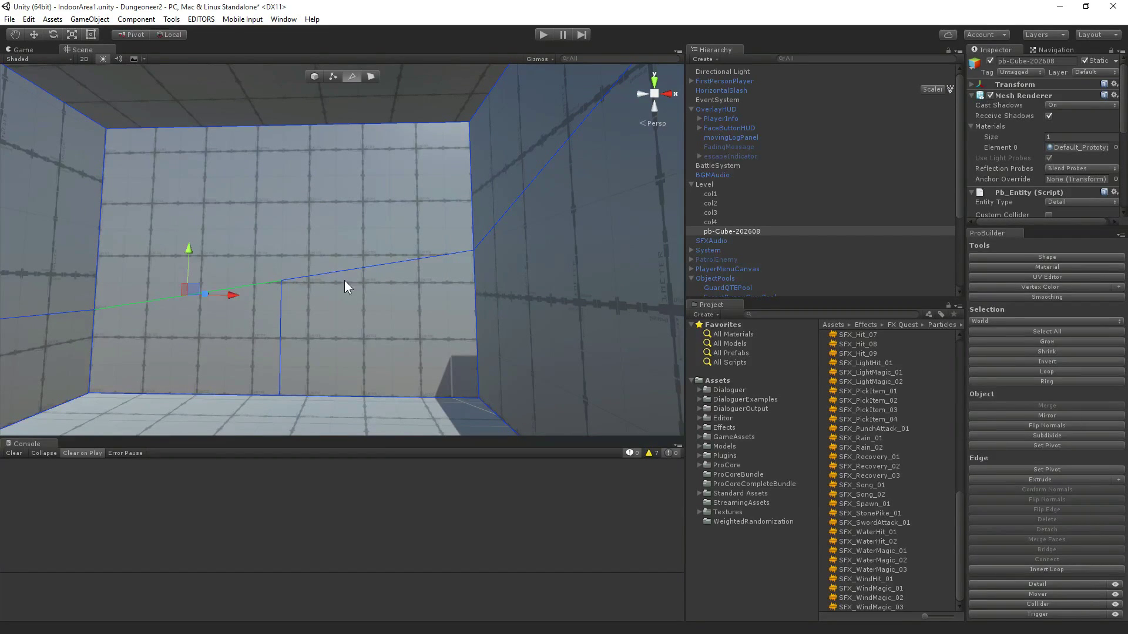
{"action": "left_click", "coordinate": [367, 269], "text": "shift"}
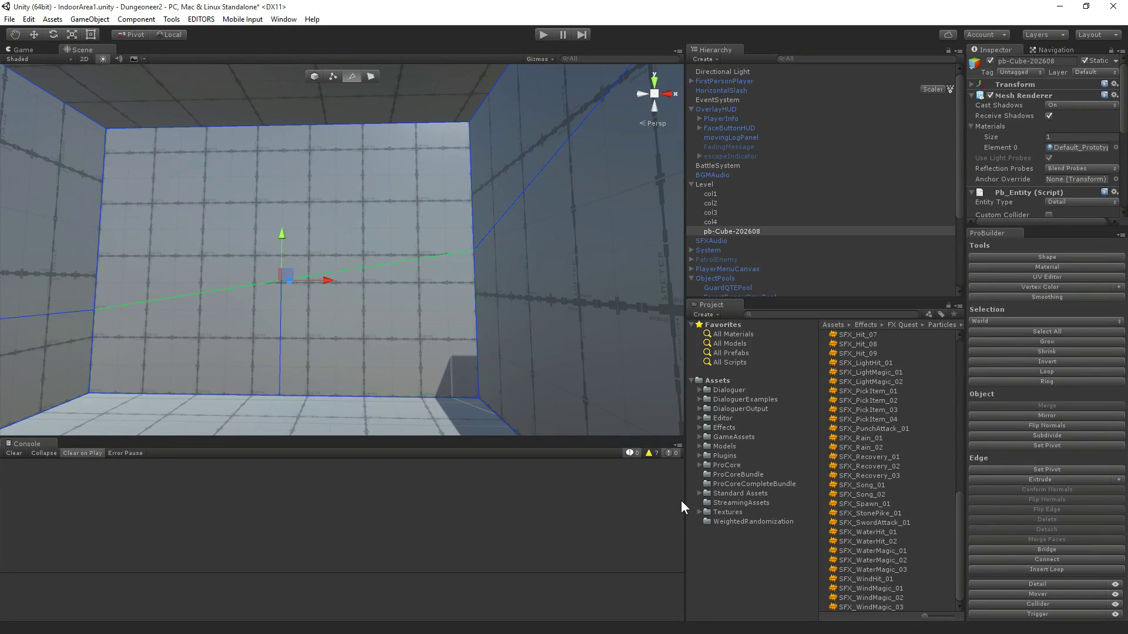
{"action": "left_click", "coordinate": [1055, 550]}
{"action": "left_click_drag", "start_coordinate": [329, 281], "coordinate": [420, 310]}
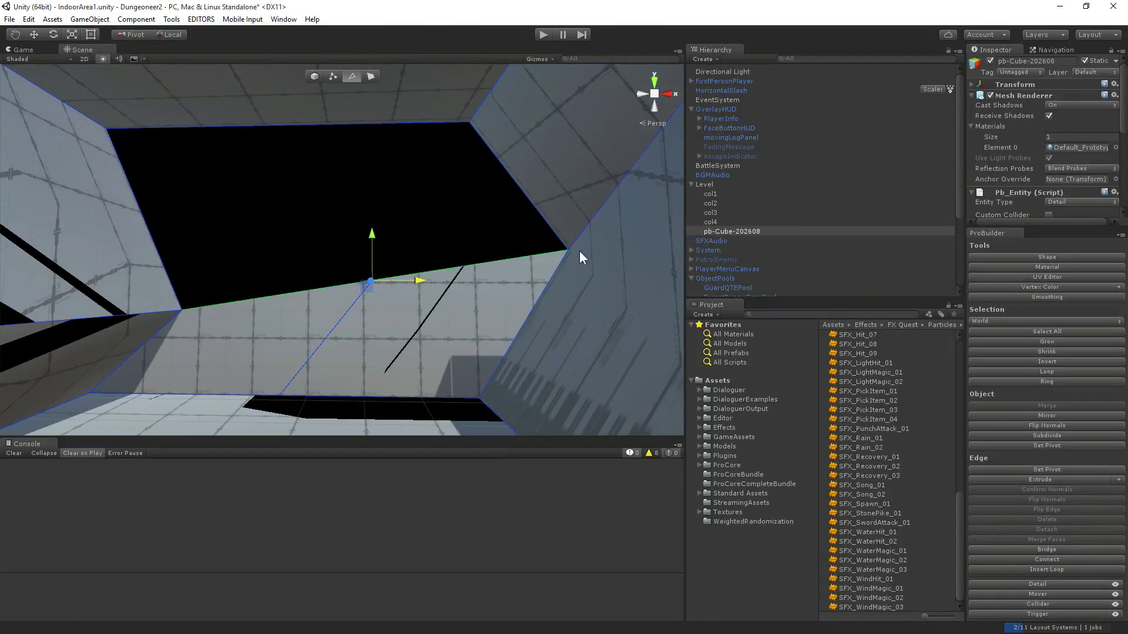
{"action": "key", "text": "ctrl+z"}
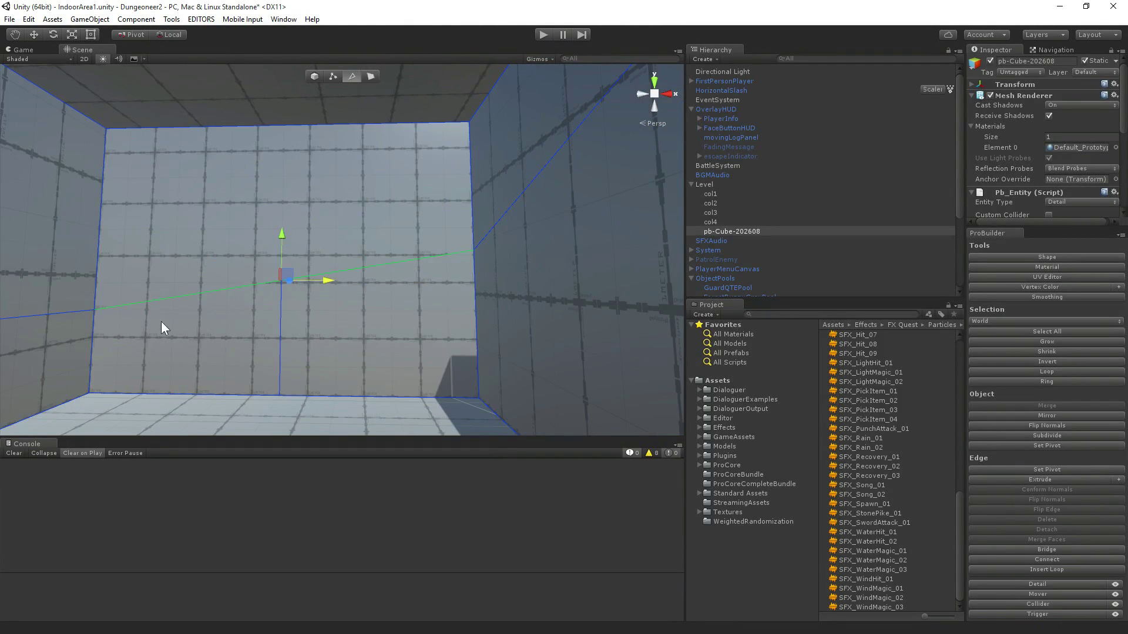
Raise the vertex at the left end of the end wall's slanted middle edge.
{"action": "right_click_drag", "start_coordinate": [287, 298], "coordinate": [212, 300]}
{"action": "right_click_drag", "start_coordinate": [309, 320], "coordinate": [407, 318]}
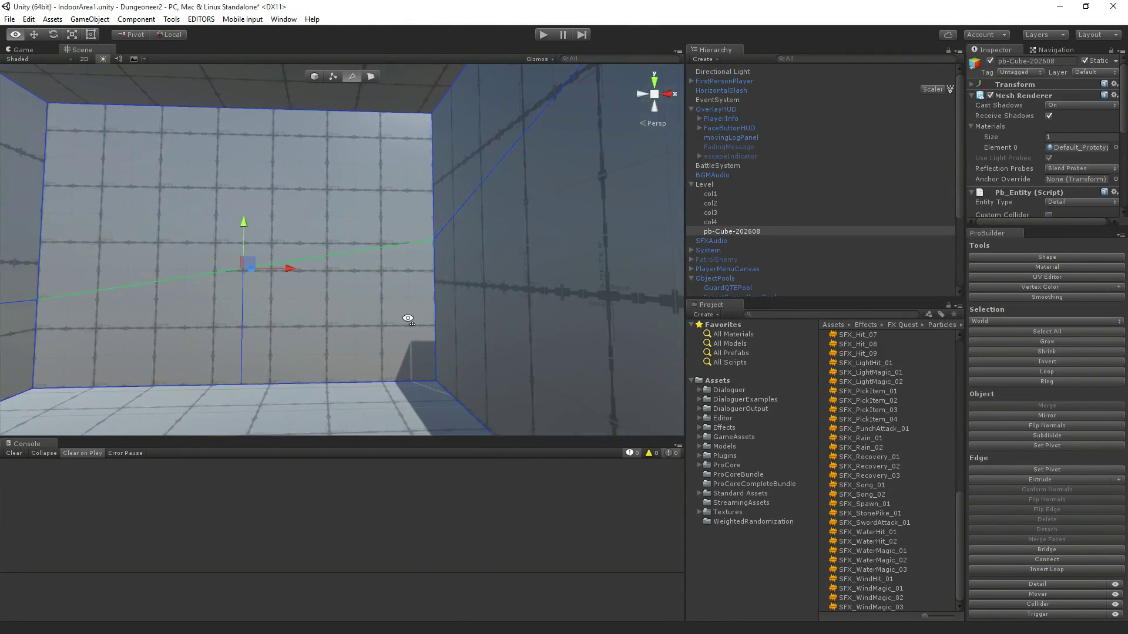
{"action": "right_click_drag", "start_coordinate": [54, 295], "coordinate": [40, 292]}
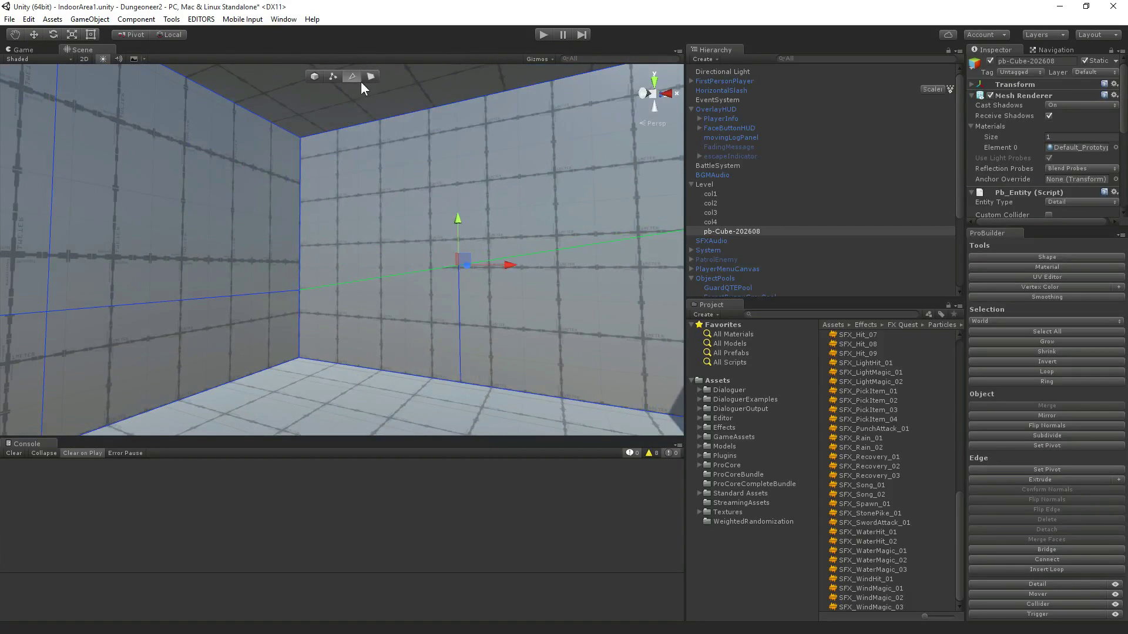
{"action": "left_click", "coordinate": [331, 77]}
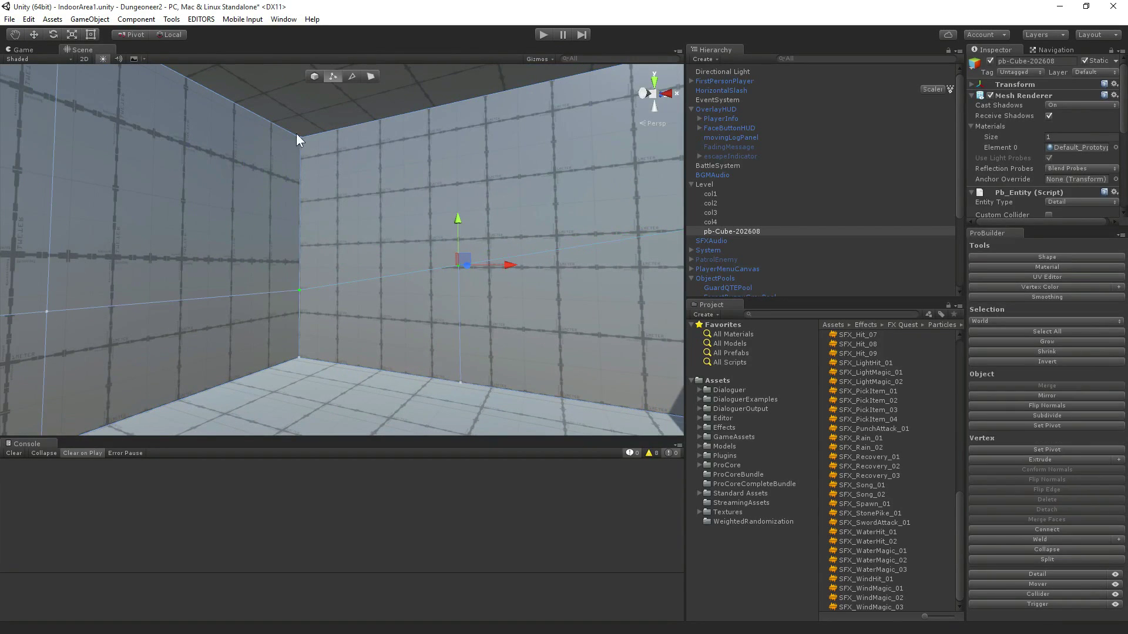
{"action": "left_click", "coordinate": [299, 289]}
{"action": "left_click_drag", "start_coordinate": [298, 244], "coordinate": [298, 201]}
Split the three vertices along the end wall's slanted middle edge.
{"action": "left_click_drag", "start_coordinate": [324, 243], "coordinate": [493, 231], "text": "alt"}
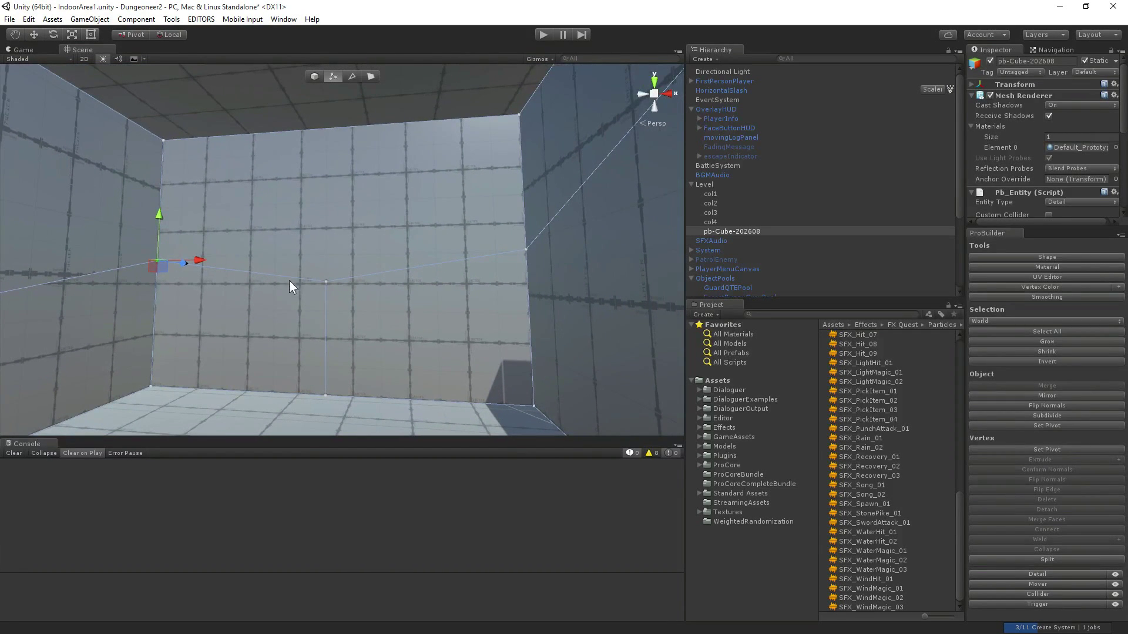
{"action": "left_click", "coordinate": [320, 281]}
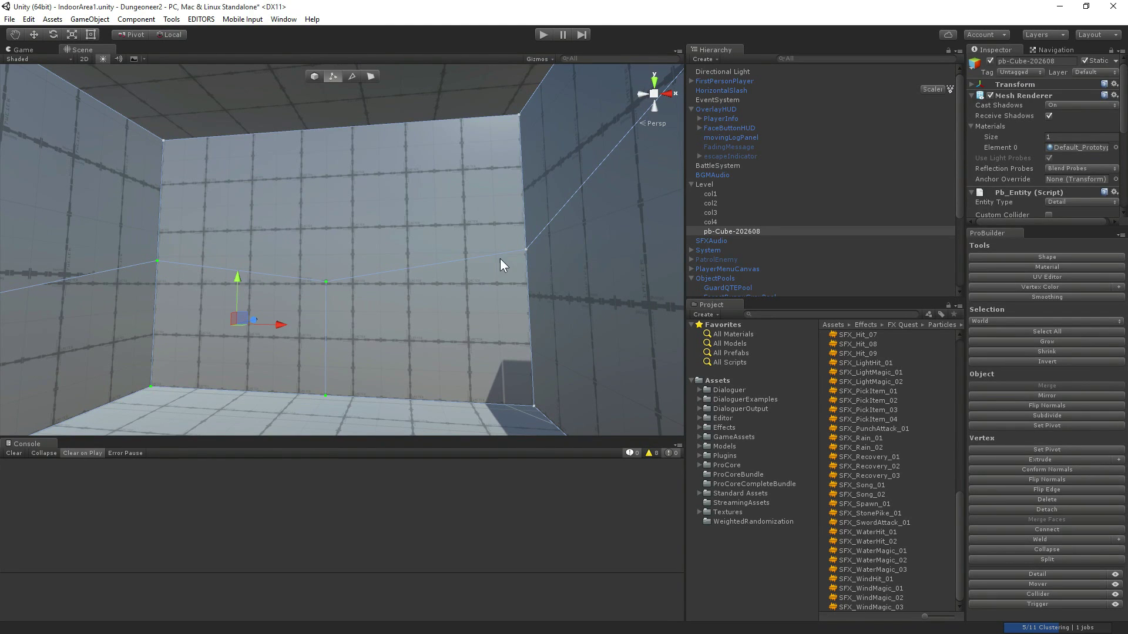
{"action": "left_click", "coordinate": [524, 250], "text": "shift"}
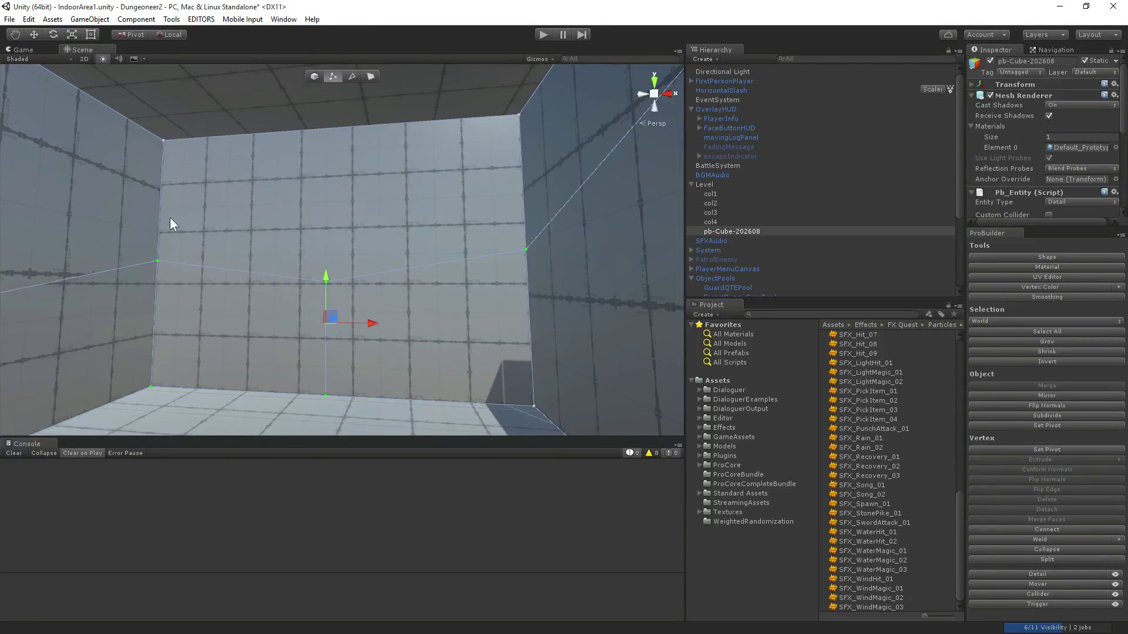
{"action": "key", "text": "ctrl+z"}
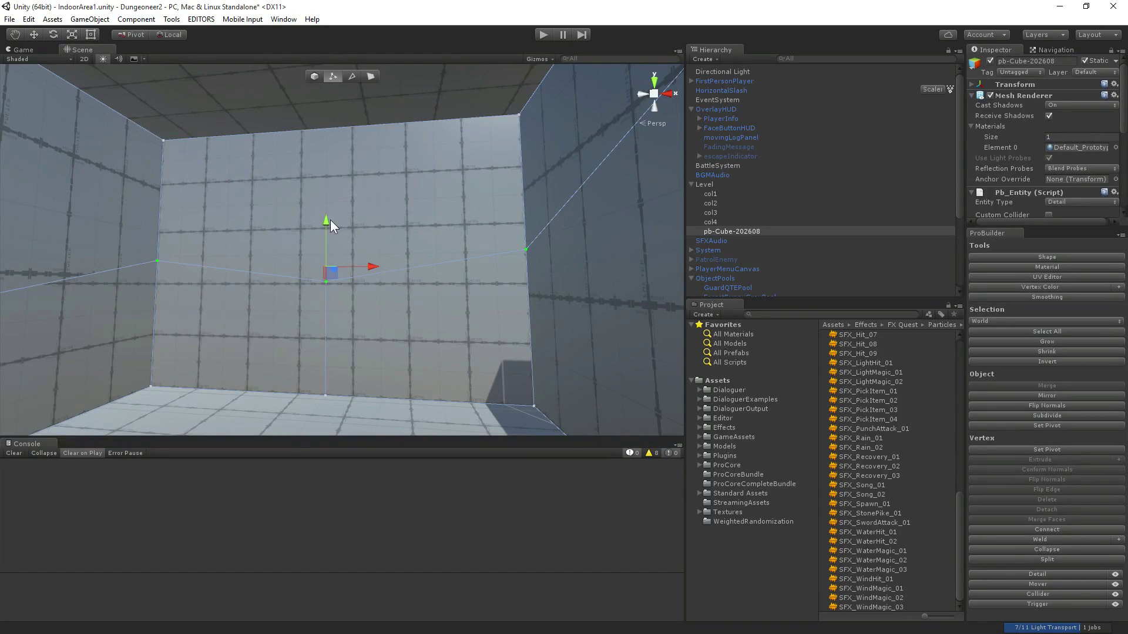
{"action": "left_click", "coordinate": [1052, 561]}
Raise the separated vertices at the middle of the end wall one by one to the same height, level with the right corner vertex.
{"action": "left_click", "coordinate": [302, 287]}
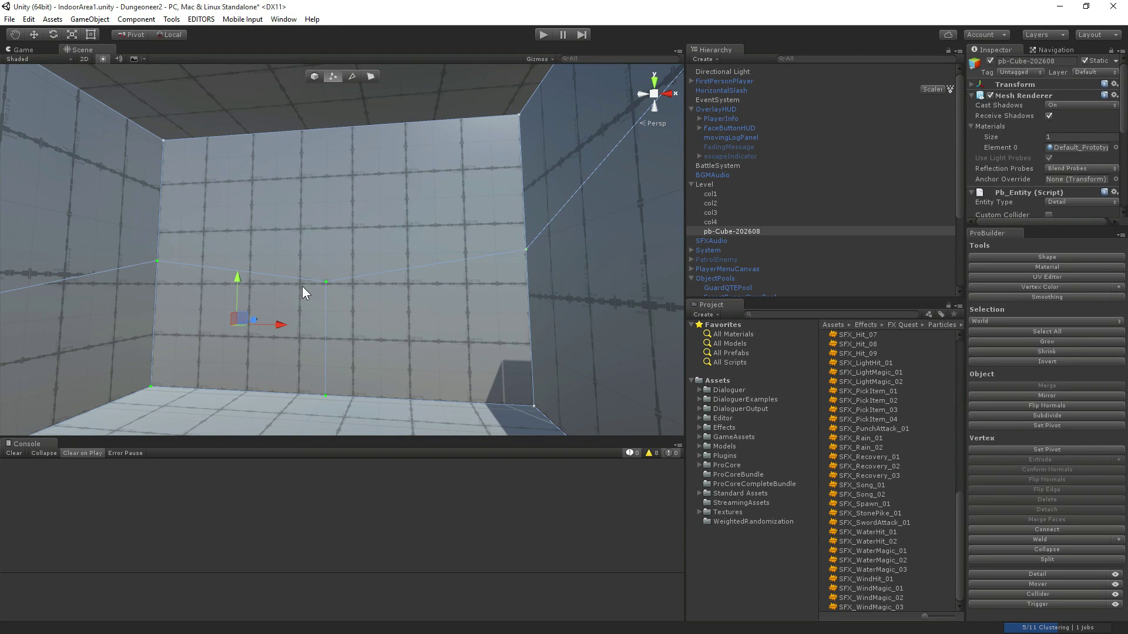
{"action": "left_click", "coordinate": [325, 278]}
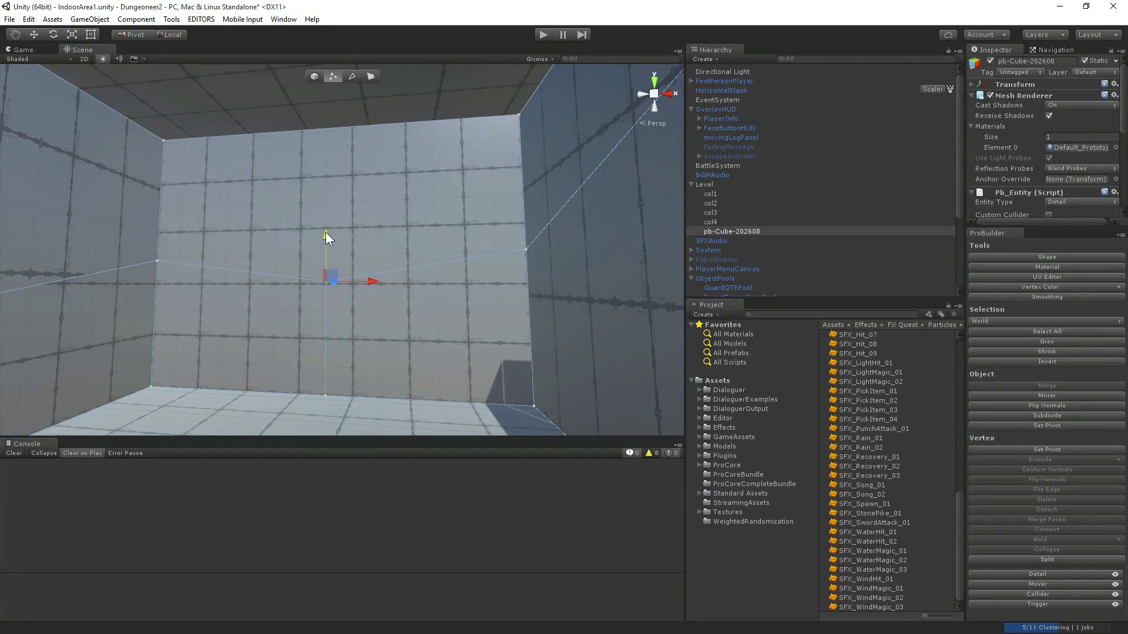
{"action": "left_click_drag", "start_coordinate": [325, 231], "coordinate": [325, 199]}
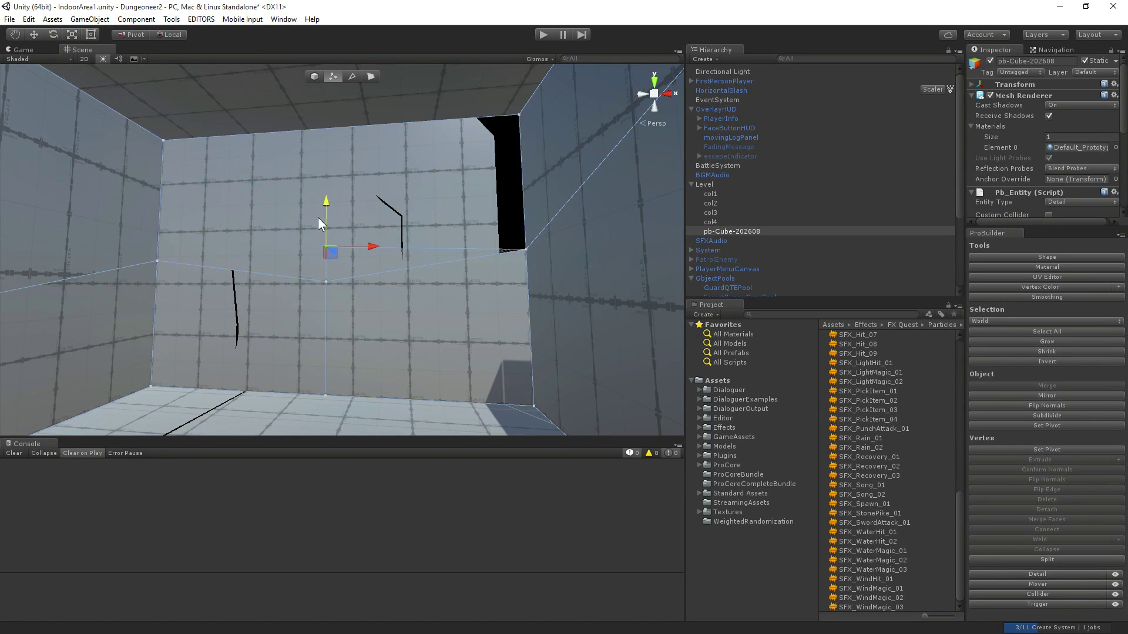
{"action": "mouse_move", "coordinate": [326, 204]}
{"action": "left_mouse_down"}
{"action": "mouse_move", "coordinate": [326, 219]}
{"action": "mouse_move", "coordinate": [327, 201]}
{"action": "left_mouse_up"}
{"action": "left_click", "coordinate": [326, 279]}
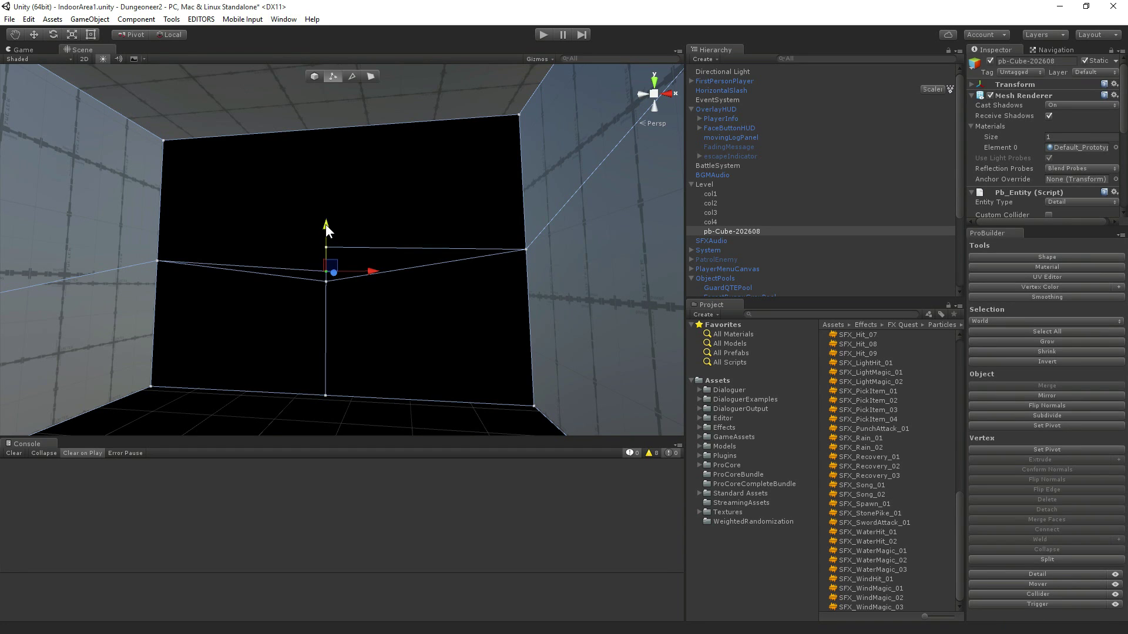
{"action": "left_click_drag", "start_coordinate": [322, 219], "coordinate": [327, 200]}
{"action": "left_click", "coordinate": [324, 281]}
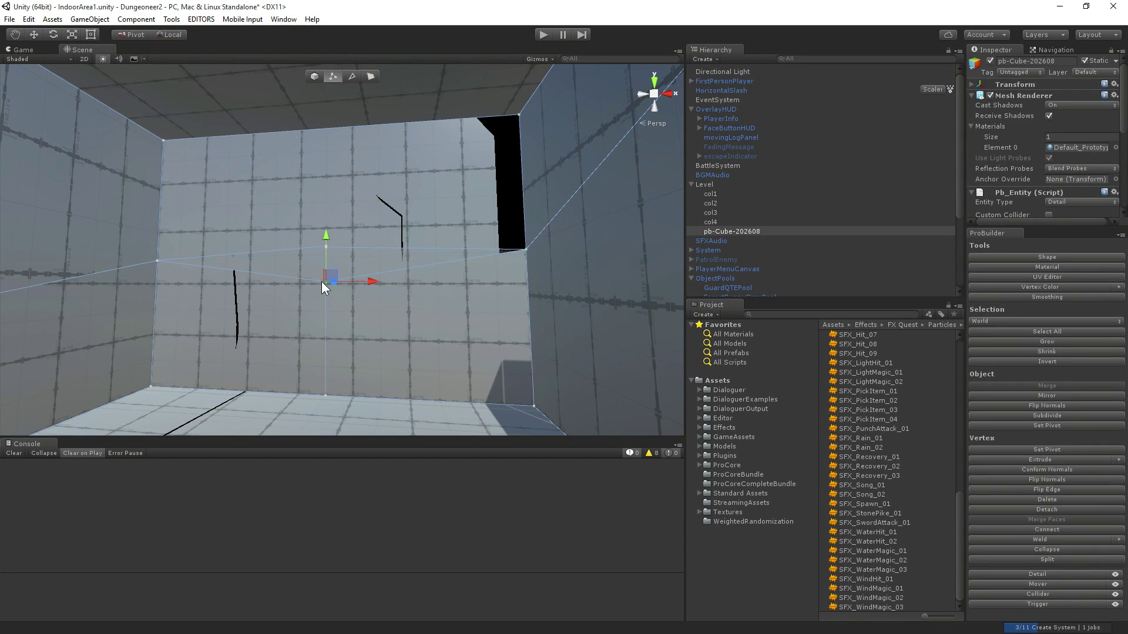
{"action": "left_click_drag", "start_coordinate": [326, 237], "coordinate": [341, 270]}
Collapse the overlapping vertices at the middle of the end wall into a single vertex.
{"action": "left_click", "coordinate": [294, 210]}
{"action": "left_click_drag", "start_coordinate": [294, 210], "coordinate": [341, 272]}
{"action": "key", "text": "g"}
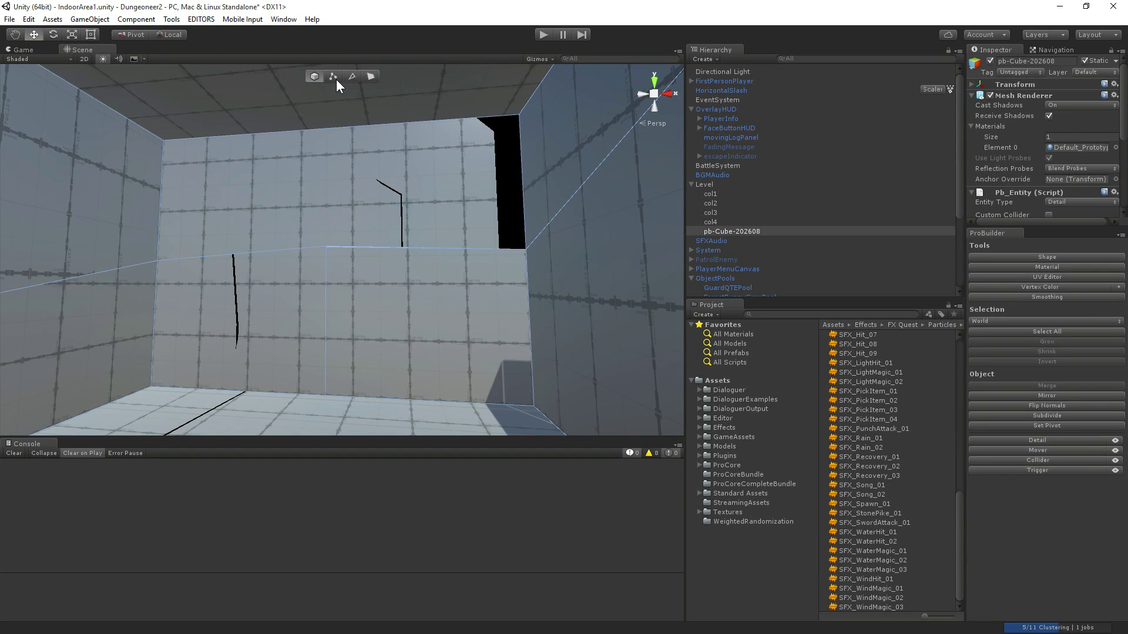
{"action": "left_click", "coordinate": [333, 77]}
{"action": "left_click", "coordinate": [344, 258]}
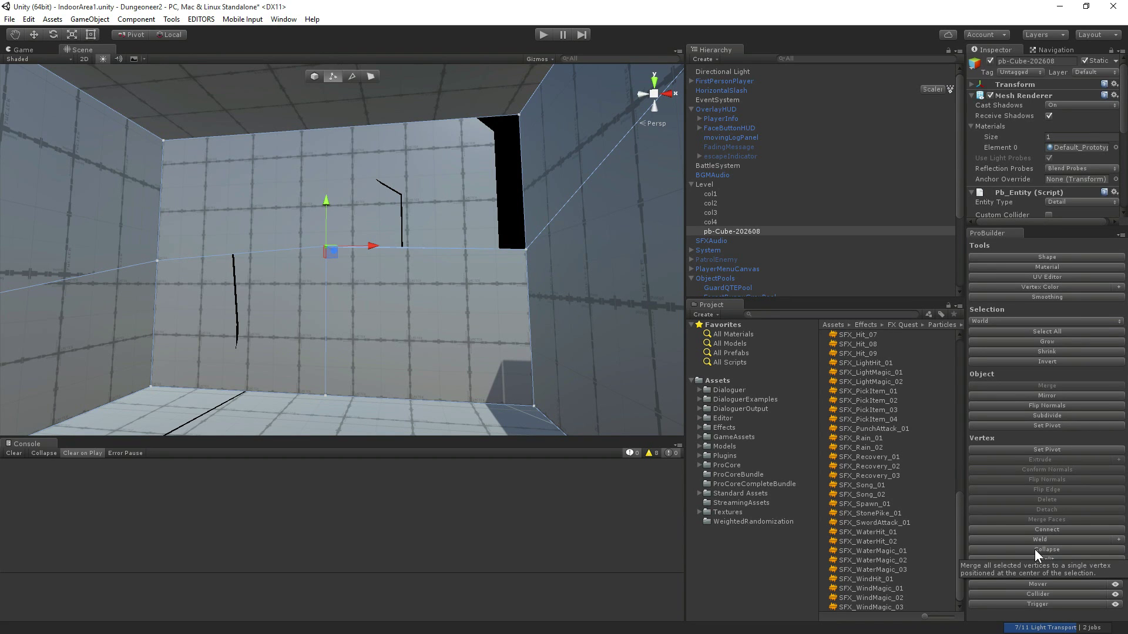
{"action": "left_click", "coordinate": [1035, 548]}
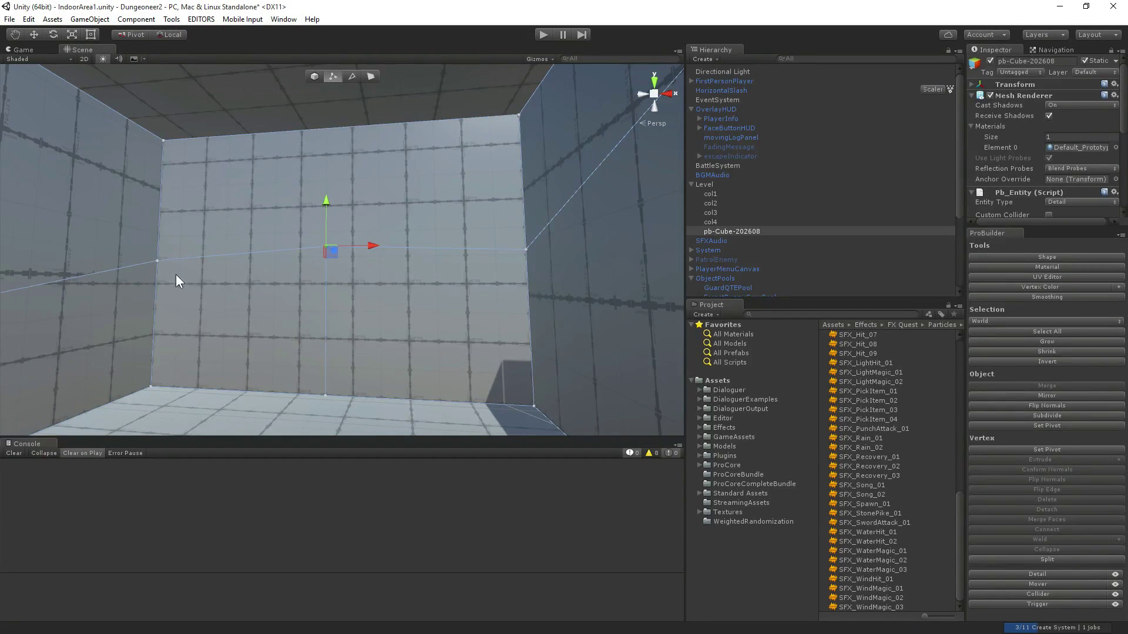
Lower both overlapping vertices at the end wall's left corner to the same point below the middle edge.
{"action": "left_click", "coordinate": [157, 260]}
{"action": "left_click_drag", "start_coordinate": [164, 265], "coordinate": [295, 343], "text": "alt"}
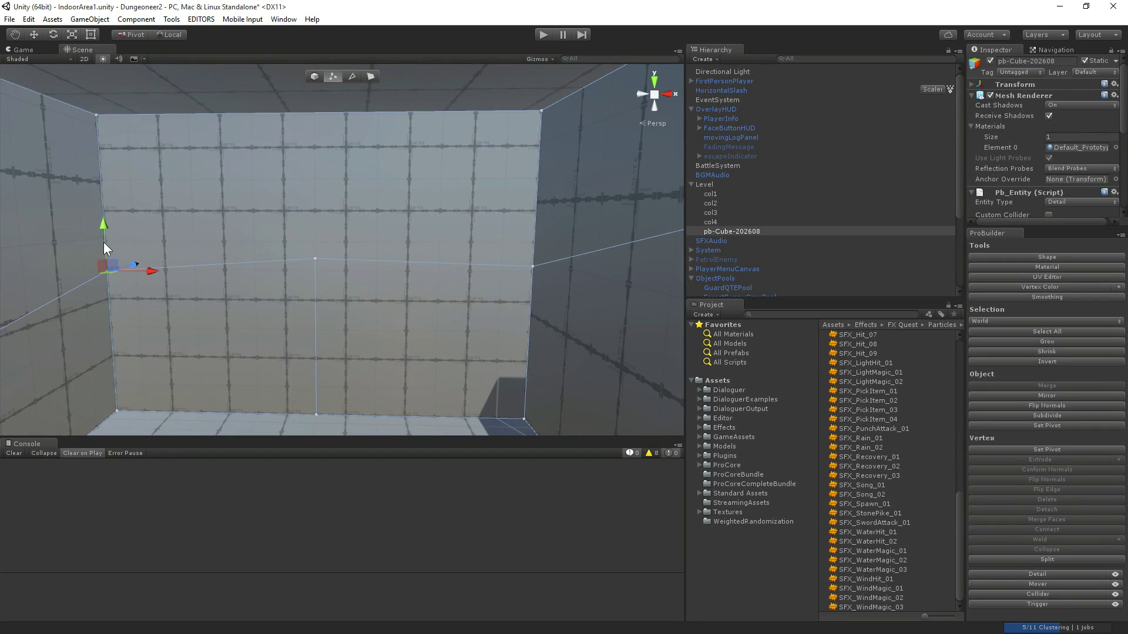
{"action": "left_click_drag", "start_coordinate": [108, 231], "coordinate": [1059, 323], "text": "alt"}
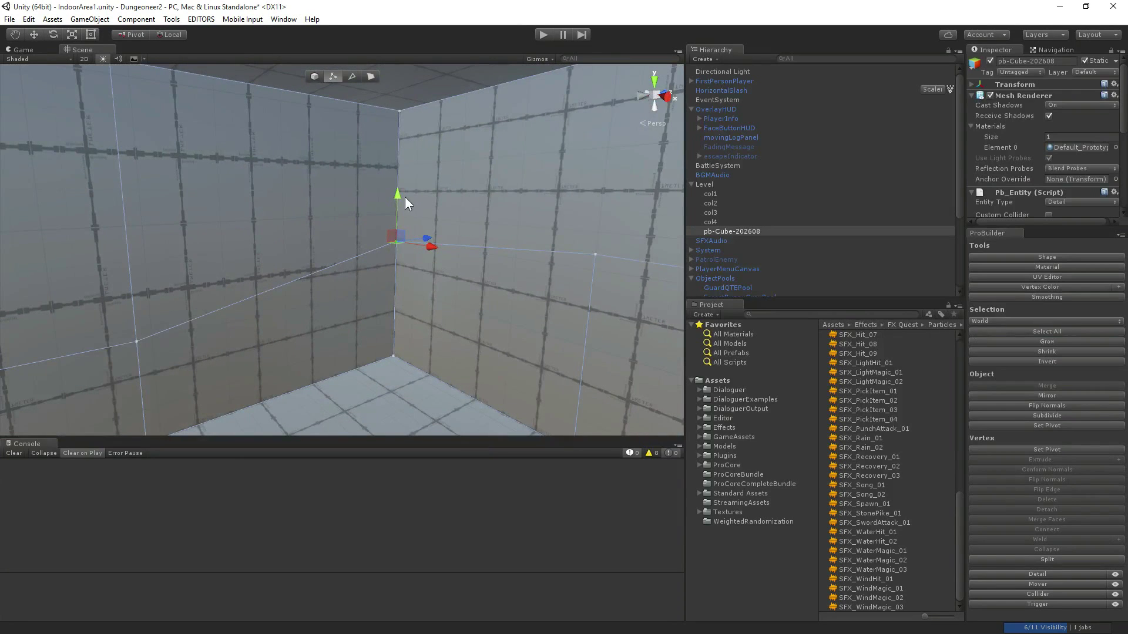
{"action": "left_click_drag", "start_coordinate": [396, 192], "coordinate": [414, 244]}
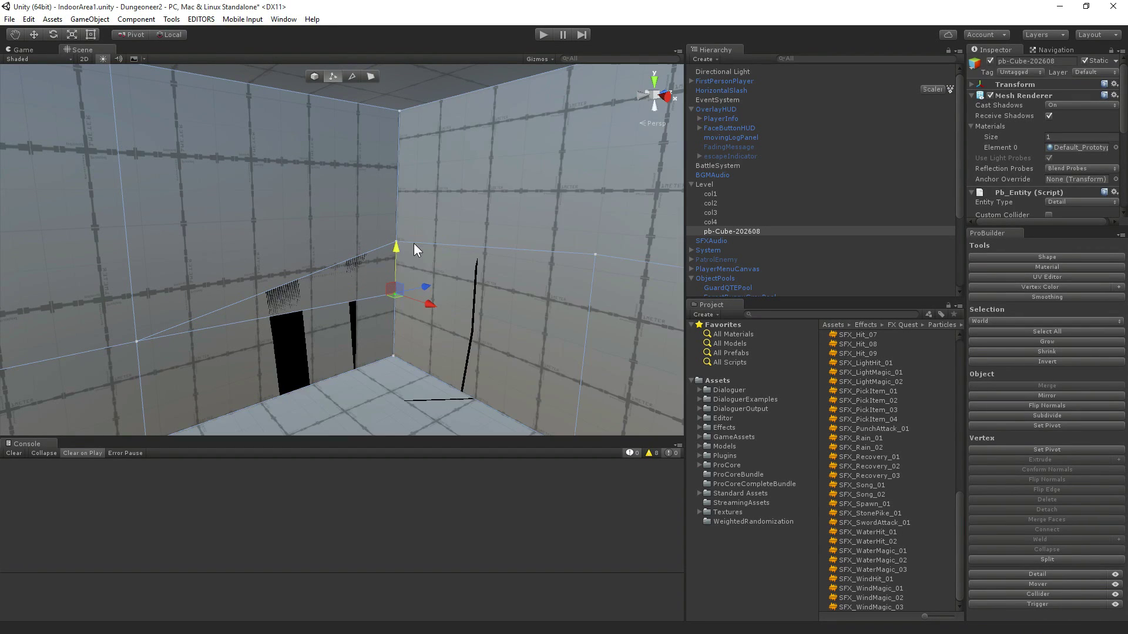
{"action": "scroll", "coordinate": [408, 423], "scroll_direction": "up", "scroll_amount": 5}
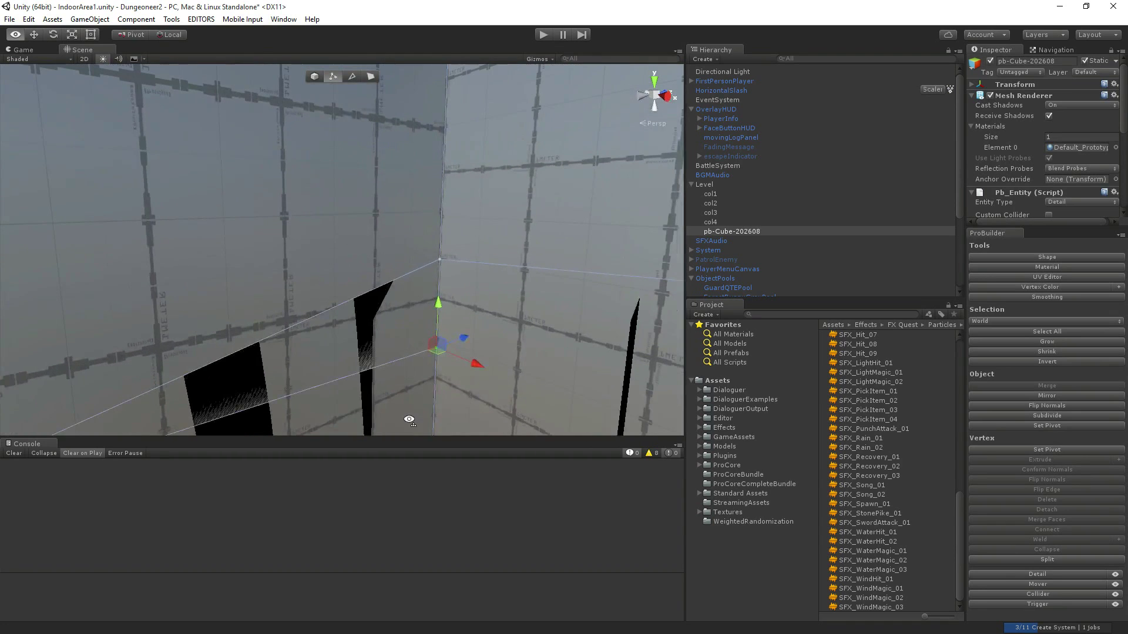
{"action": "left_click", "coordinate": [439, 259], "text": "shift"}
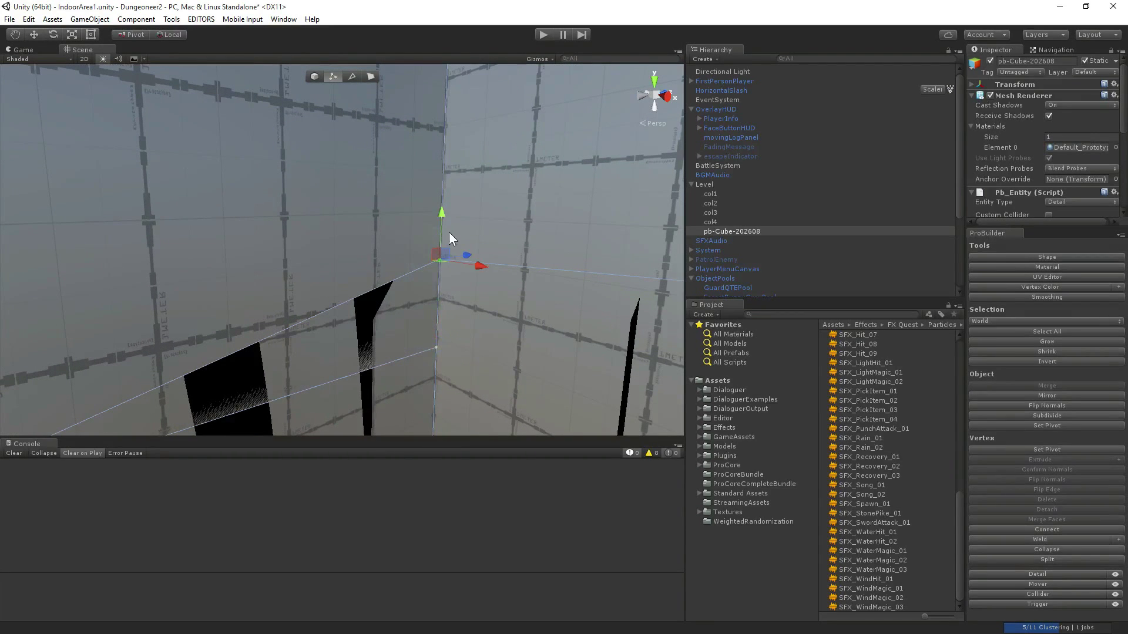
{"action": "left_click_drag", "start_coordinate": [440, 213], "coordinate": [459, 306]}
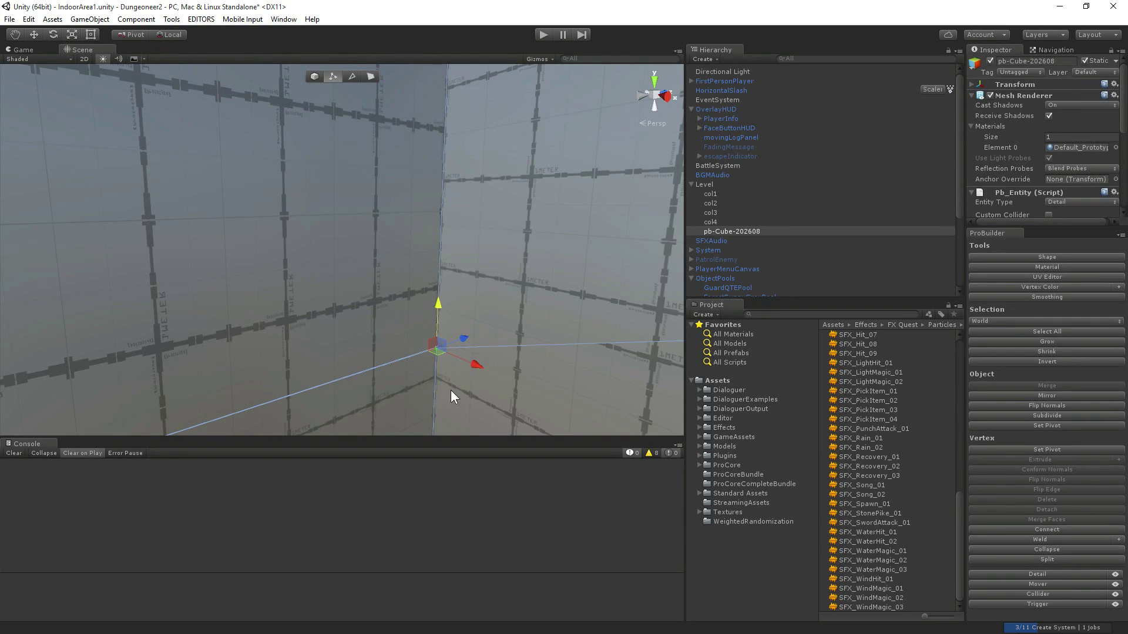
Raise the left corner vertices slightly until the side wall's middle edge runs level, and collapse them into one.
{"action": "left_click_drag", "start_coordinate": [450, 390], "coordinate": [360, 269], "text": "alt"}
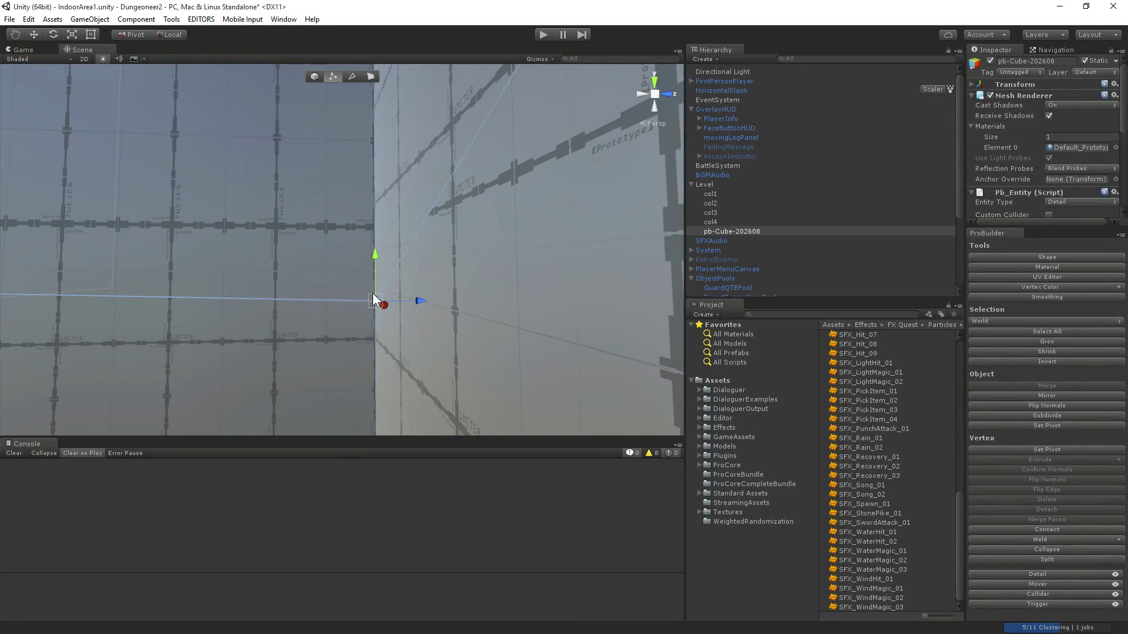
{"action": "left_click_drag", "start_coordinate": [373, 301], "coordinate": [381, 293]}
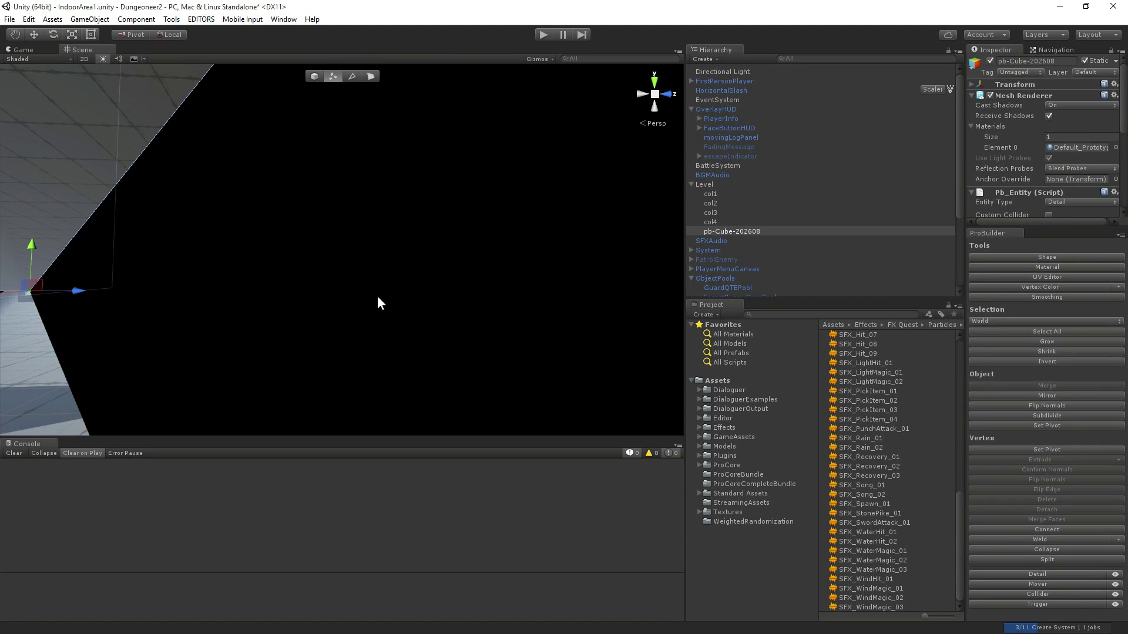
{"action": "key", "text": "ctrl+z"}
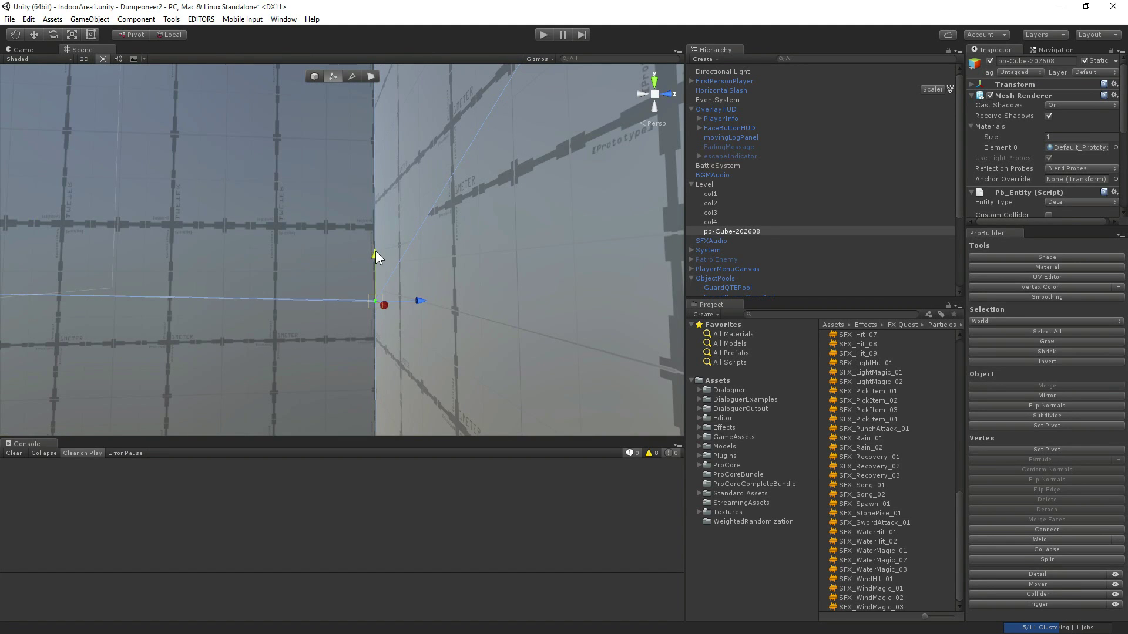
{"action": "left_click_drag", "start_coordinate": [375, 251], "coordinate": [376, 253]}
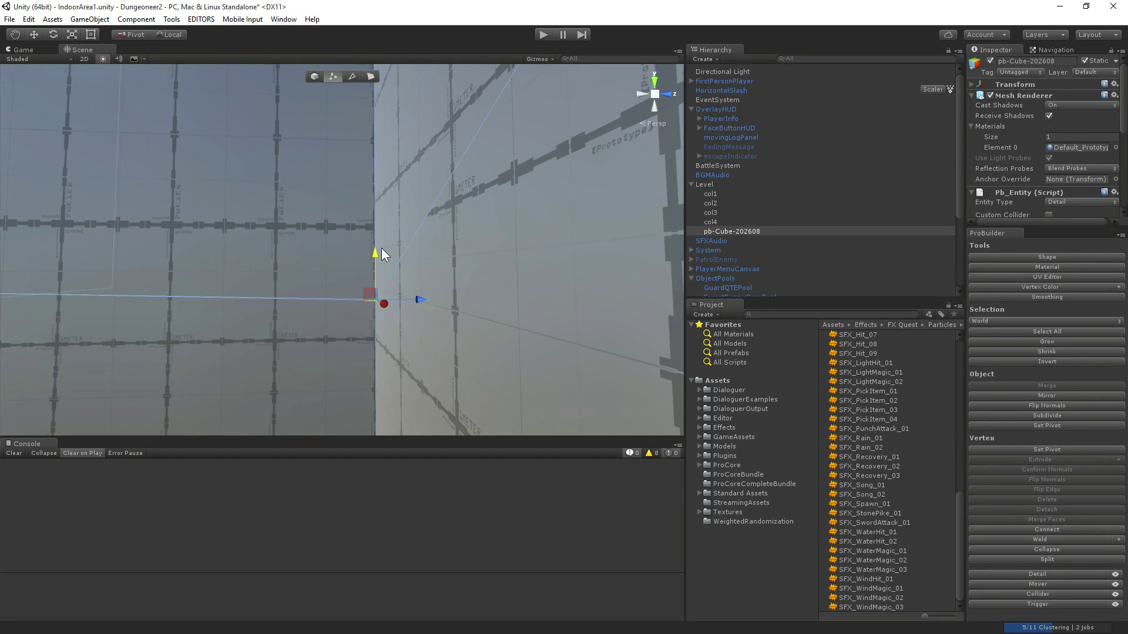
{"action": "left_click_drag", "start_coordinate": [378, 248], "coordinate": [378, 237]}
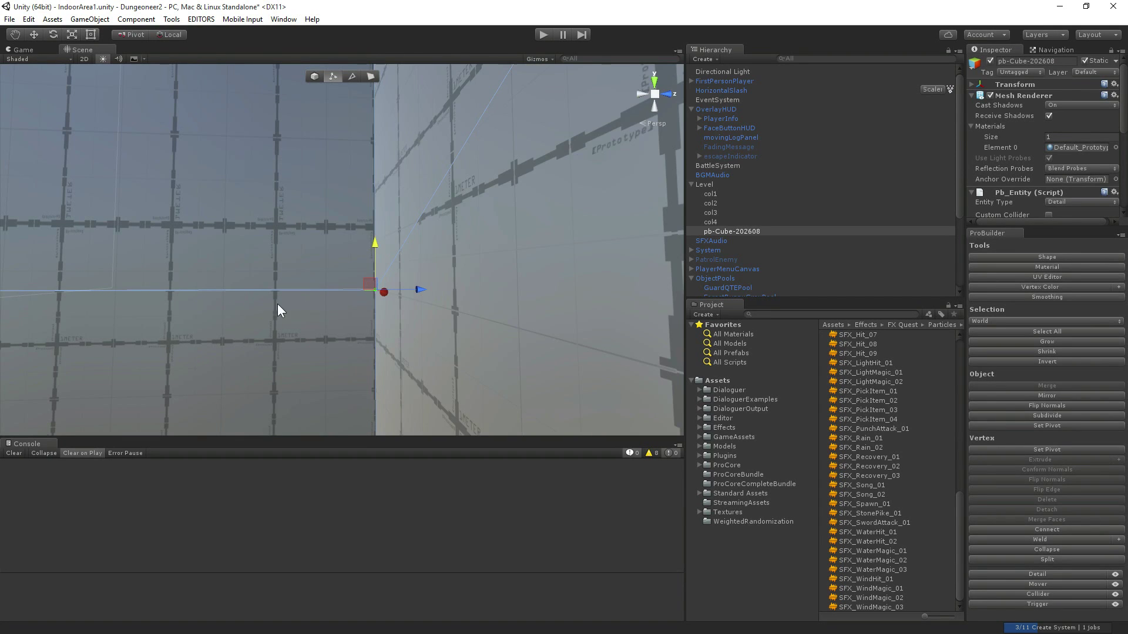
{"action": "mouse_move", "coordinate": [278, 304]}
{"action": "right_mouse_down"}
{"action": "mouse_move", "coordinate": [217, 318]}
{"action": "mouse_move", "coordinate": [251, 328]}
{"action": "mouse_move", "coordinate": [255, 292]}
{"action": "mouse_move", "coordinate": [262, 316]}
{"action": "right_mouse_up"}
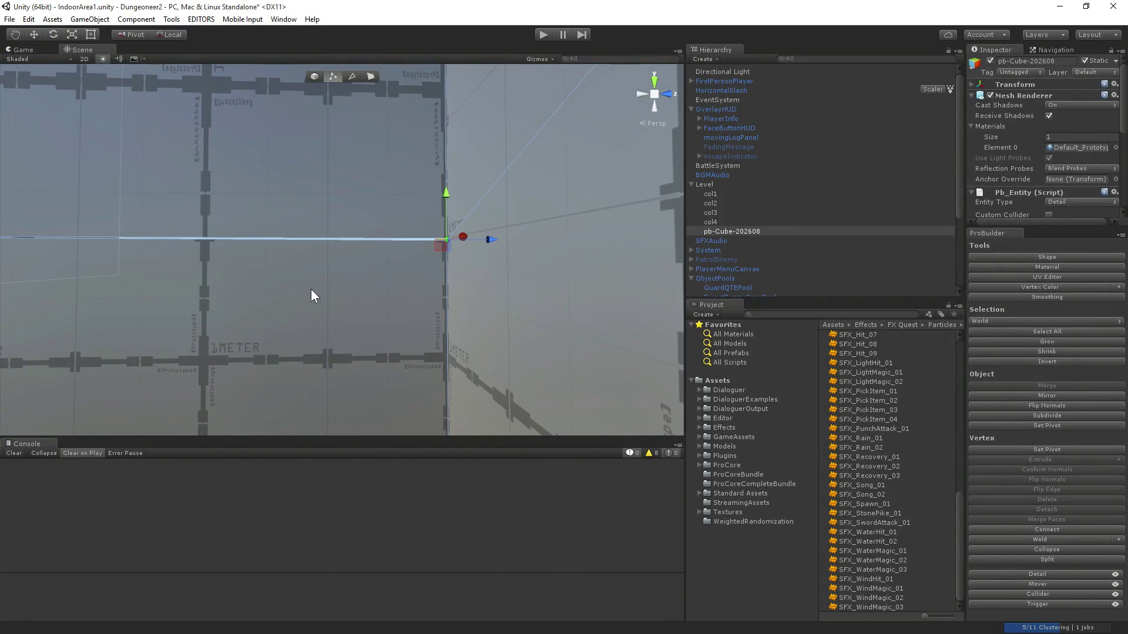
{"action": "left_click_drag", "start_coordinate": [444, 195], "coordinate": [453, 194]}
{"action": "right_click_drag", "start_coordinate": [428, 204], "coordinate": [444, 304]}
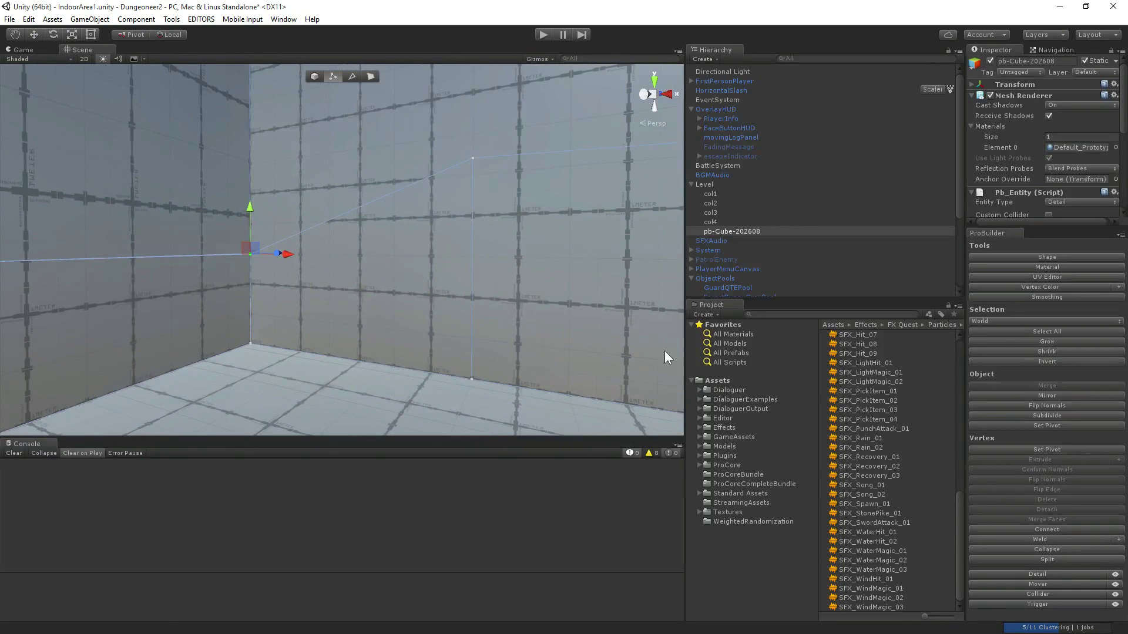
{"action": "left_click", "coordinate": [1042, 549]}
Lower the middle vertex of the end wall level with the left corner vertex.
{"action": "right_click_drag", "start_coordinate": [400, 344], "coordinate": [365, 192]}
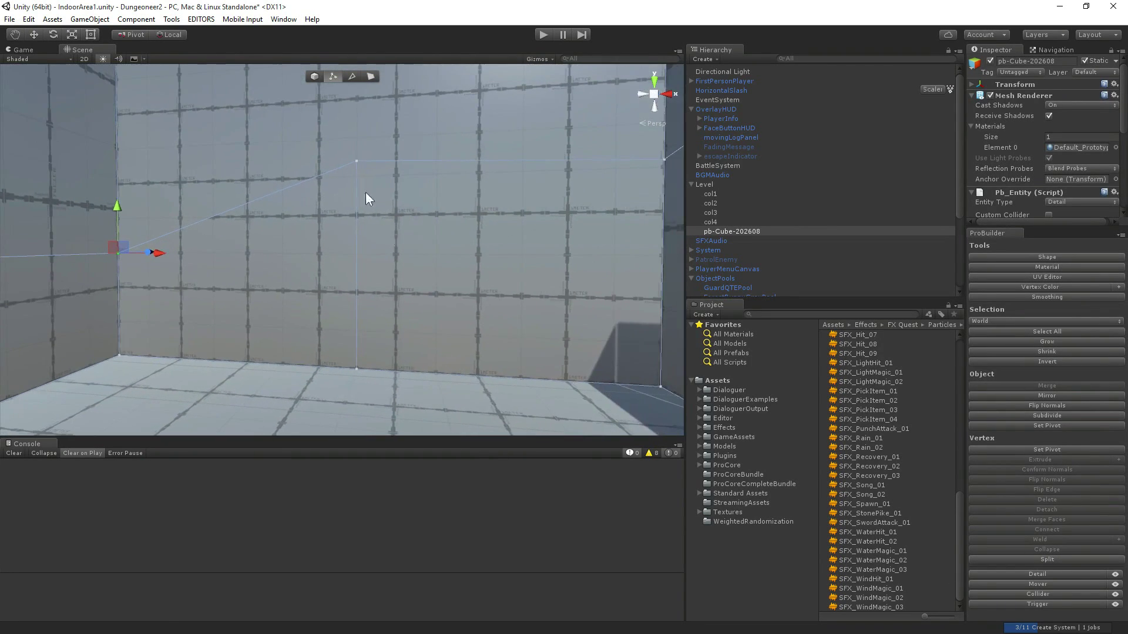
{"action": "left_click", "coordinate": [356, 161]}
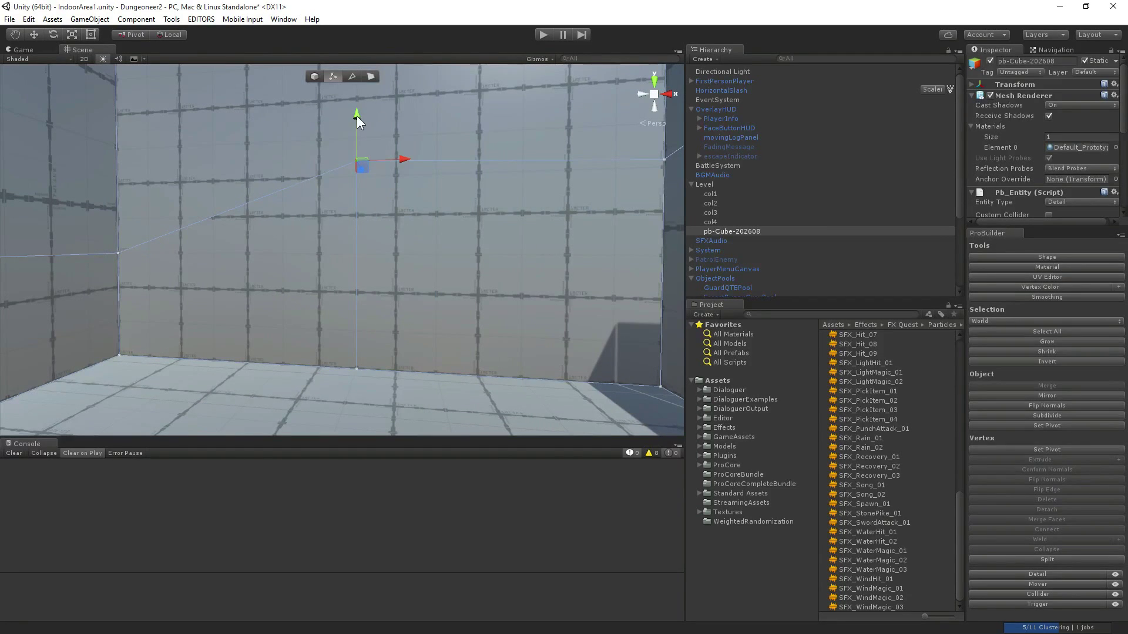
{"action": "left_click_drag", "start_coordinate": [357, 115], "coordinate": [379, 207]}
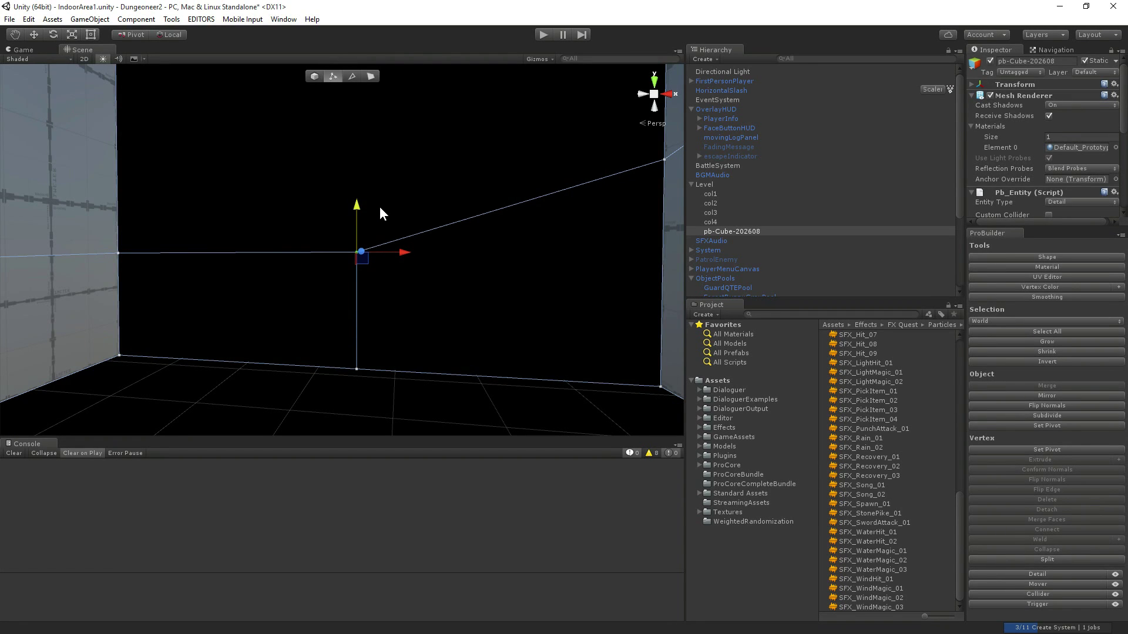
Try to lower the vertex at the end wall's right corner to the height of the middle vertex.
{"action": "left_click_drag", "start_coordinate": [411, 326], "coordinate": [805, 271], "text": "alt"}
{"action": "right_click_drag", "start_coordinate": [805, 270], "coordinate": [476, 314]}
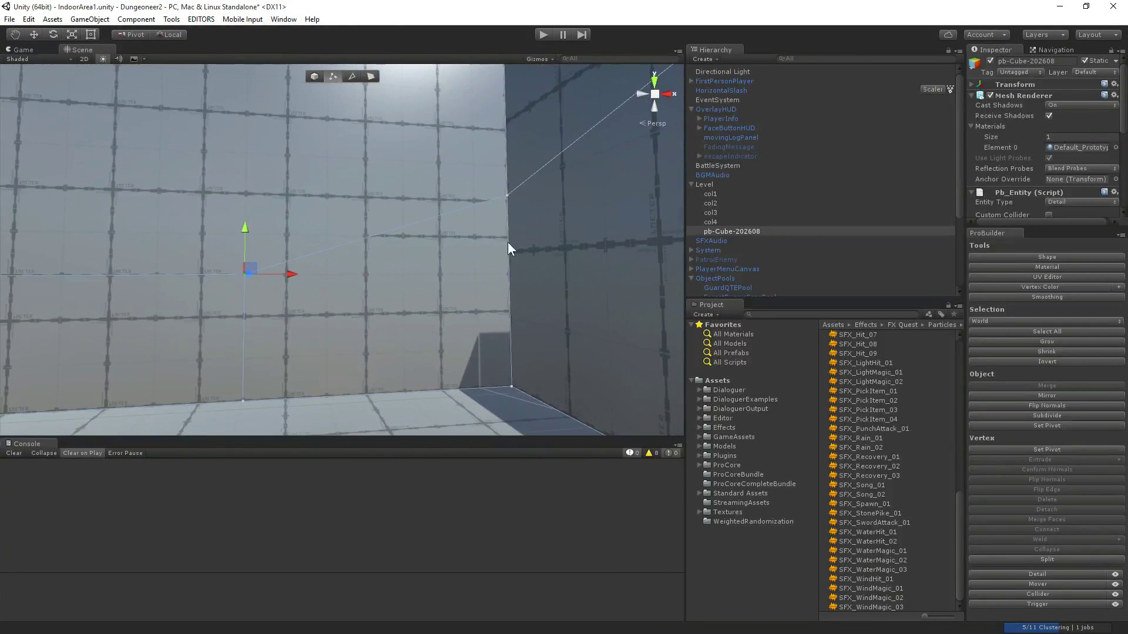
{"action": "left_click", "coordinate": [507, 196]}
{"action": "right_click_drag", "start_coordinate": [507, 196], "coordinate": [341, 248]}
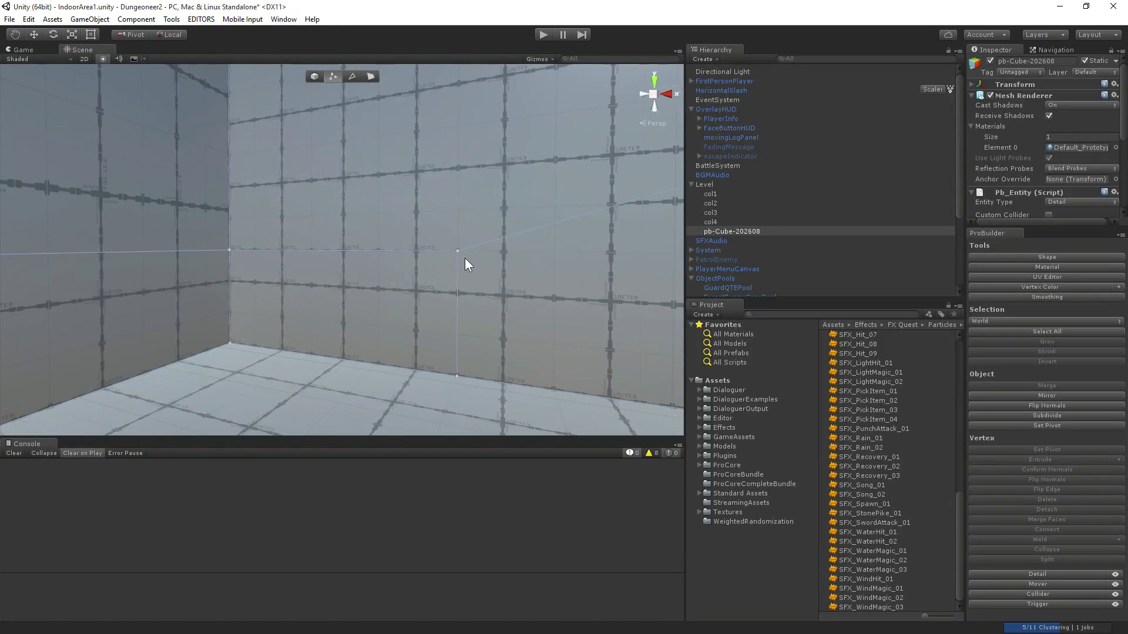
{"action": "left_click", "coordinate": [357, 252]}
{"action": "right_click_drag", "start_coordinate": [264, 264], "coordinate": [430, 184]}
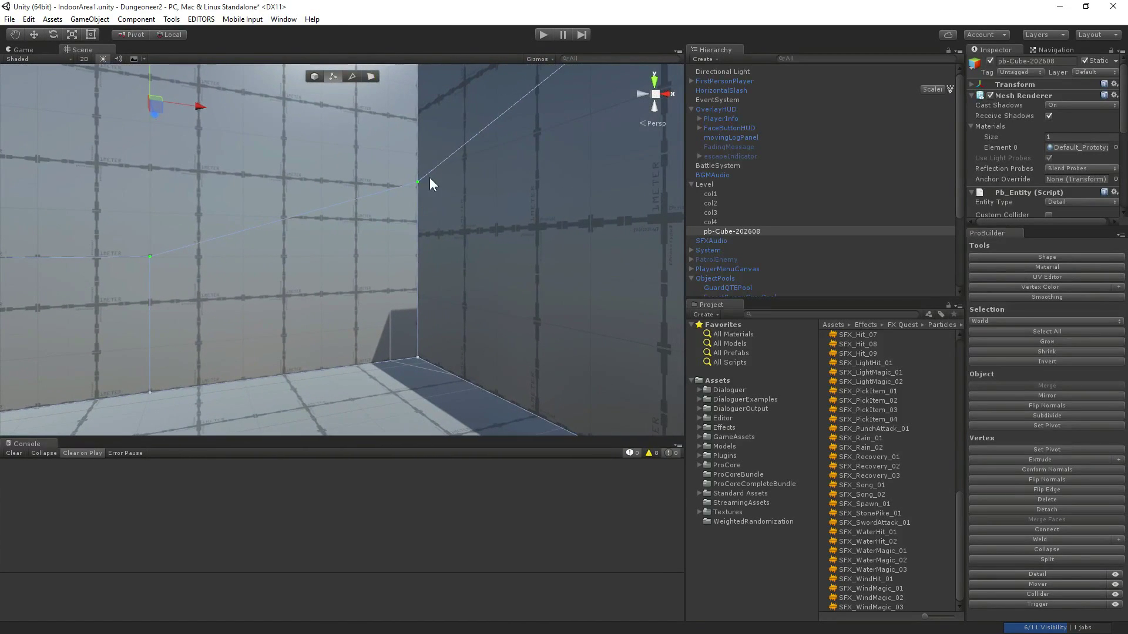
{"action": "left_click", "coordinate": [417, 183]}
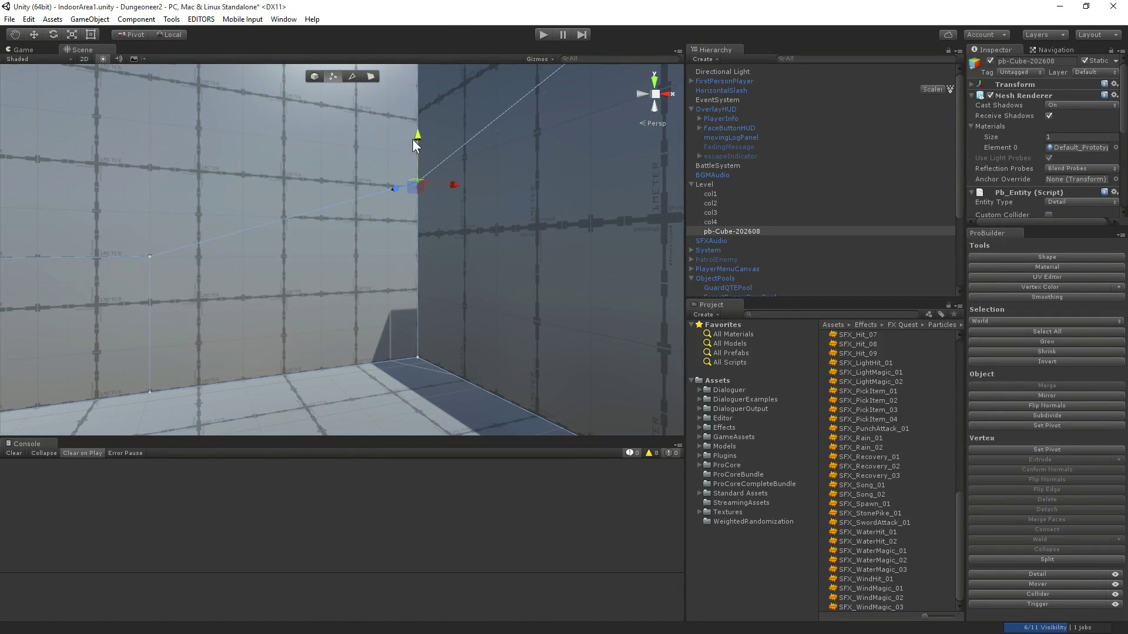
{"action": "left_click_drag", "start_coordinate": [413, 139], "coordinate": [403, 209]}
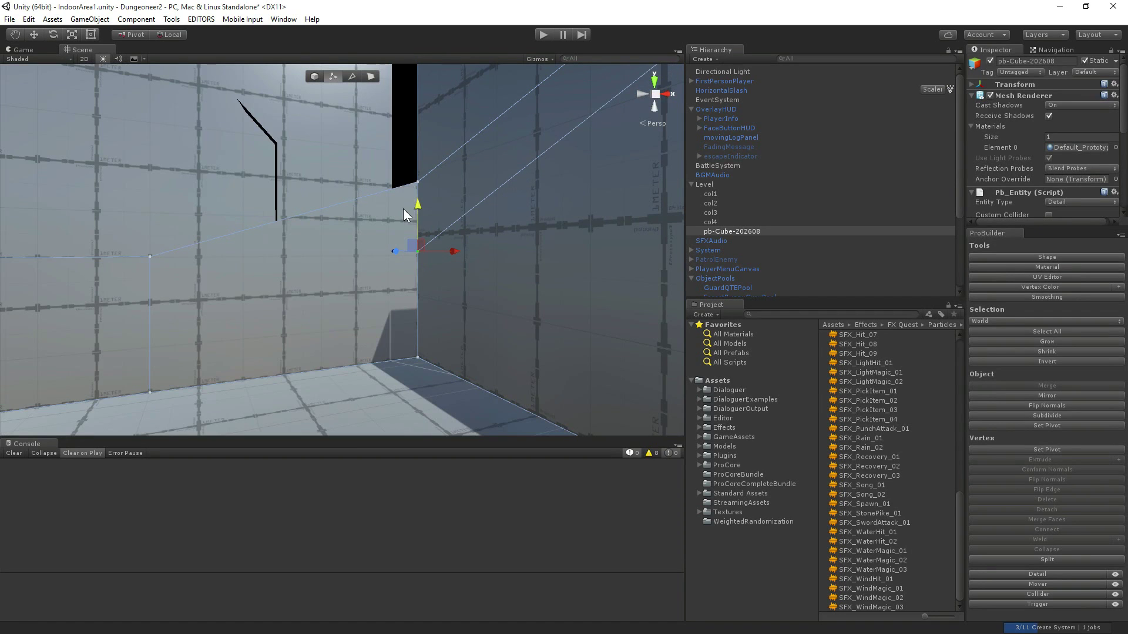
Undo the lowering of the end wall's right corner vertex, keeping that vertex selected.
{"action": "key", "text": "ctrl+z"}
{"action": "key", "text": "ctrl+z"}
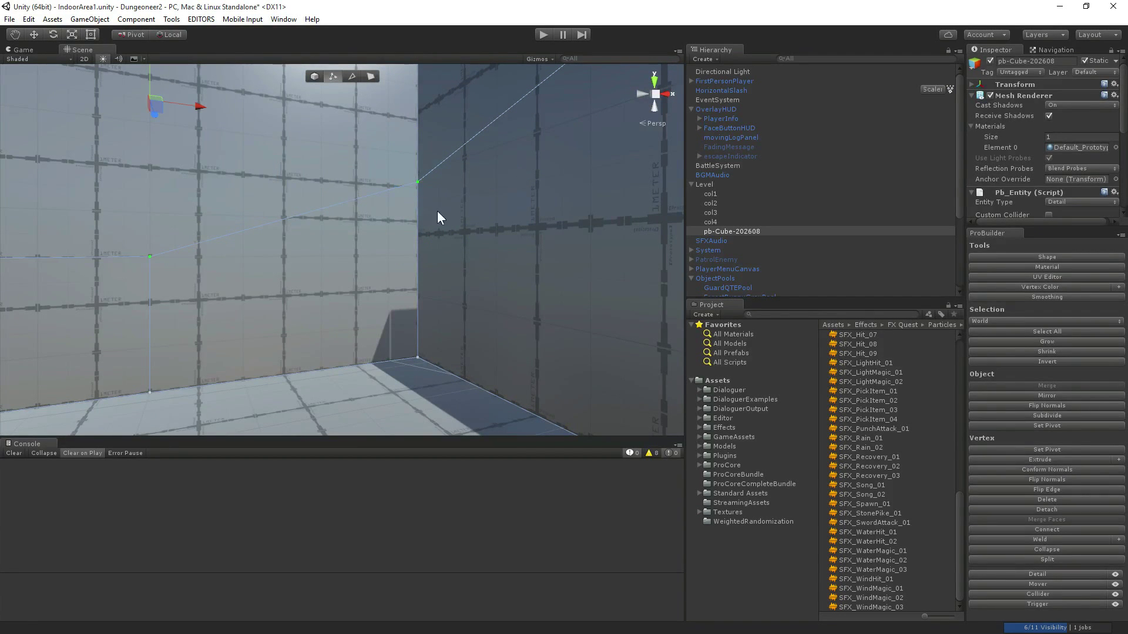
{"action": "key", "text": "ctrl+y"}
{"action": "right_click_drag", "start_coordinate": [463, 229], "coordinate": [263, 238]}
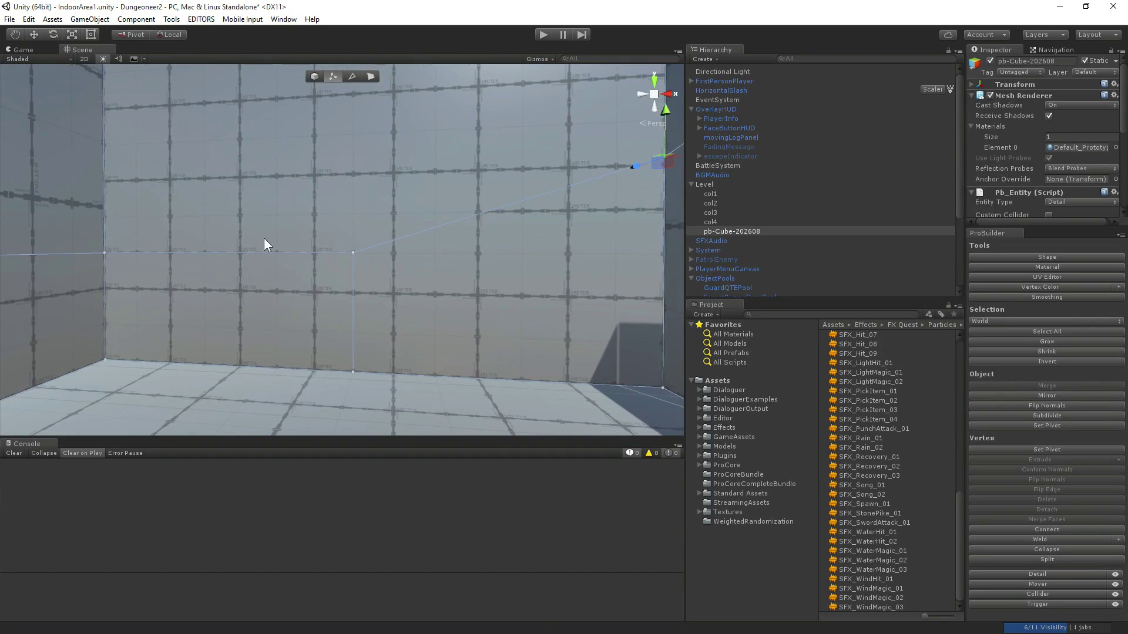
{"action": "left_click", "coordinate": [334, 230]}
{"action": "left_click", "coordinate": [375, 252]}
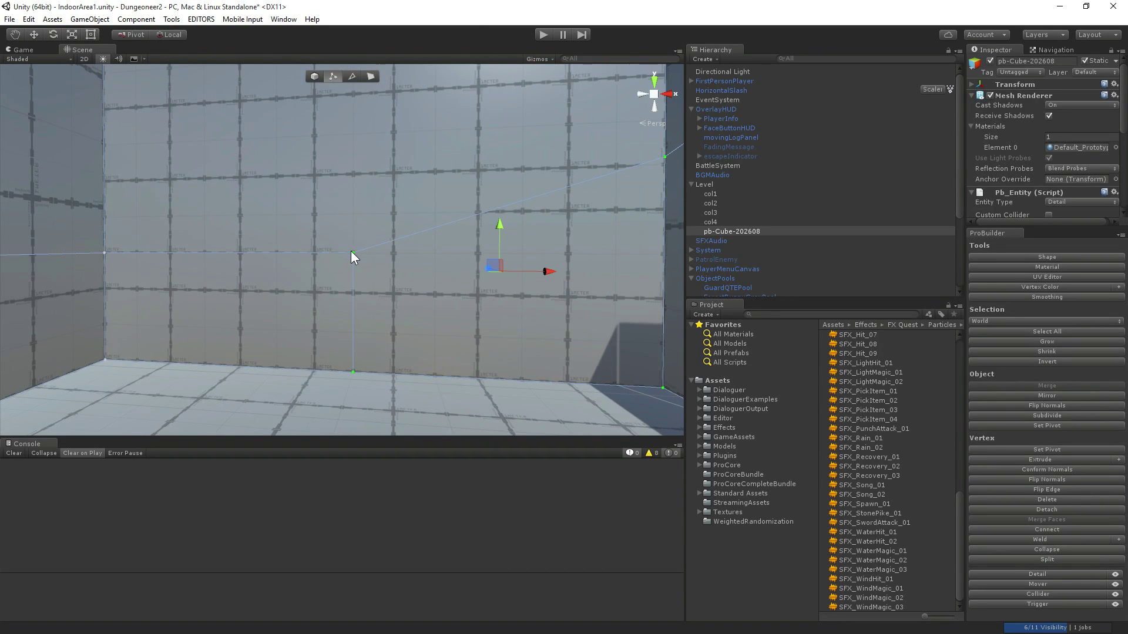
{"action": "left_click", "coordinate": [312, 249]}
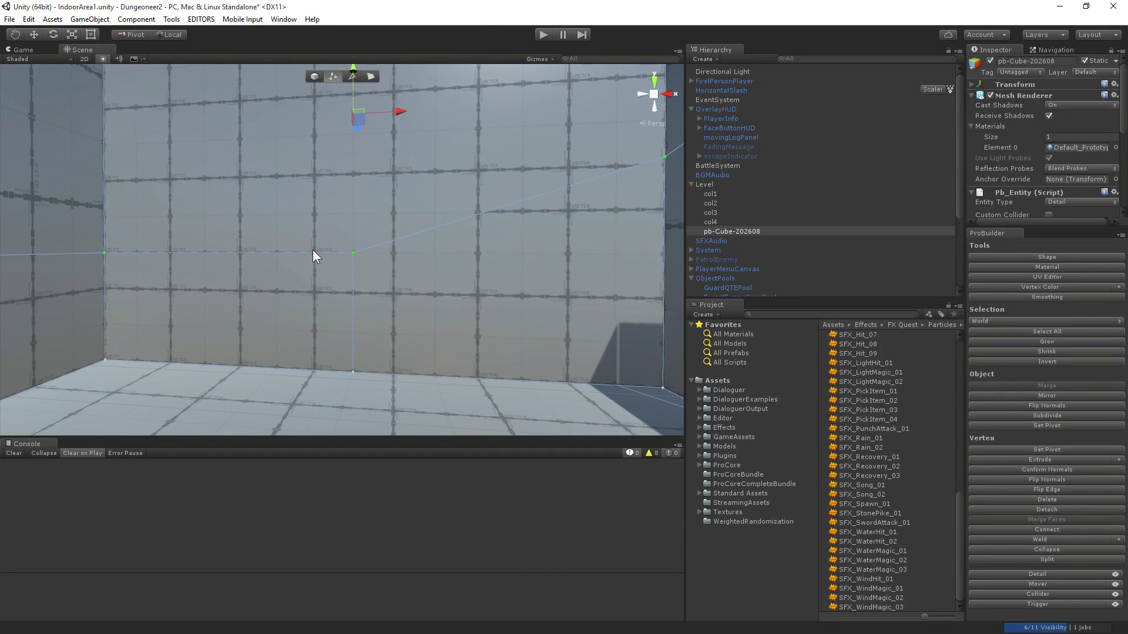
{"action": "left_click", "coordinate": [276, 266]}
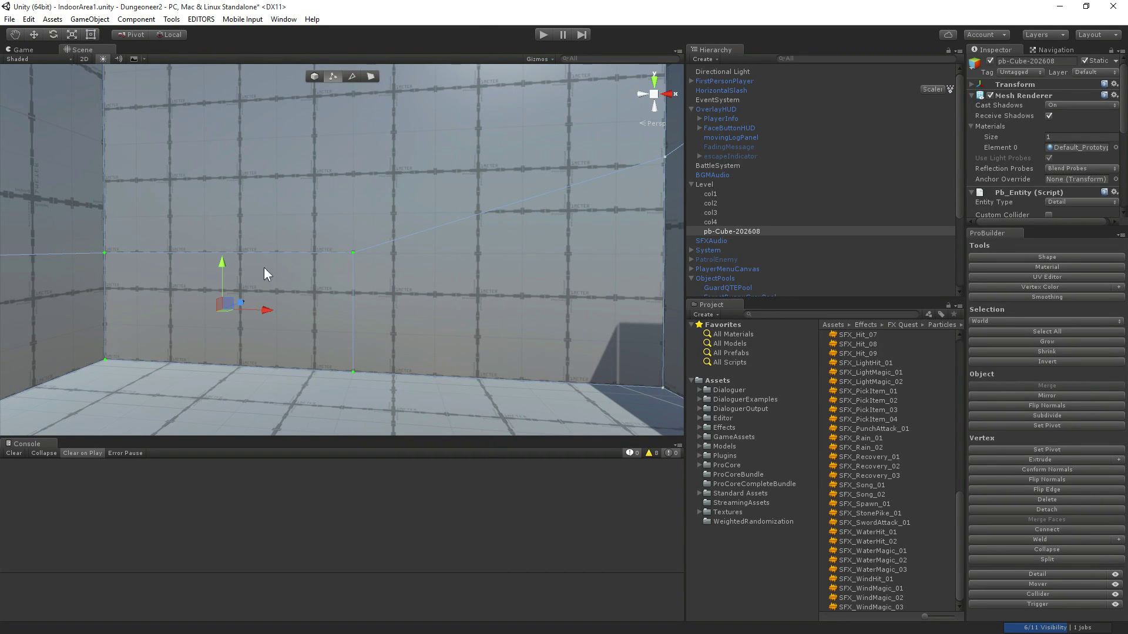
Try to connect the top and bottom edges of the end wall's lower-left face with a new edge.
{"action": "left_click", "coordinate": [351, 76]}
{"action": "left_click", "coordinate": [312, 253]}
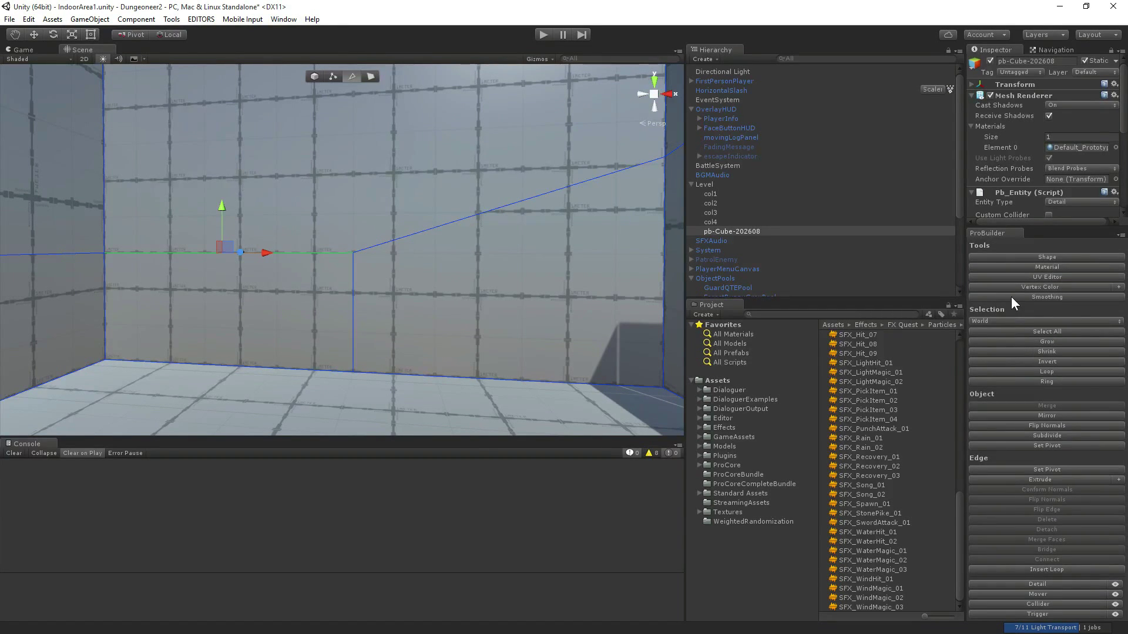
{"action": "left_click", "coordinate": [1048, 382]}
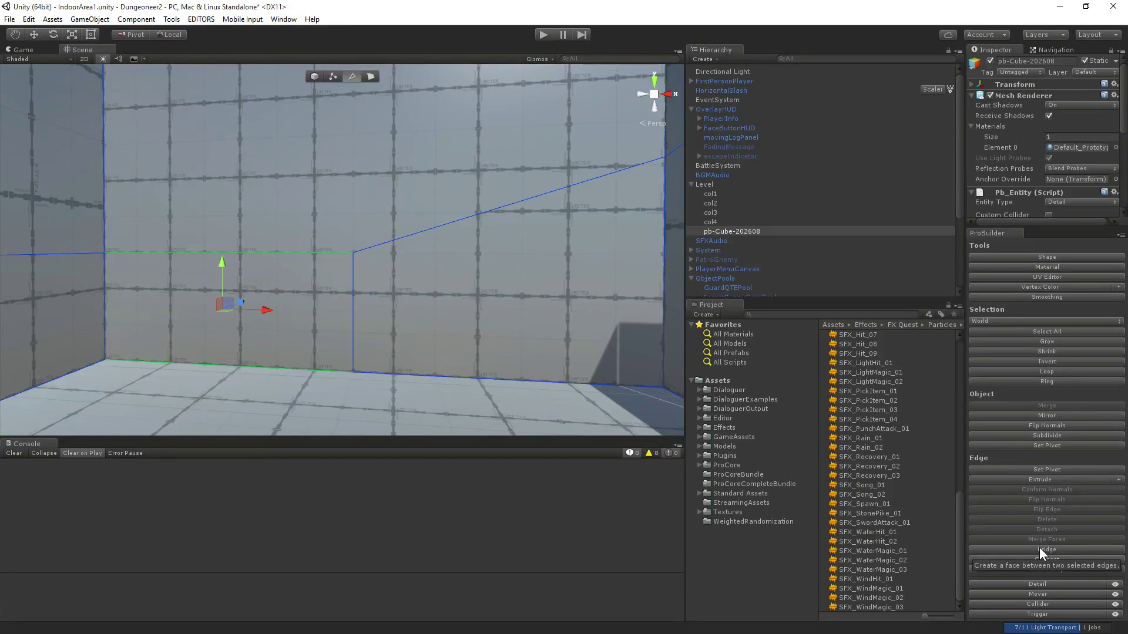
{"action": "right_click_drag", "start_coordinate": [529, 333], "coordinate": [530, 260]}
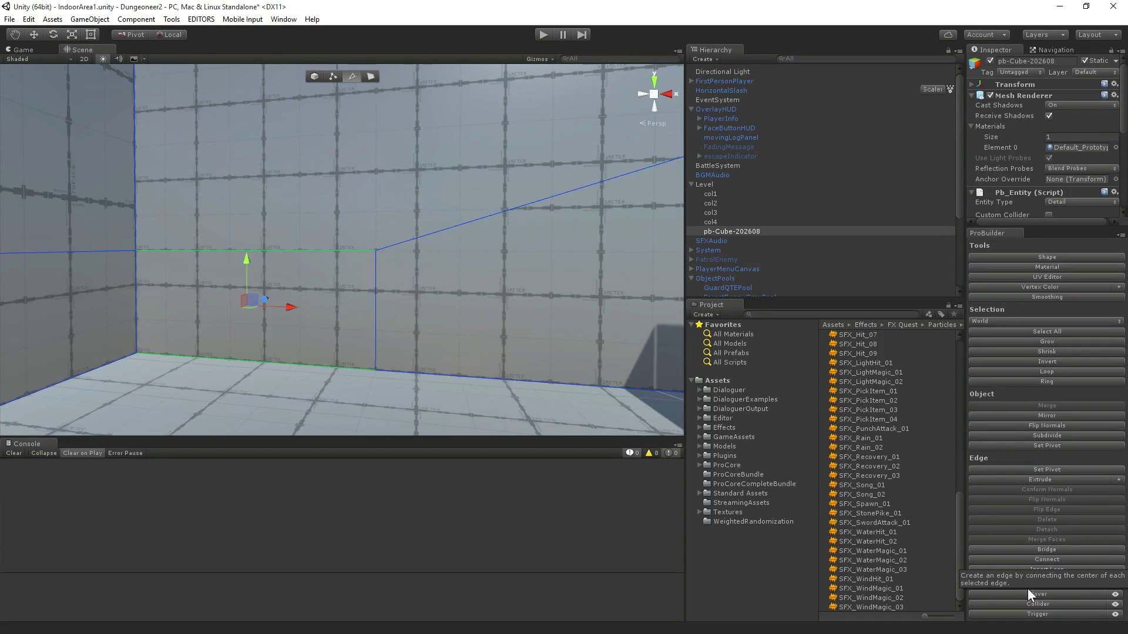
{"action": "left_click", "coordinate": [1041, 558]}
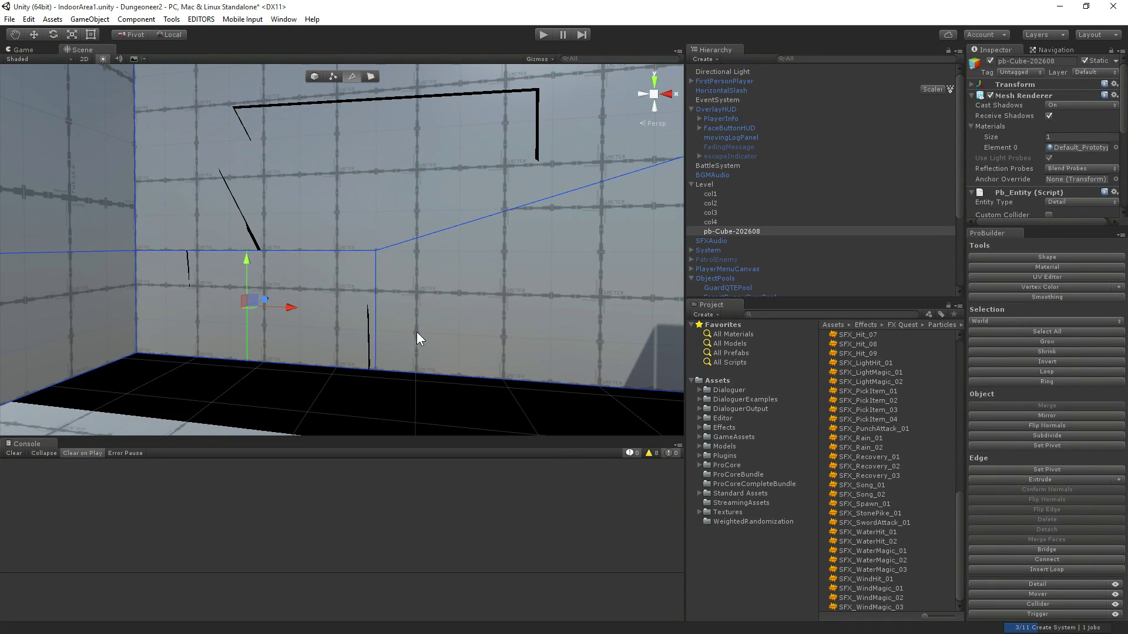
{"action": "key", "text": "ctrl+z"}
{"action": "key", "text": "ctrl+z"}
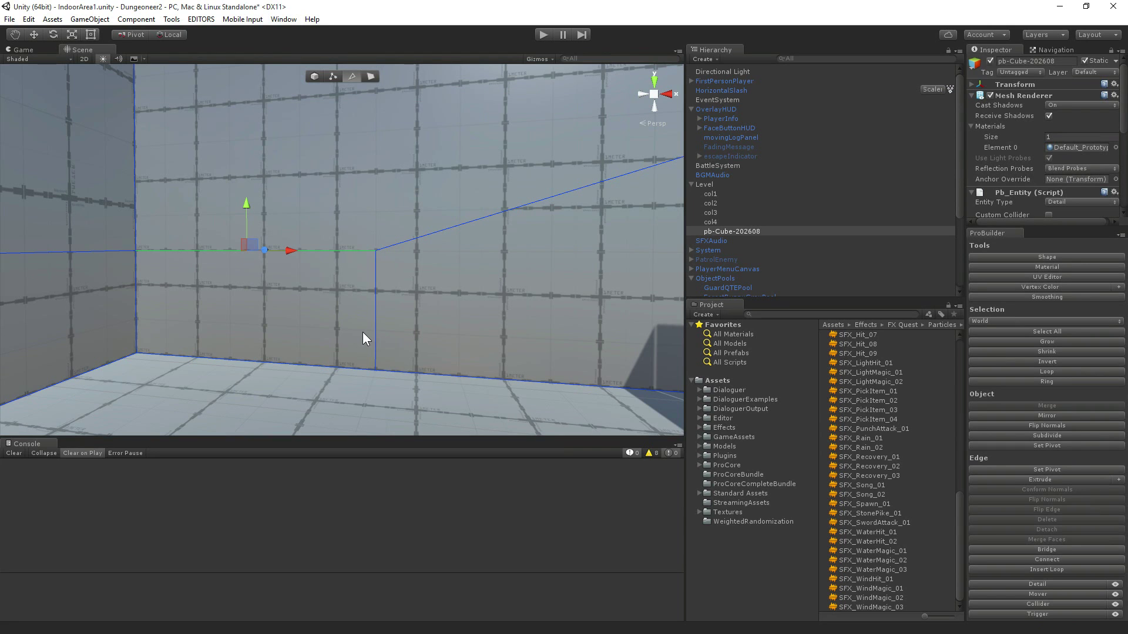
Select both faces of the end wall and delete them to open up that end of the room.
{"action": "right_click_drag", "start_coordinate": [361, 322], "coordinate": [372, 257]}
{"action": "left_click", "coordinate": [419, 297]}
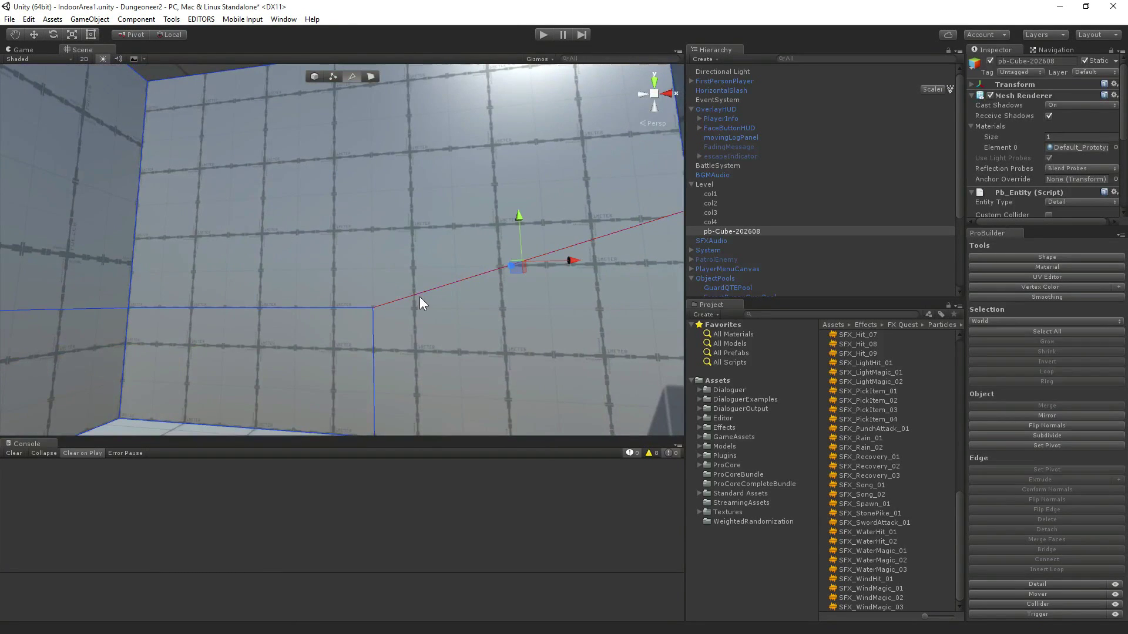
{"action": "right_click_drag", "start_coordinate": [420, 297], "coordinate": [459, 305]}
{"action": "right_click_drag", "start_coordinate": [367, 312], "coordinate": [330, 308]}
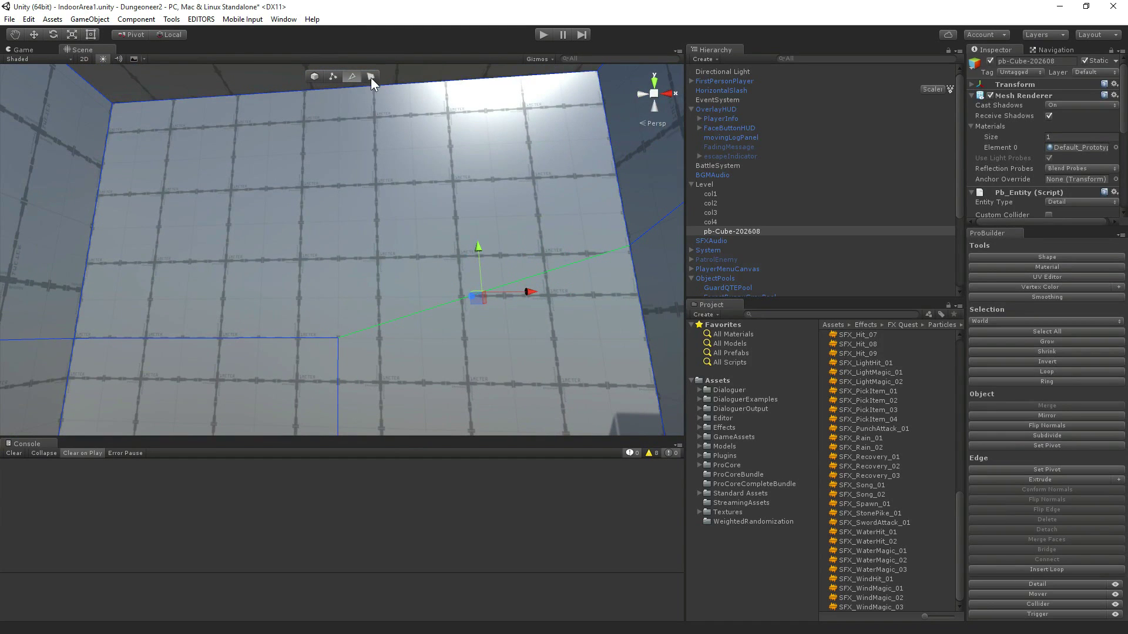
{"action": "left_click", "coordinate": [371, 78]}
{"action": "left_click", "coordinate": [344, 290]}
{"action": "right_click_drag", "start_coordinate": [345, 289], "coordinate": [244, 220]}
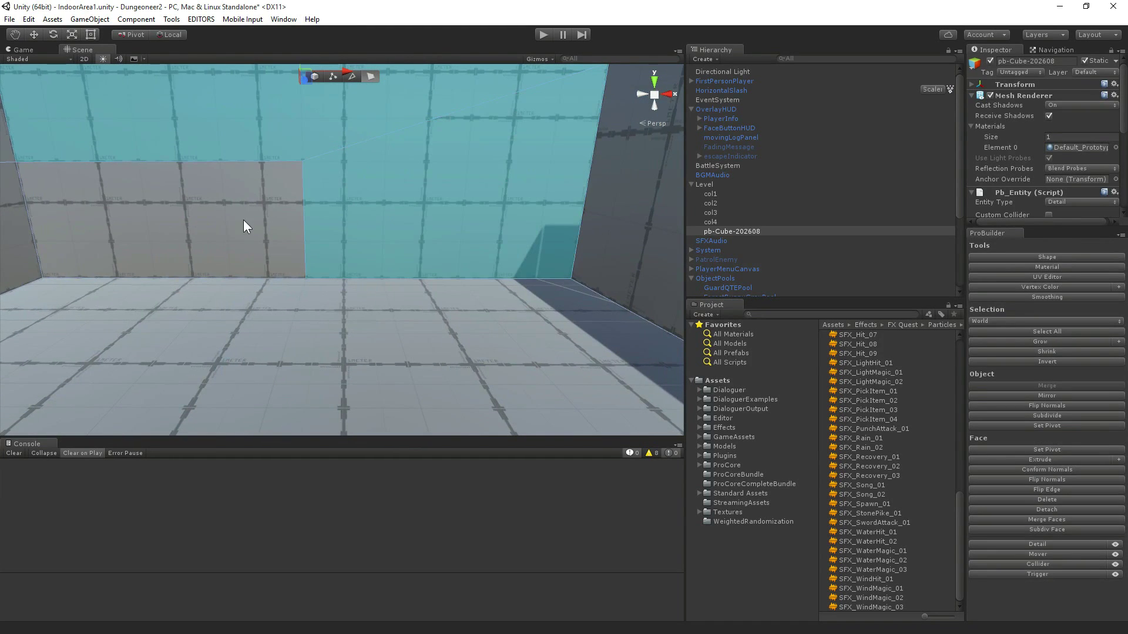
{"action": "left_click", "coordinate": [244, 220], "text": "shift"}
{"action": "right_click_drag", "start_coordinate": [346, 196], "coordinate": [389, 126]}
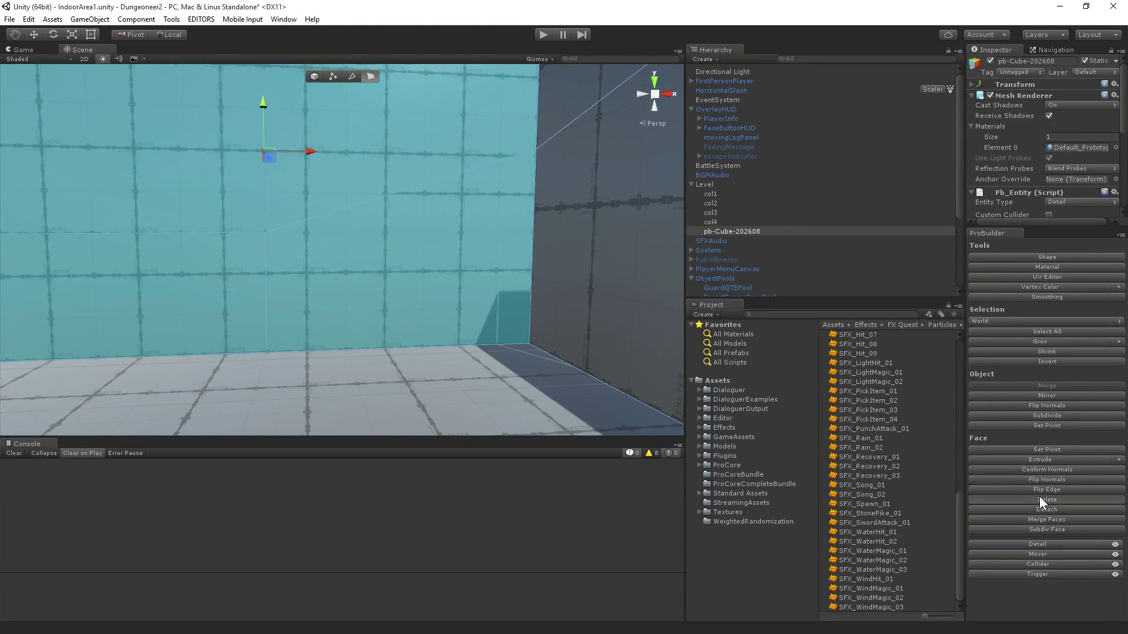
{"action": "left_click", "coordinate": [1040, 499]}
Extrude the two vertical edges at the opening's right corner inward to form a wall section covering part of the opening.
{"action": "right_click_drag", "start_coordinate": [484, 319], "coordinate": [410, 284]}
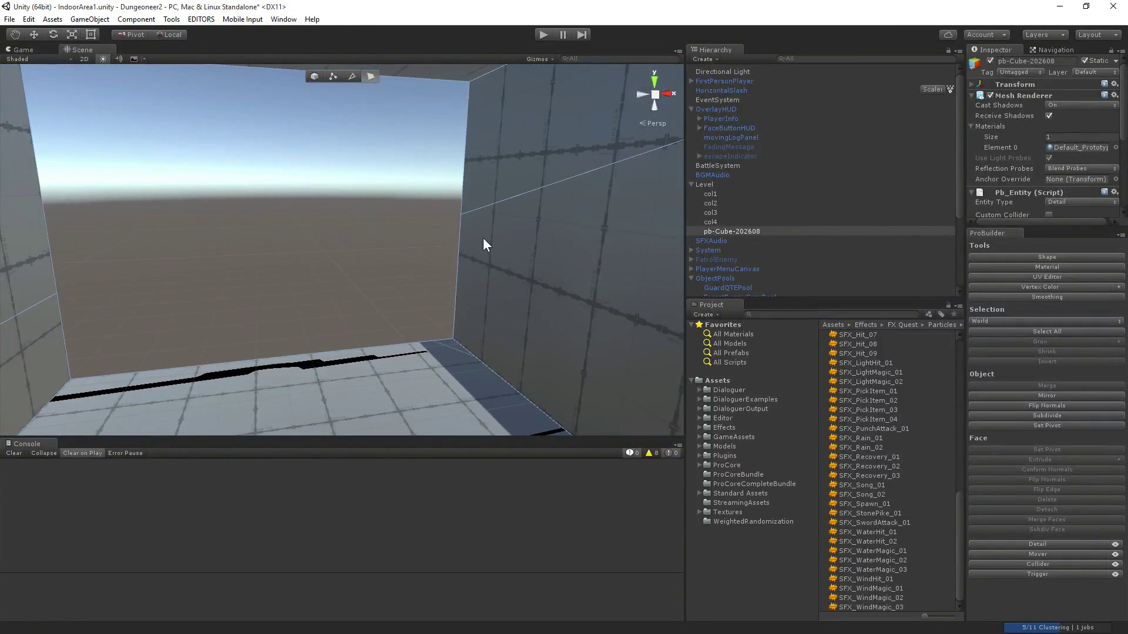
{"action": "left_click", "coordinate": [351, 75]}
{"action": "left_click", "coordinate": [466, 158]}
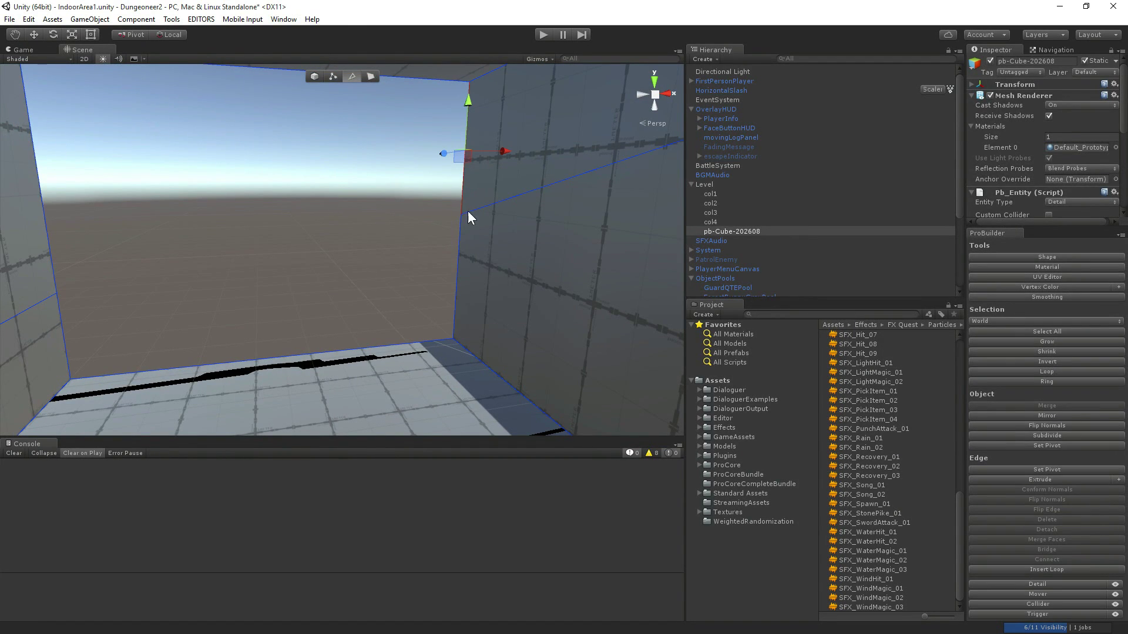
{"action": "left_click", "coordinate": [461, 273], "text": "shift"}
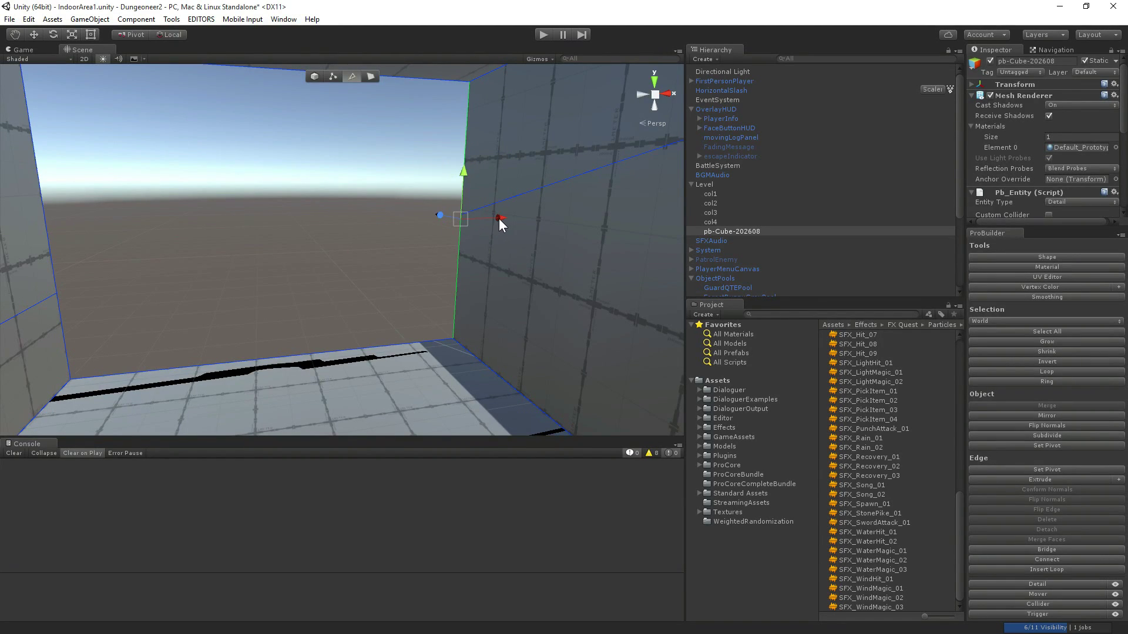
{"action": "left_click_drag", "start_coordinate": [499, 221], "coordinate": [410, 247], "text": "shift"}
Extrude the two vertical edges at the opening's left corner inward, leaving a doorway gap between the wall sections.
{"action": "right_click_drag", "start_coordinate": [402, 251], "coordinate": [184, 262]}
{"action": "left_click", "coordinate": [227, 192]}
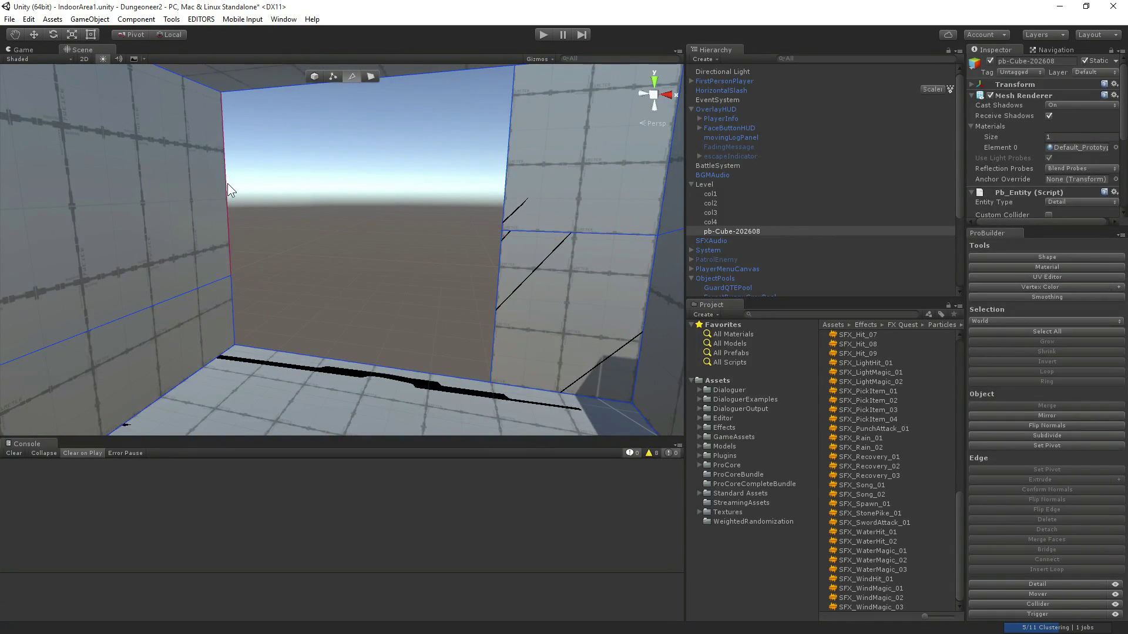
{"action": "left_click", "coordinate": [225, 185]}
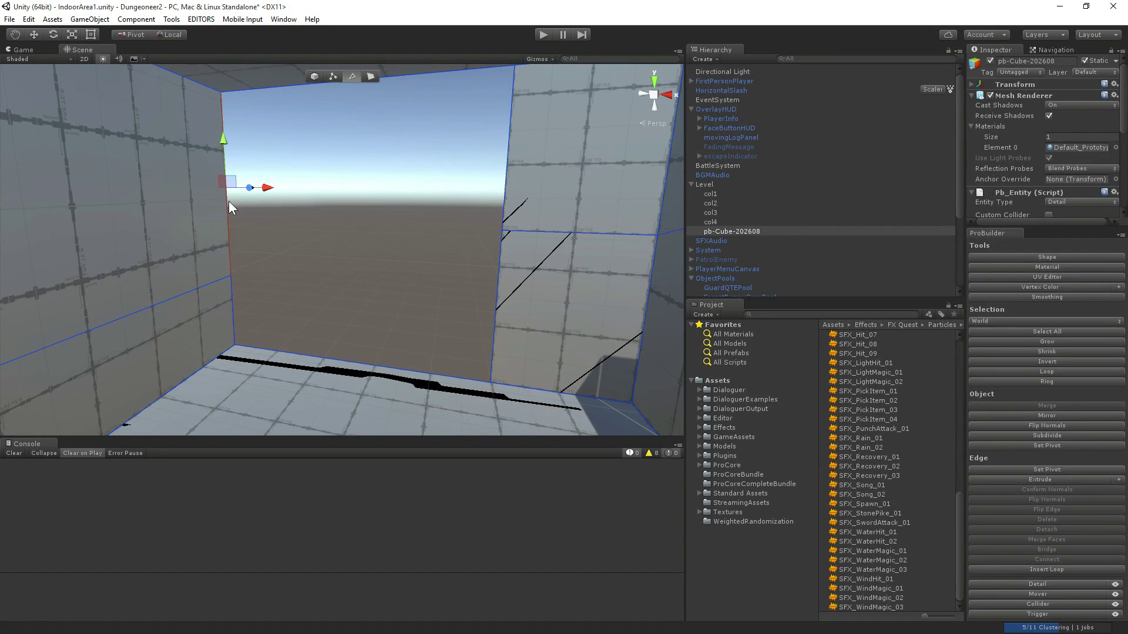
{"action": "left_click", "coordinate": [230, 298], "text": "shift"}
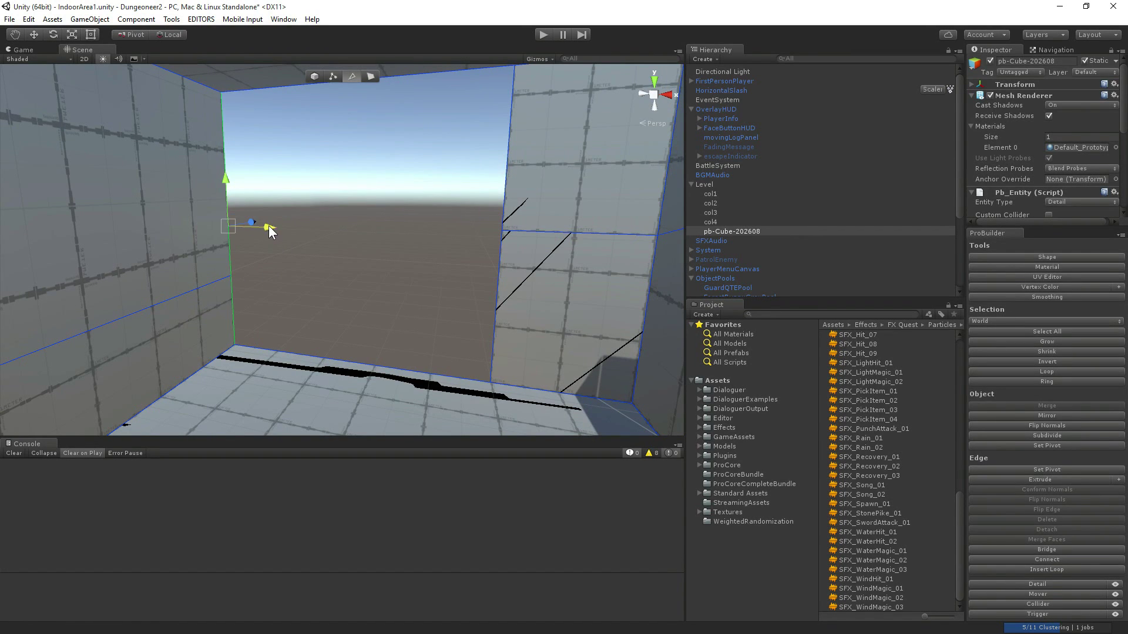
{"action": "left_click_drag", "start_coordinate": [269, 225], "coordinate": [352, 242], "text": "shift"}
Extrude the ceiling edge of the opening downward to form a wall strip above the doorway.
{"action": "right_click_drag", "start_coordinate": [439, 277], "coordinate": [484, 333]}
{"action": "scroll", "coordinate": [484, 333], "scroll_direction": "up", "scroll_amount": 4}
{"action": "right_click_drag", "start_coordinate": [448, 252], "coordinate": [407, 136]}
{"action": "left_click_drag", "start_coordinate": [402, 124], "coordinate": [402, 170], "text": "shift"}
{"action": "right_click_drag", "start_coordinate": [402, 169], "coordinate": [451, 313]}
{"action": "left_click", "coordinate": [389, 295]}
{"action": "right_click_drag", "start_coordinate": [388, 295], "coordinate": [371, 382]}
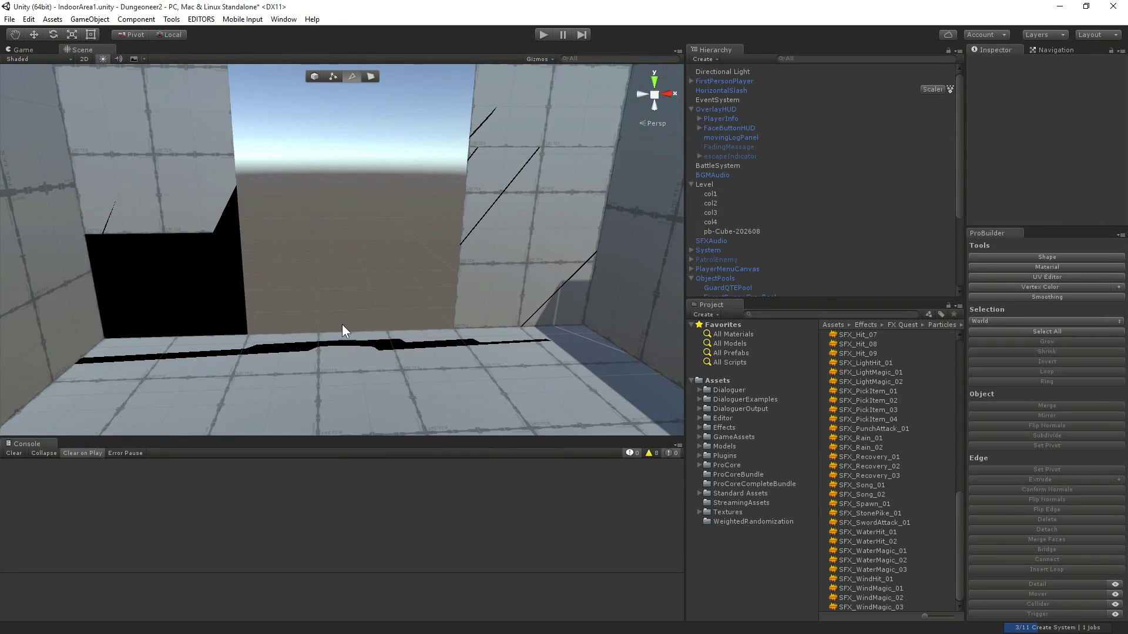
Try to select the edges along the bottom of the wall strip above the doorway and around the left wall section.
{"action": "right_click_drag", "start_coordinate": [483, 247], "coordinate": [214, 224]}
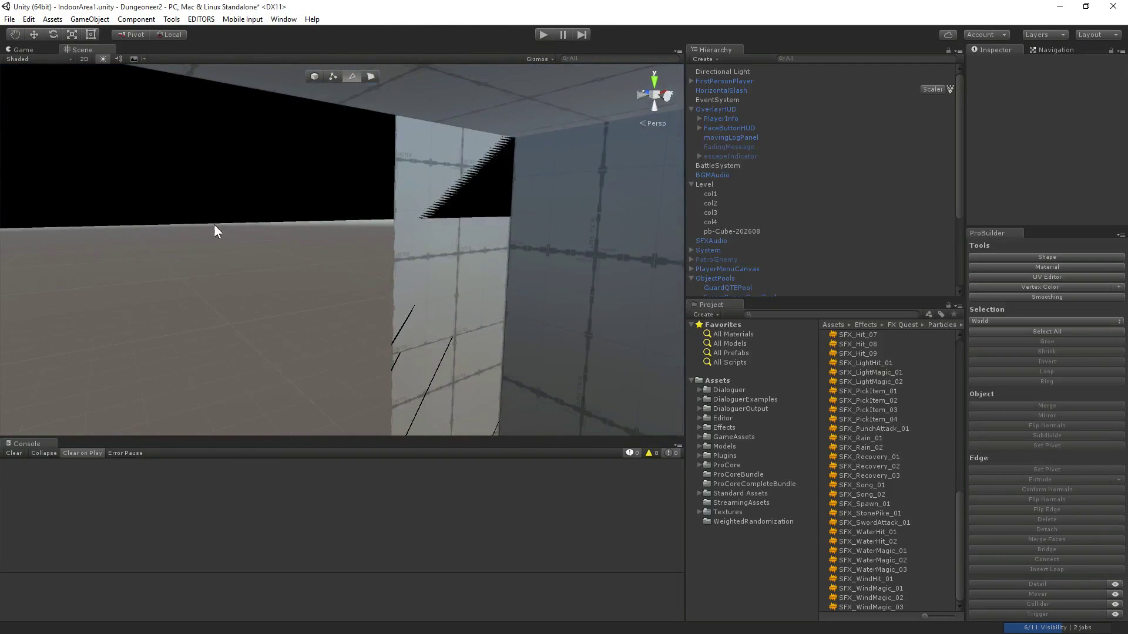
{"action": "right_click_drag", "start_coordinate": [332, 112], "coordinate": [241, 220]}
{"action": "left_click", "coordinate": [316, 242]}
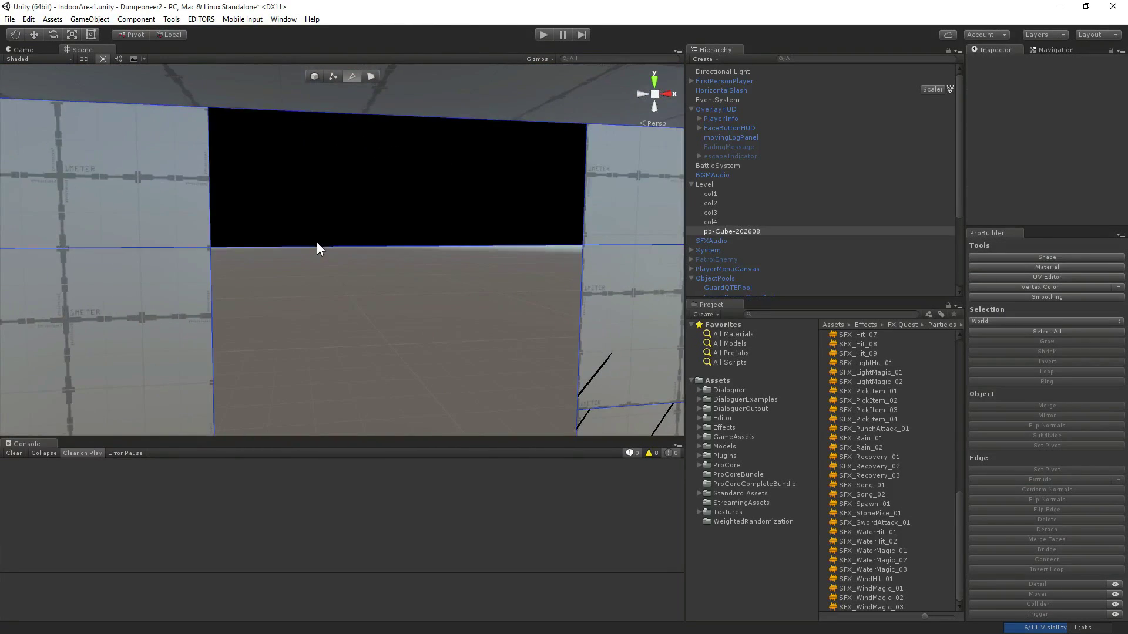
{"action": "right_click_drag", "start_coordinate": [331, 266], "coordinate": [372, 285]}
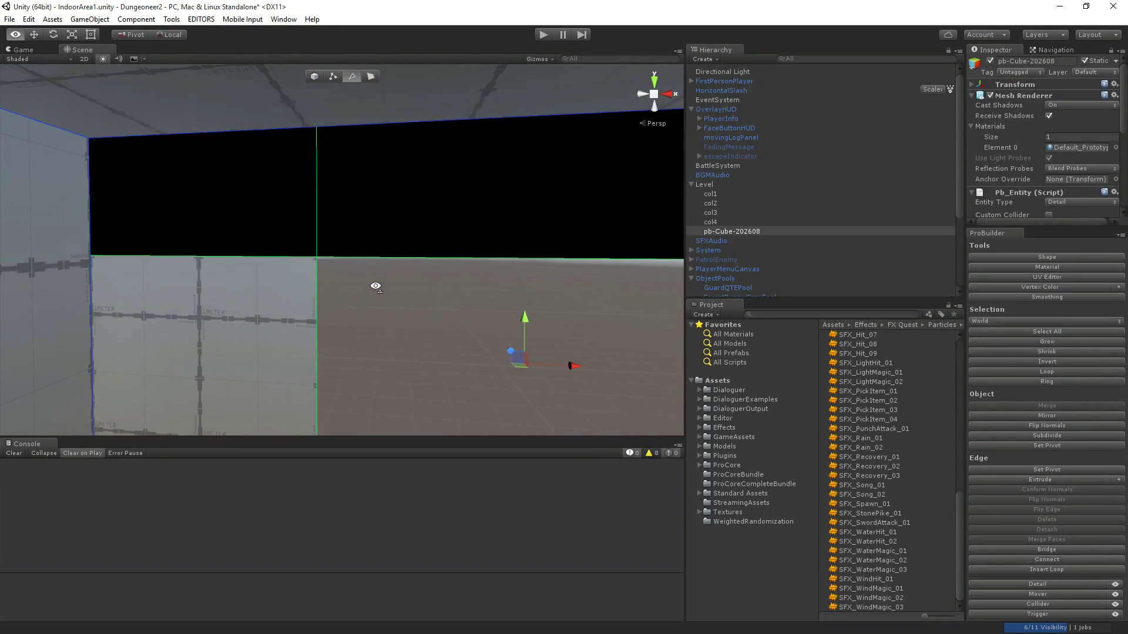
{"action": "double_click", "coordinate": [316, 182]}
{"action": "right_click_drag", "start_coordinate": [369, 324], "coordinate": [399, 360]}
{"action": "left_click", "coordinate": [387, 343]}
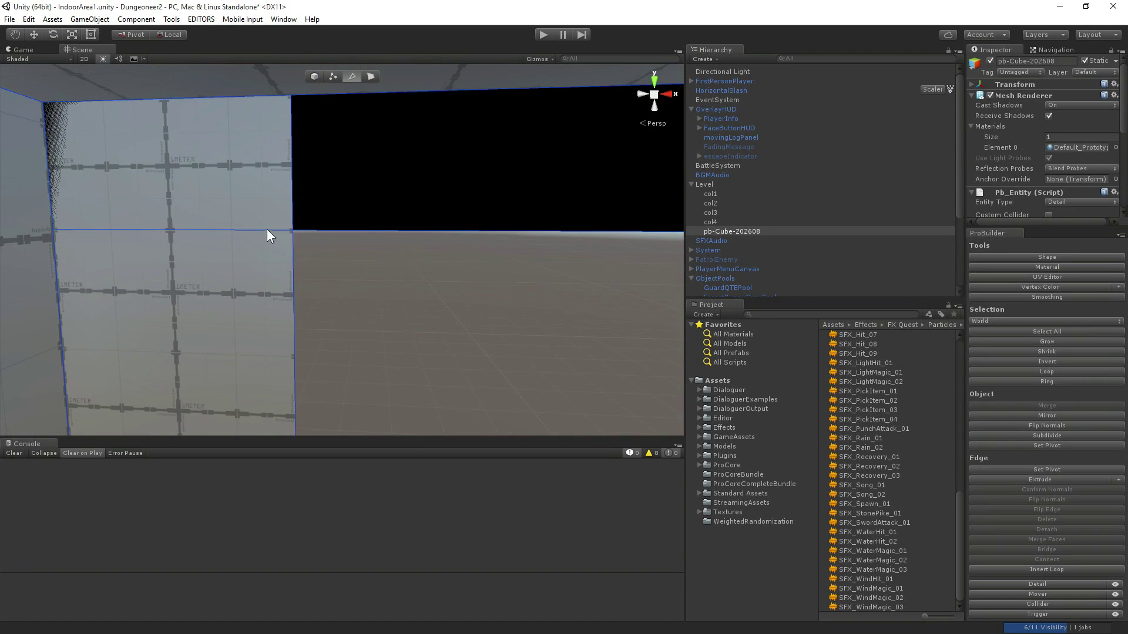
{"action": "left_click", "coordinate": [336, 234]}
{"action": "right_click_drag", "start_coordinate": [355, 284], "coordinate": [409, 303]}
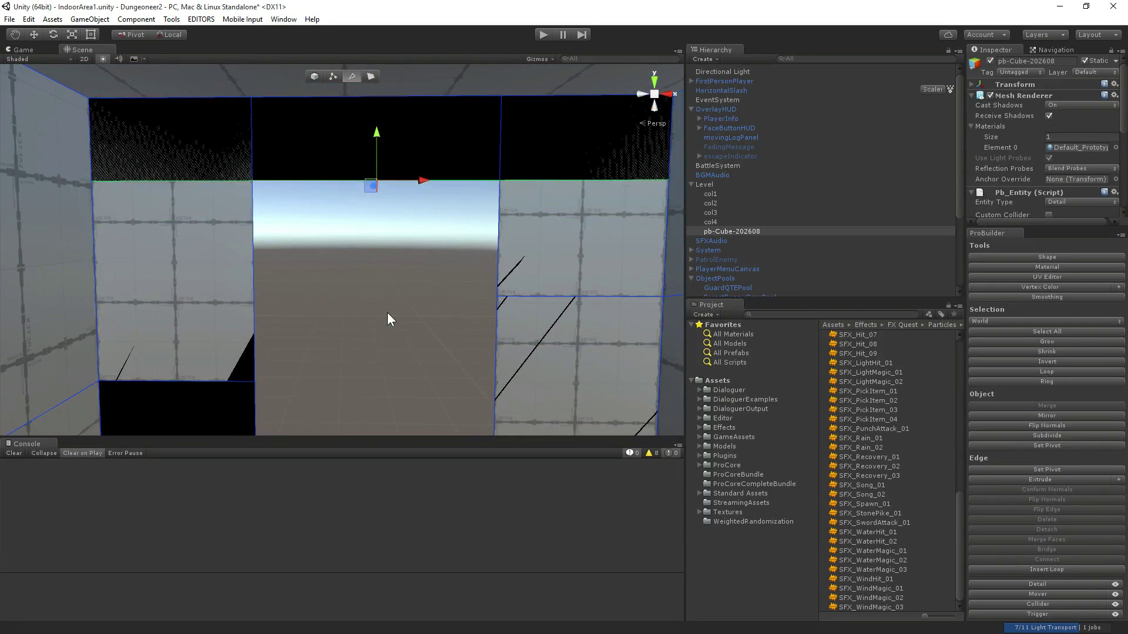
{"action": "left_click", "coordinate": [220, 247]}
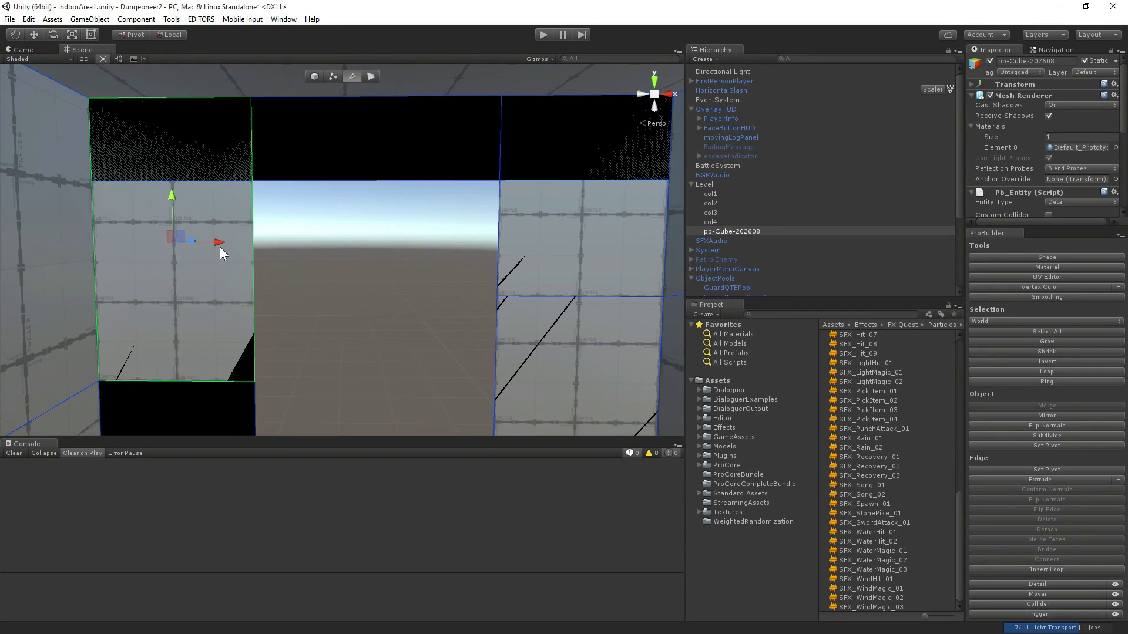
{"action": "right_click_drag", "start_coordinate": [304, 226], "coordinate": [426, 267]}
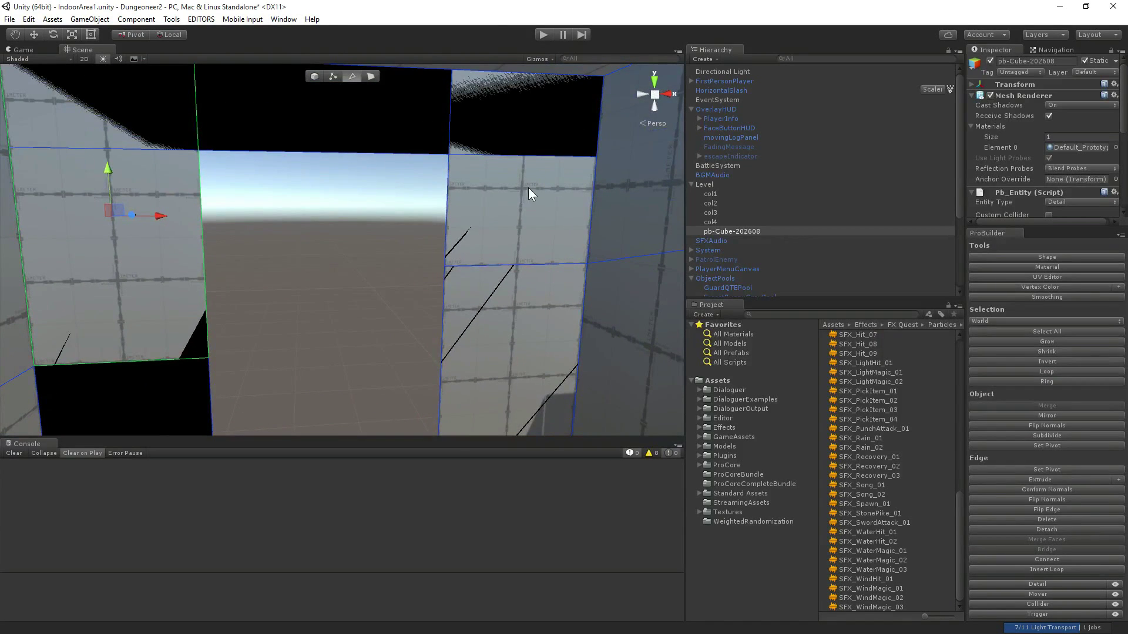
Switch to vertex editing and try to box-select the vertices around the doorway.
{"action": "left_click", "coordinate": [333, 76]}
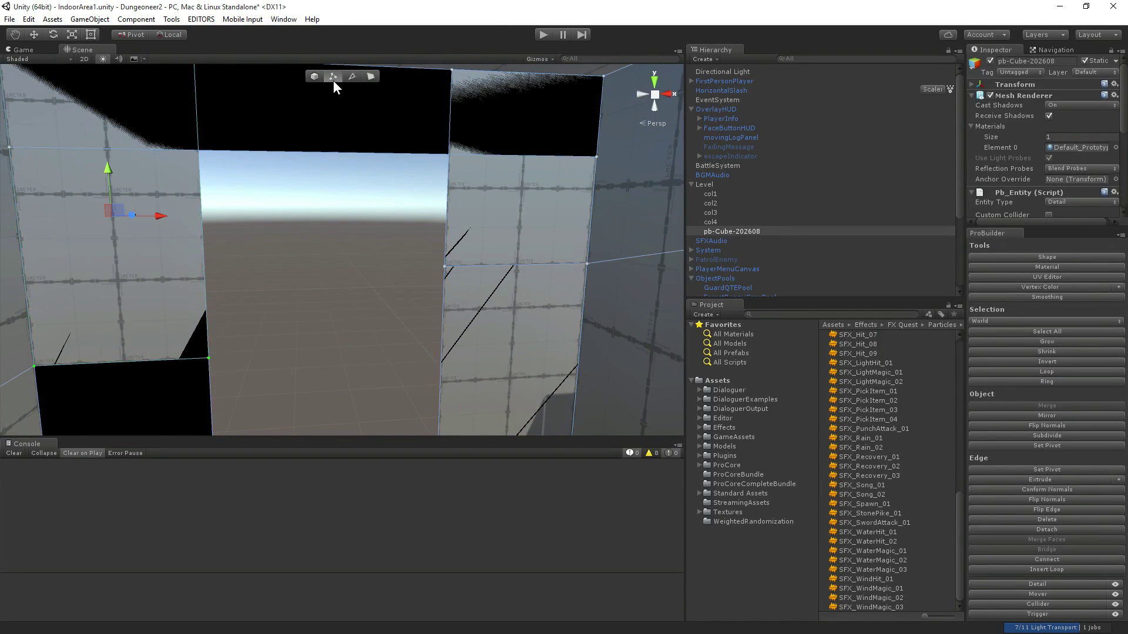
{"action": "left_click", "coordinate": [412, 200]}
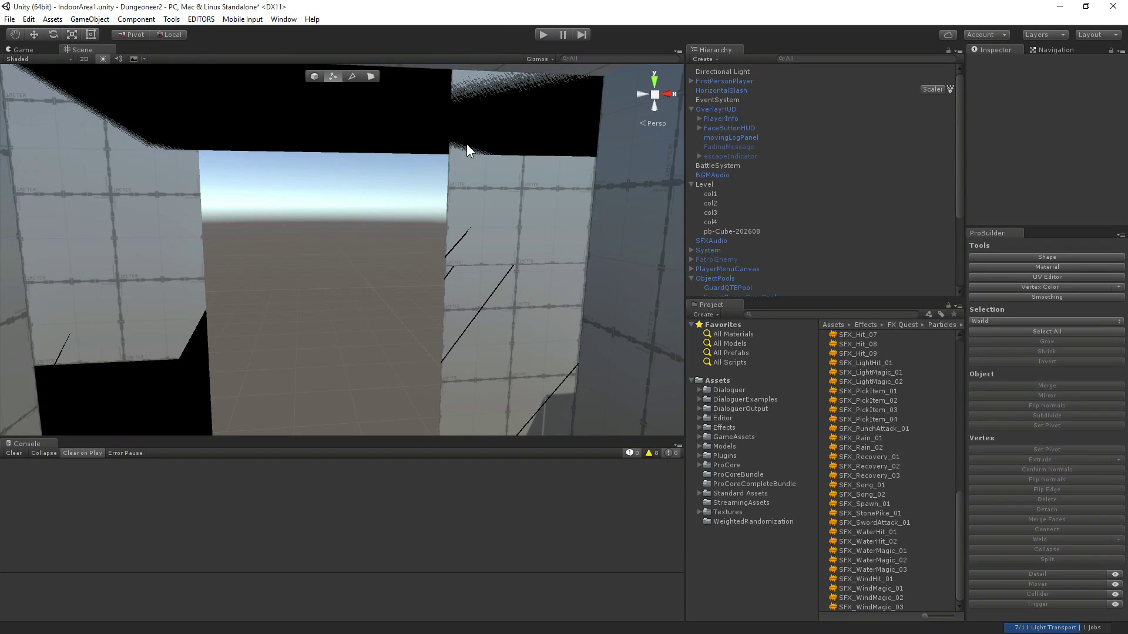
{"action": "left_click_drag", "start_coordinate": [467, 135], "coordinate": [179, 416]}
{"action": "right_click_drag", "start_coordinate": [287, 302], "coordinate": [249, 366]}
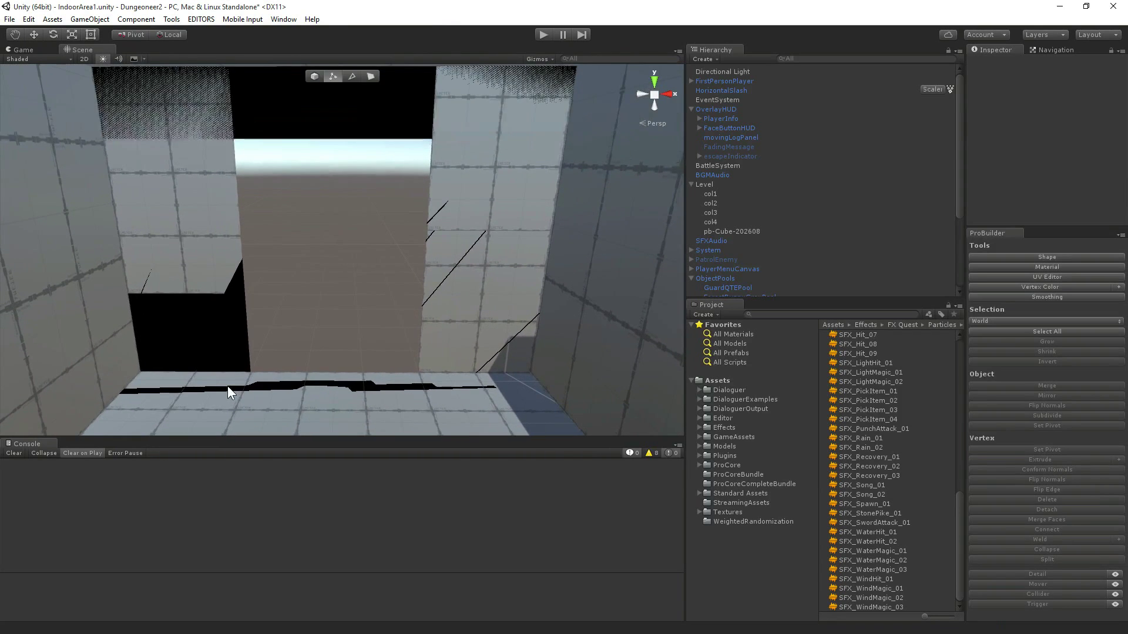
{"action": "left_click_drag", "start_coordinate": [228, 386], "coordinate": [449, 114]}
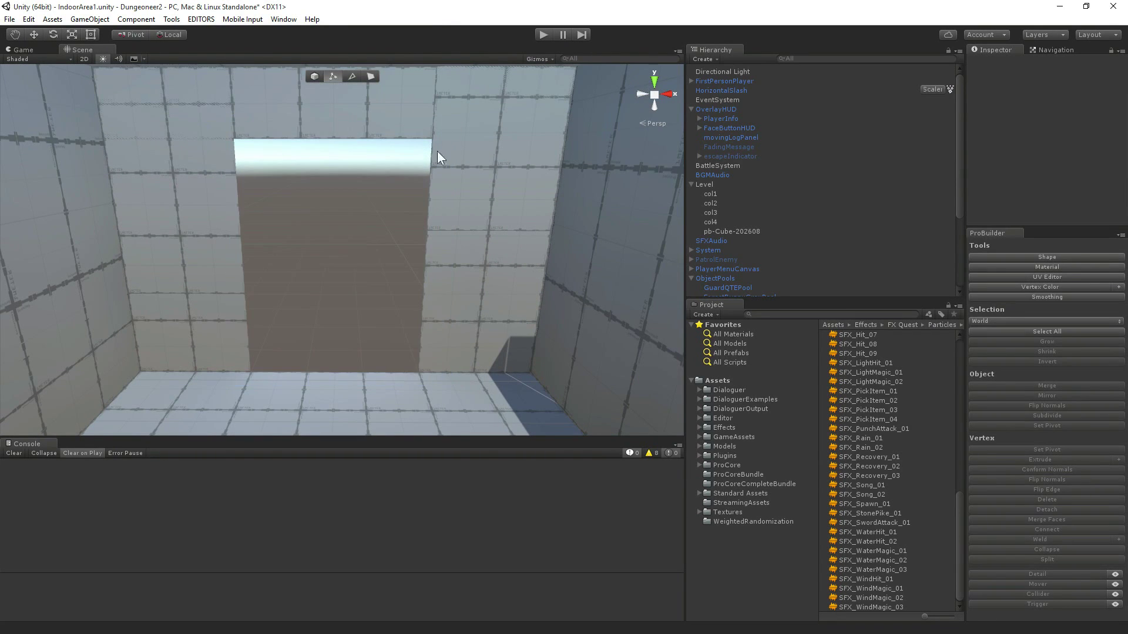
{"action": "right_click_drag", "start_coordinate": [322, 218], "coordinate": [213, 197]}
Activate the Move tool and reselect the room mesh so the end wall's vertices can be edited.
{"action": "left_click", "coordinate": [30, 19]}
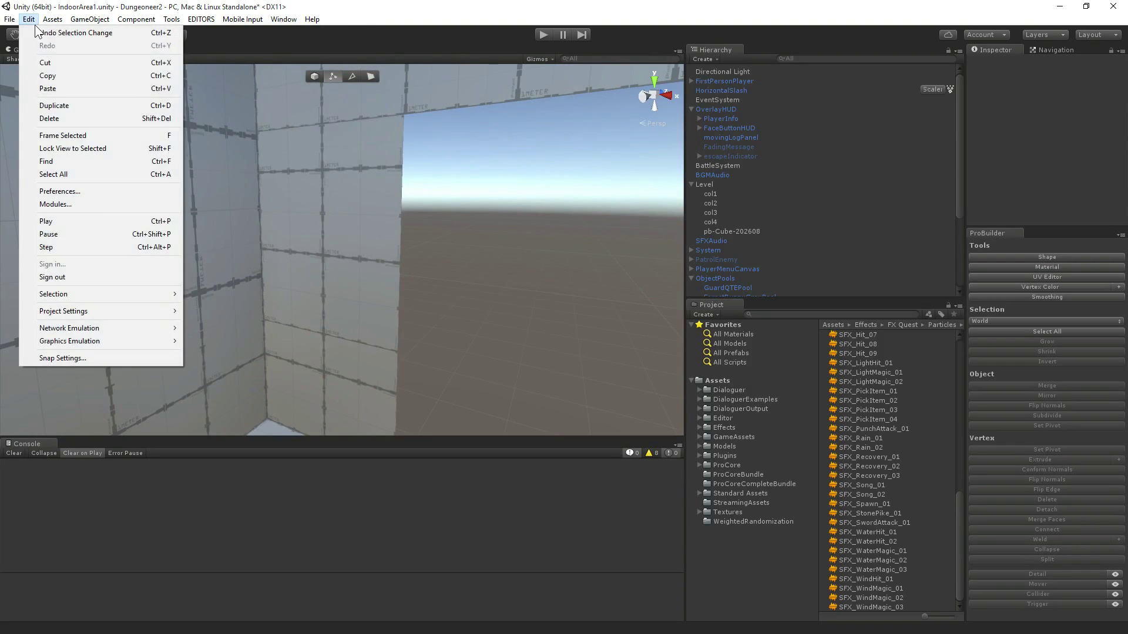
{"action": "left_click", "coordinate": [34, 34]}
{"action": "right_click_drag", "start_coordinate": [303, 271], "coordinate": [301, 107]}
{"action": "left_click", "coordinate": [301, 124]}
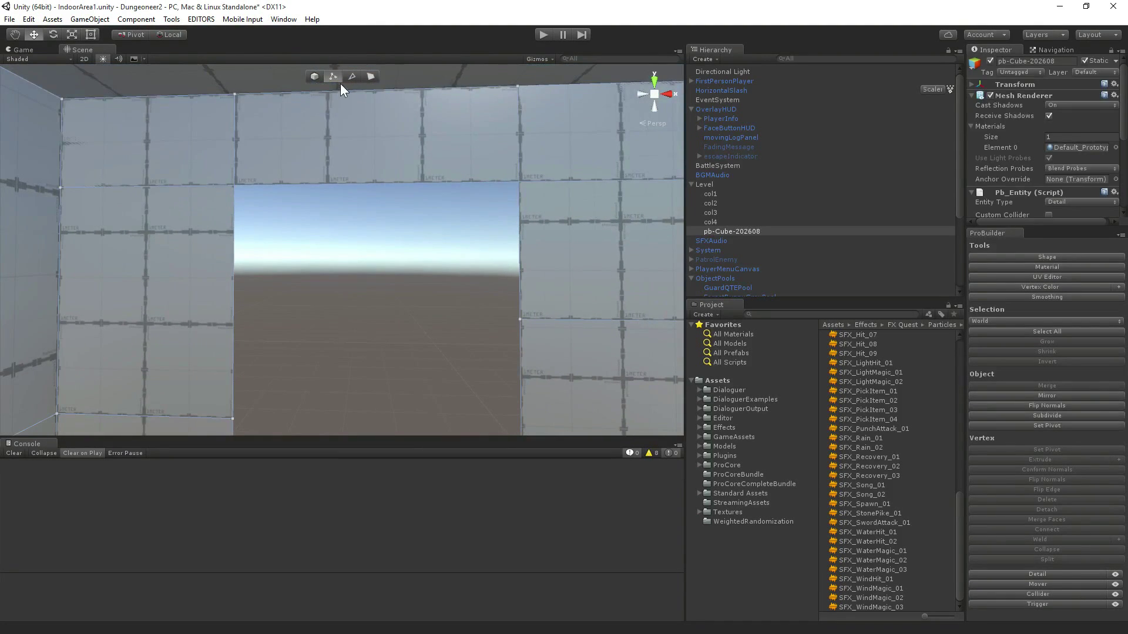
{"action": "right_click_drag", "start_coordinate": [303, 171], "coordinate": [321, 278]}
{"action": "key", "text": "s"}
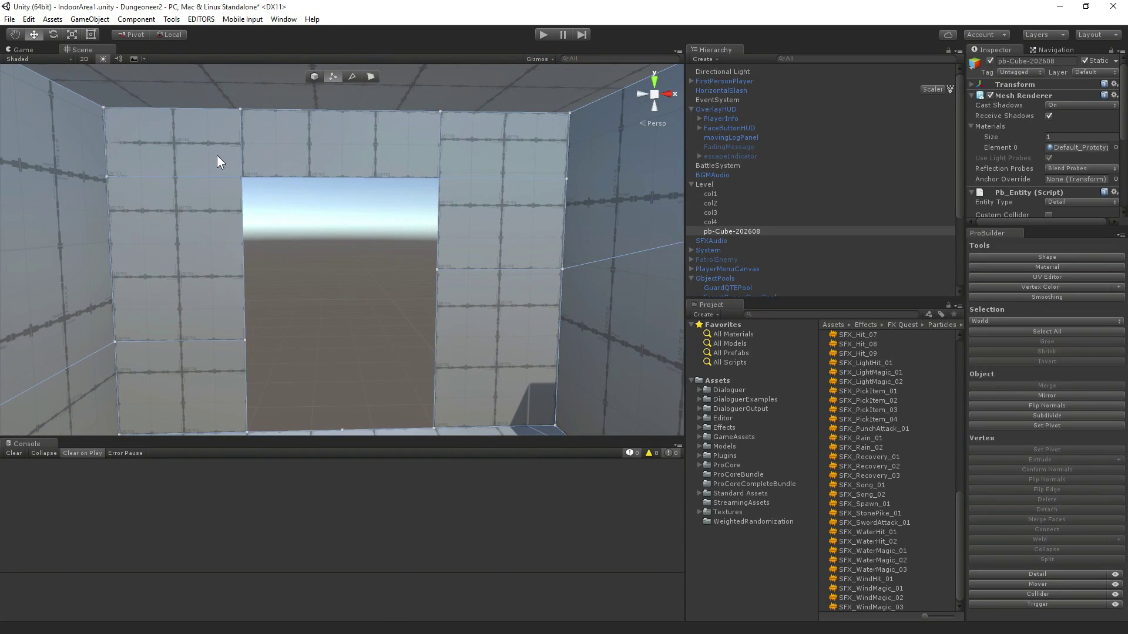
{"action": "left_click", "coordinate": [474, 438]}
{"action": "right_click_drag", "start_coordinate": [366, 348], "coordinate": [524, 379]}
{"action": "left_click_drag", "start_coordinate": [430, 319], "coordinate": [342, 351]}
{"action": "right_click_drag", "start_coordinate": [493, 355], "coordinate": [298, 345]}
{"action": "key", "text": "ctrl+z"}
{"action": "right_click_drag", "start_coordinate": [385, 344], "coordinate": [278, 344]}
{"action": "left_click", "coordinate": [235, 215]}
{"action": "left_click", "coordinate": [278, 97]}
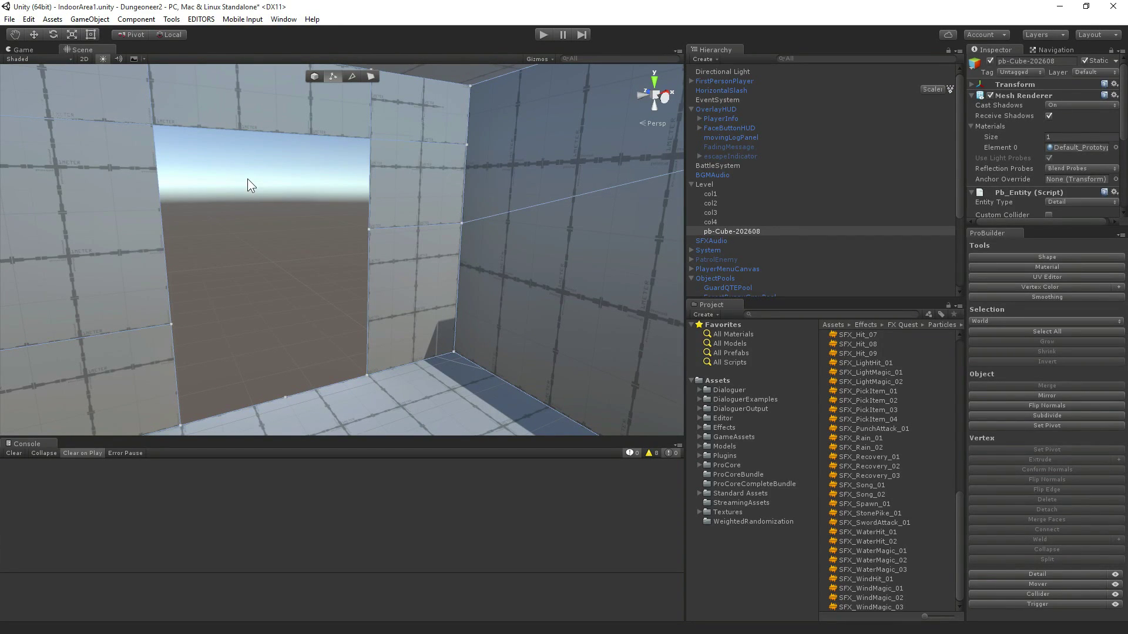
{"action": "left_click_drag", "start_coordinate": [304, 203], "coordinate": [239, 187], "text": "alt"}
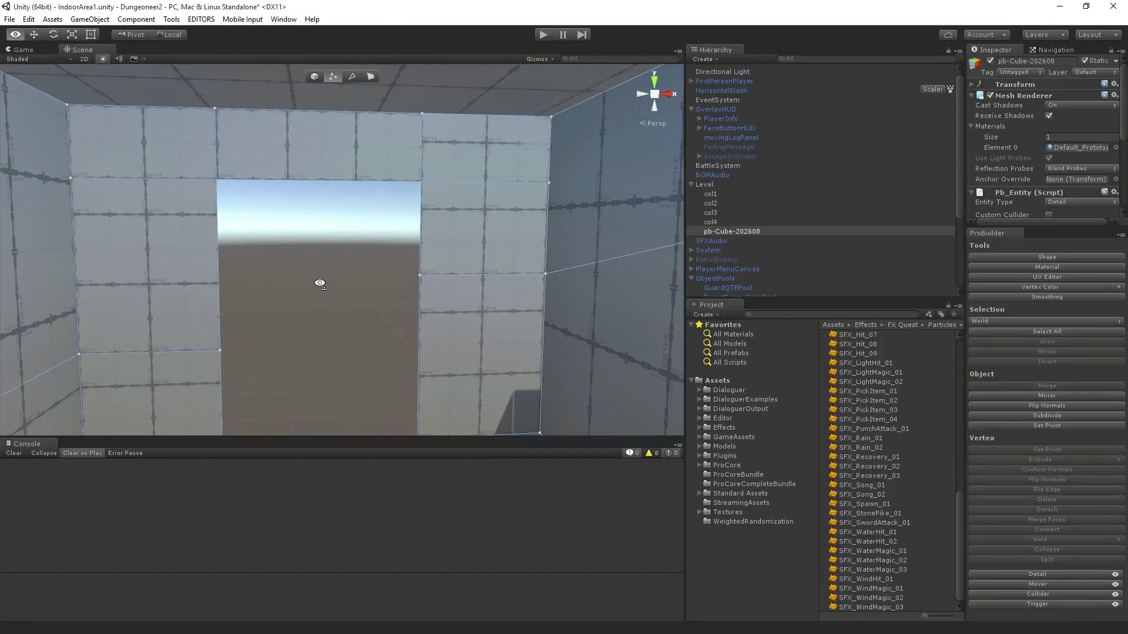
Select all the end-wall faces beside and above the doorway in face mode and delete them.
{"action": "left_click_drag", "start_coordinate": [320, 282], "coordinate": [314, 327], "text": "alt"}
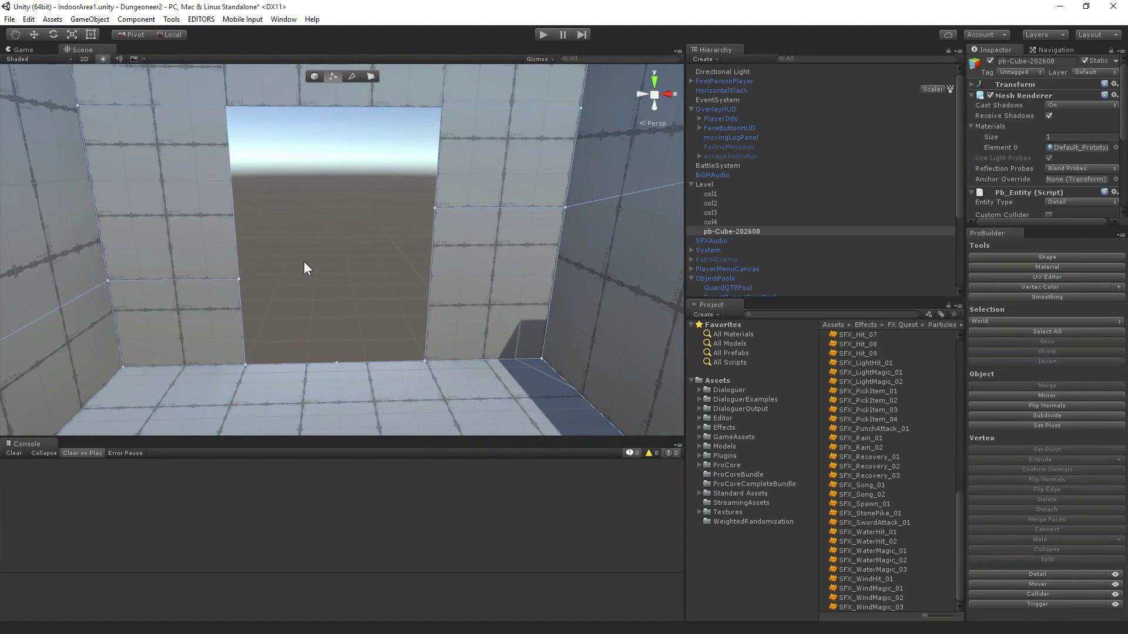
{"action": "left_click_drag", "start_coordinate": [304, 264], "coordinate": [341, 252], "text": "alt"}
{"action": "right_click_drag", "start_coordinate": [341, 253], "coordinate": [284, 226]}
{"action": "left_click", "coordinate": [261, 186]}
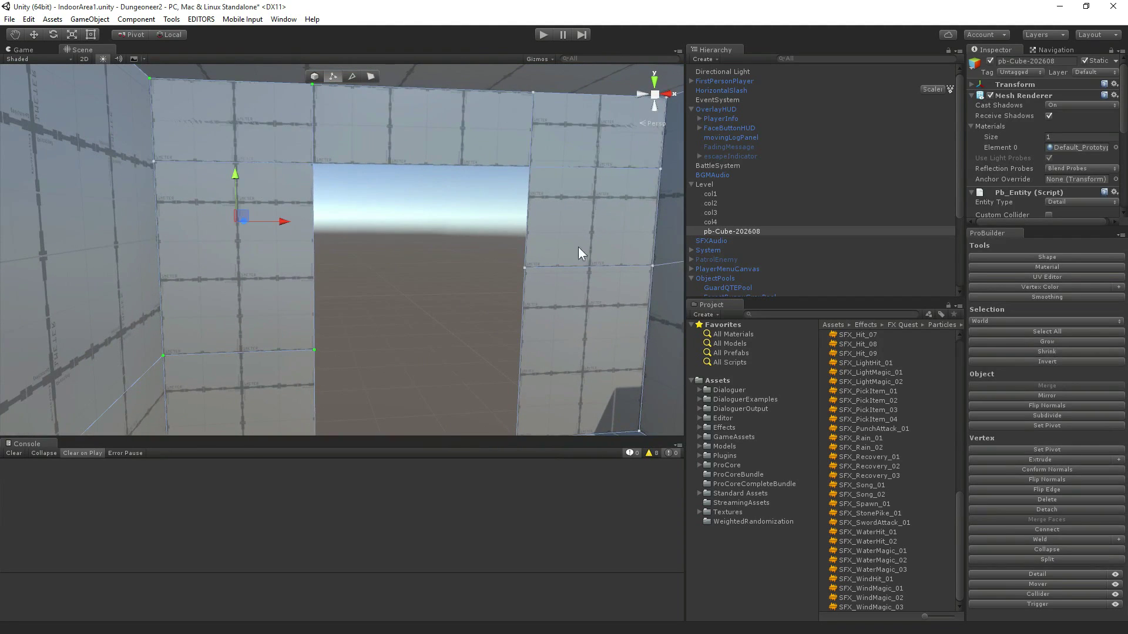
{"action": "left_click", "coordinate": [377, 79]}
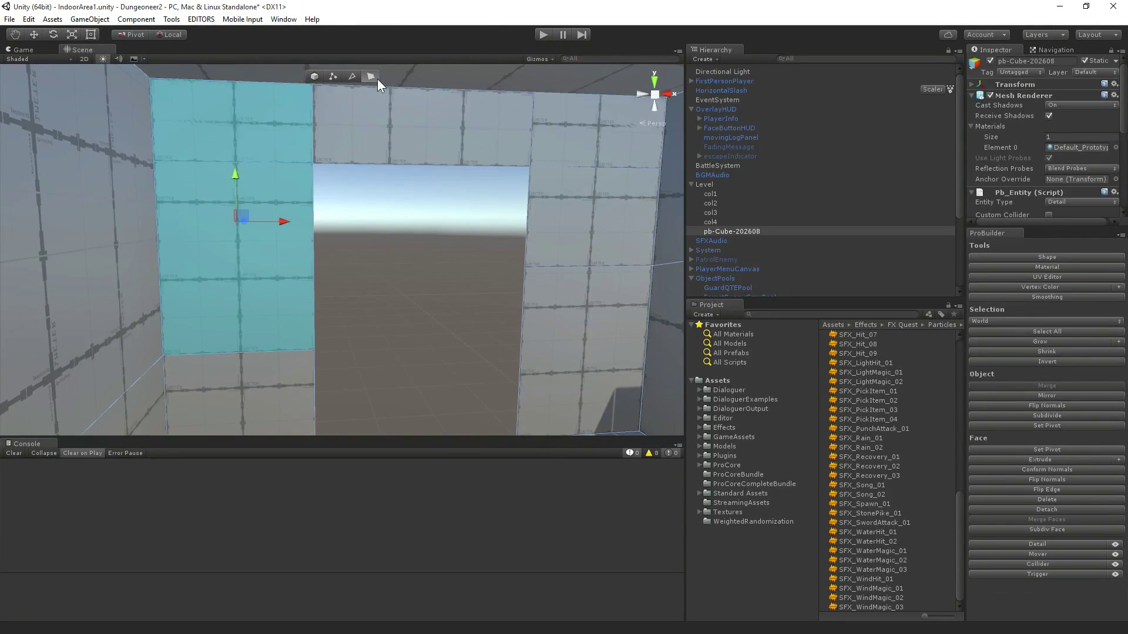
{"action": "left_click", "coordinate": [373, 132], "text": "shift"}
{"action": "left_click", "coordinate": [590, 231], "text": "shift"}
{"action": "left_click", "coordinate": [584, 329], "text": "shift"}
{"action": "right_click_drag", "start_coordinate": [584, 329], "coordinate": [514, 380]}
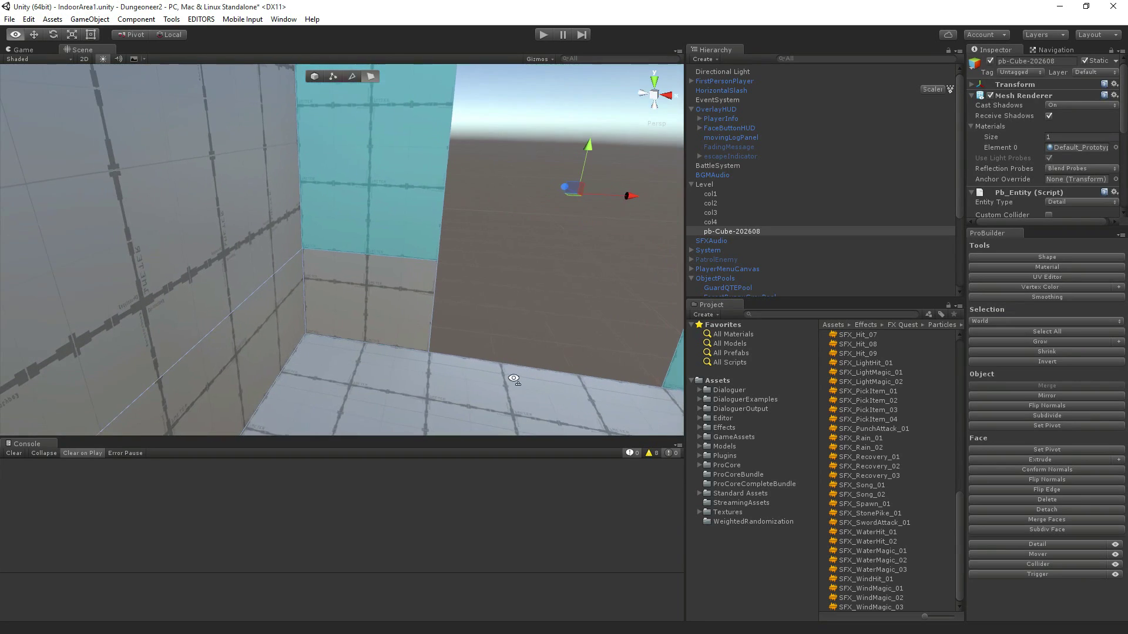
{"action": "left_click", "coordinate": [386, 288], "text": "shift"}
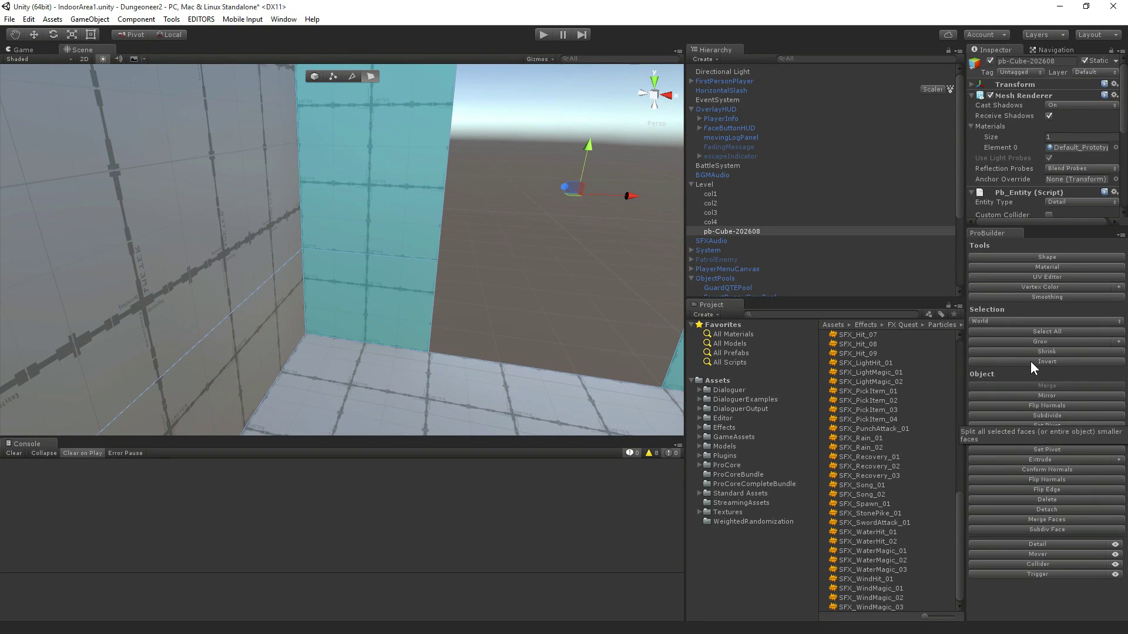
{"action": "left_click", "coordinate": [1039, 499]}
Build a new 1 × 1 × 1 cube with the Shape tool near the room's open end.
{"action": "right_click_drag", "start_coordinate": [411, 276], "coordinate": [957, 296]}
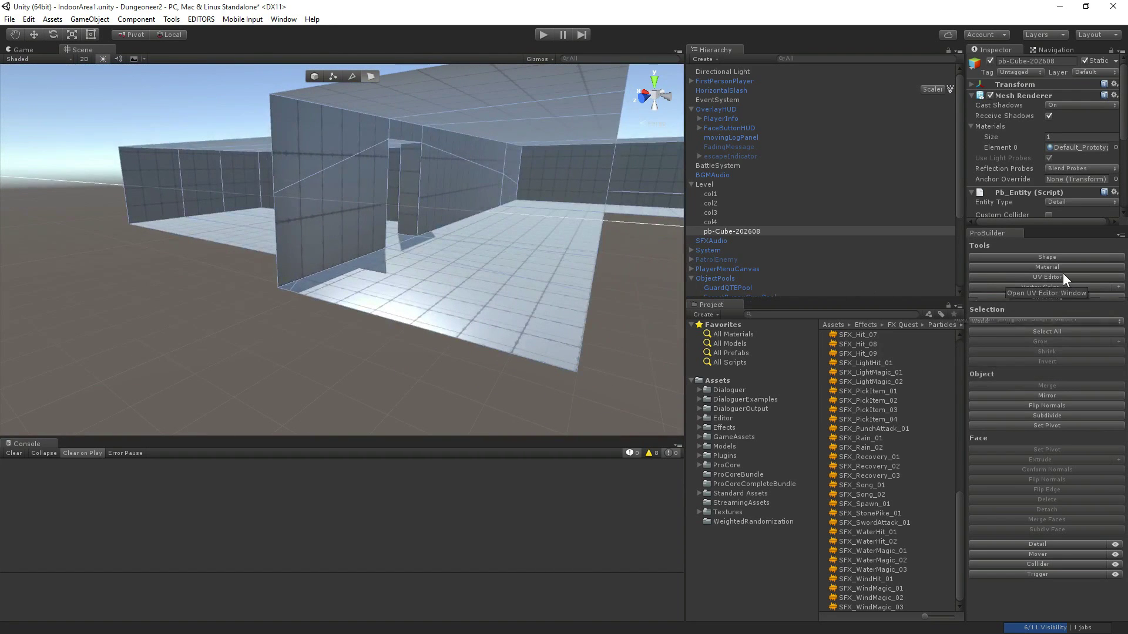
{"action": "left_click", "coordinate": [1052, 258]}
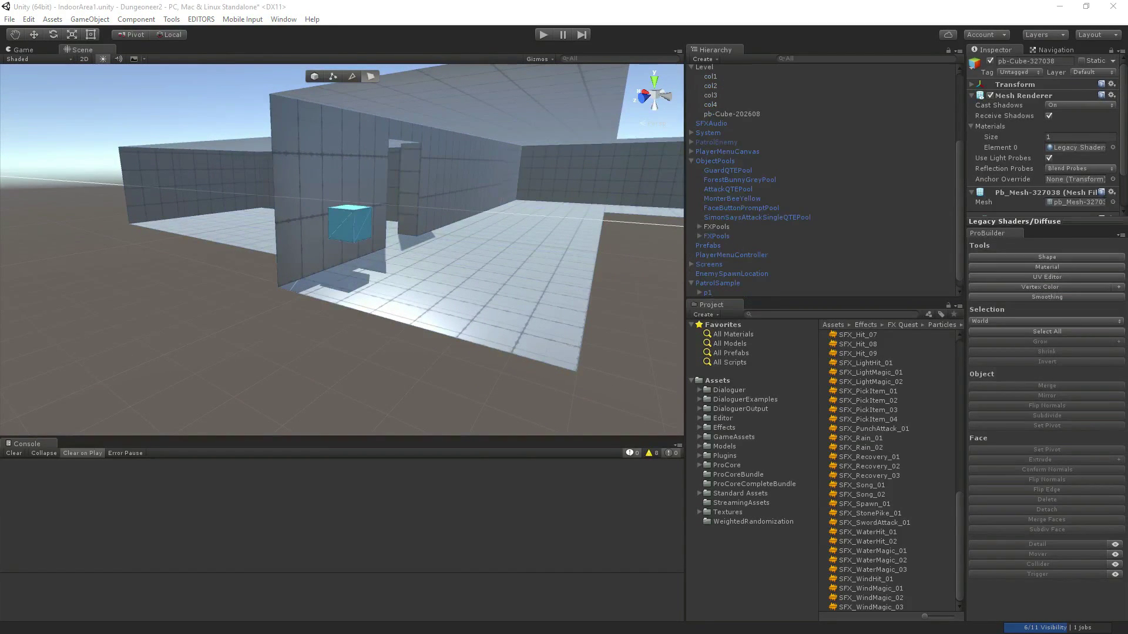
{"action": "left_click_drag", "start_coordinate": [122, 251], "coordinate": [162, 227]}
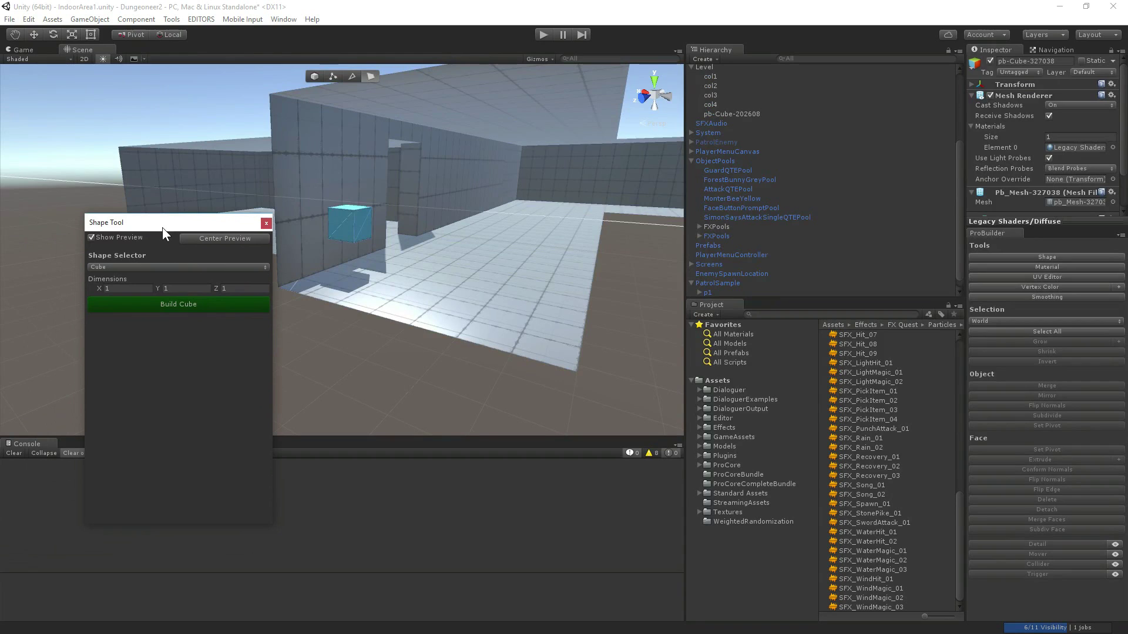
{"action": "left_click", "coordinate": [185, 305]}
{"action": "left_click", "coordinate": [269, 224]}
Switch to object editing and move the new cube out along the Z axis to the room's open end.
{"action": "right_click_drag", "start_coordinate": [385, 296], "coordinate": [417, 307]}
{"action": "left_click", "coordinate": [307, 214]}
{"action": "right_click_drag", "start_coordinate": [392, 254], "coordinate": [278, 103]}
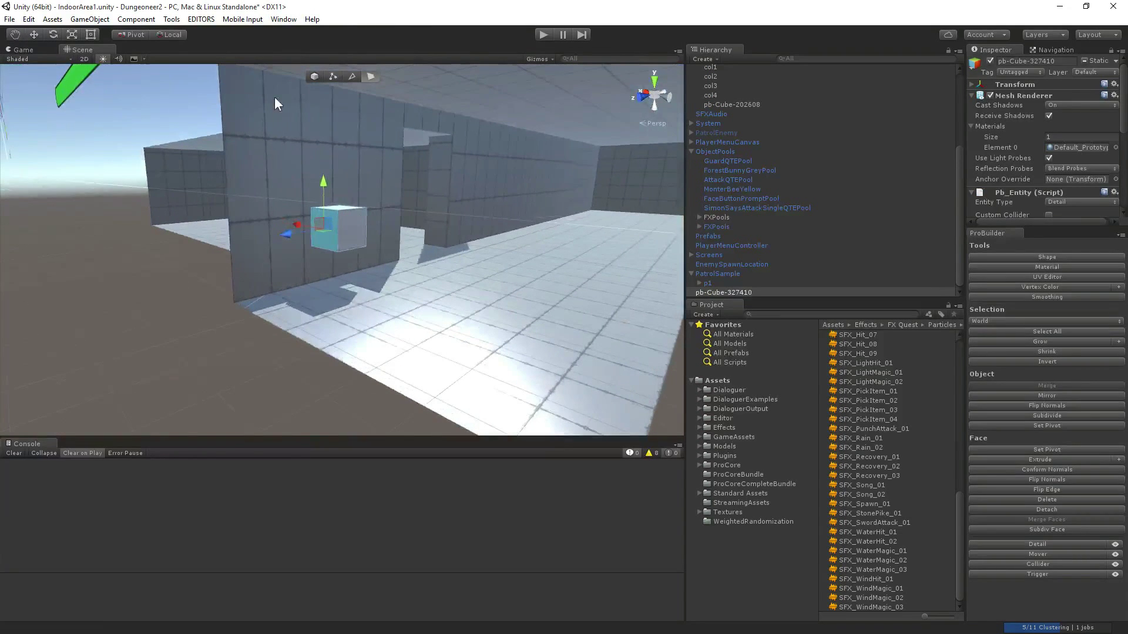
{"action": "left_click", "coordinate": [314, 76]}
{"action": "left_click", "coordinate": [335, 238]}
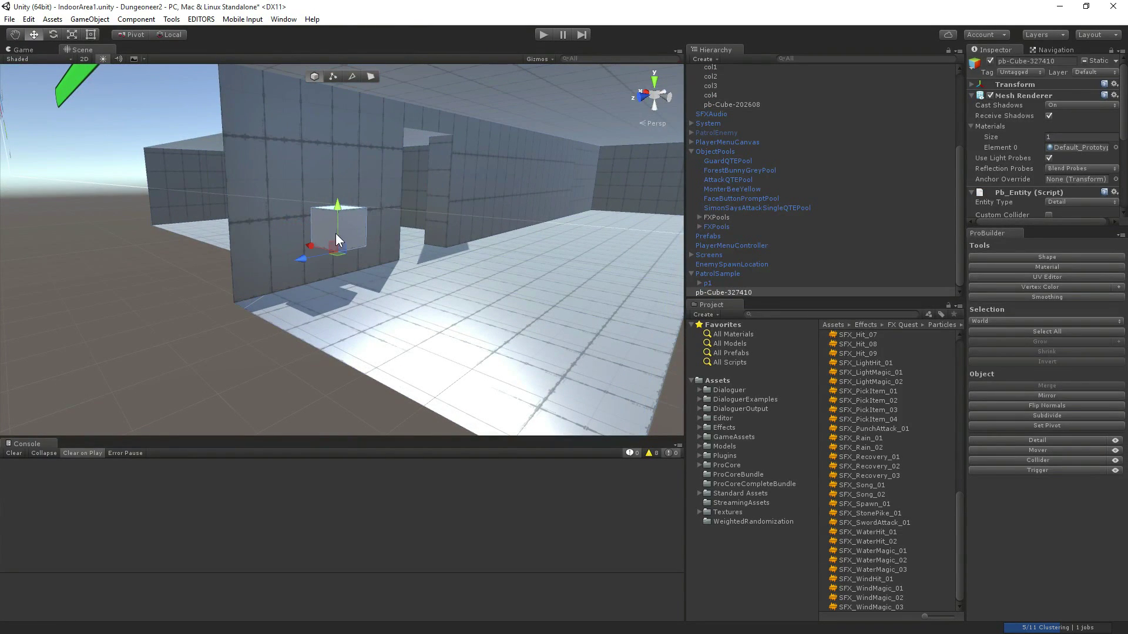
{"action": "left_click_drag", "start_coordinate": [299, 261], "coordinate": [197, 294]}
{"action": "left_click_drag", "start_coordinate": [217, 308], "coordinate": [391, 330], "text": "alt"}
{"action": "left_click_drag", "start_coordinate": [322, 309], "coordinate": [258, 265]}
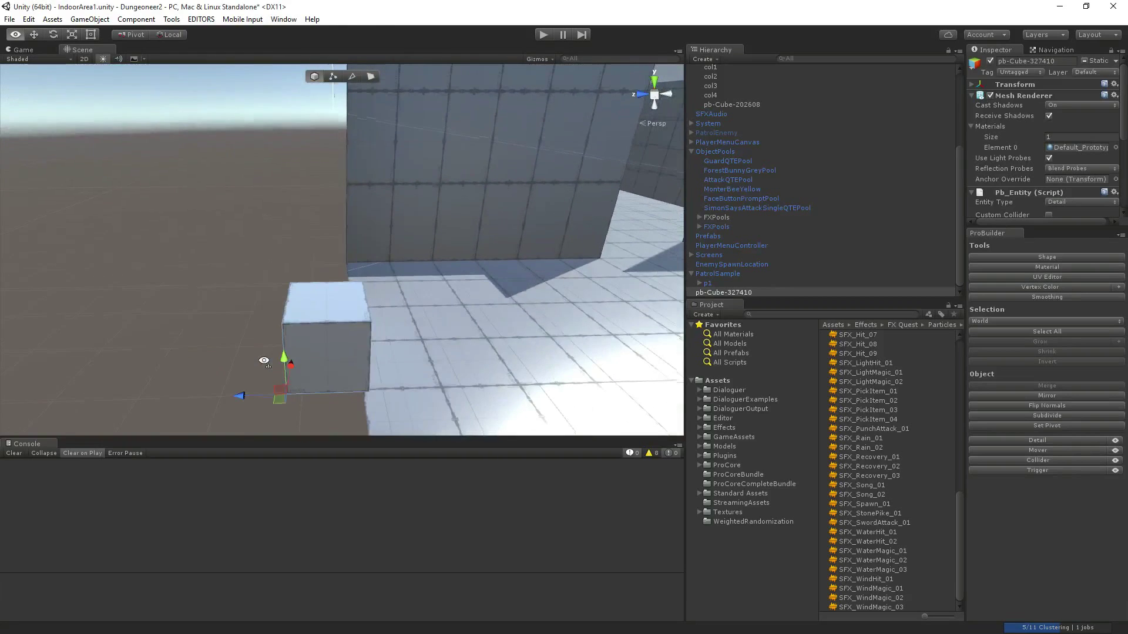
Make the cube thinner along the Z axis by moving one of its side faces inward.
{"action": "left_click", "coordinate": [370, 78]}
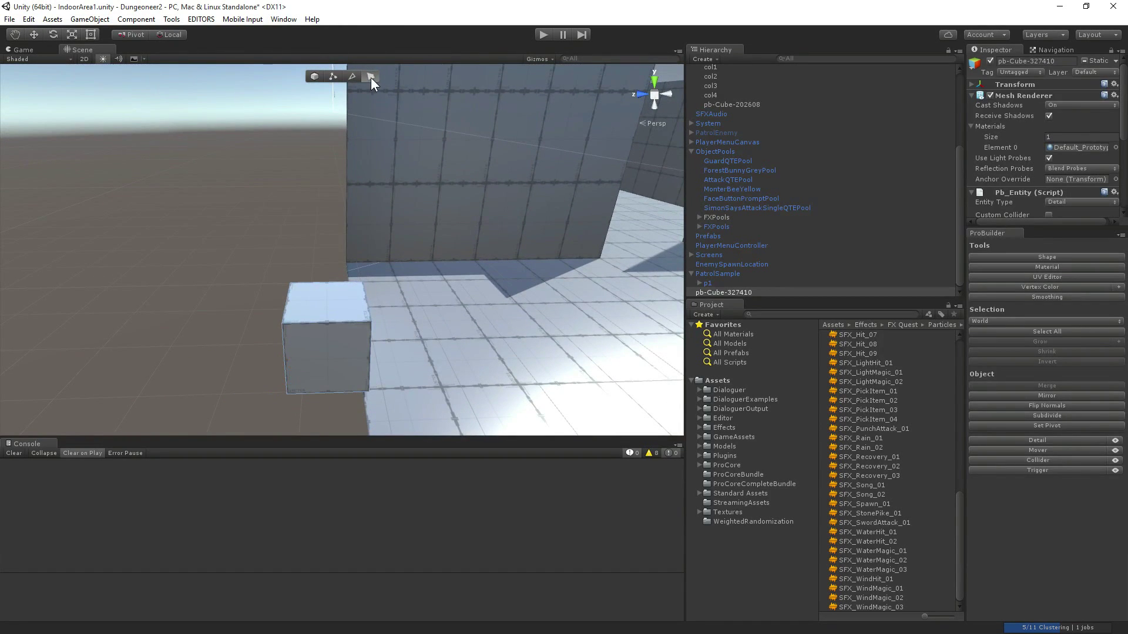
{"action": "left_click_drag", "start_coordinate": [382, 360], "coordinate": [624, 380], "text": "alt"}
{"action": "left_click", "coordinate": [281, 330]}
{"action": "left_click_drag", "start_coordinate": [506, 326], "coordinate": [378, 309], "text": "alt"}
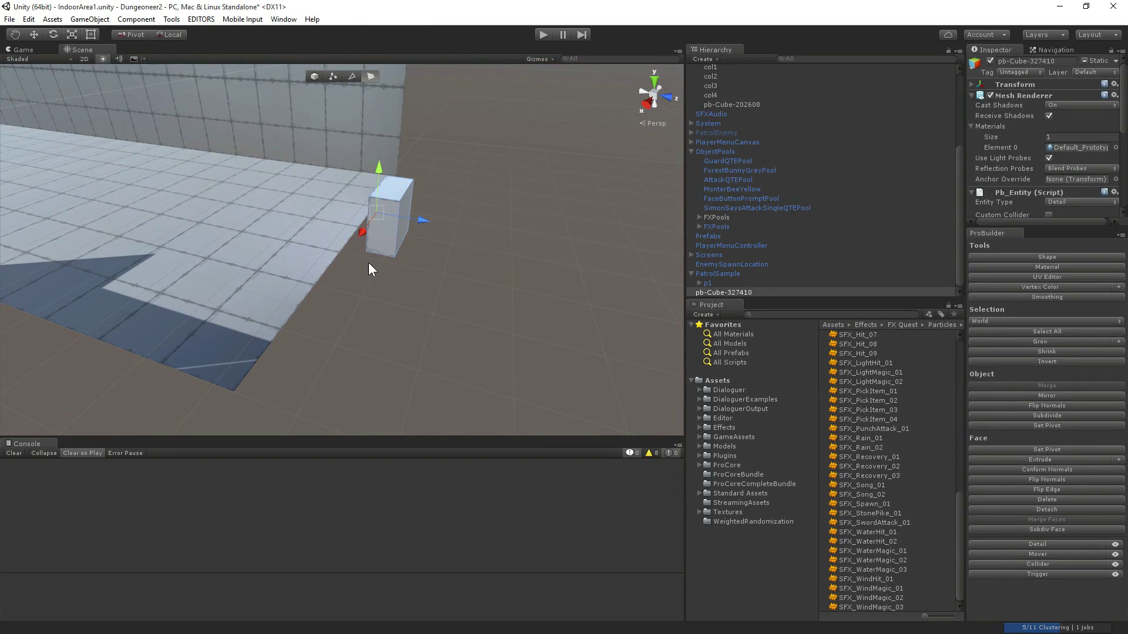
Move the thinned cube to the corner where the side wall meets the floor's open edge.
{"action": "left_click", "coordinate": [315, 77]}
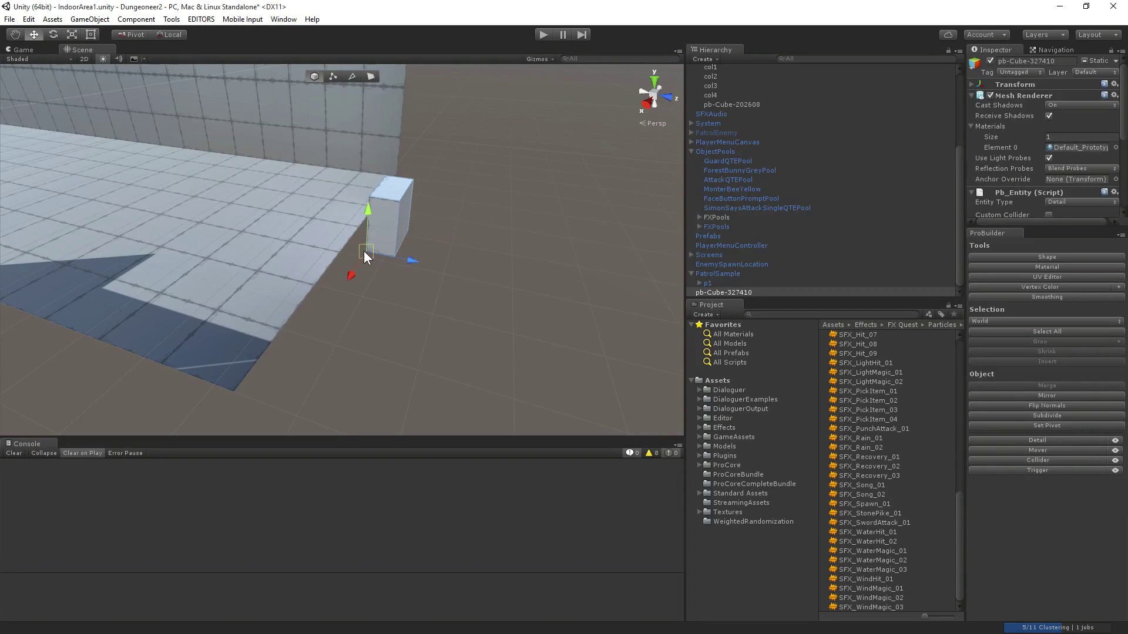
{"action": "left_click_drag", "start_coordinate": [365, 251], "coordinate": [245, 337]}
{"action": "left_click_drag", "start_coordinate": [426, 382], "coordinate": [159, 339], "text": "alt"}
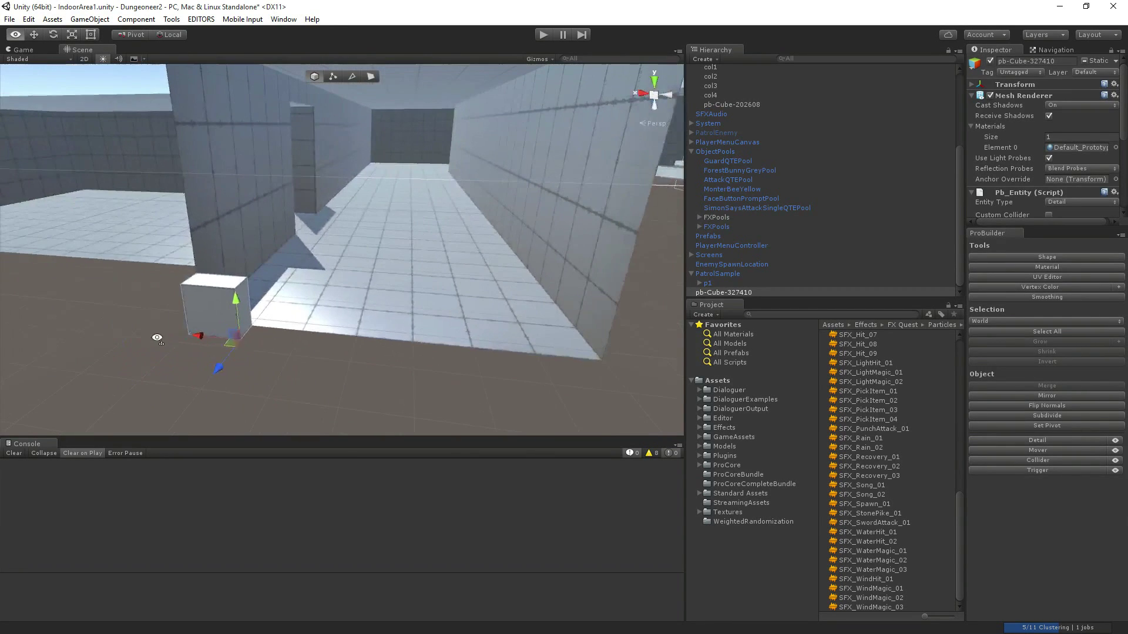
Stretch the cube's end face across the room's open end toward the opposite floor corner.
{"action": "left_click", "coordinate": [372, 74]}
{"action": "left_click", "coordinate": [245, 303]}
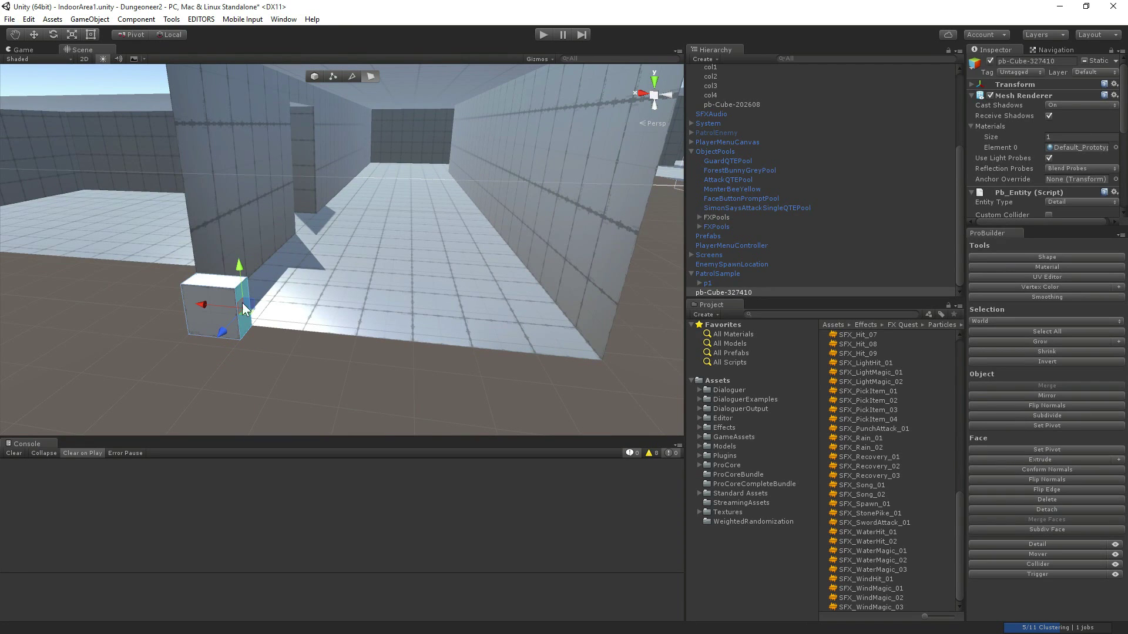
{"action": "left_click_drag", "start_coordinate": [203, 304], "coordinate": [365, 350]}
{"action": "key", "text": "ctrl+z"}
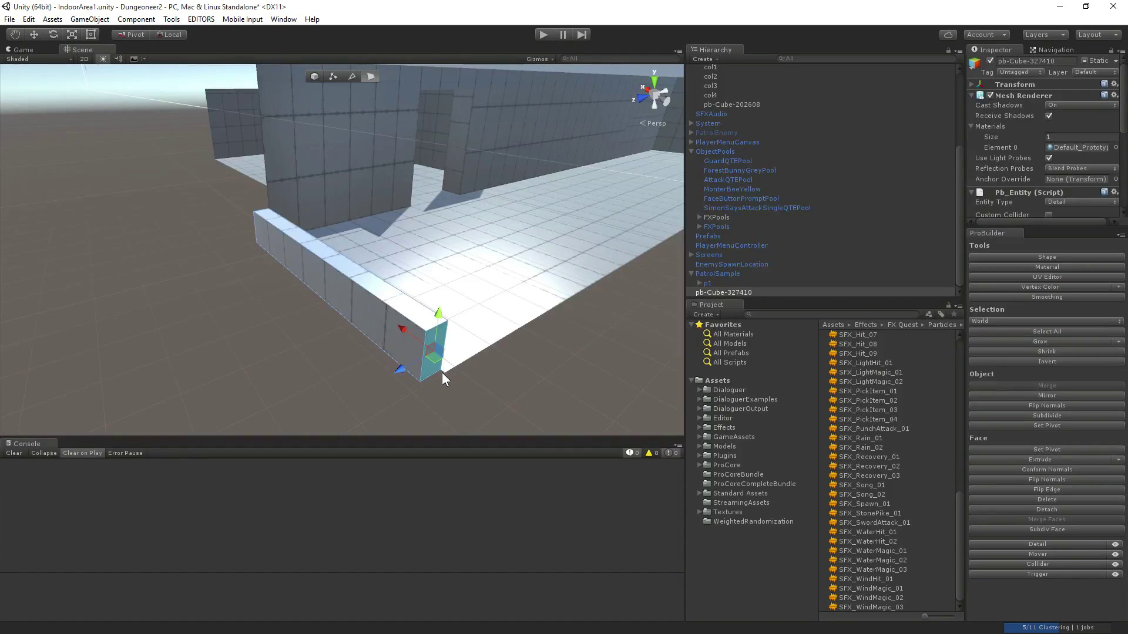
{"action": "left_click", "coordinate": [443, 360]}
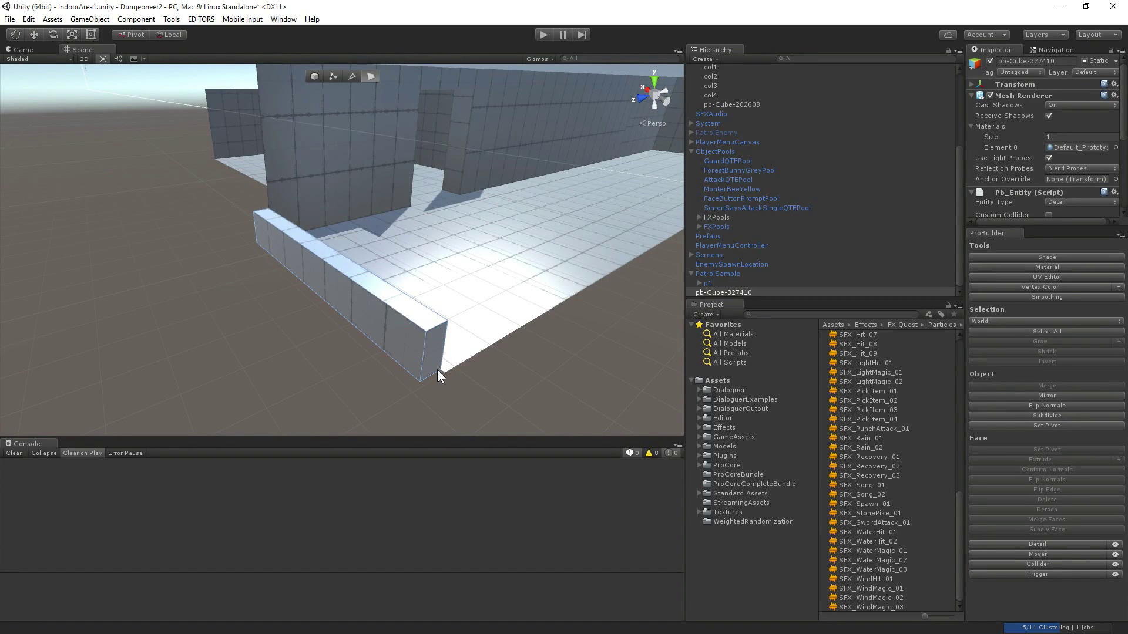
{"action": "left_click", "coordinate": [437, 366]}
{"action": "mouse_move", "coordinate": [433, 358]}
{"action": "left_mouse_down"}
{"action": "mouse_move", "coordinate": [443, 361]}
{"action": "mouse_move", "coordinate": [437, 330]}
{"action": "mouse_move", "coordinate": [428, 344]}
{"action": "left_mouse_up"}
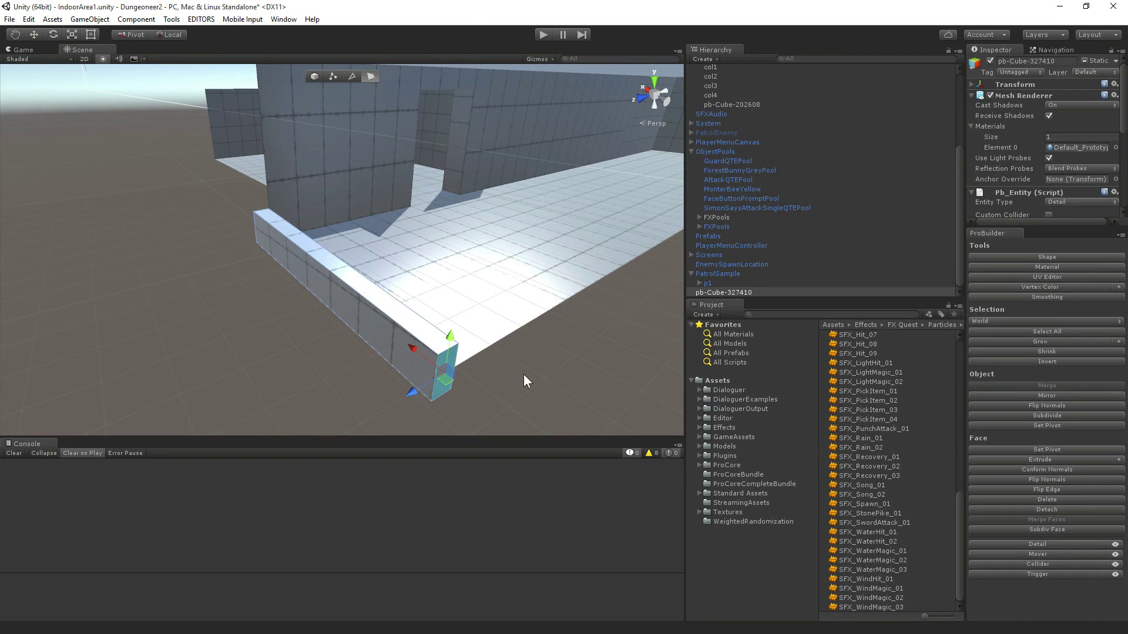
Undo the last end-face adjustments and realign the block's end face with the floor's side edge.
{"action": "right_click_drag", "start_coordinate": [524, 374], "coordinate": [458, 332]}
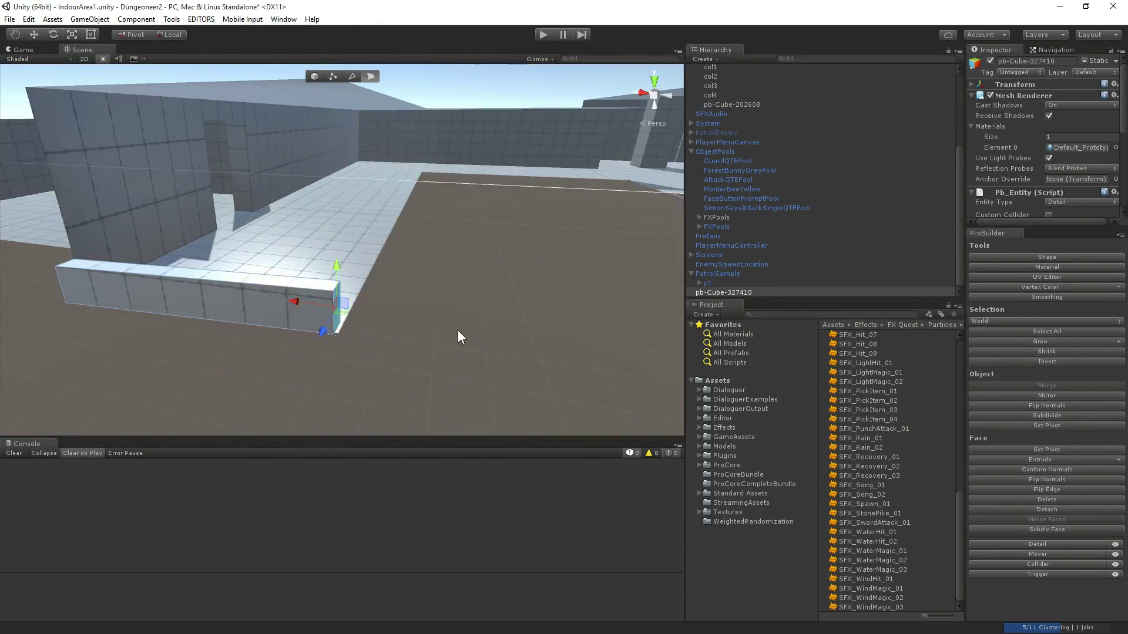
{"action": "key", "text": "ctrl+z"}
{"action": "key", "text": "ctrl+z"}
{"action": "key", "text": "ctrl+z"}
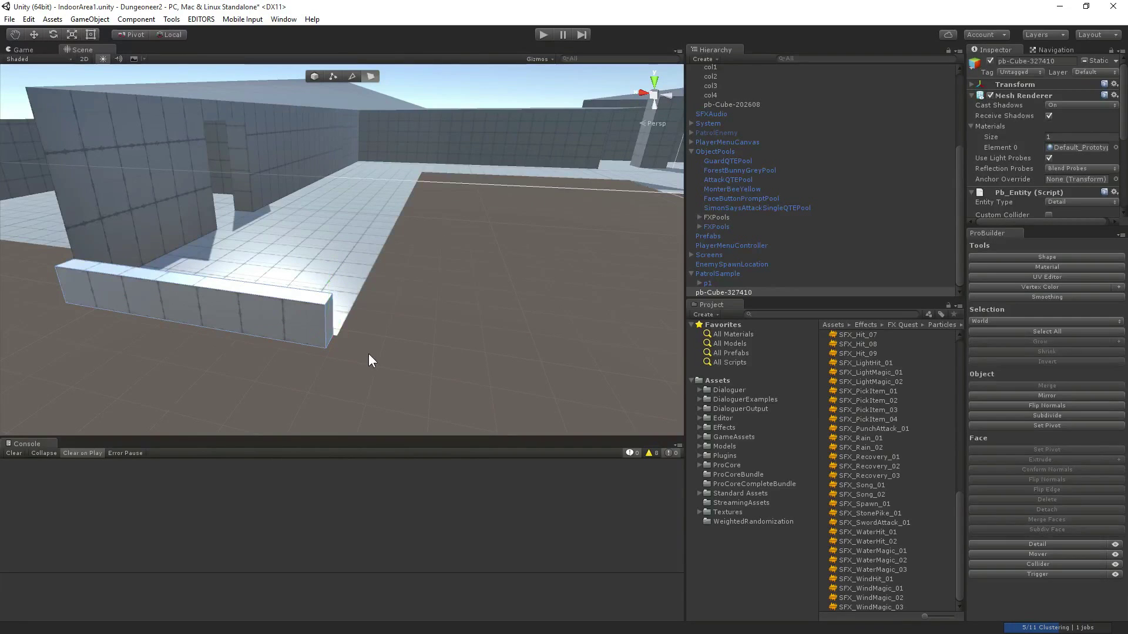
{"action": "key", "text": "w"}
{"action": "mouse_move", "coordinate": [352, 351]}
{"action": "right_mouse_down"}
{"action": "mouse_move", "coordinate": [373, 384]}
{"action": "mouse_move", "coordinate": [364, 368]}
{"action": "right_mouse_up"}
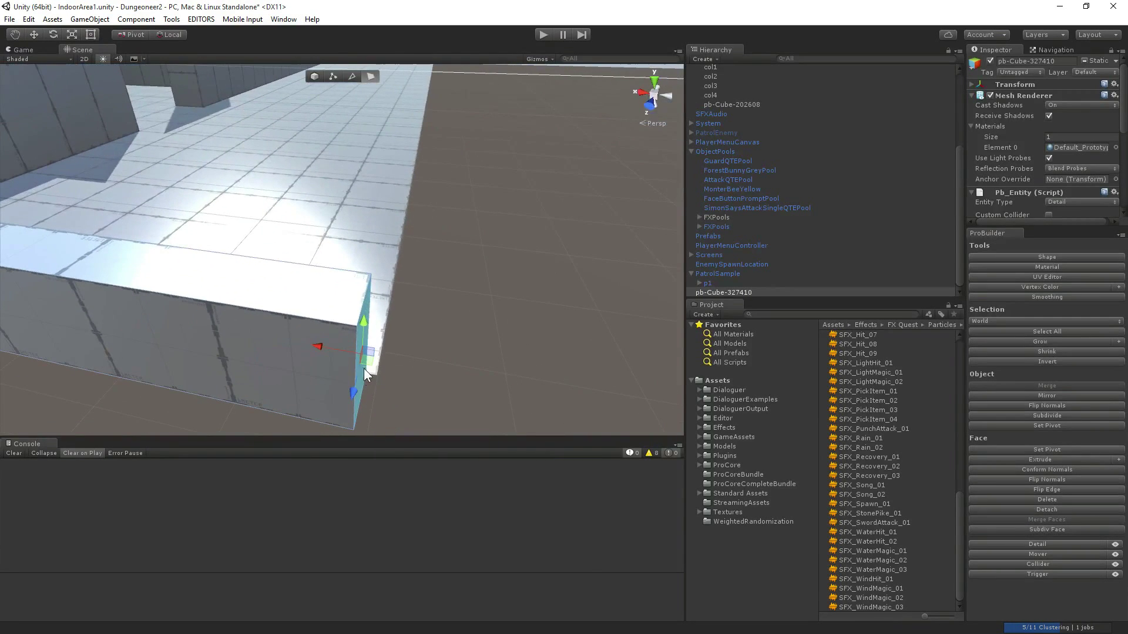
{"action": "left_click_drag", "start_coordinate": [318, 348], "coordinate": [329, 358]}
Raise the block's top face to the ceiling so it forms a full-height end wall.
{"action": "right_click_drag", "start_coordinate": [329, 358], "coordinate": [1052, 281]}
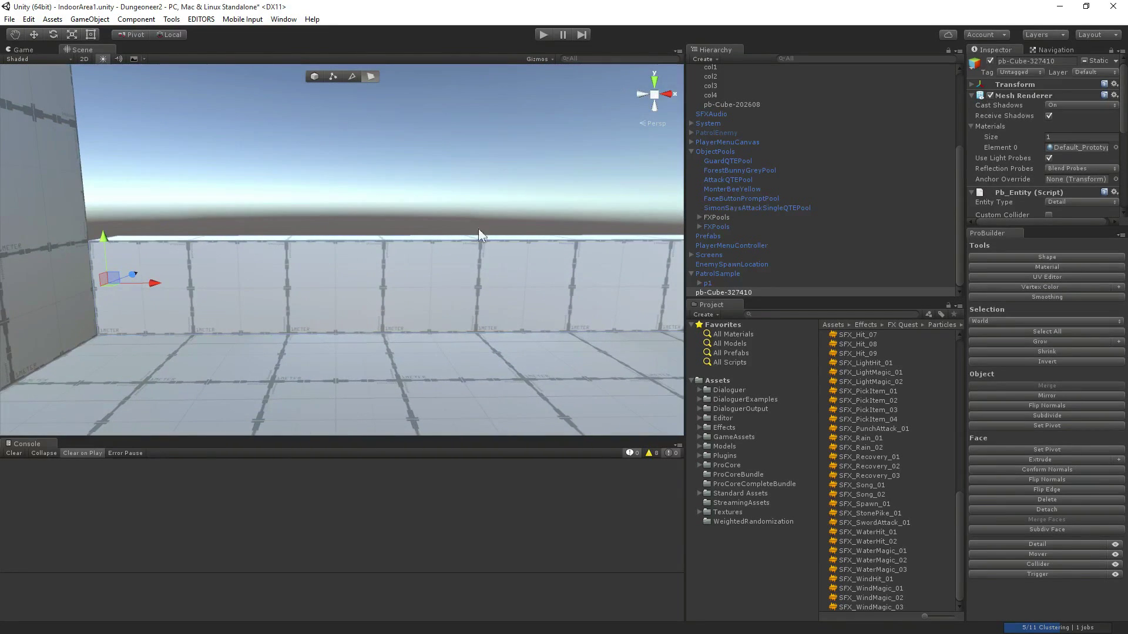
{"action": "key", "text": "w"}
{"action": "right_click_drag", "start_coordinate": [507, 269], "coordinate": [432, 234]}
{"action": "key", "text": "s"}
{"action": "left_click_drag", "start_coordinate": [421, 236], "coordinate": [439, 102]}
{"action": "key", "text": "w"}
{"action": "right_click_drag", "start_coordinate": [440, 101], "coordinate": [1060, 287]}
Examine from inside the room how the new wall closes the open end, picking its inner face.
{"action": "key", "text": "s"}
{"action": "key", "text": "a"}
{"action": "left_click", "coordinate": [283, 228]}
{"action": "right_click_drag", "start_coordinate": [338, 292], "coordinate": [919, 266]}
{"action": "key", "text": "a"}
{"action": "key", "text": "s"}
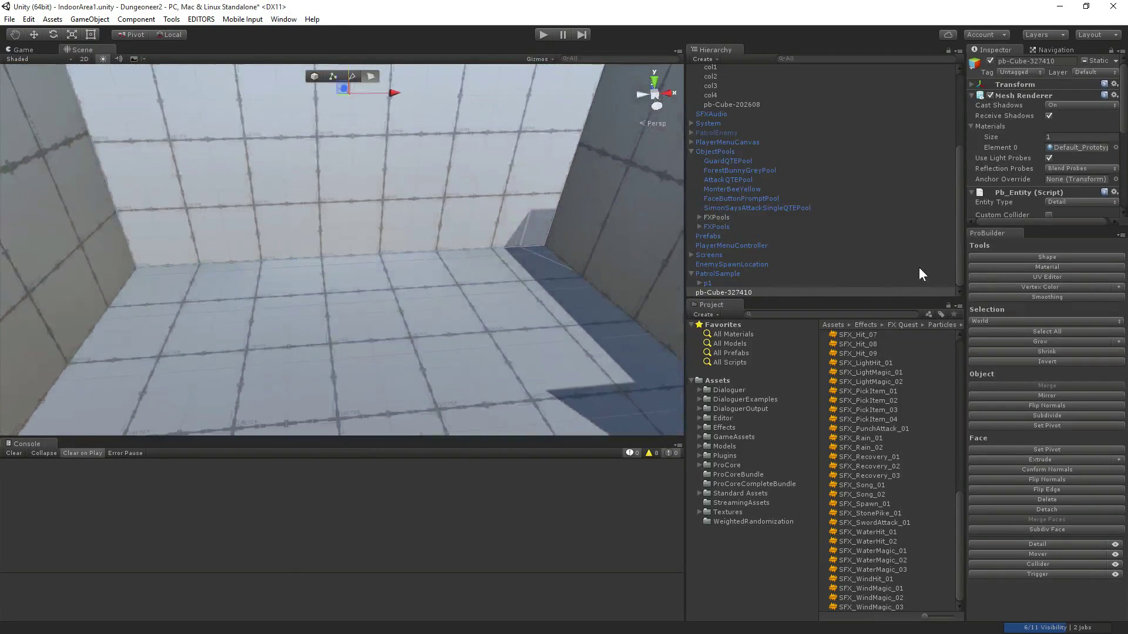
{"action": "left_click", "coordinate": [403, 177]}
{"action": "key", "text": "f"}
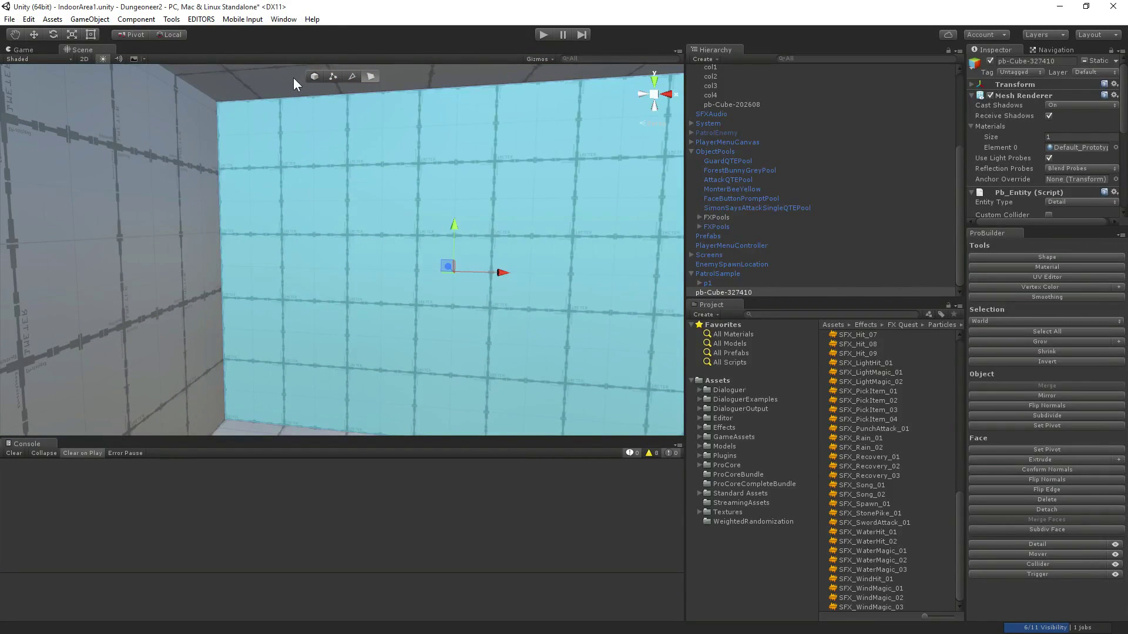
Try to select the new wall's top and bottom edges in edge mode from inside the room.
{"action": "left_click", "coordinate": [355, 76]}
{"action": "right_click_drag", "start_coordinate": [428, 197], "coordinate": [432, 301]}
{"action": "left_click", "coordinate": [404, 374]}
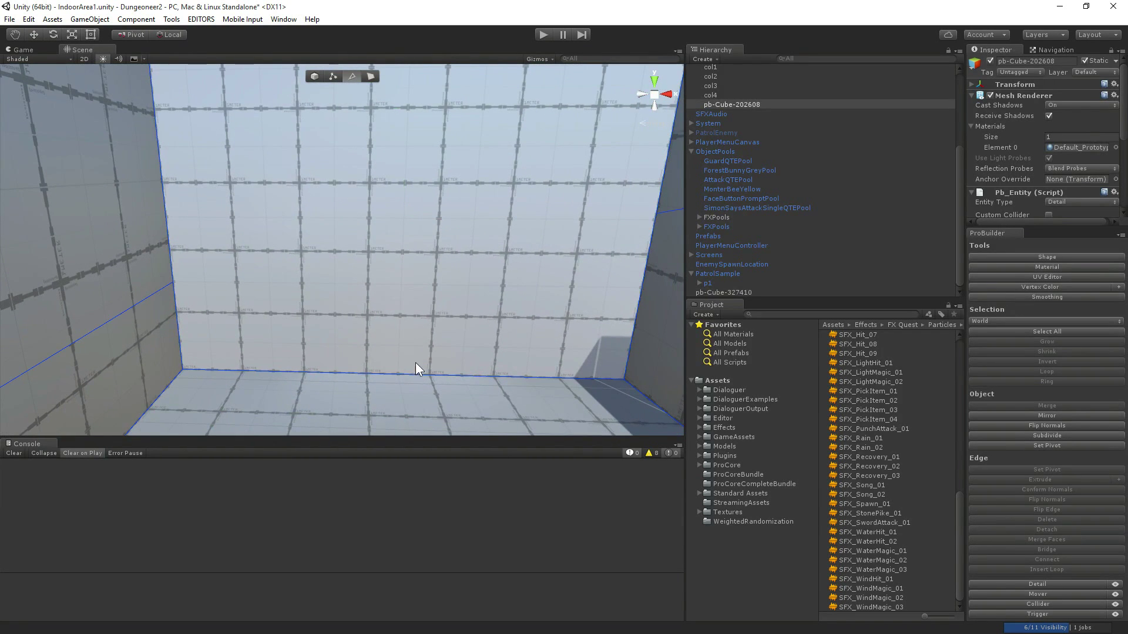
{"action": "left_click", "coordinate": [393, 278]}
{"action": "right_click_drag", "start_coordinate": [393, 234], "coordinate": [417, 134]}
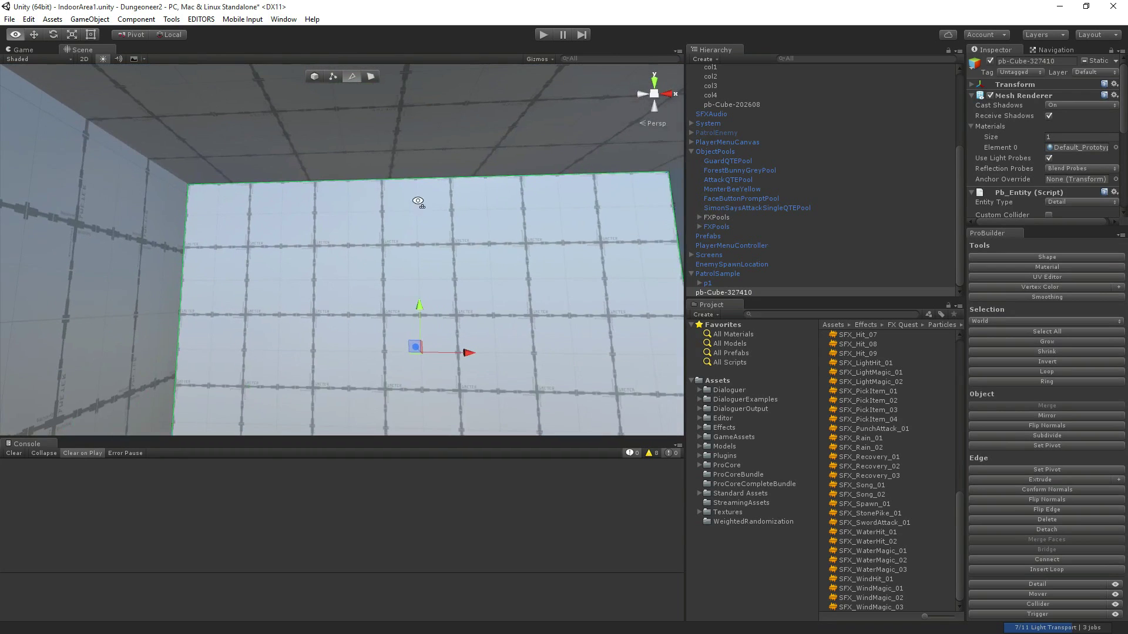
{"action": "left_click", "coordinate": [426, 184]}
{"action": "right_click_drag", "start_coordinate": [429, 287], "coordinate": [427, 407]}
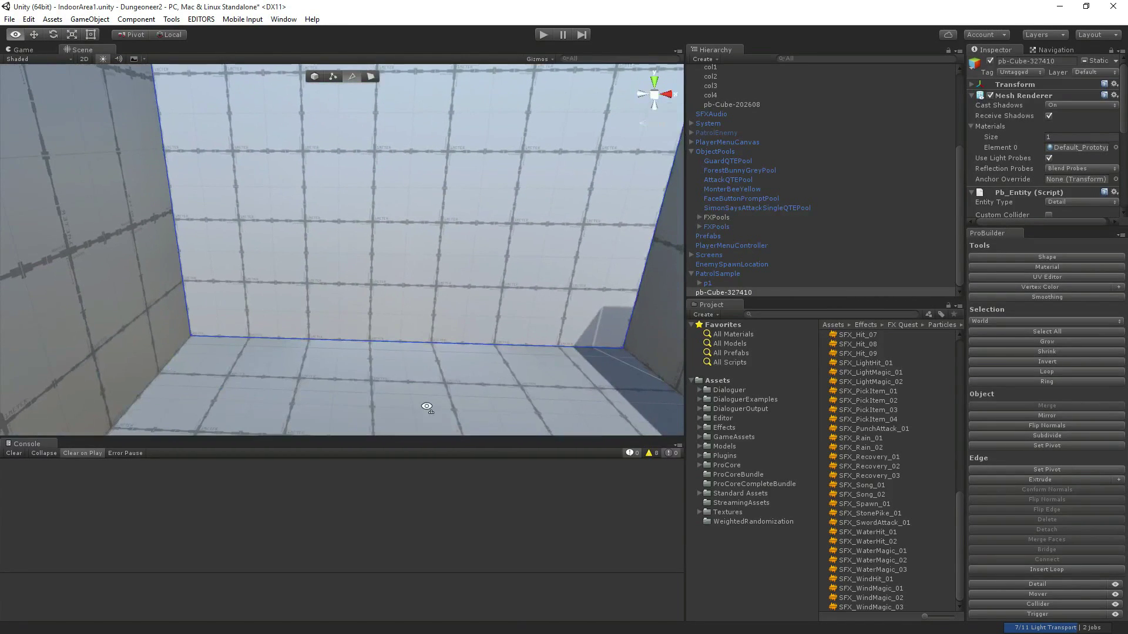
{"action": "left_click", "coordinate": [407, 342], "text": "shift"}
{"action": "left_click", "coordinate": [412, 342], "text": "shift"}
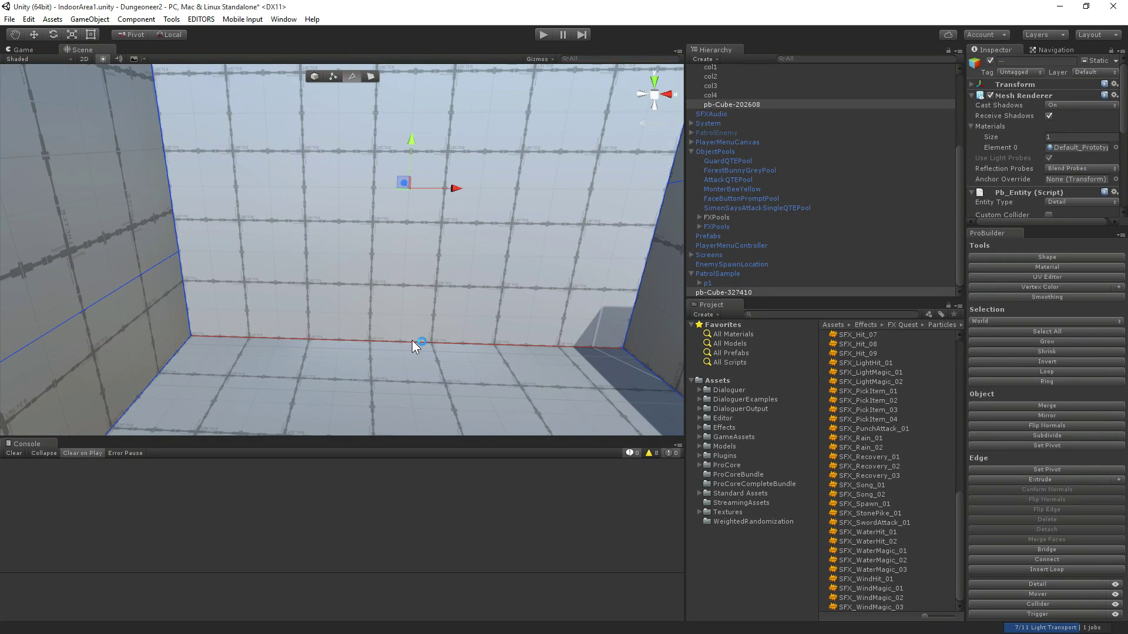
{"action": "right_click_drag", "start_coordinate": [412, 341], "coordinate": [758, 286]}
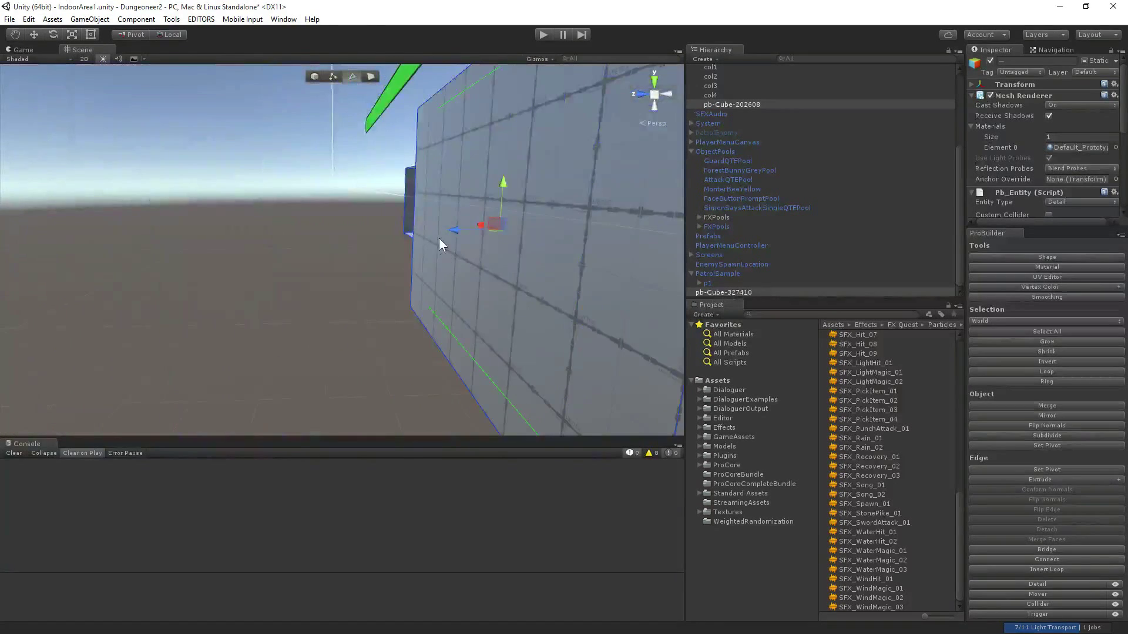
{"action": "key", "text": "Escape"}
Move the new wall along the Z axis away from the room so it stands free.
{"action": "left_click", "coordinate": [513, 233]}
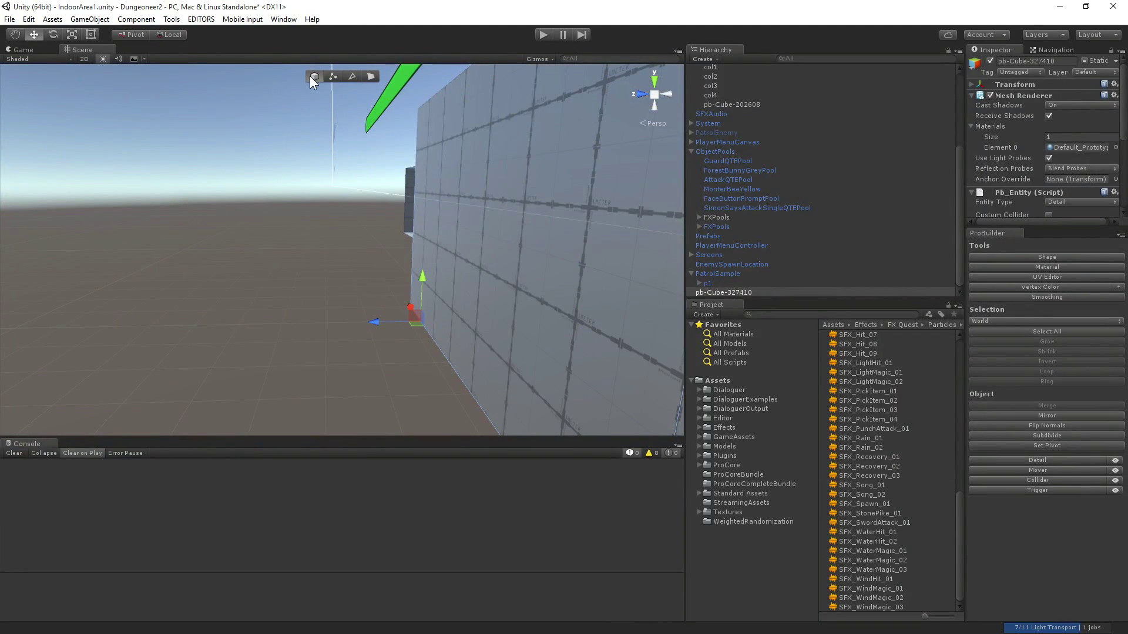
{"action": "left_click_drag", "start_coordinate": [371, 322], "coordinate": [217, 336]}
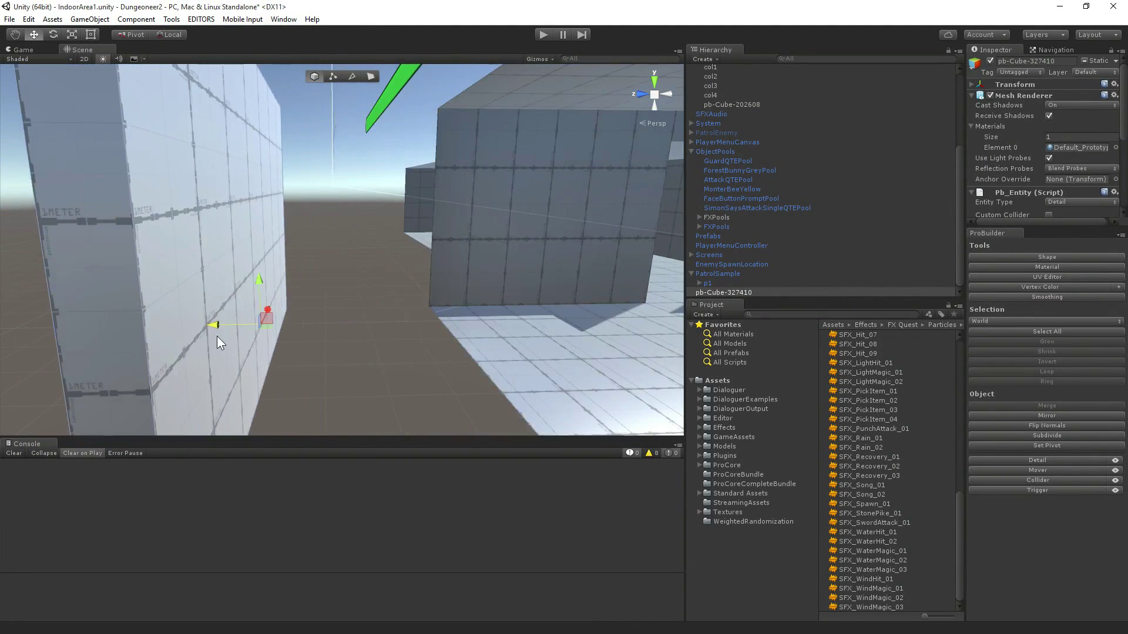
{"action": "right_click_drag", "start_coordinate": [388, 344], "coordinate": [136, 278]}
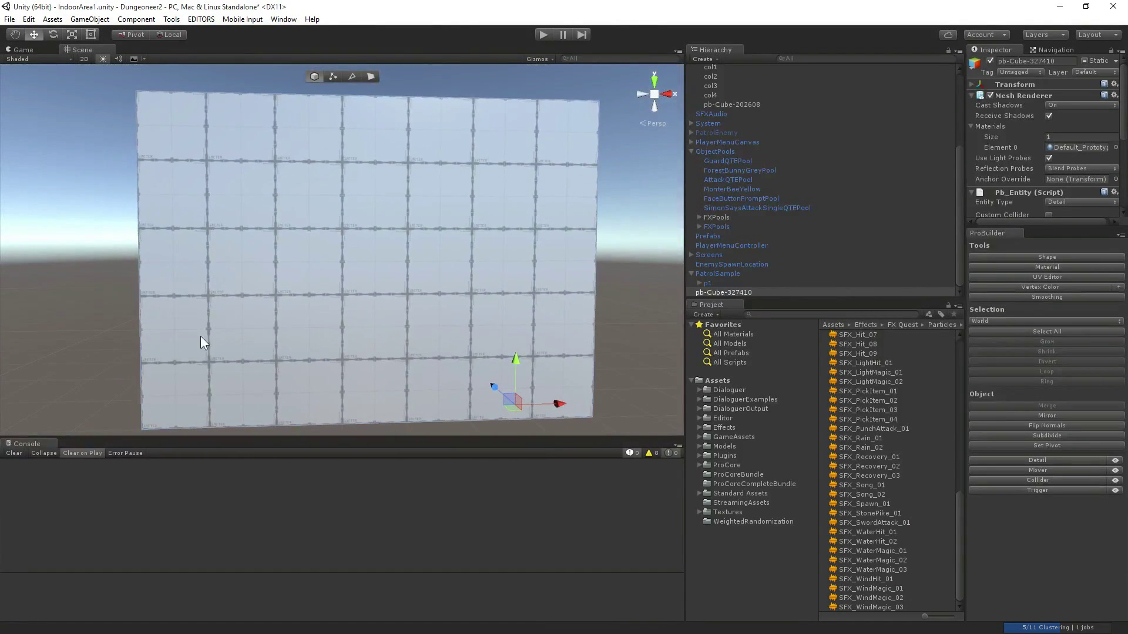
Select the top and bottom edges of the free-standing wall's large face in edge mode.
{"action": "left_click", "coordinate": [351, 76]}
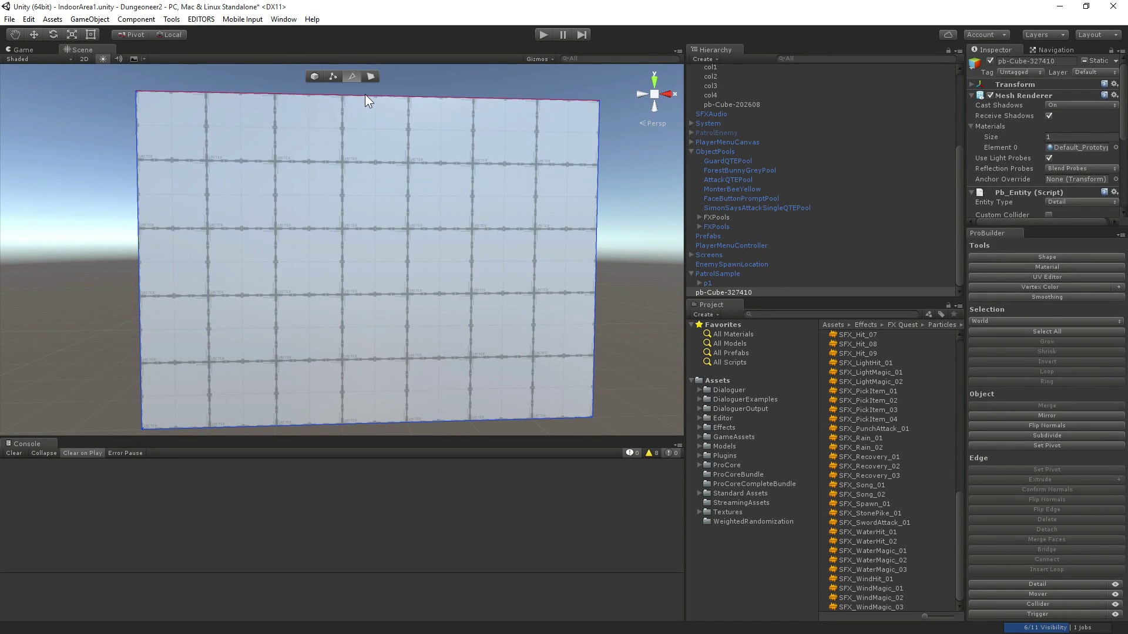
{"action": "left_click", "coordinate": [364, 96]}
{"action": "right_click_drag", "start_coordinate": [365, 96], "coordinate": [424, 228]}
{"action": "left_click", "coordinate": [385, 314], "text": "shift"}
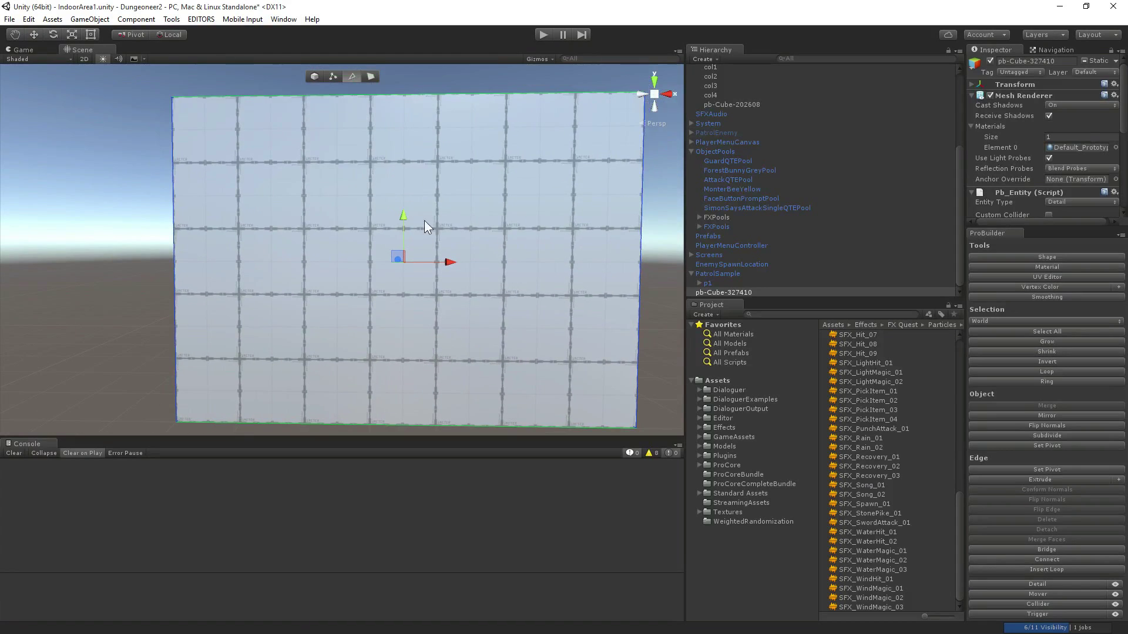
Try to cut two vertical edges into the wall's large face by connecting top and bottom edges, each placed two grid squares in.
{"action": "left_click", "coordinate": [1042, 560]}
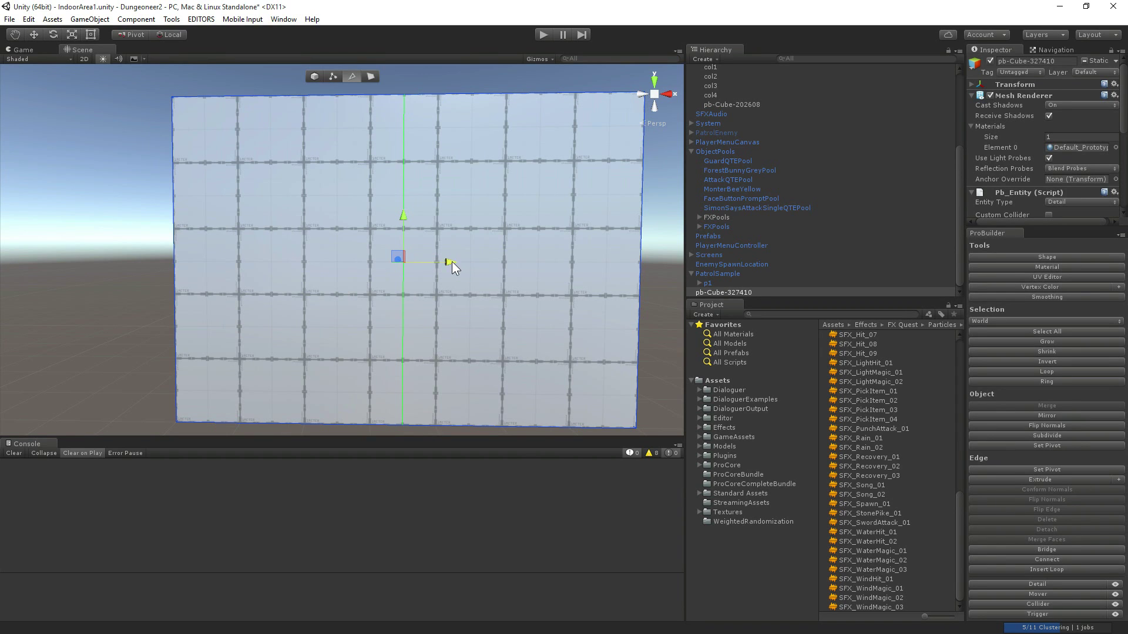
{"action": "left_click_drag", "start_coordinate": [452, 262], "coordinate": [552, 263]}
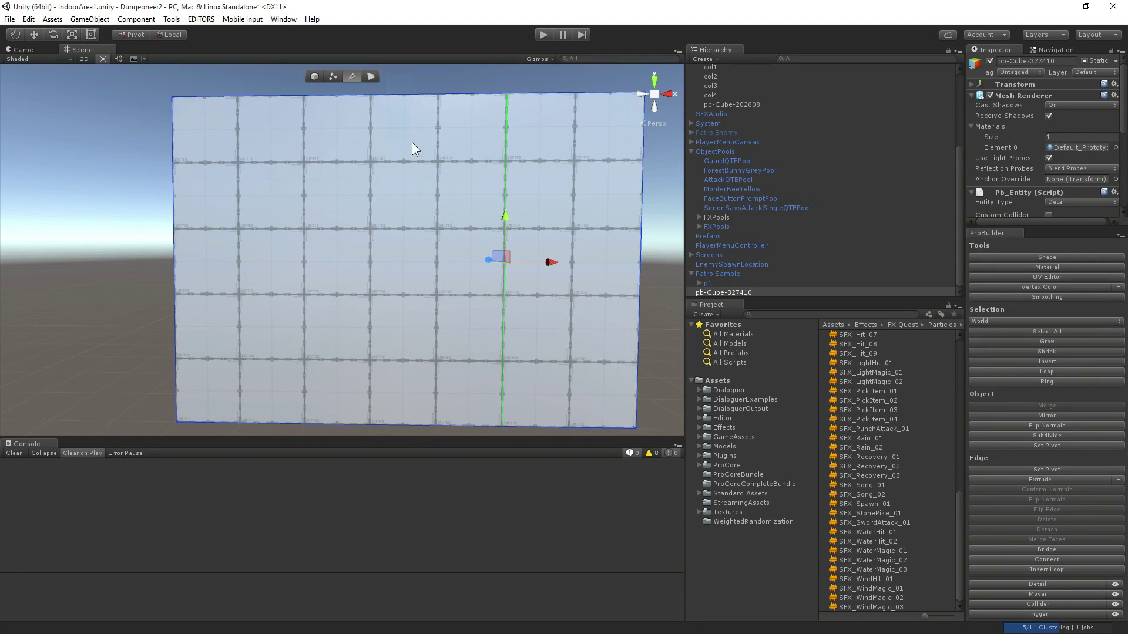
{"action": "left_click", "coordinate": [416, 411]}
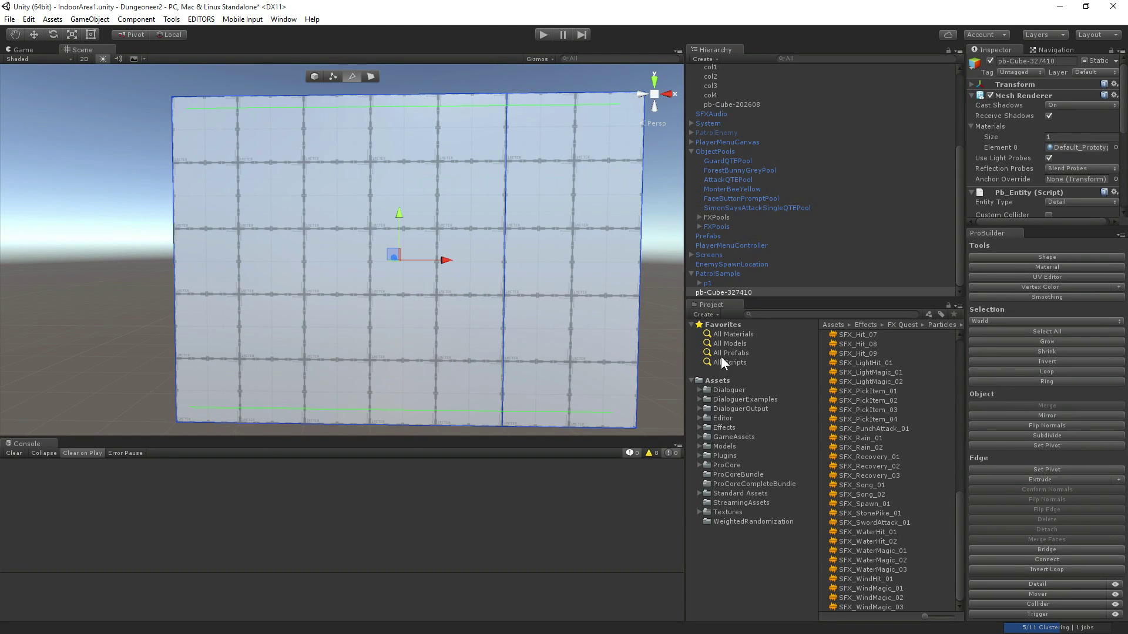
{"action": "left_click", "coordinate": [1049, 558]}
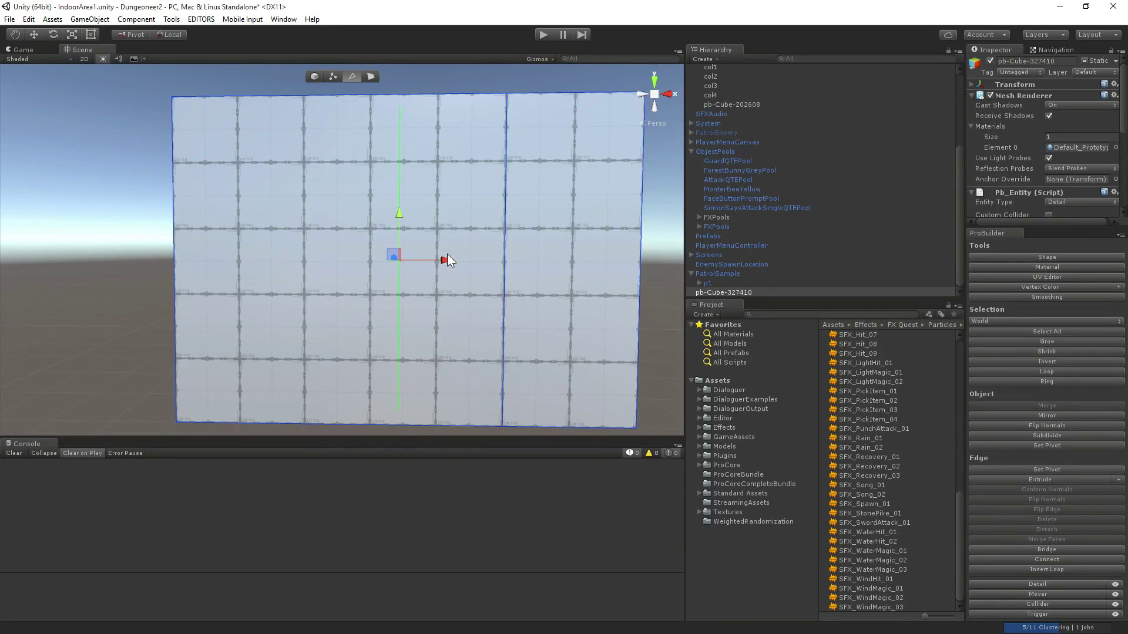
{"action": "left_click_drag", "start_coordinate": [446, 259], "coordinate": [353, 263]}
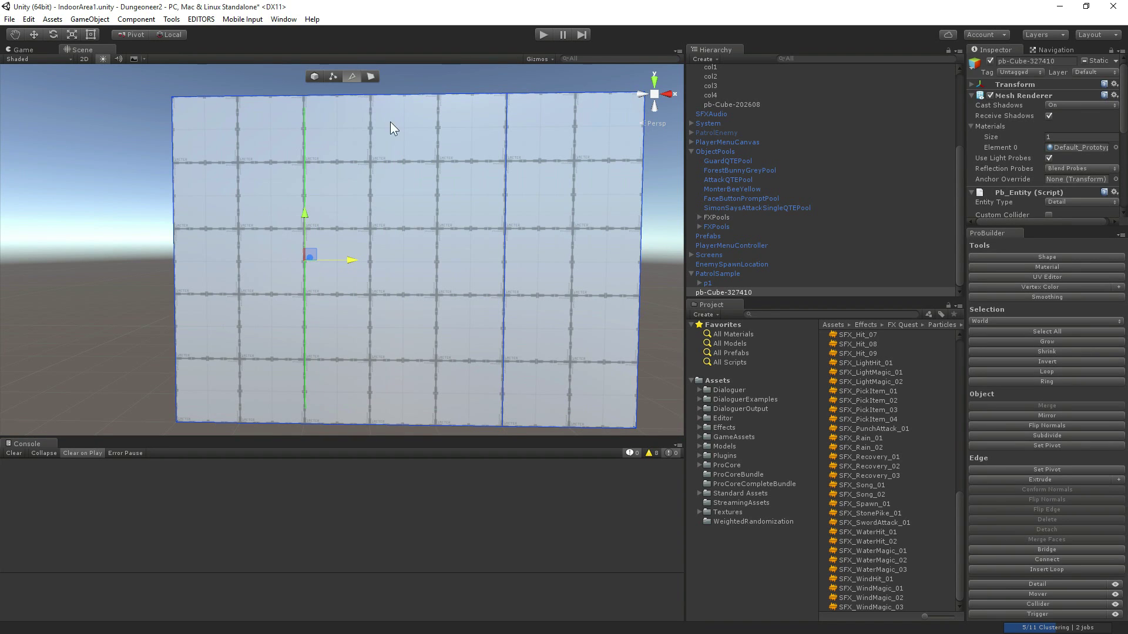
Pick the face section beside the vertical cut and examine which edges bound it.
{"action": "left_click", "coordinate": [292, 154]}
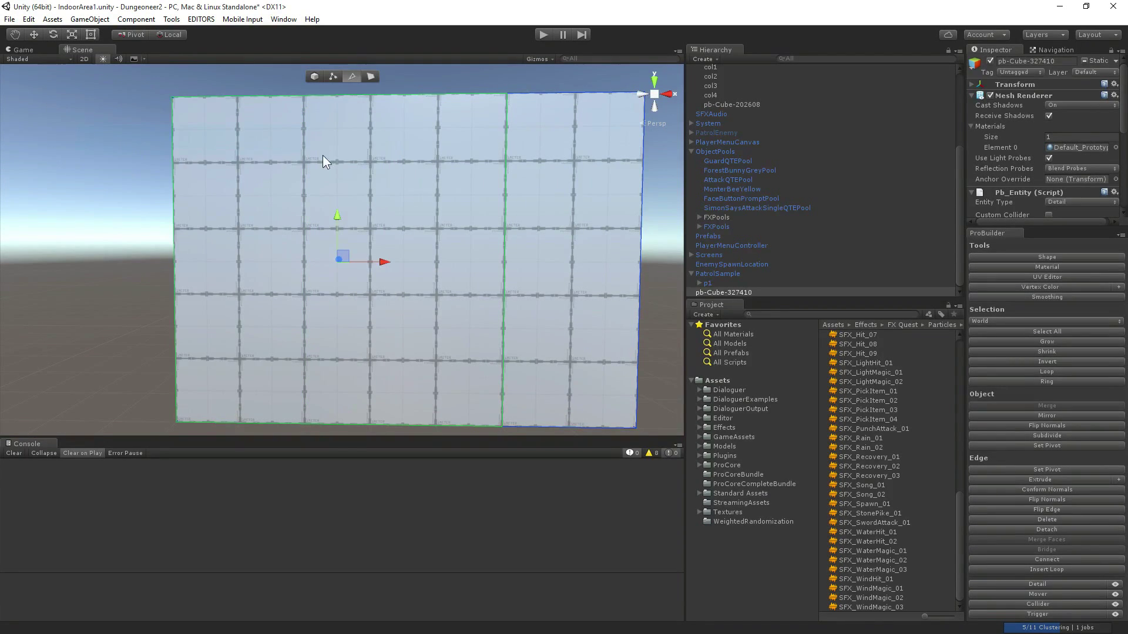
{"action": "left_click", "coordinate": [667, 175]}
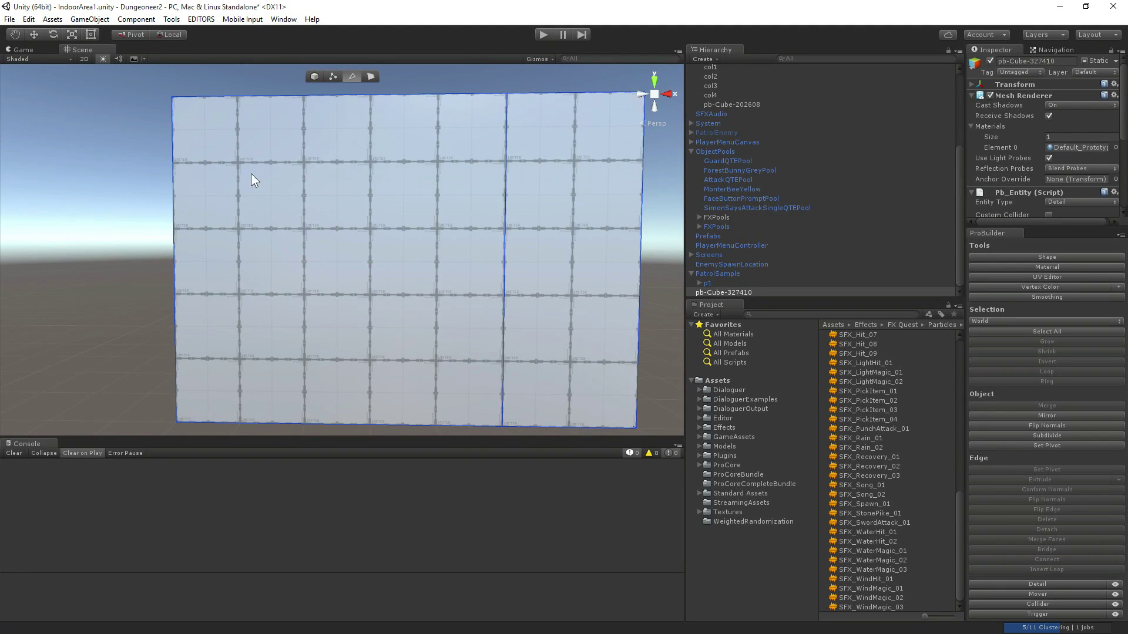
{"action": "left_click_drag", "start_coordinate": [252, 174], "coordinate": [209, 160], "text": "alt"}
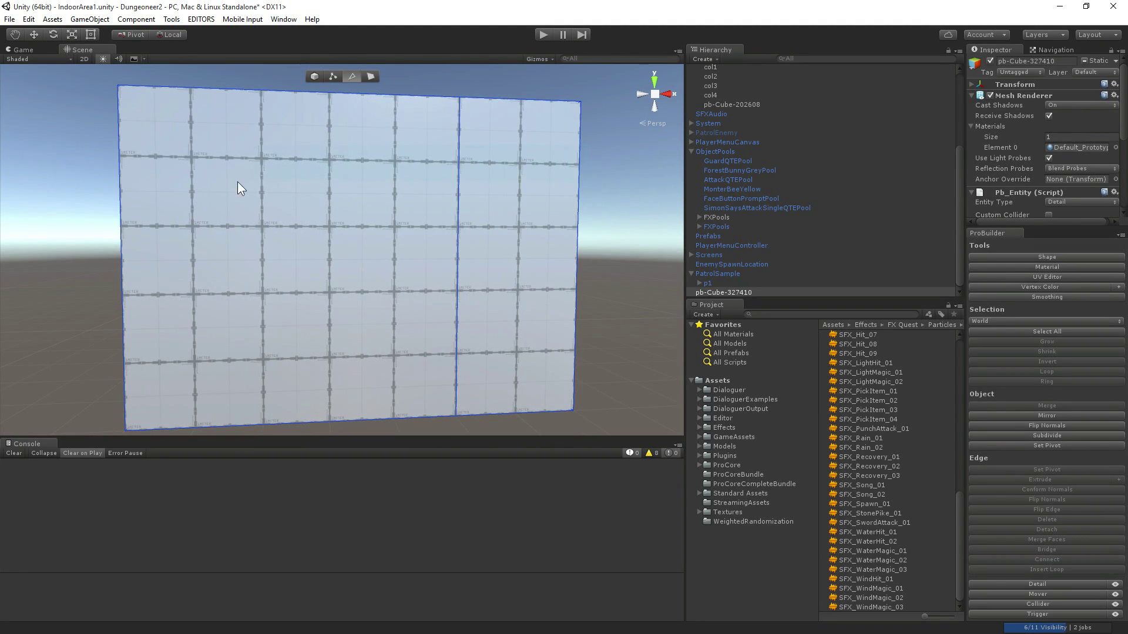
{"action": "left_click", "coordinate": [218, 157]}
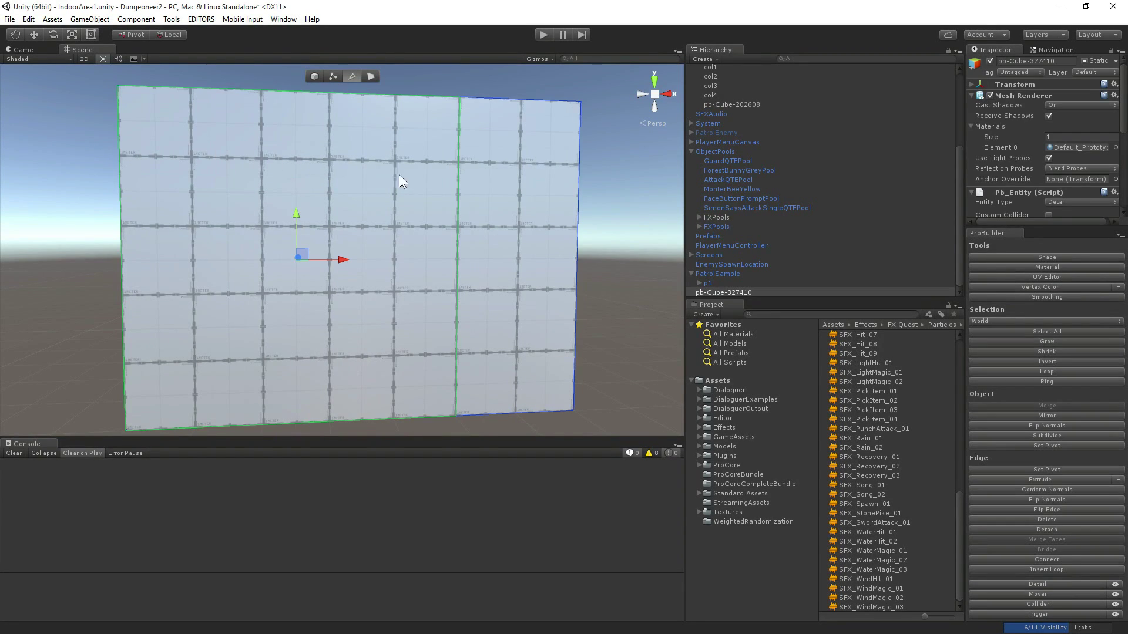
{"action": "right_click_drag", "start_coordinate": [388, 208], "coordinate": [355, 211]}
{"action": "key", "text": "d"}
{"action": "key", "text": "w"}
{"action": "key", "text": "a"}
{"action": "key", "text": "s"}
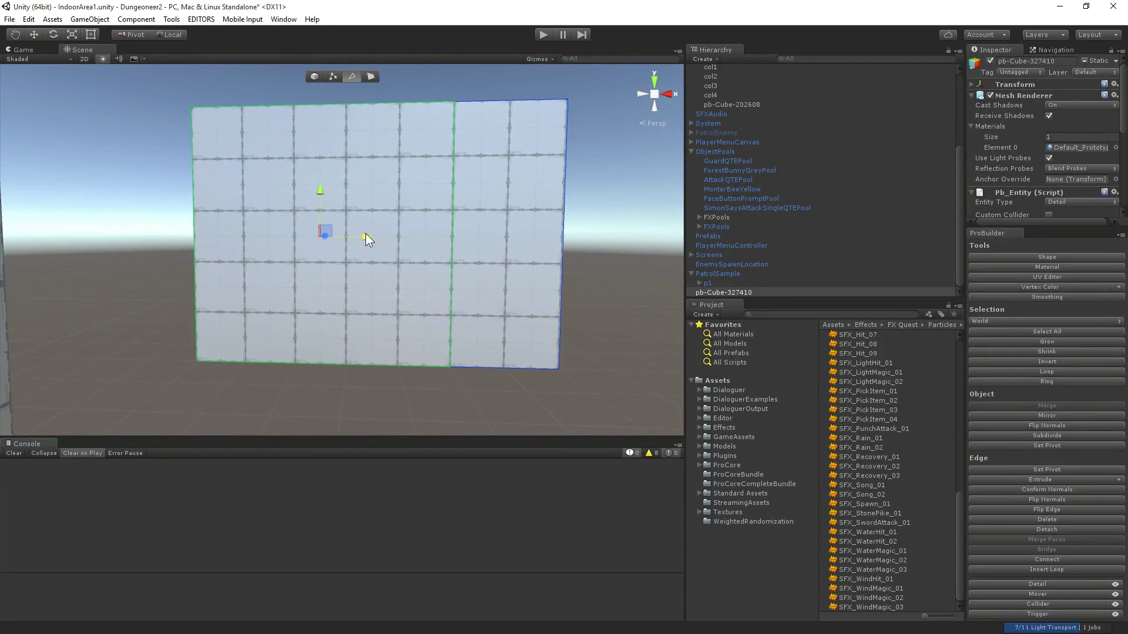
Try to shift the picked face section slightly along the X axis.
{"action": "mouse_move", "coordinate": [365, 235]}
{"action": "left_mouse_down"}
{"action": "mouse_move", "coordinate": [234, 239]}
{"action": "mouse_move", "coordinate": [385, 235]}
{"action": "left_mouse_up"}
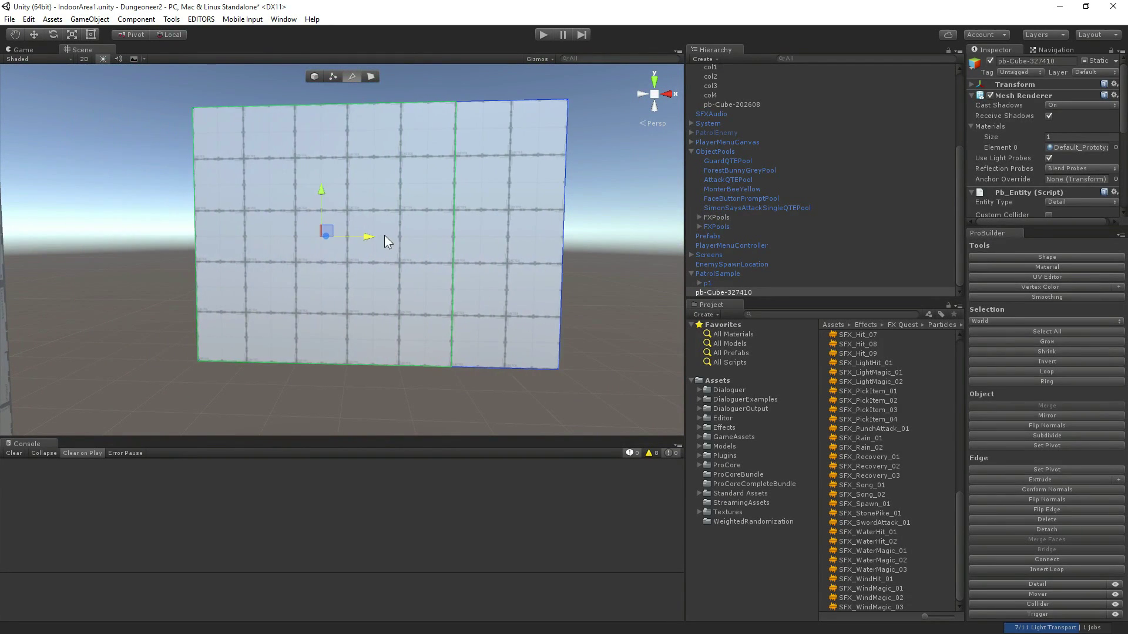
{"action": "key", "text": "g"}
{"action": "left_click", "coordinate": [397, 258]}
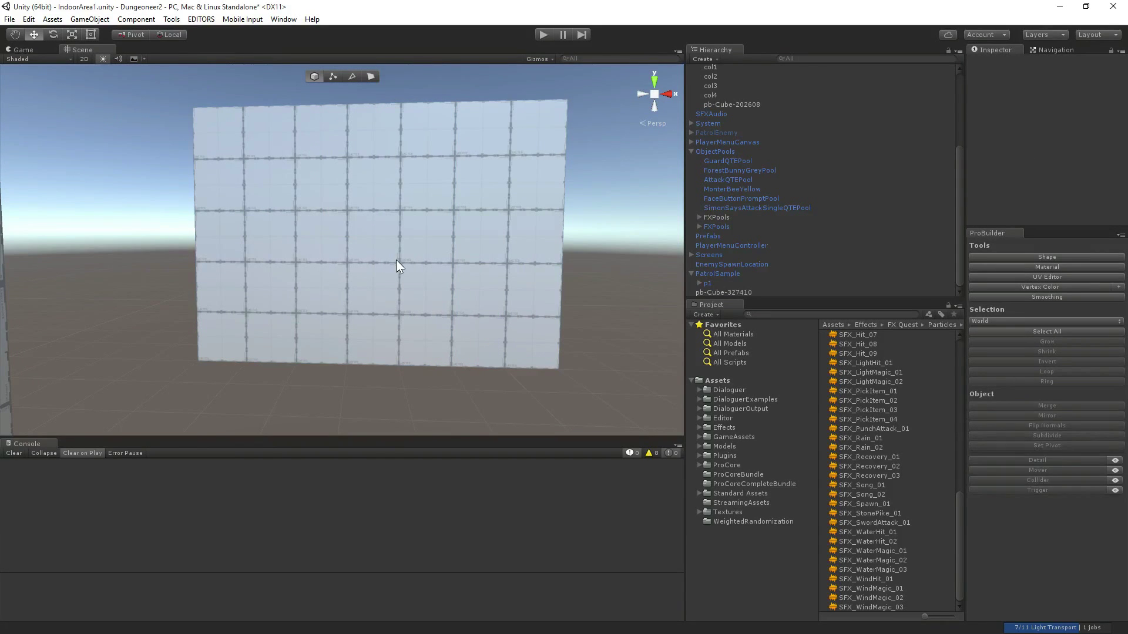
Reselect the wall in edge mode and examine its back side, picking the vertical edge there.
{"action": "left_click", "coordinate": [359, 197]}
{"action": "left_click", "coordinate": [352, 77]}
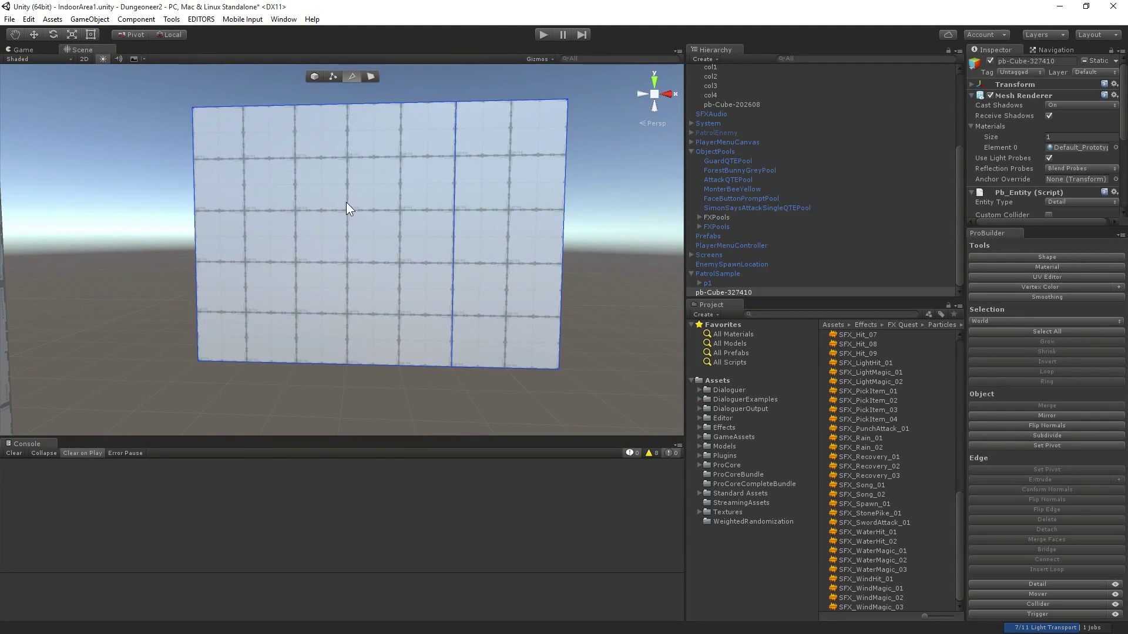
{"action": "left_click", "coordinate": [347, 202]}
{"action": "right_click_drag", "start_coordinate": [468, 226], "coordinate": [731, 200]}
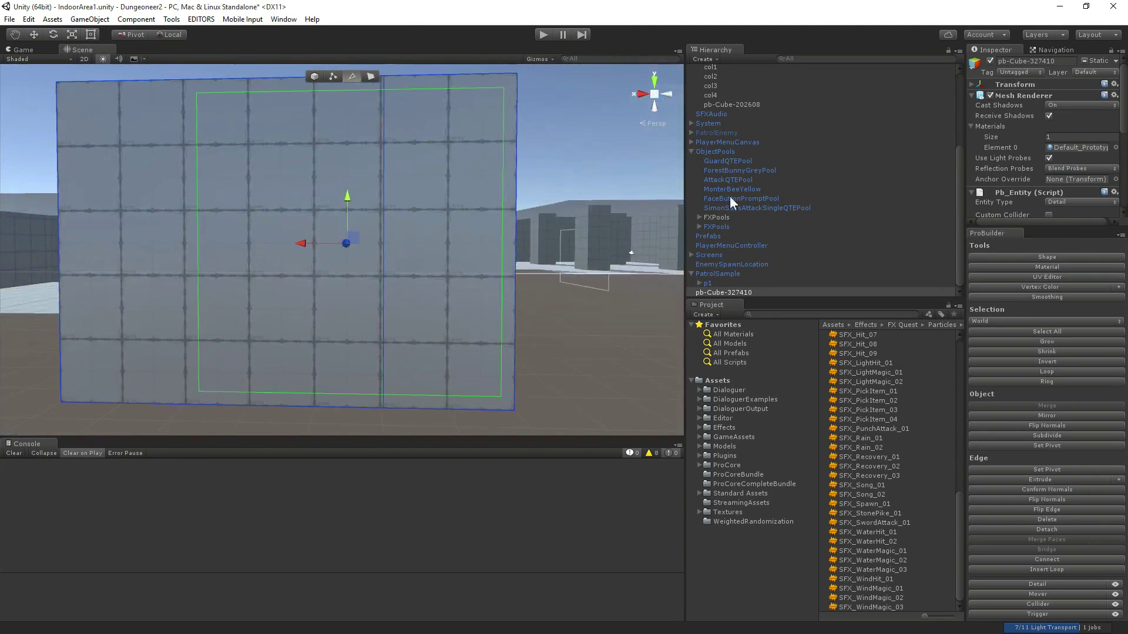
{"action": "left_click", "coordinate": [385, 234]}
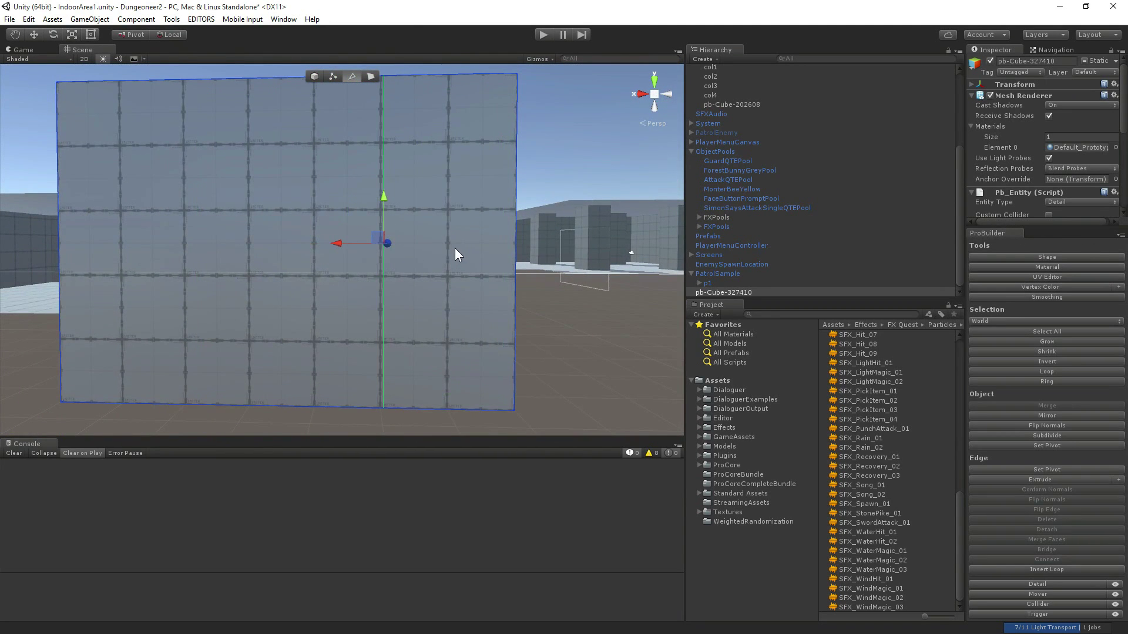
{"action": "right_click_drag", "start_coordinate": [456, 232], "coordinate": [357, 254]}
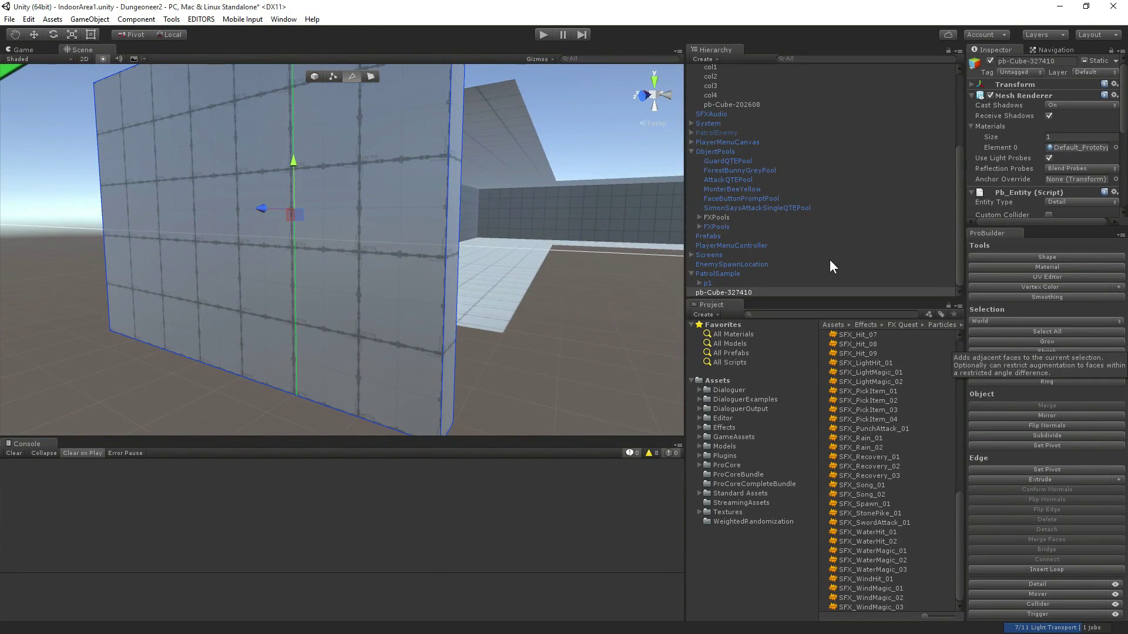
Undo the vertical edge cuts, going back to the selected top and bottom edges of the wall's large face.
{"action": "left_click", "coordinate": [506, 298]}
{"action": "key", "text": "ctrl+z"}
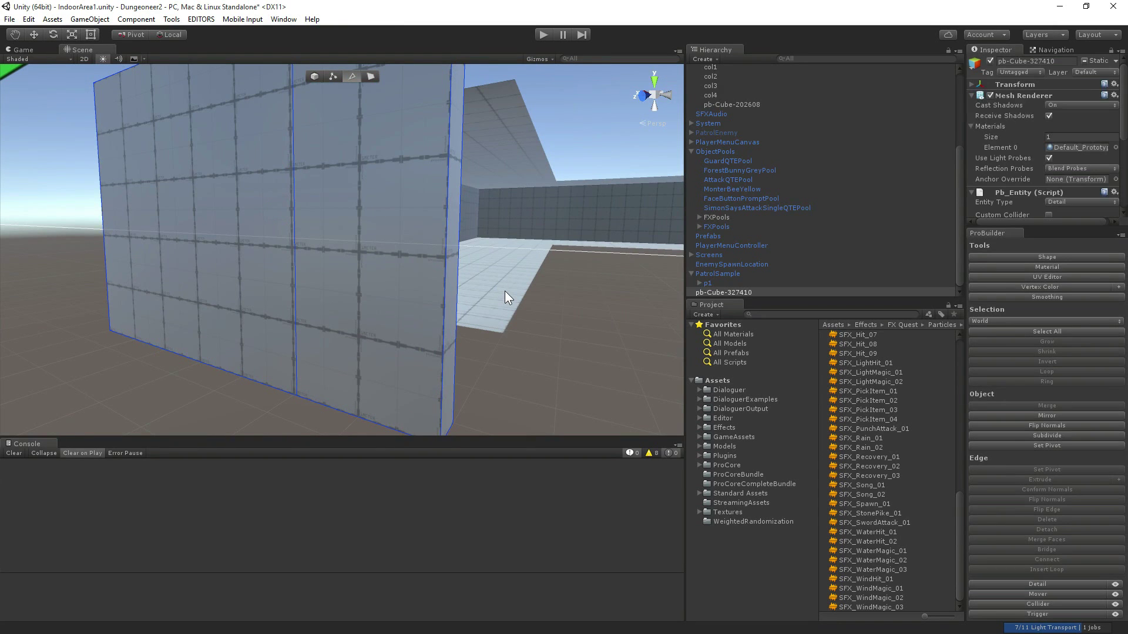
{"action": "key", "text": "ctrl+z"}
{"action": "key", "text": "ctrl+z"}
{"action": "key", "text": "ctrl+z"}
{"action": "key", "text": "ctrl+z"}
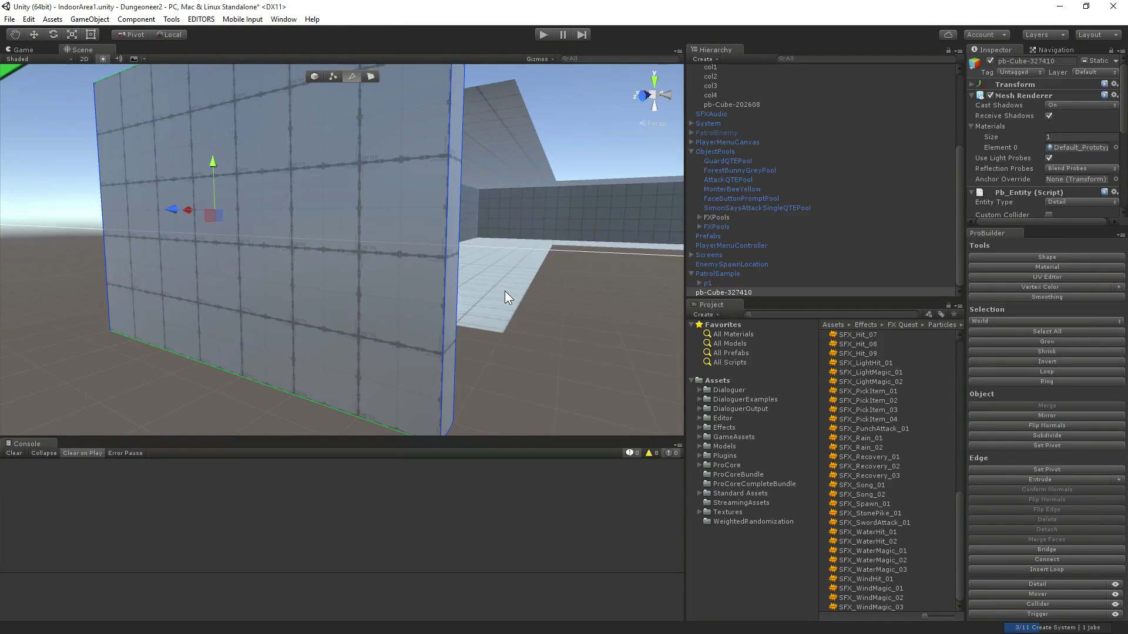
Connect the large face's top and bottom edges and place the vertical edge two grid squares in from the wall's +X end.
{"action": "left_click_drag", "start_coordinate": [506, 291], "coordinate": [120, 317], "text": "alt"}
{"action": "left_click", "coordinate": [402, 196]}
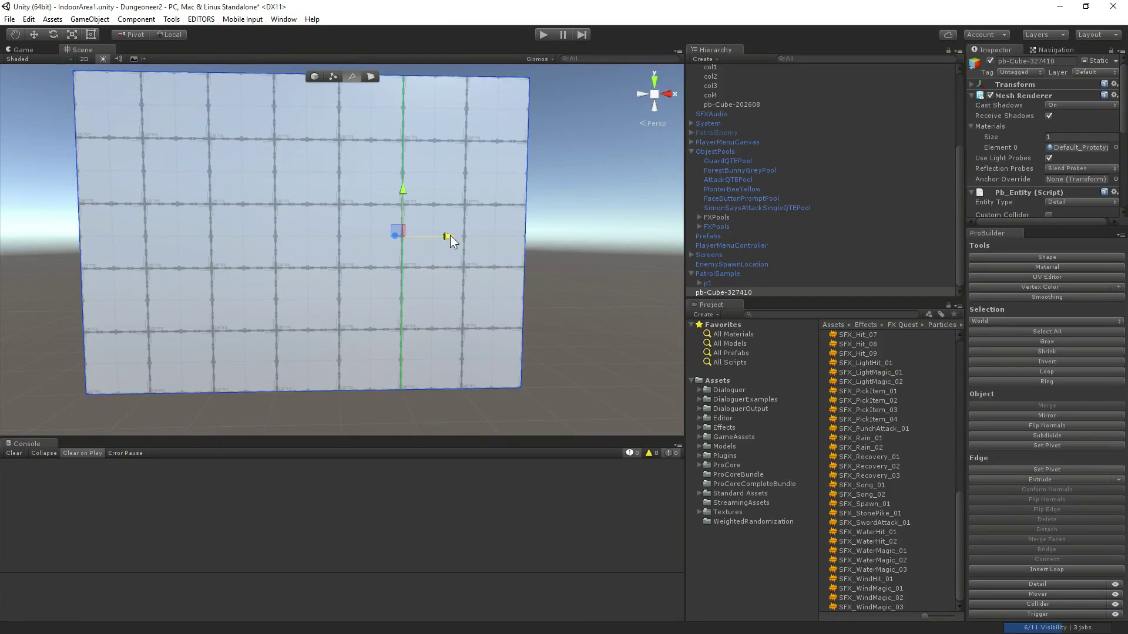
{"action": "left_click_drag", "start_coordinate": [451, 235], "coordinate": [460, 257]}
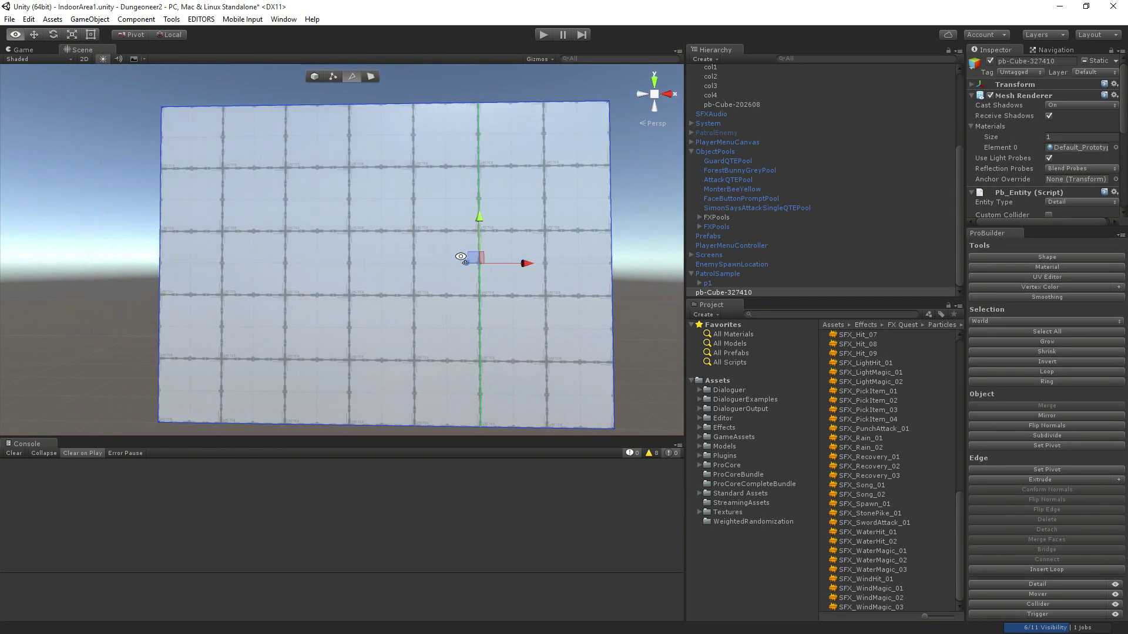
Connect the wider section's top and bottom edges and place that vertical edge two grid squares in from the wall's -X end.
{"action": "left_click", "coordinate": [380, 421]}
{"action": "left_click", "coordinate": [399, 107], "text": "shift"}
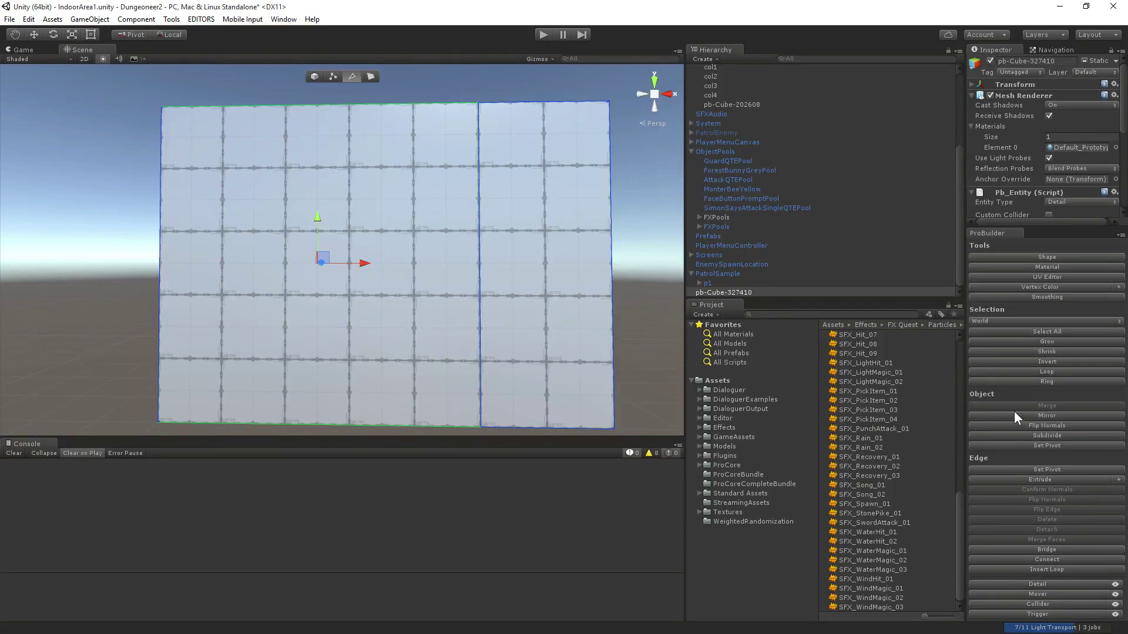
{"action": "left_click", "coordinate": [1049, 561]}
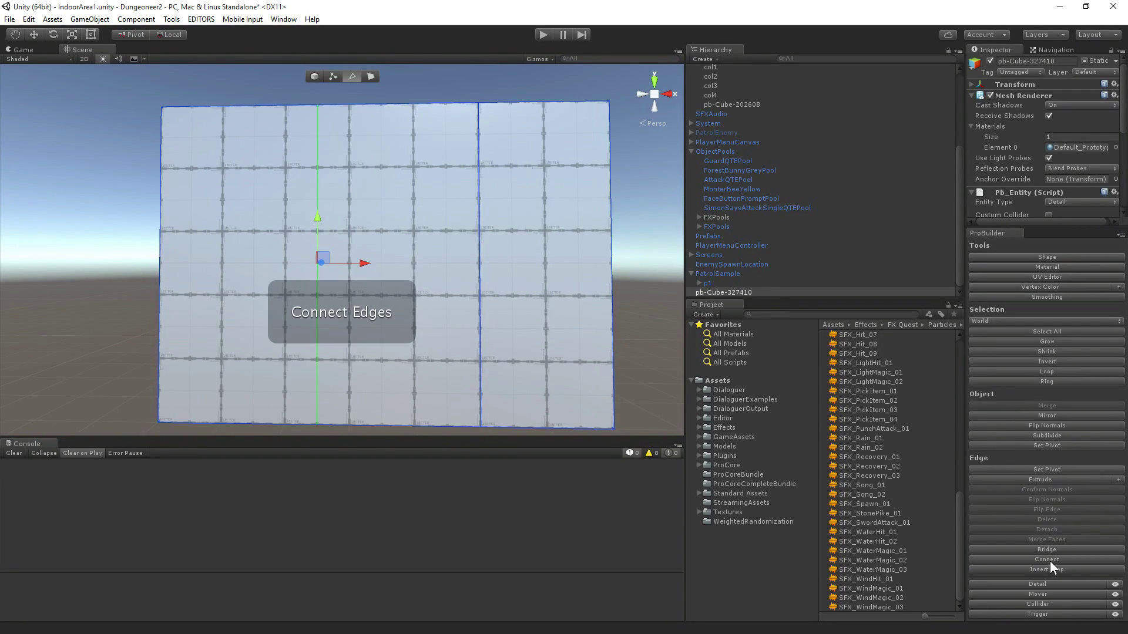
{"action": "left_click_drag", "start_coordinate": [365, 262], "coordinate": [331, 257]}
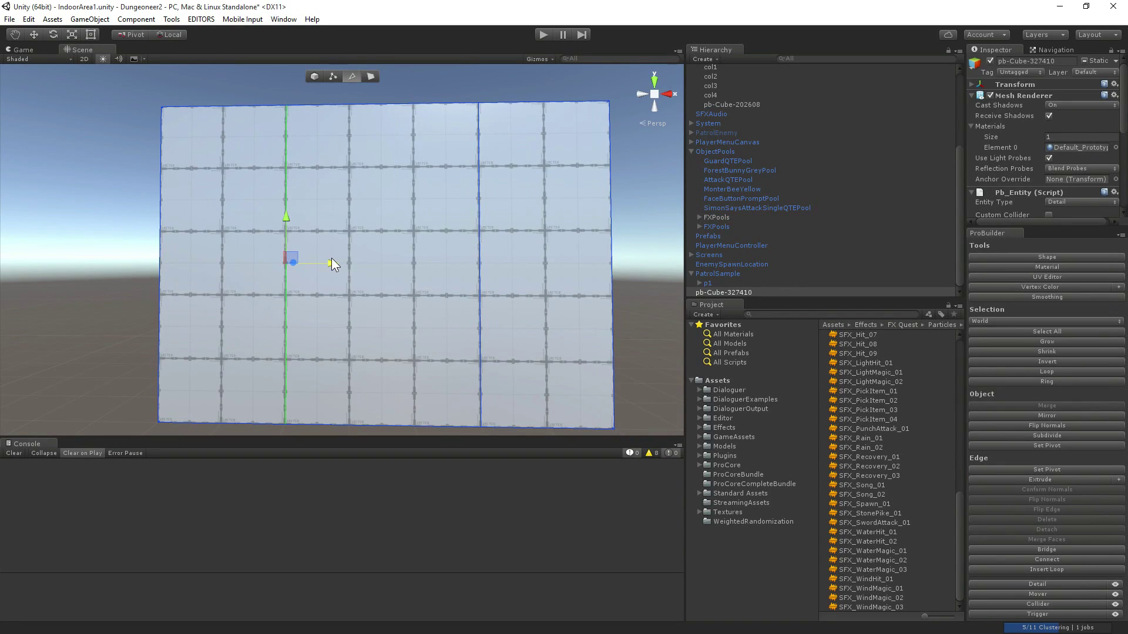
Connect the two vertical edges with a horizontal edge and raise it to one grid square below the wall's top.
{"action": "left_click", "coordinate": [440, 176]}
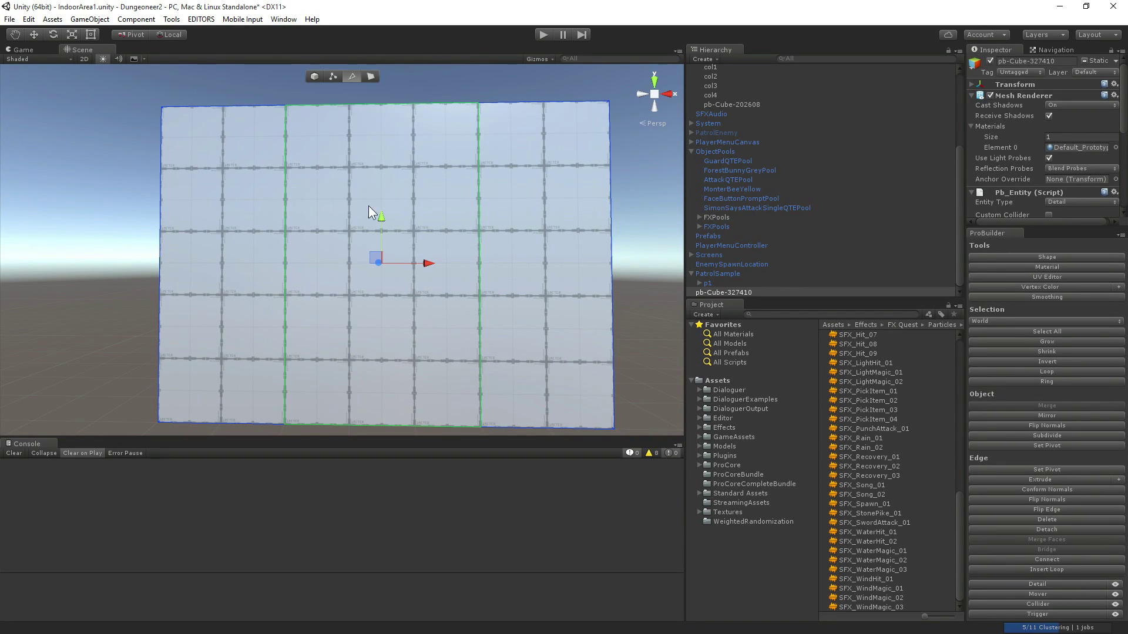
{"action": "left_click", "coordinate": [285, 190]}
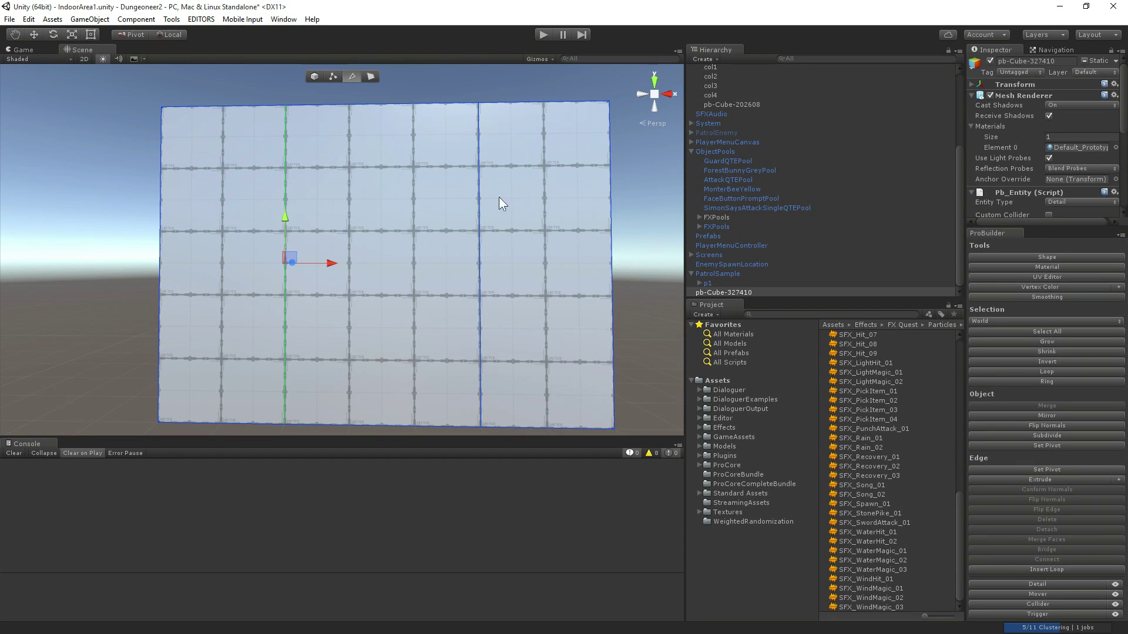
{"action": "left_click", "coordinate": [480, 199], "text": "shift"}
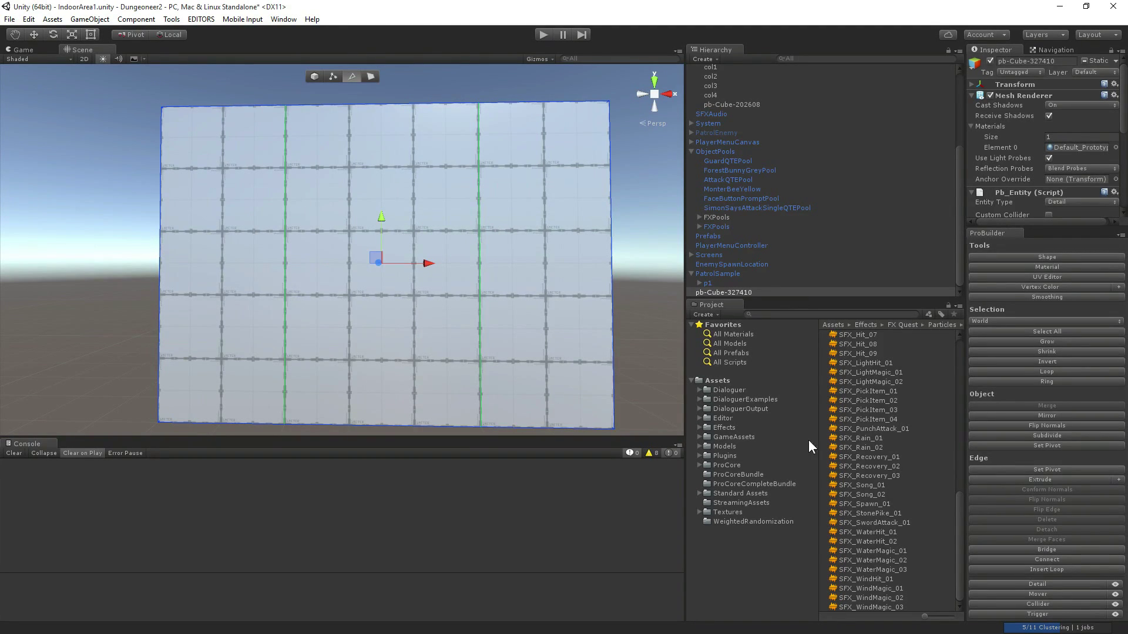
{"action": "left_click", "coordinate": [1043, 559]}
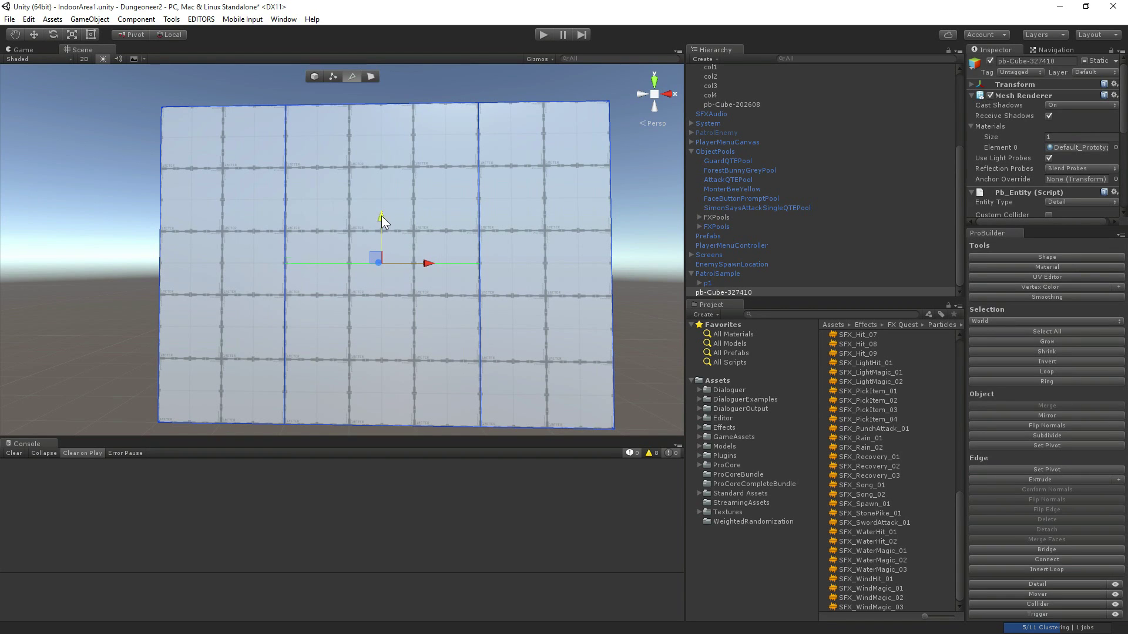
{"action": "left_click_drag", "start_coordinate": [382, 216], "coordinate": [393, 122]}
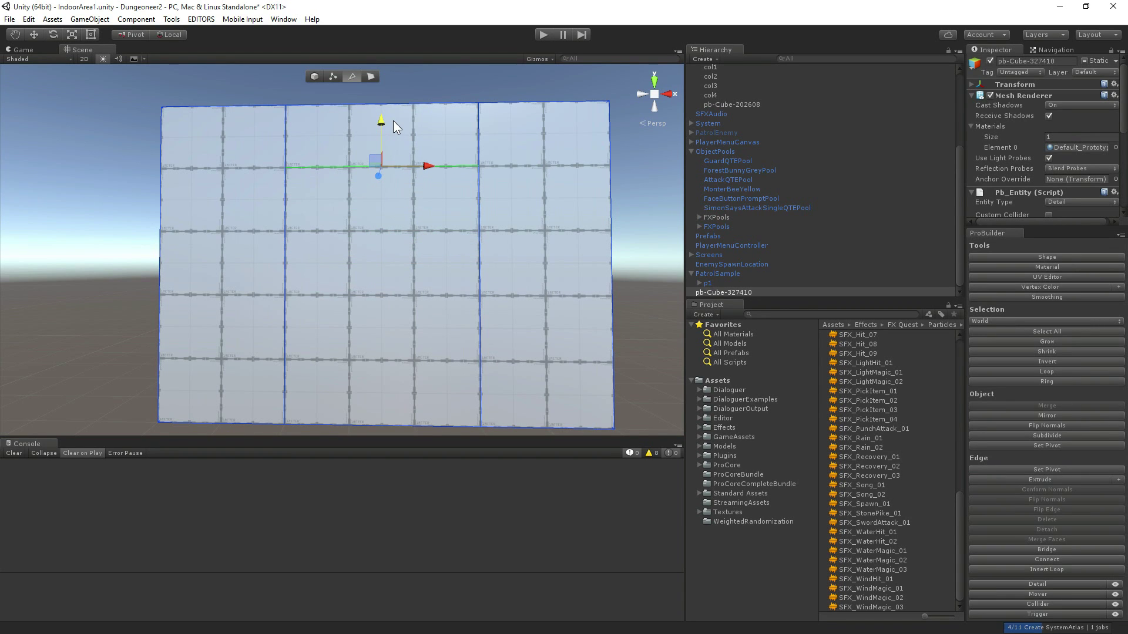
Examine the outlined doorway section from the front and the side, picking its bounding edges.
{"action": "right_click_drag", "start_coordinate": [414, 270], "coordinate": [415, 297]}
{"action": "left_click", "coordinate": [375, 192]}
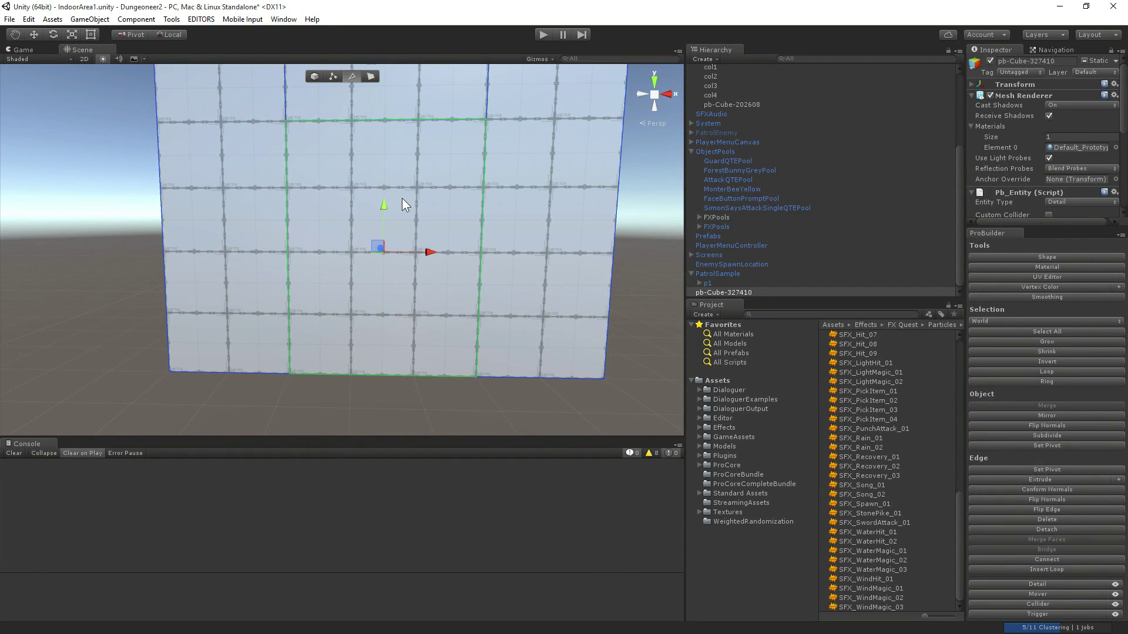
{"action": "mouse_move", "coordinate": [480, 253]}
{"action": "right_mouse_down"}
{"action": "mouse_move", "coordinate": [559, 270]}
{"action": "mouse_move", "coordinate": [446, 262]}
{"action": "mouse_move", "coordinate": [532, 266]}
{"action": "mouse_move", "coordinate": [492, 244]}
{"action": "mouse_move", "coordinate": [490, 269]}
{"action": "right_mouse_up"}
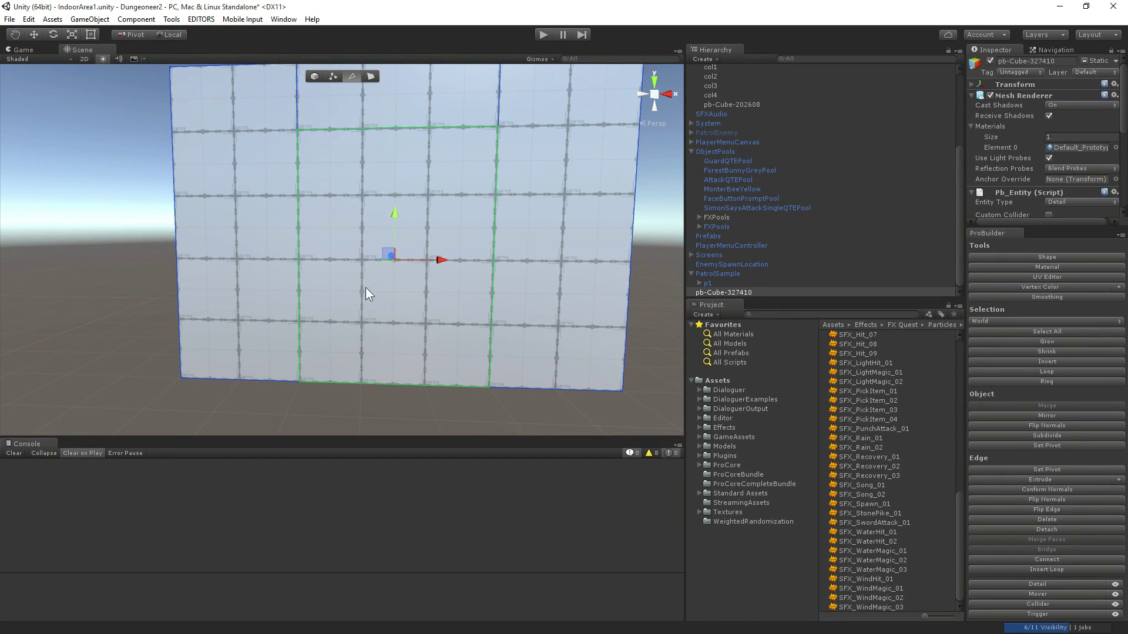
{"action": "right_click_drag", "start_coordinate": [365, 294], "coordinate": [668, 324]}
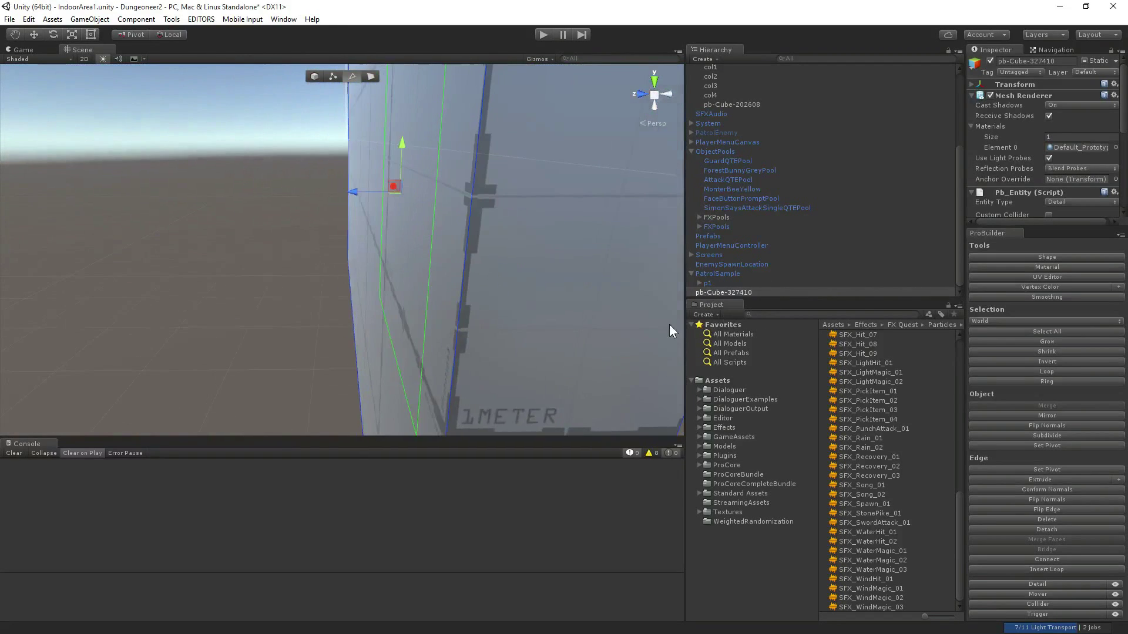
{"action": "left_click", "coordinate": [333, 194]}
{"action": "right_click_drag", "start_coordinate": [414, 208], "coordinate": [303, 217]}
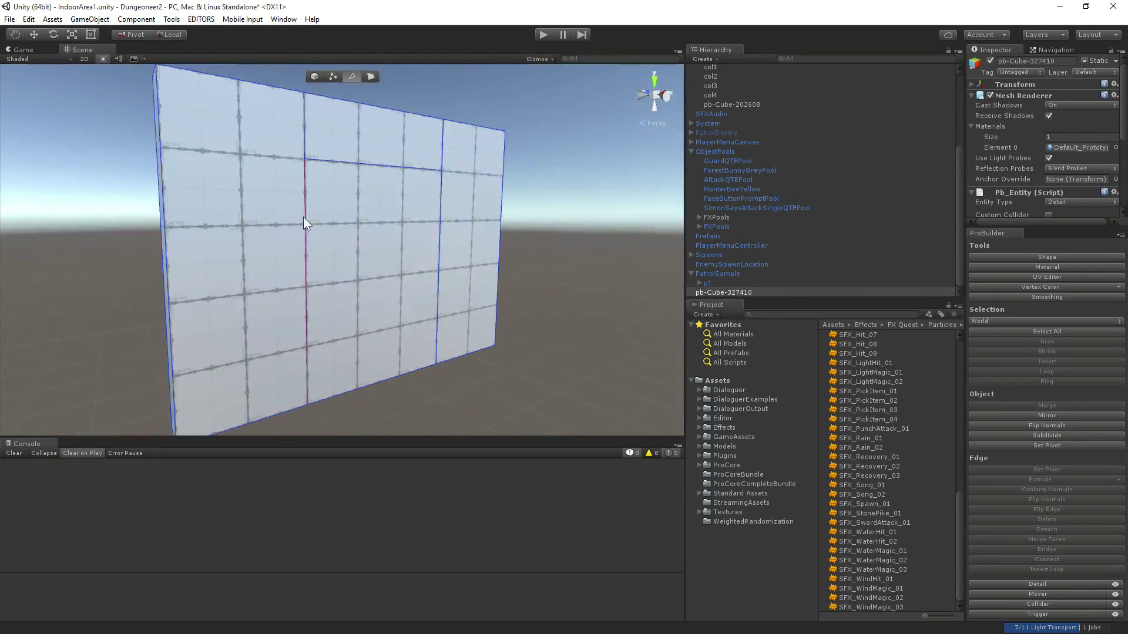
{"action": "key", "text": "ctrl+z"}
Select the doorway section in face mode and extrude it far along the Z axis.
{"action": "left_click", "coordinate": [371, 77]}
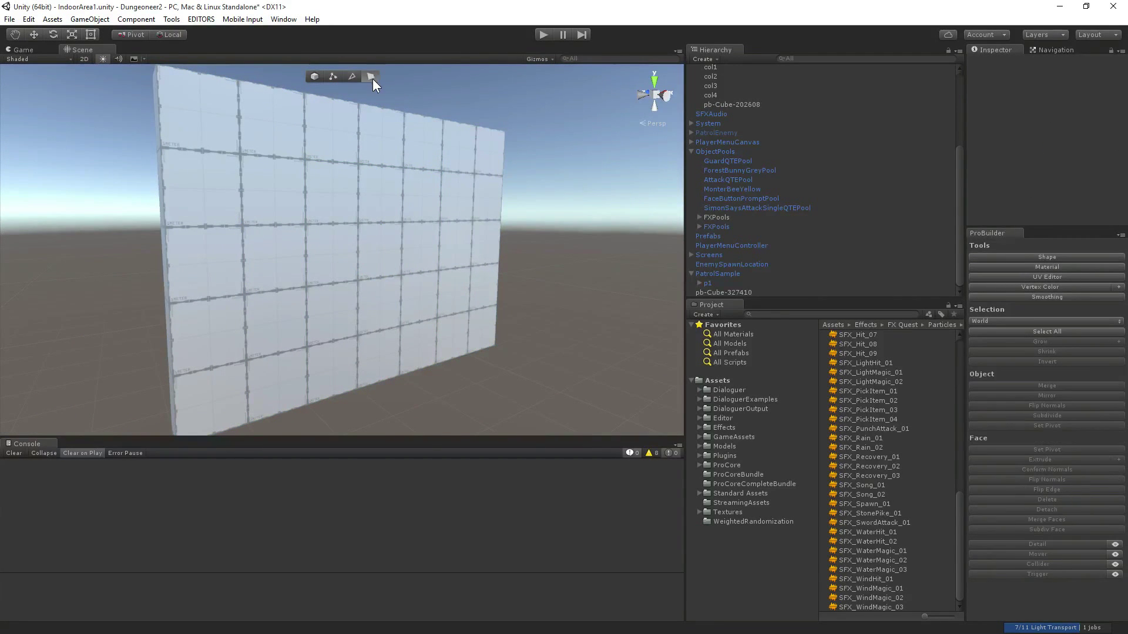
{"action": "left_click", "coordinate": [376, 269]}
{"action": "left_click_drag", "start_coordinate": [311, 287], "coordinate": [452, 290], "text": "alt"}
{"action": "left_click_drag", "start_coordinate": [351, 271], "coordinate": [309, 283]}
{"action": "key", "text": "ctrl+z"}
{"action": "left_click_drag", "start_coordinate": [466, 315], "coordinate": [529, 317], "text": "alt"}
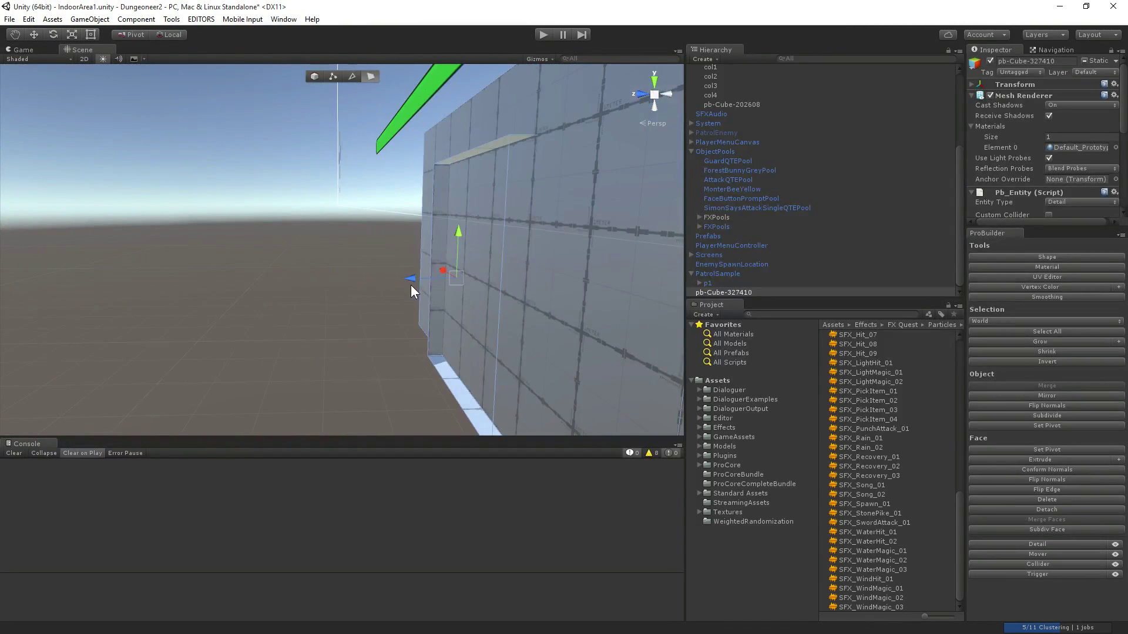
{"action": "left_click_drag", "start_coordinate": [411, 280], "coordinate": [1, 330], "text": "shift"}
{"action": "right_click", "coordinate": [1052, 288]}
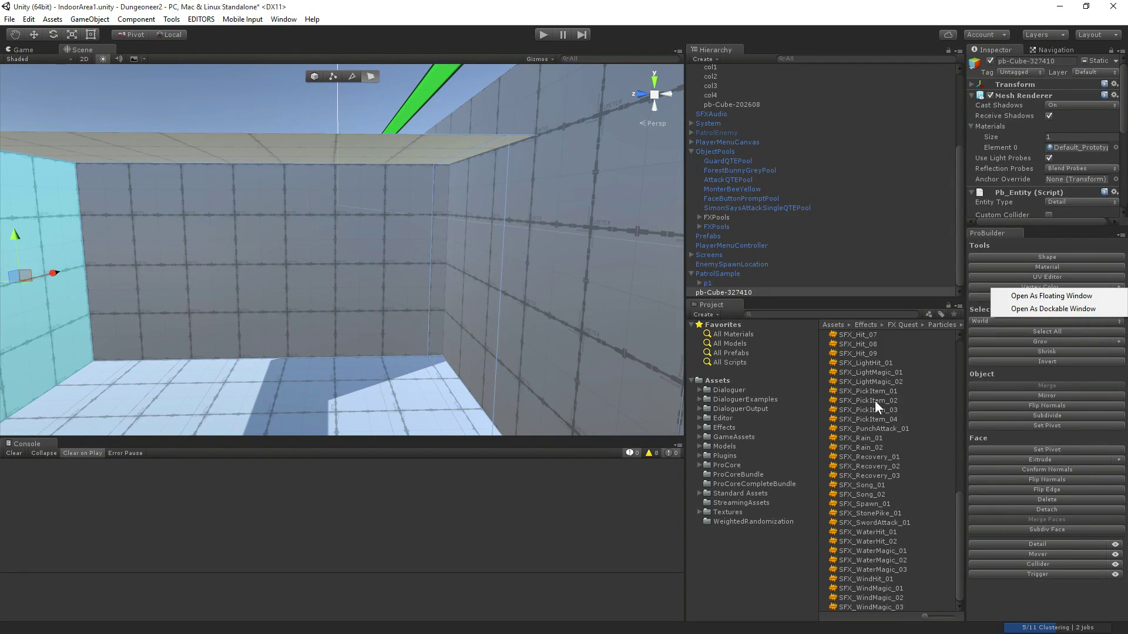
Undo the doorway extrusion, inspect the end wall block's side section, and clear the selection.
{"action": "key", "text": "Escape"}
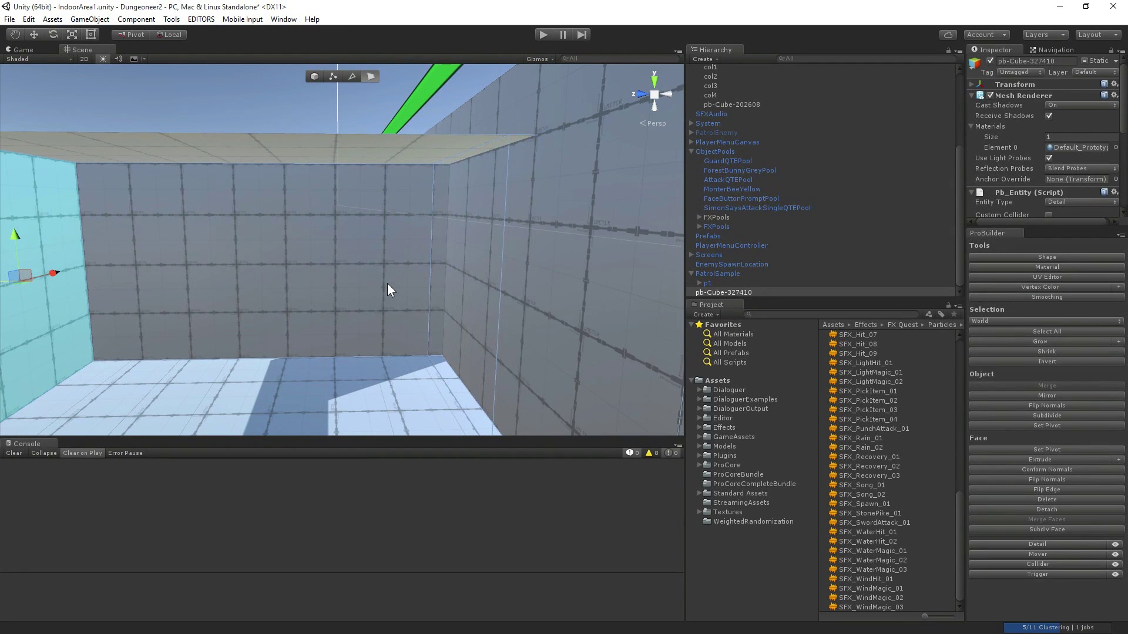
{"action": "key", "text": "ctrl+z"}
{"action": "left_click_drag", "start_coordinate": [424, 260], "coordinate": [321, 282], "text": "alt"}
{"action": "left_click", "coordinate": [302, 242]}
{"action": "left_click_drag", "start_coordinate": [403, 287], "coordinate": [362, 250], "text": "alt"}
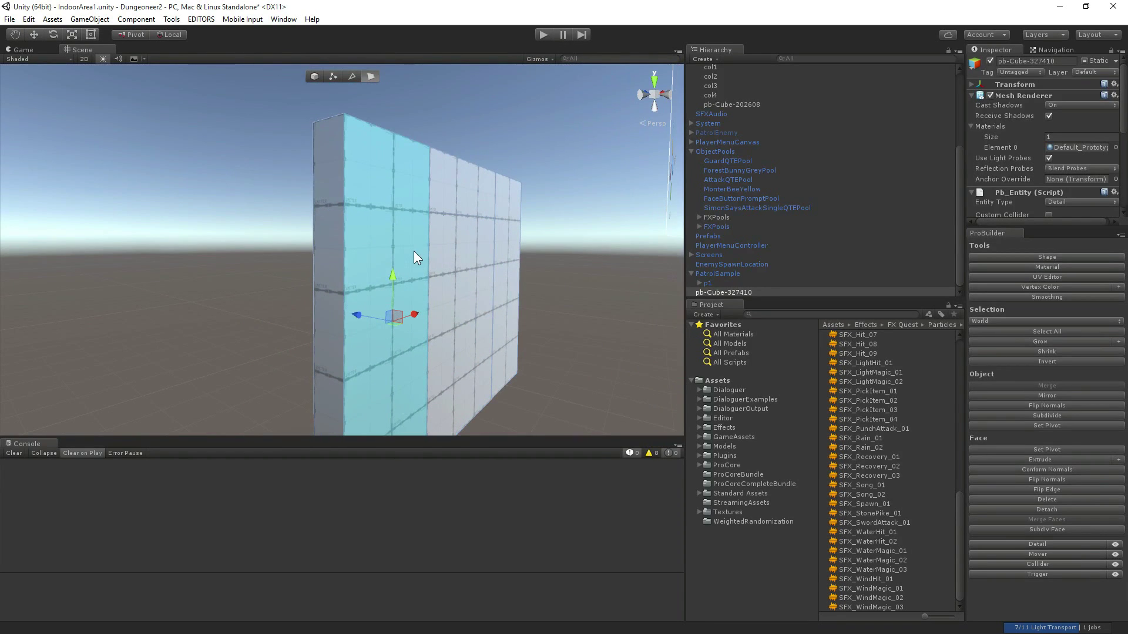
{"action": "left_click_drag", "start_coordinate": [411, 295], "coordinate": [322, 194], "text": "alt"}
{"action": "left_click", "coordinate": [260, 133]}
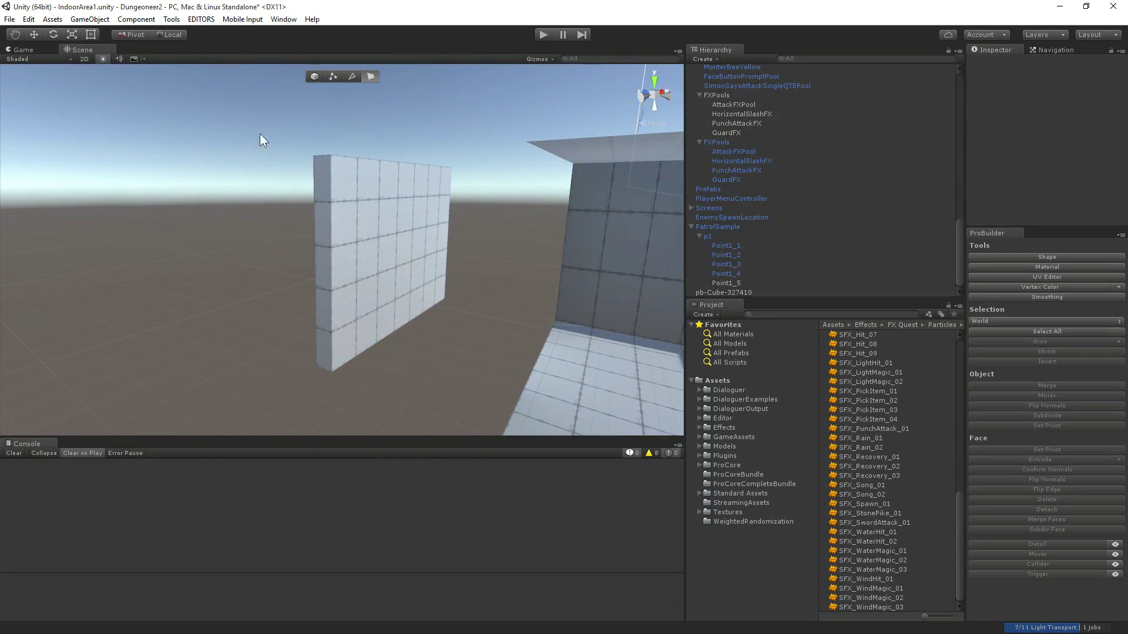
Select the whole end wall block in object mode and flip its normals.
{"action": "left_click", "coordinate": [314, 77]}
{"action": "left_click", "coordinate": [414, 228]}
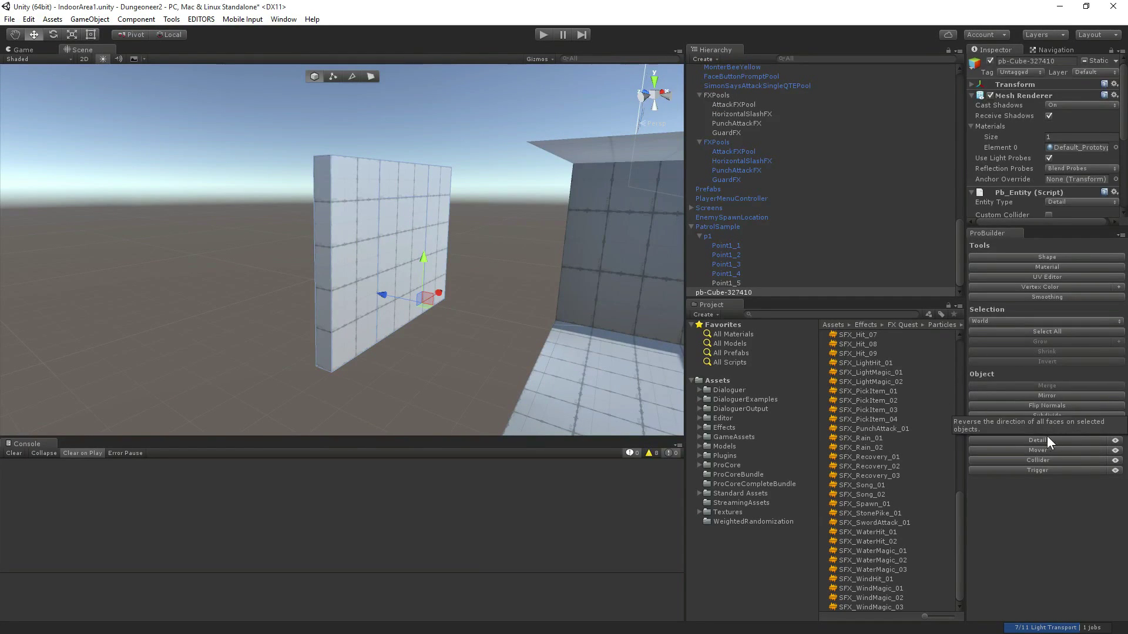
{"action": "left_click", "coordinate": [1042, 406]}
{"action": "right_click_drag", "start_coordinate": [528, 316], "coordinate": [681, 315]}
{"action": "right_click_drag", "start_coordinate": [300, 271], "coordinate": [218, 259]}
Examine the flipped wall block from inside and outside, picking its large inner faces in face mode.
{"action": "left_click", "coordinate": [369, 76]}
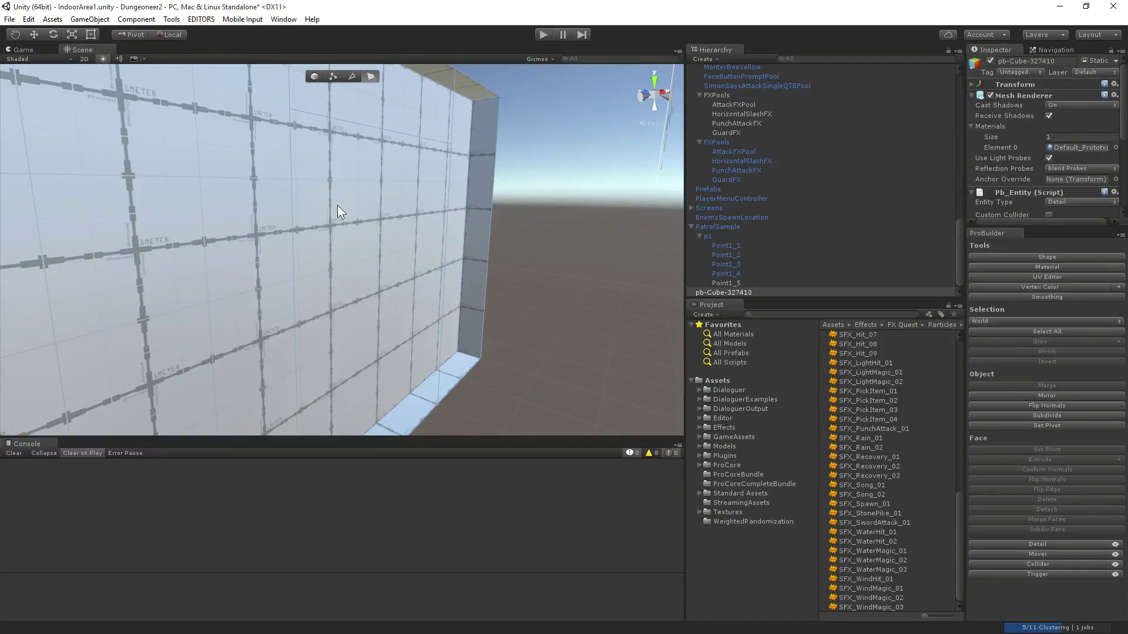
{"action": "left_click", "coordinate": [336, 264]}
{"action": "left_click_drag", "start_coordinate": [392, 409], "coordinate": [274, 383], "text": "alt"}
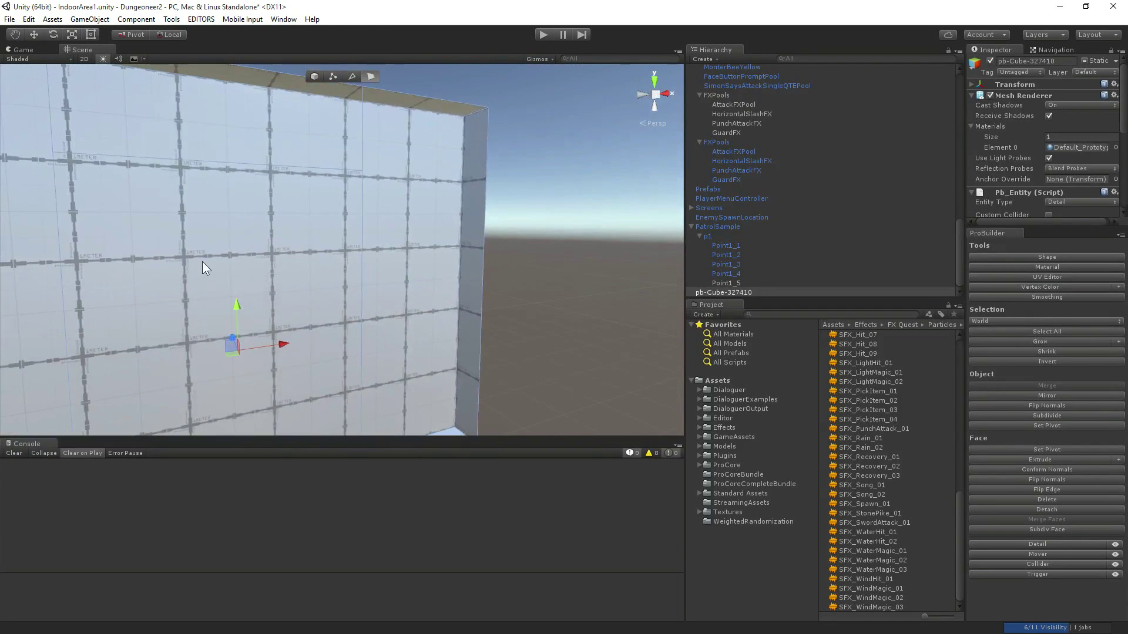
{"action": "right_click_drag", "start_coordinate": [202, 262], "coordinate": [554, 386]}
{"action": "left_click", "coordinate": [347, 285]}
{"action": "right_click_drag", "start_coordinate": [347, 285], "coordinate": [522, 233]}
{"action": "left_click", "coordinate": [369, 220], "text": "shift"}
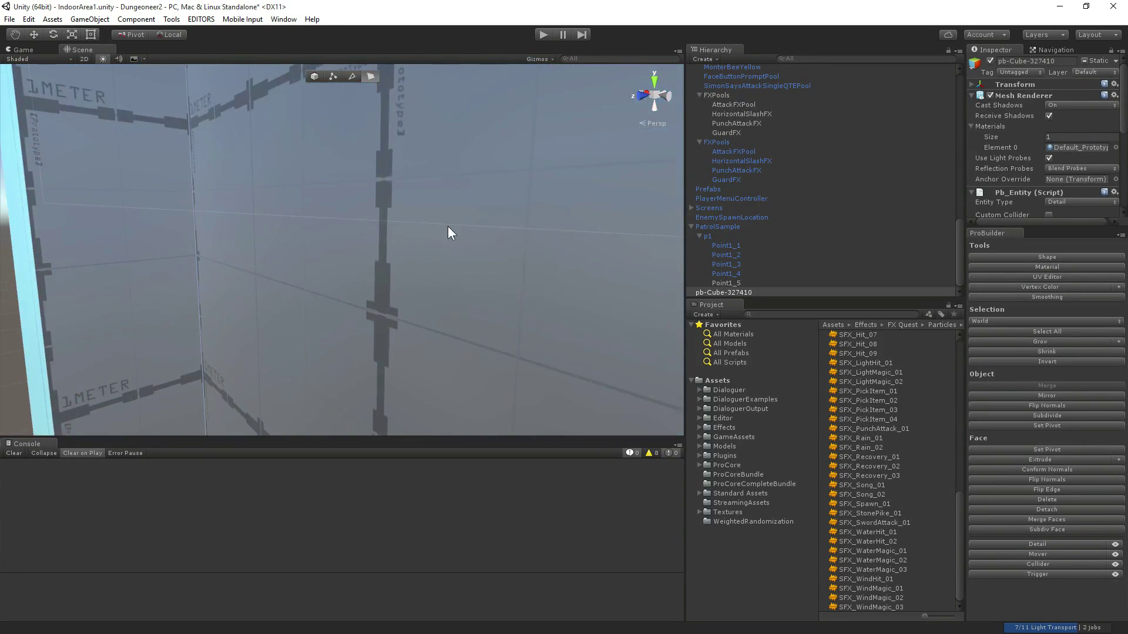
{"action": "right_click_drag", "start_coordinate": [448, 234], "coordinate": [628, 240]}
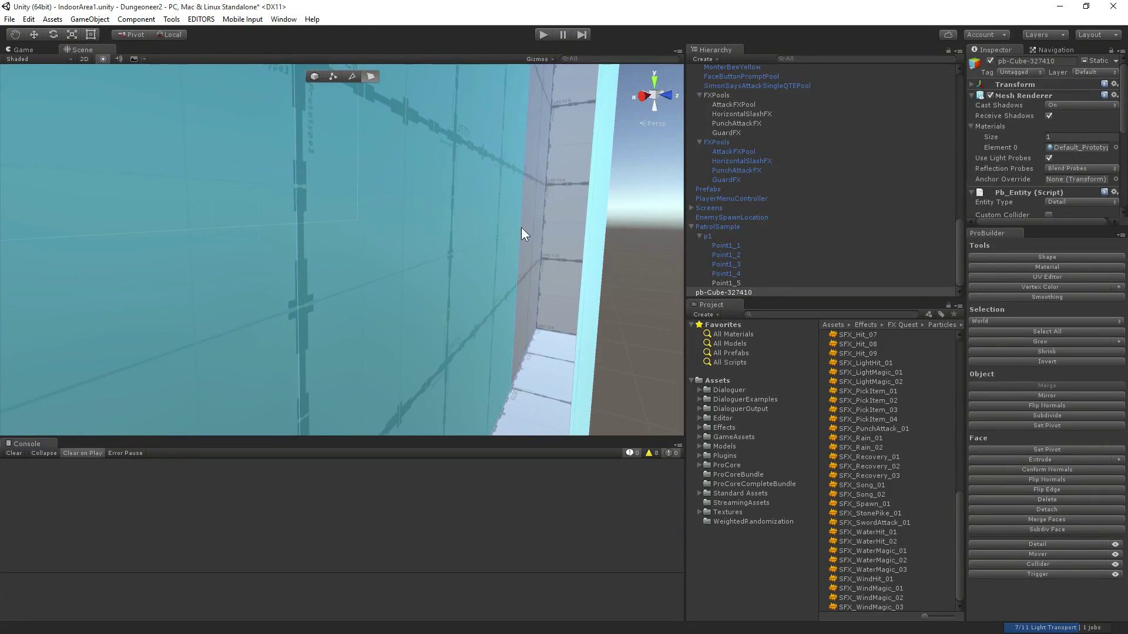
{"action": "mouse_move", "coordinate": [534, 230]}
{"action": "right_mouse_down"}
{"action": "mouse_move", "coordinate": [607, 252]}
{"action": "mouse_move", "coordinate": [547, 235]}
{"action": "right_mouse_up"}
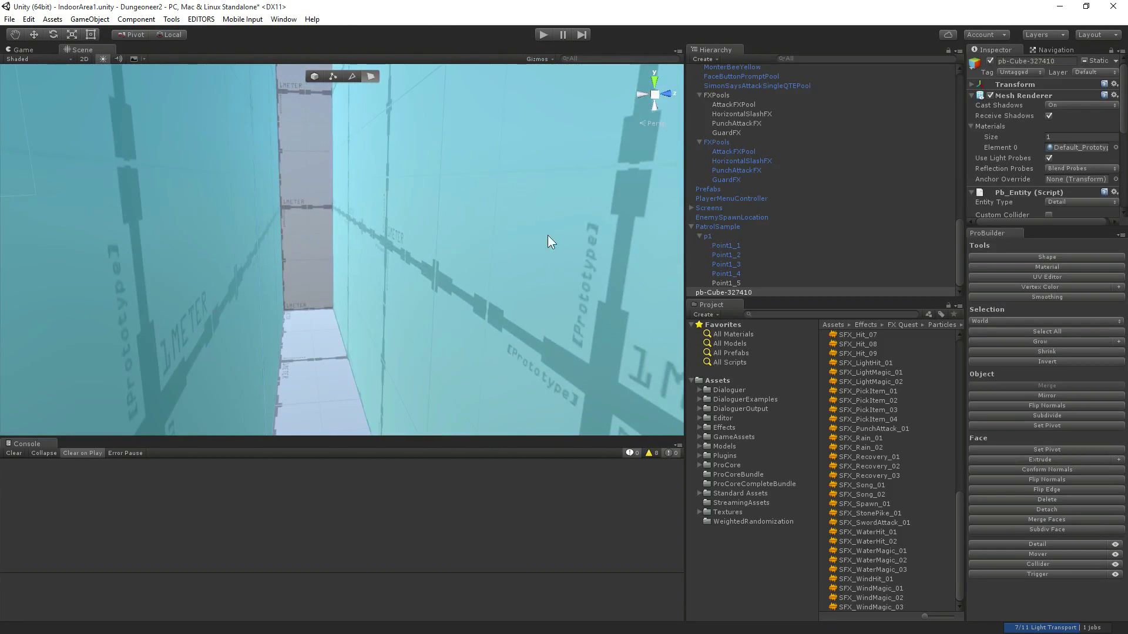
{"action": "right_click_drag", "start_coordinate": [361, 194], "coordinate": [721, 203]}
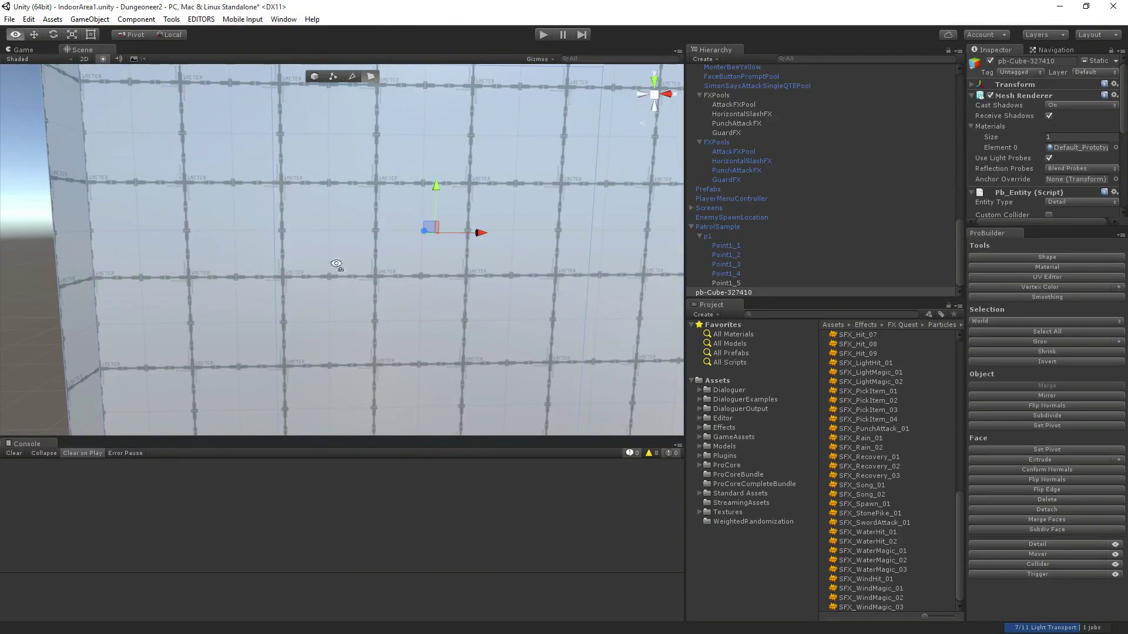
{"action": "right_click_drag", "start_coordinate": [336, 265], "coordinate": [280, 328]}
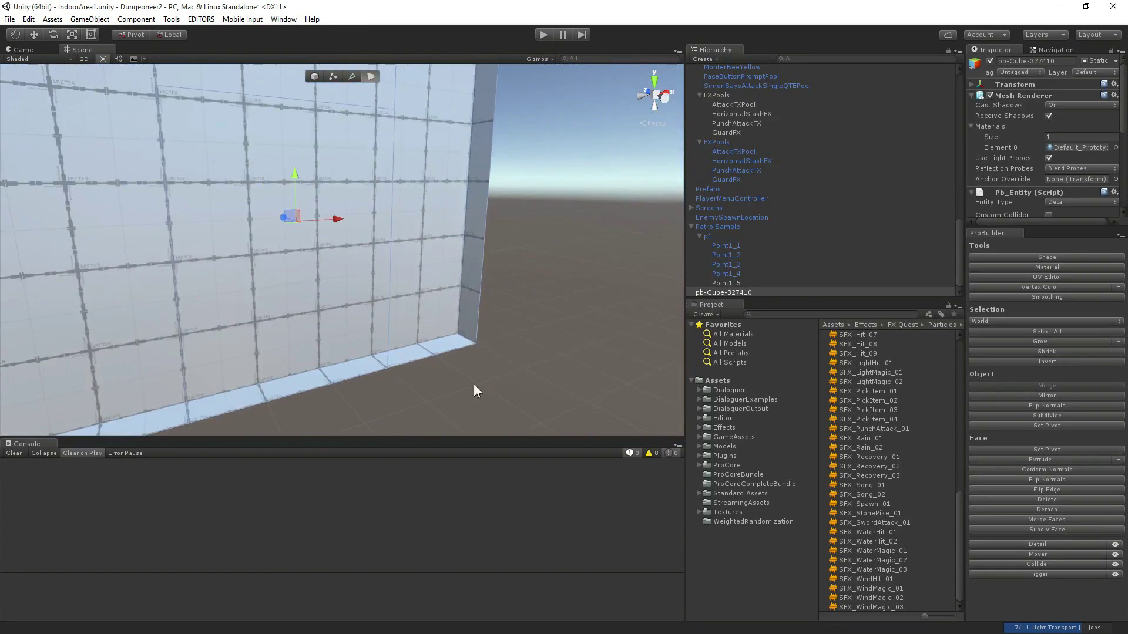
Try to rotate the whole wall block to 180 degrees about Y around its existing corner pivot.
{"action": "key", "text": "g"}
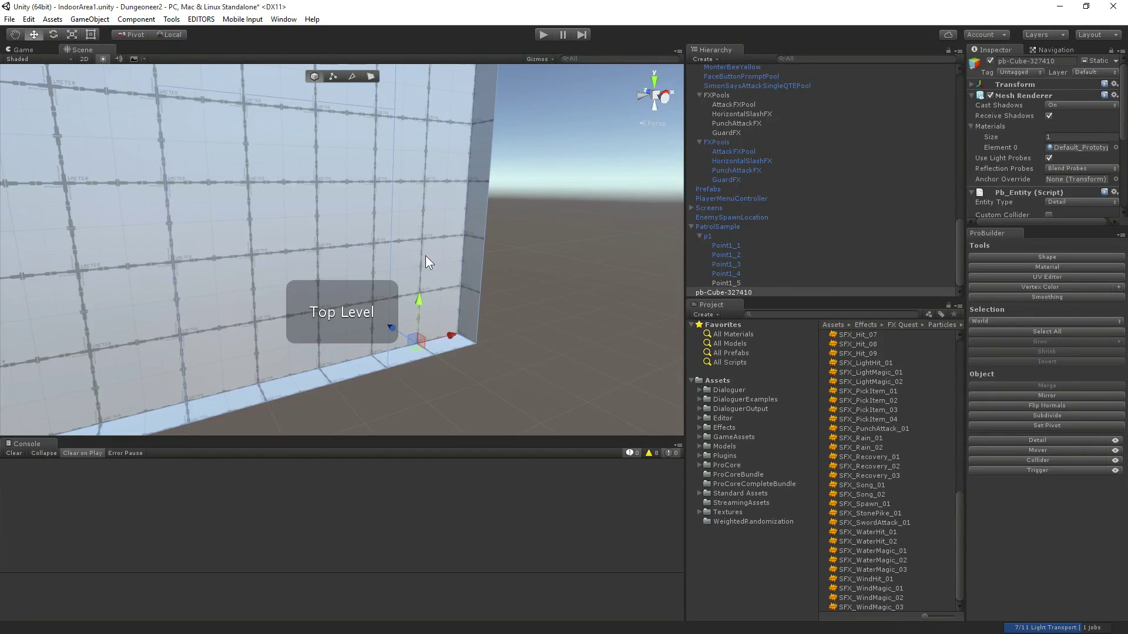
{"action": "key", "text": "s"}
{"action": "right_click_drag", "start_coordinate": [505, 231], "coordinate": [406, 206]}
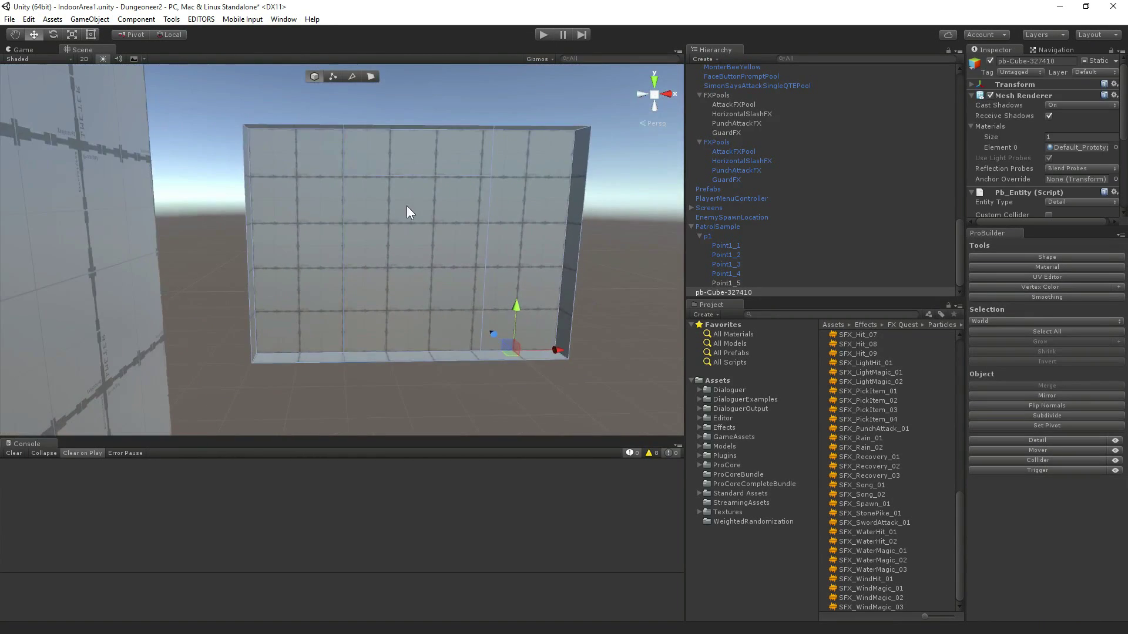
{"action": "key", "text": "w"}
{"action": "right_click_drag", "start_coordinate": [408, 310], "coordinate": [424, 287]}
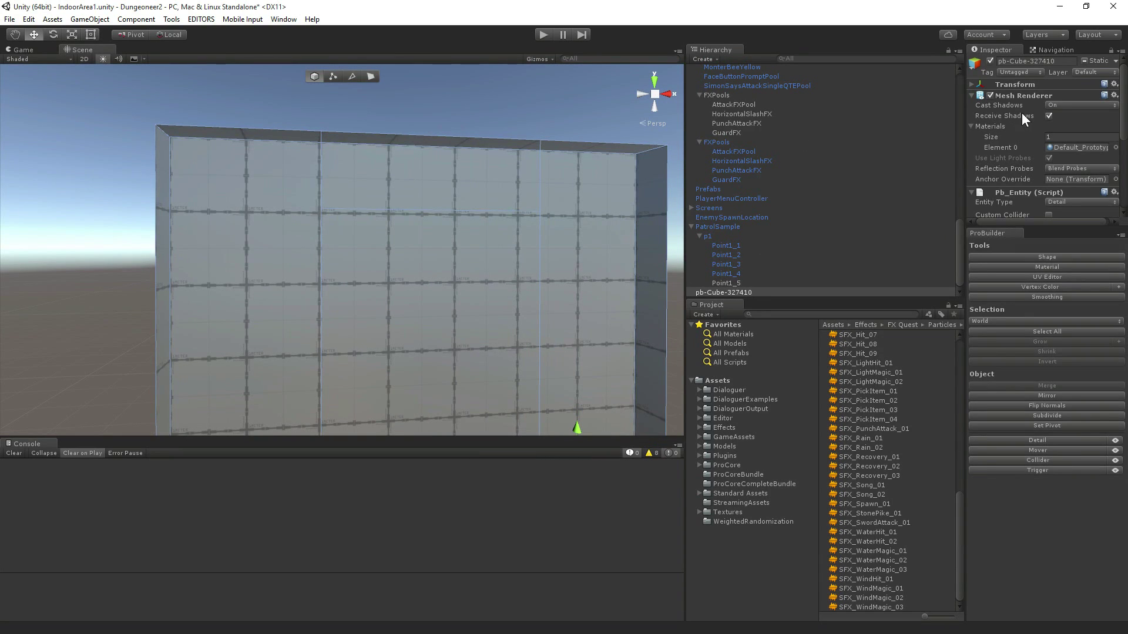
{"action": "left_click", "coordinate": [971, 85]}
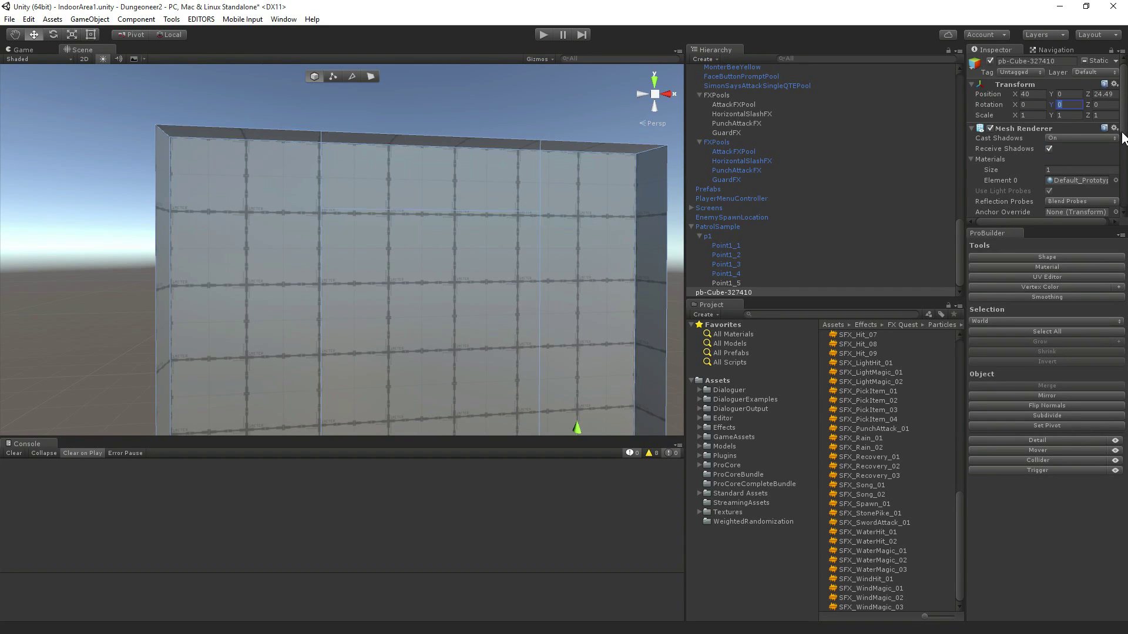
{"action": "type", "text": "180"}
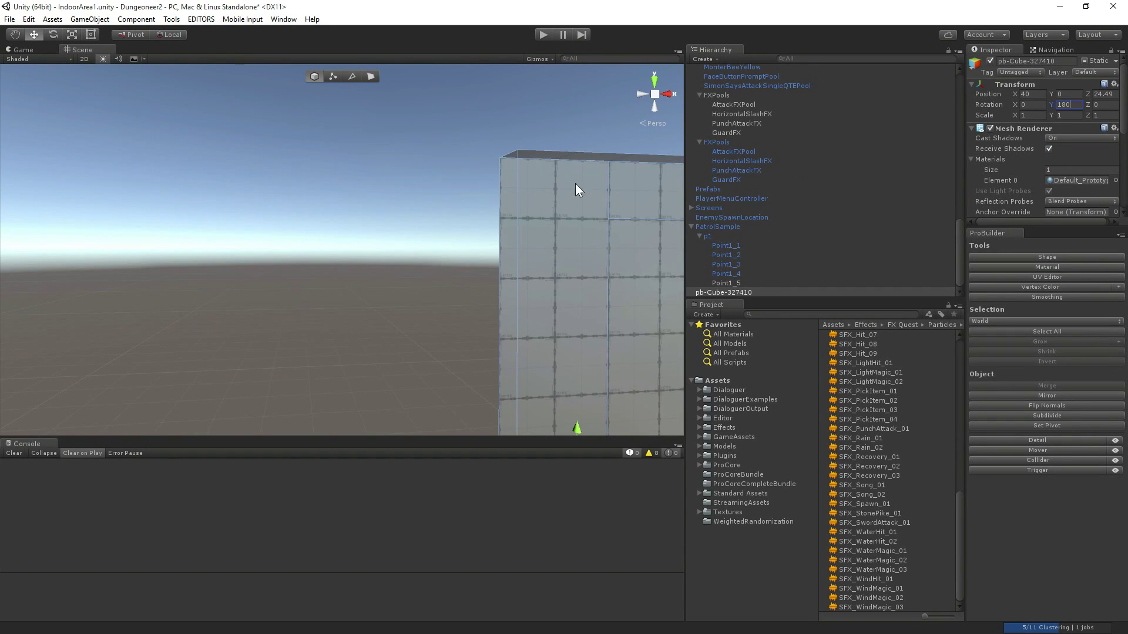
{"action": "right_click_drag", "start_coordinate": [377, 254], "coordinate": [396, 312]}
{"action": "key", "text": "ctrl+z"}
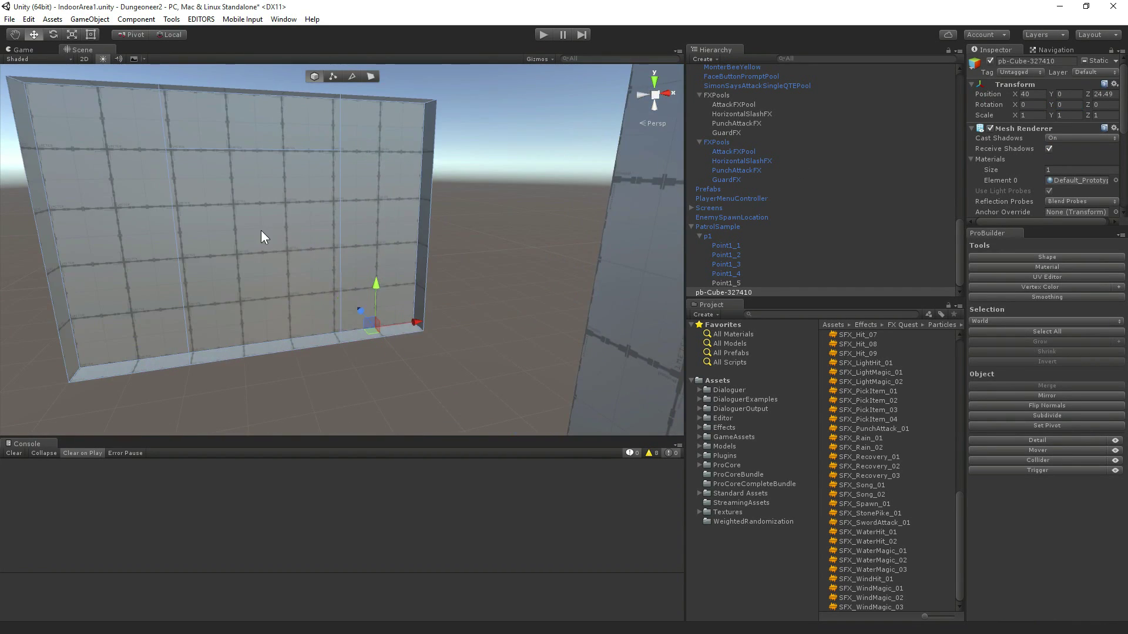
Center the wall block's pivot and set its Y rotation to 180.
{"action": "right_click_drag", "start_coordinate": [242, 247], "coordinate": [273, 216]}
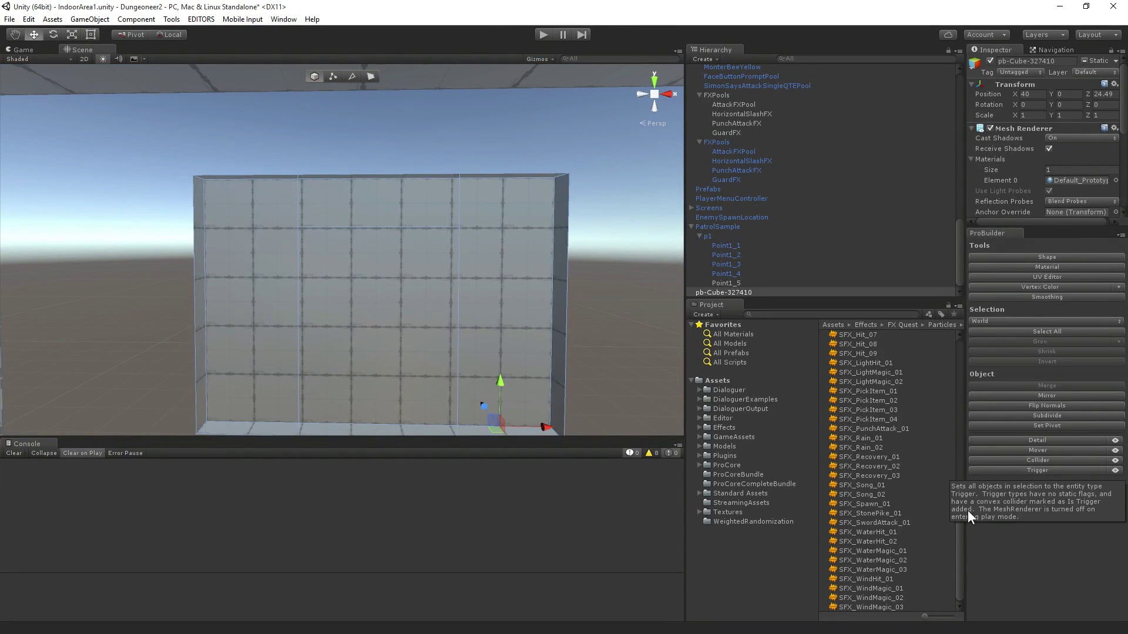
{"action": "left_click", "coordinate": [1045, 424]}
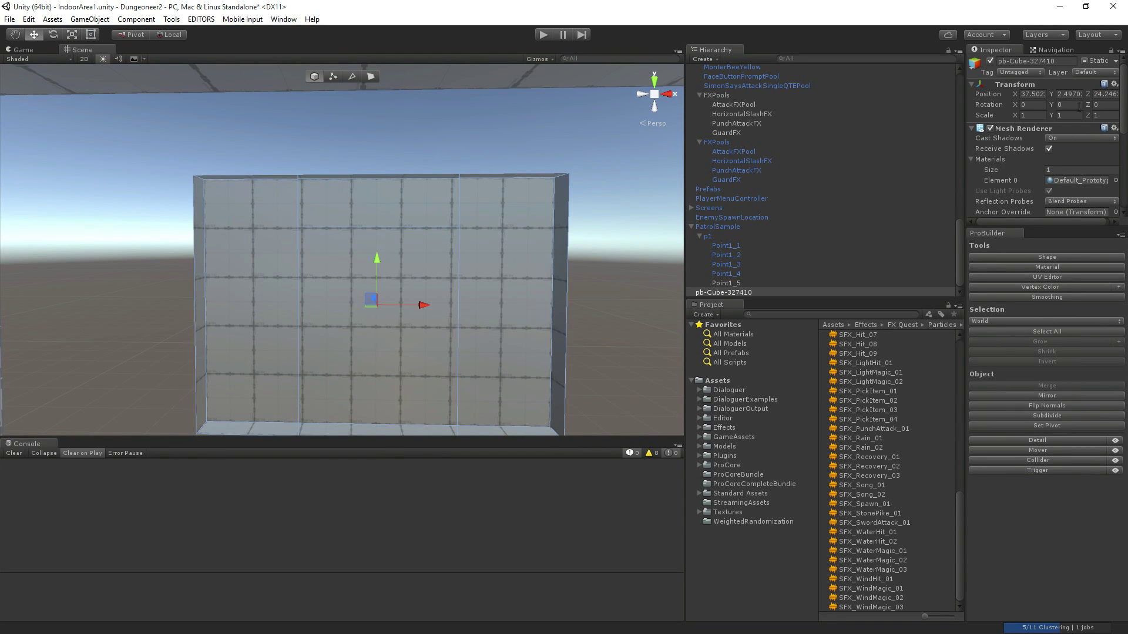
{"action": "type", "text": "180"}
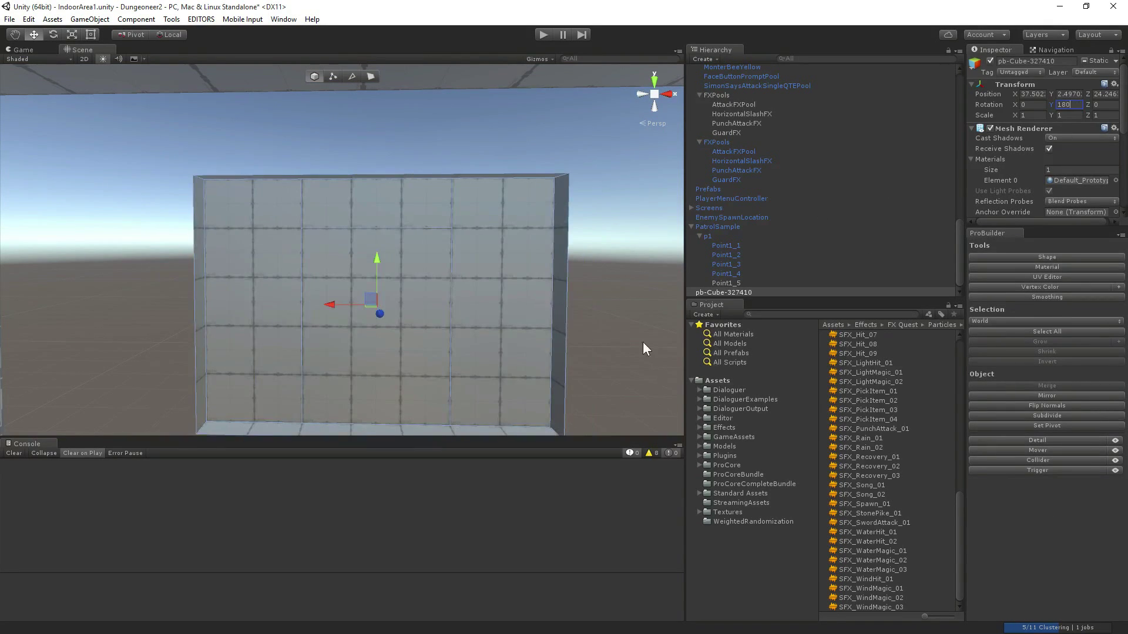
{"action": "left_click_drag", "start_coordinate": [461, 310], "coordinate": [761, 331], "text": "alt"}
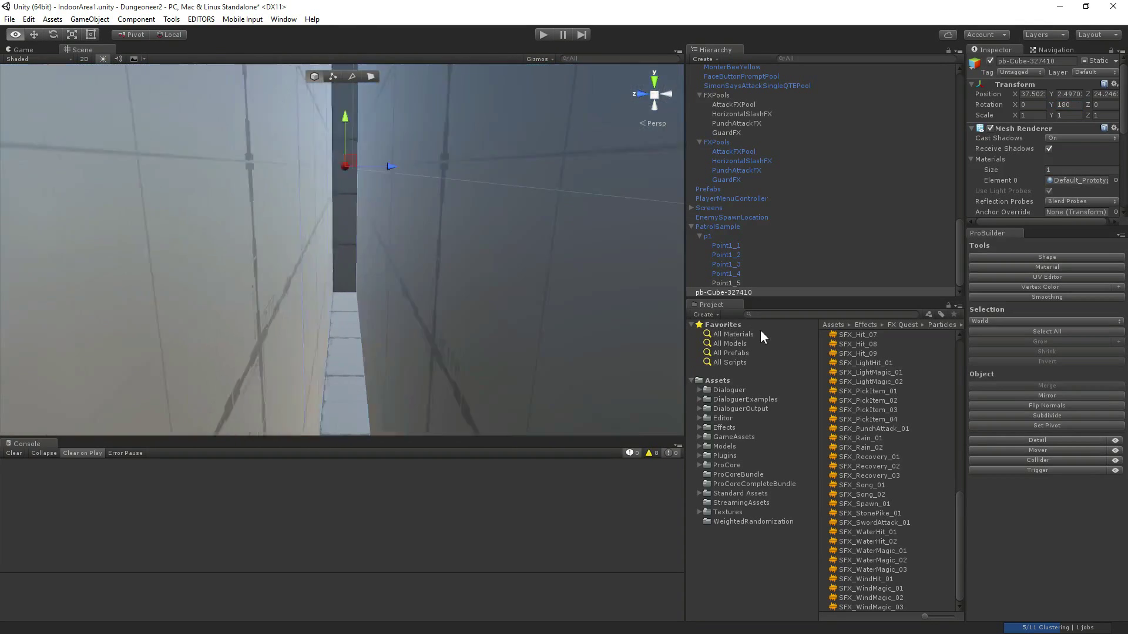
{"action": "right_click_drag", "start_coordinate": [761, 330], "coordinate": [764, 333]}
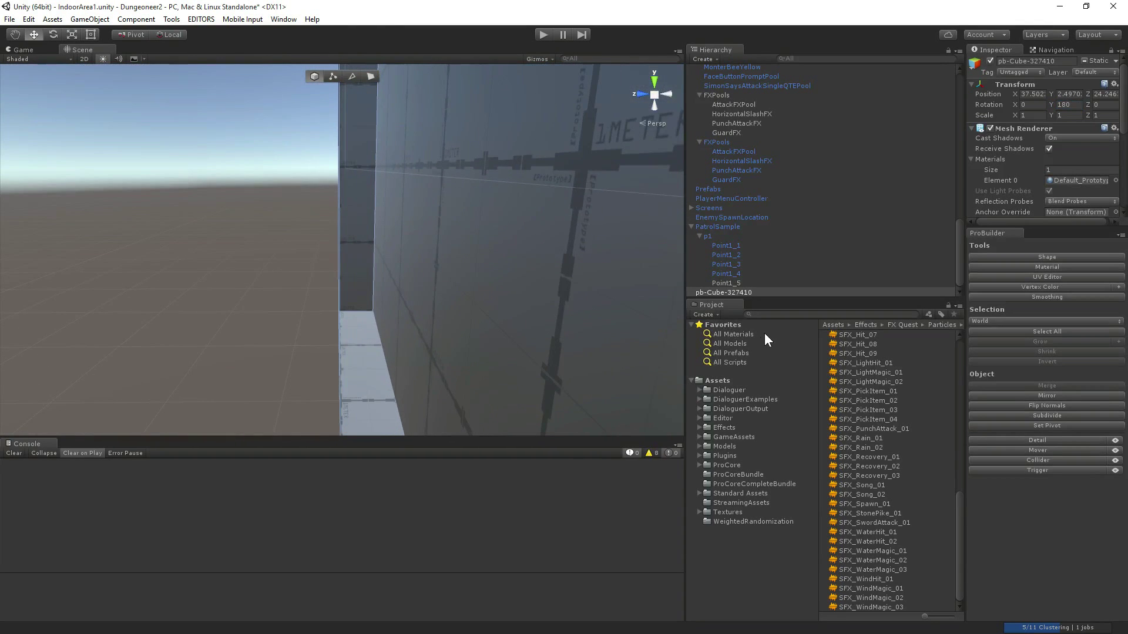
Select the wall block's large room-side face in face mode and delete it.
{"action": "left_click", "coordinate": [370, 76]}
{"action": "left_click", "coordinate": [541, 207]}
{"action": "left_click_drag", "start_coordinate": [550, 245], "coordinate": [461, 368], "text": "alt"}
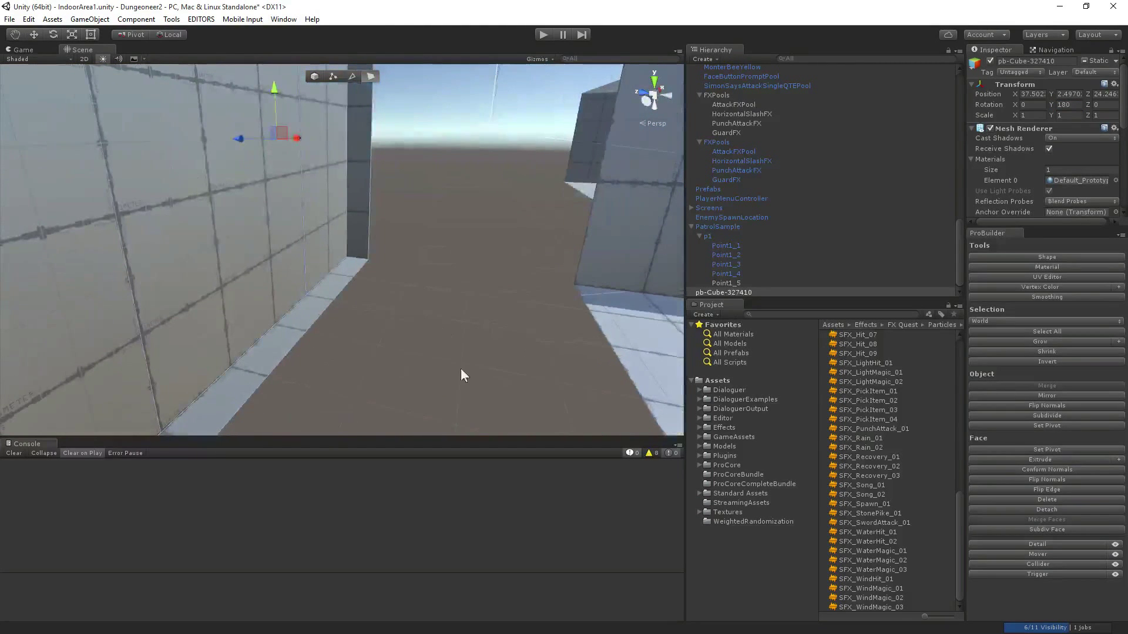
{"action": "left_click", "coordinate": [1062, 499]}
Select the outlined doorway section on the remaining back face and extrude it along the Z axis, away from the room.
{"action": "left_click_drag", "start_coordinate": [376, 305], "coordinate": [156, 202], "text": "alt"}
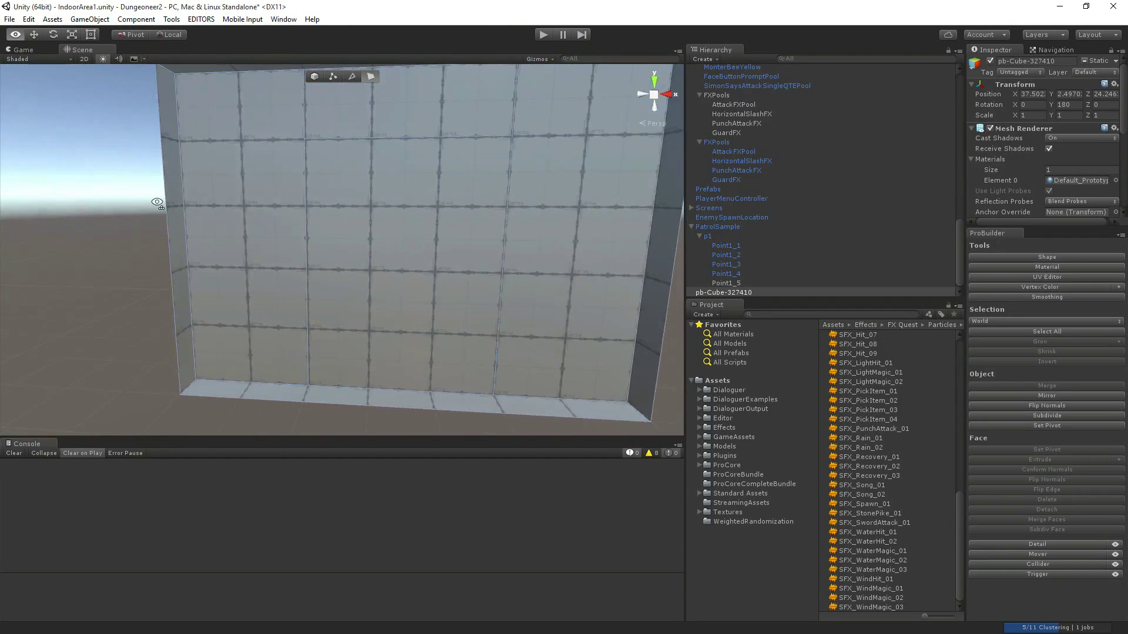
{"action": "key", "text": "w"}
{"action": "right_click_drag", "start_coordinate": [156, 203], "coordinate": [181, 234]}
{"action": "key", "text": "s"}
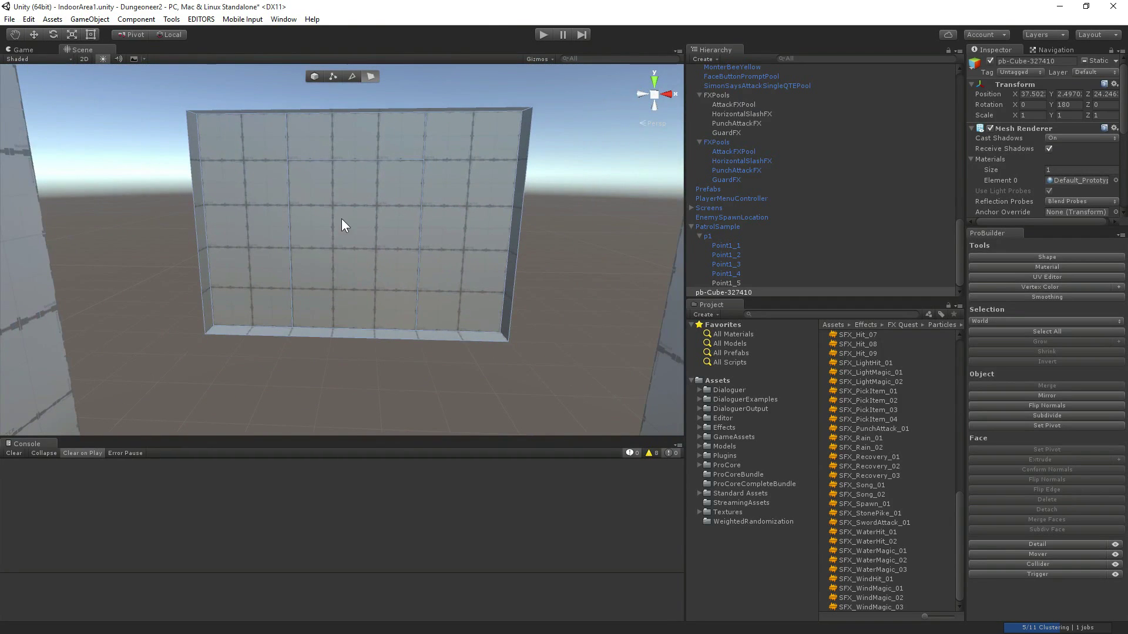
{"action": "left_click_drag", "start_coordinate": [343, 225], "coordinate": [478, 312]}
{"action": "left_click_drag", "start_coordinate": [348, 215], "coordinate": [328, 317], "text": "shift"}
Move the whole wall block against the room's open end, to X 37.5 and Z 20.49.
{"action": "left_click", "coordinate": [314, 77]}
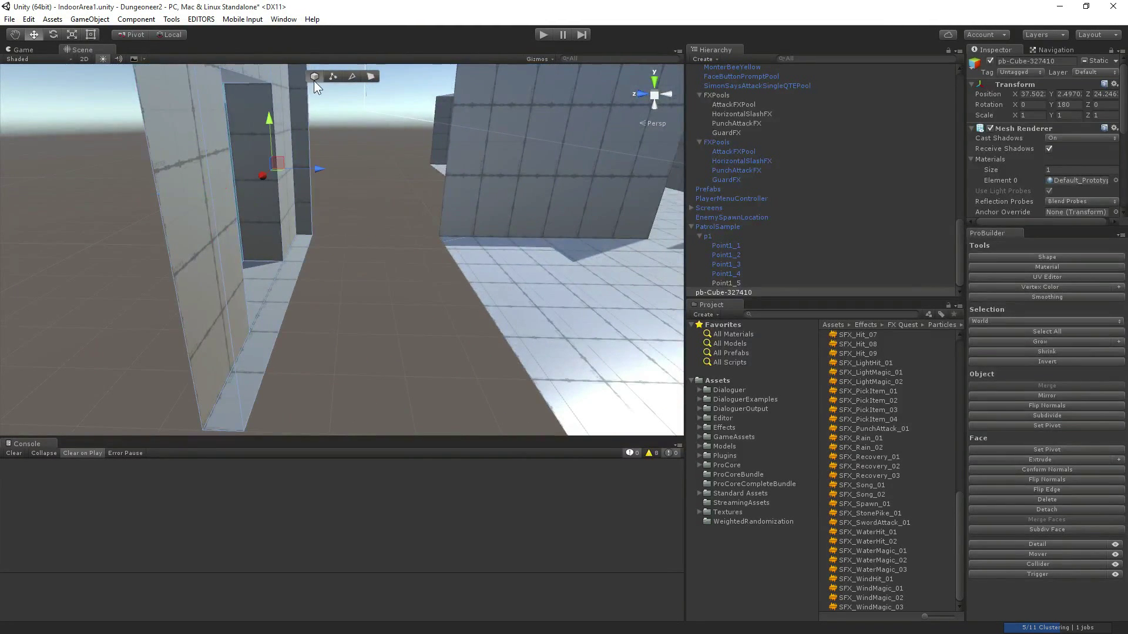
{"action": "left_click_drag", "start_coordinate": [314, 82], "coordinate": [472, 256], "text": "alt"}
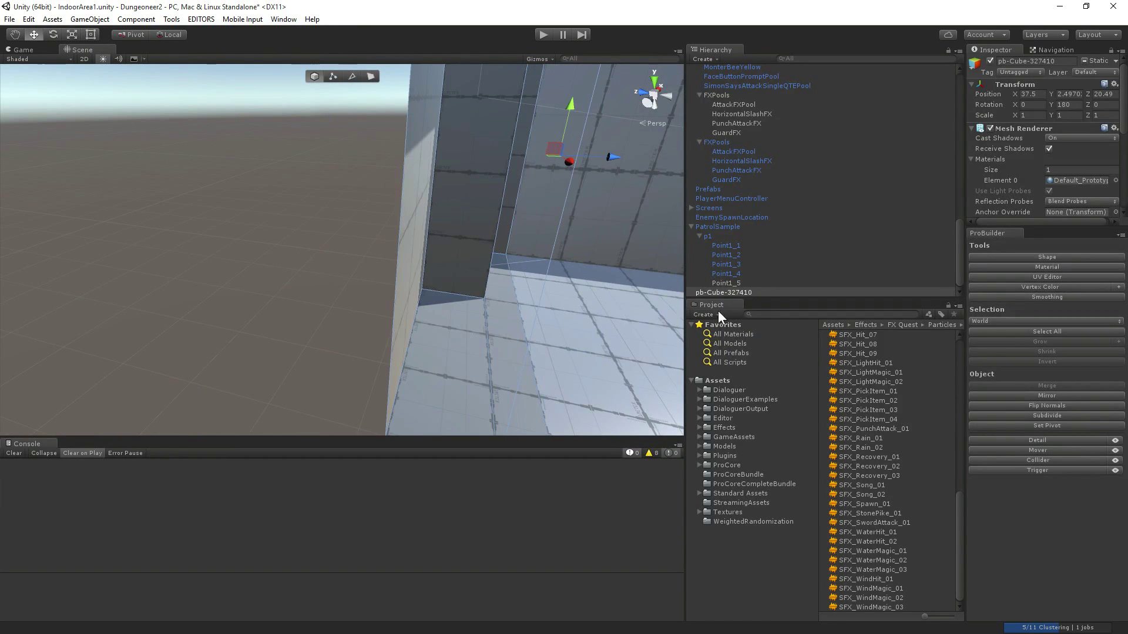
{"action": "left_click_drag", "start_coordinate": [600, 294], "coordinate": [317, 237], "text": "alt"}
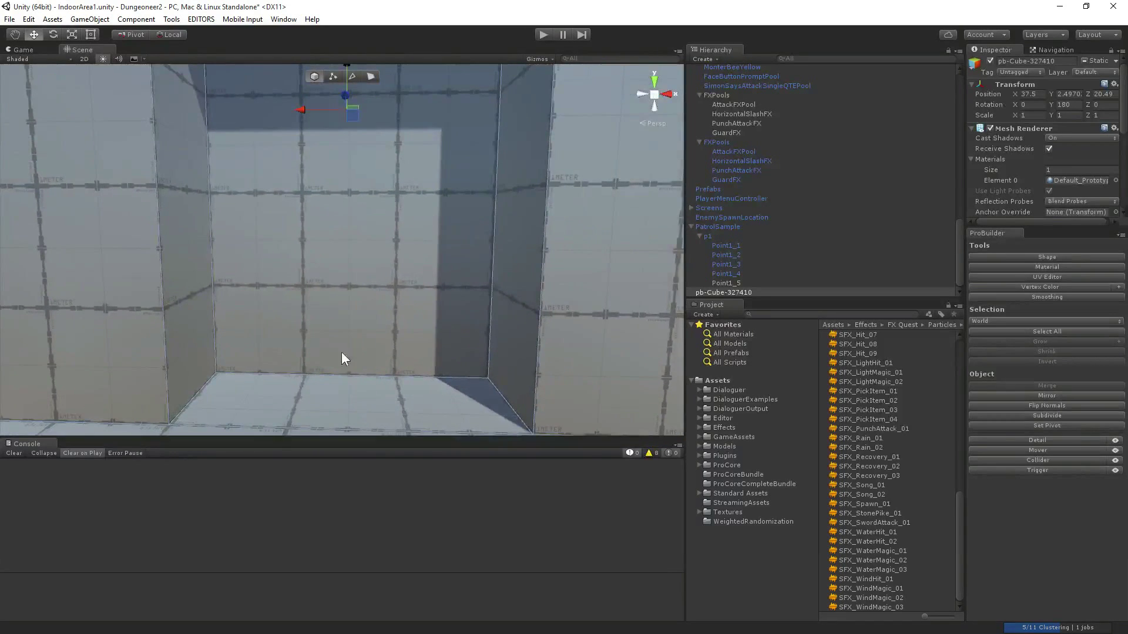
Examine the extruded doorway and the wall block's junction with the room from inside and from above.
{"action": "left_click_drag", "start_coordinate": [345, 354], "coordinate": [442, 301], "text": "alt"}
{"action": "right_click_drag", "start_coordinate": [442, 301], "coordinate": [1045, 266]}
{"action": "right_click_drag", "start_coordinate": [459, 286], "coordinate": [278, 315]}
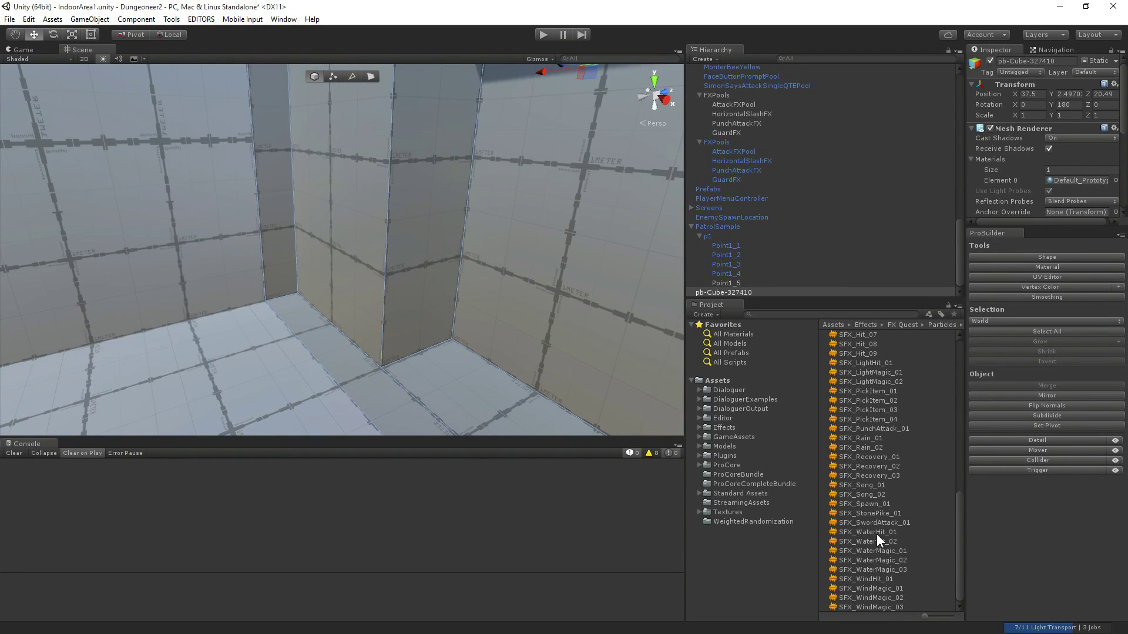
{"action": "right_click_drag", "start_coordinate": [307, 313], "coordinate": [274, 338]}
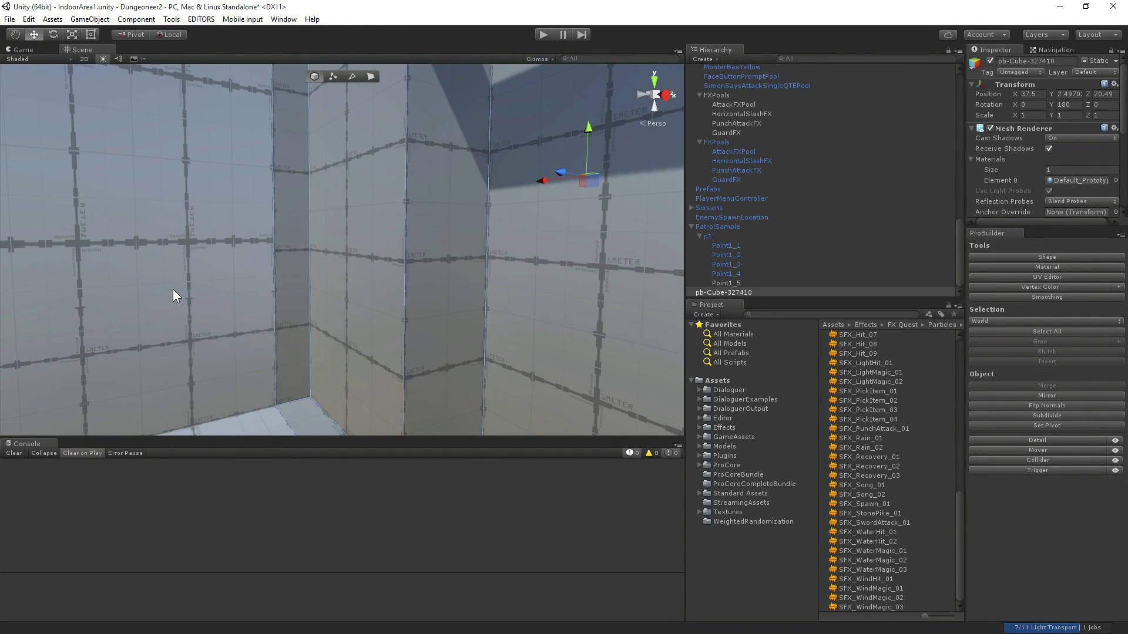
{"action": "left_click_drag", "start_coordinate": [173, 289], "coordinate": [108, 323], "text": "alt"}
{"action": "right_click_drag", "start_coordinate": [108, 322], "coordinate": [180, 362]}
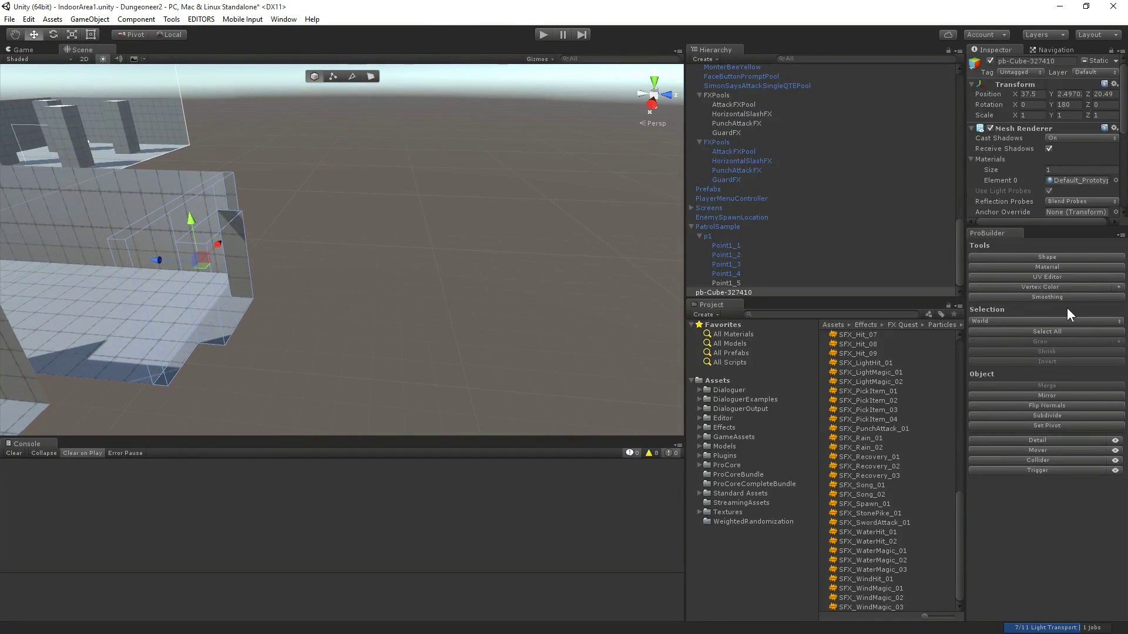
Preview a cylinder in the Shape Tool and close the tool without building it.
{"action": "left_click", "coordinate": [1060, 257]}
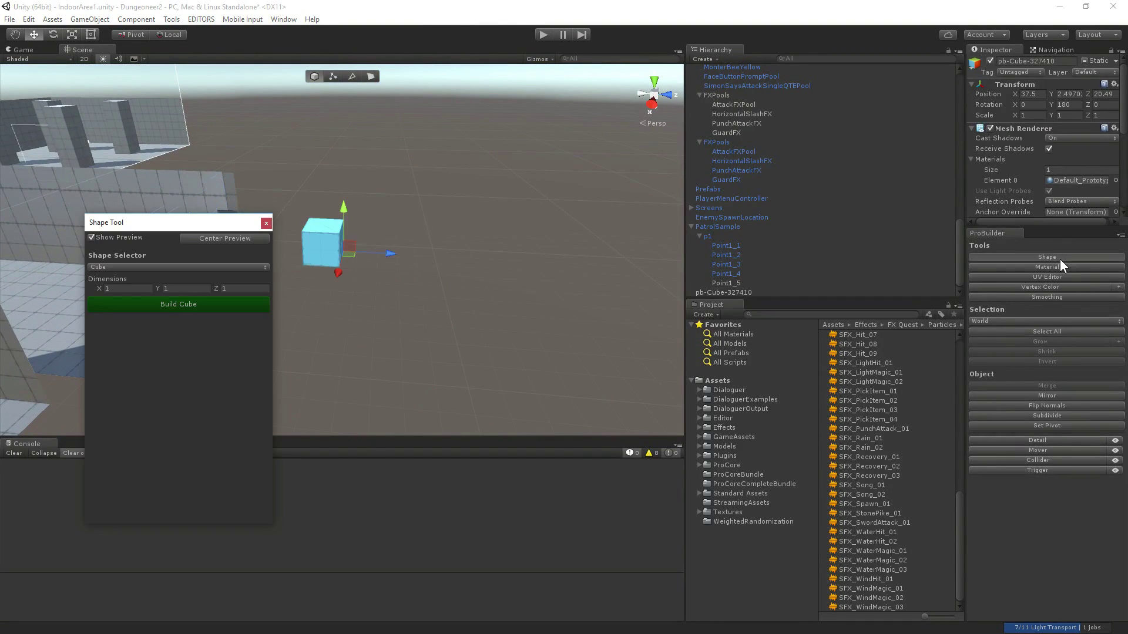
{"action": "left_click", "coordinate": [194, 266]}
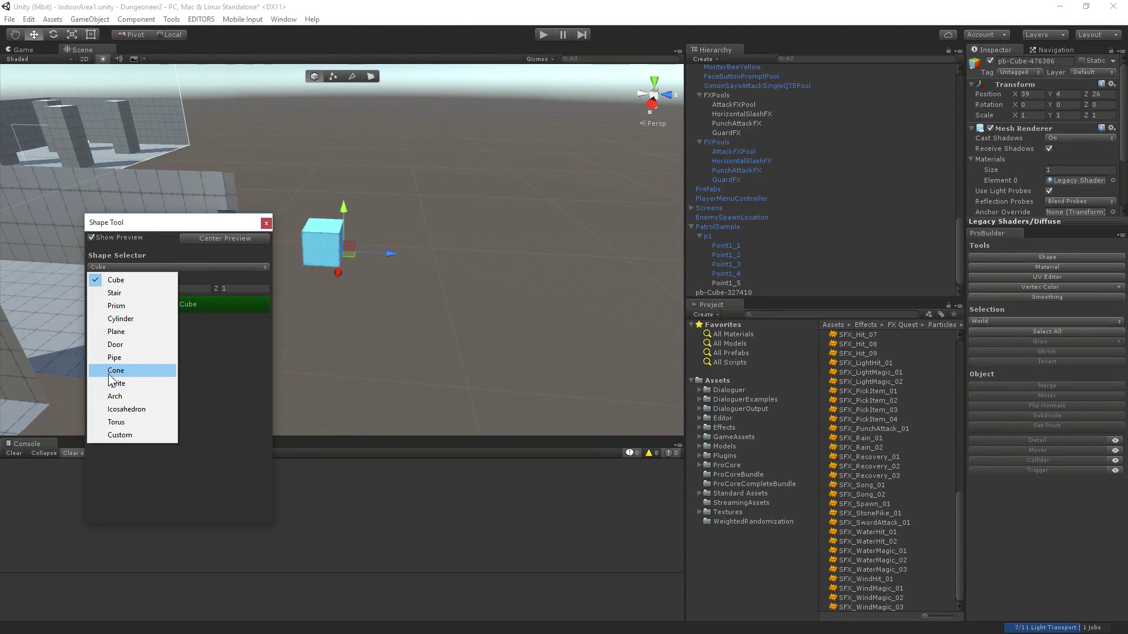
{"action": "left_click", "coordinate": [111, 318]}
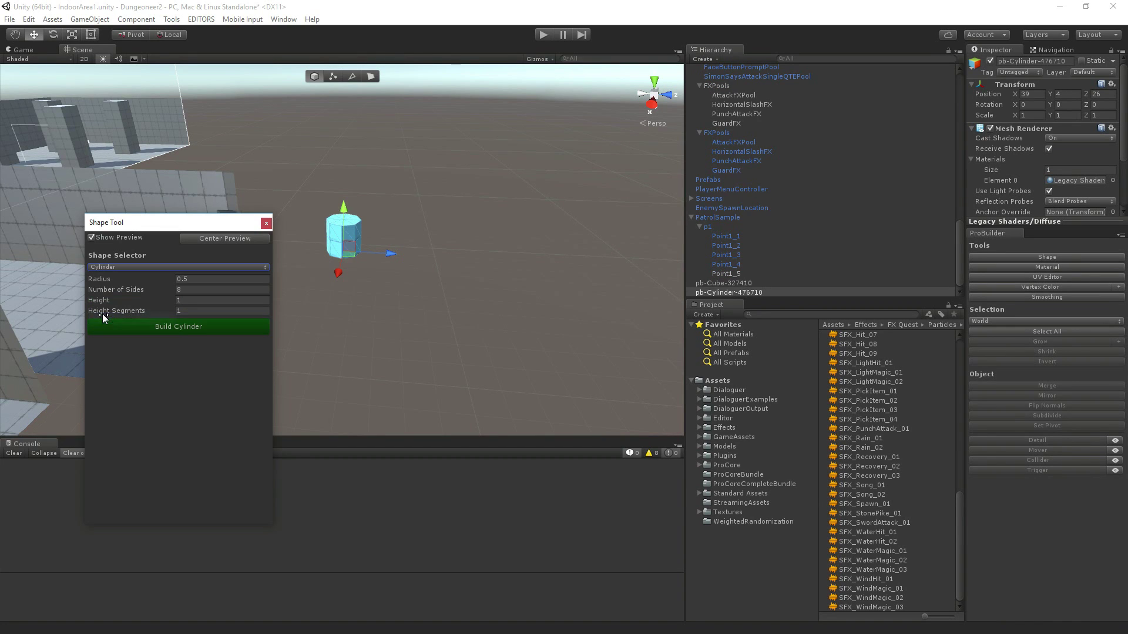
{"action": "left_click", "coordinate": [267, 225]}
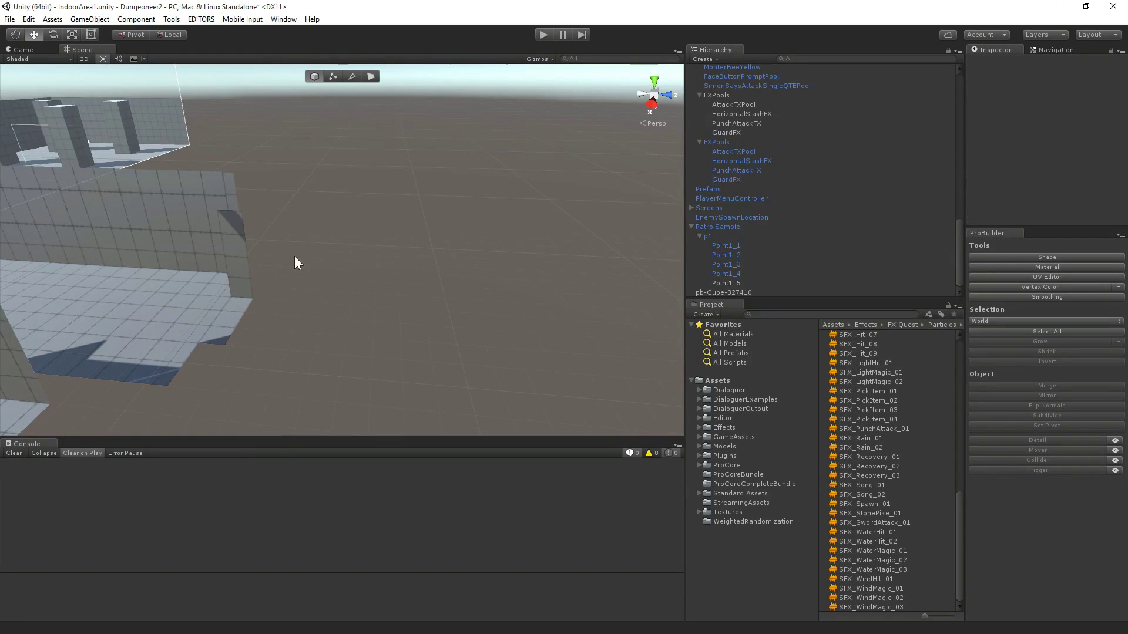
Preview a new cylinder with the Shape Tool and set its radius to about 2.54.
{"action": "left_click", "coordinate": [1045, 259]}
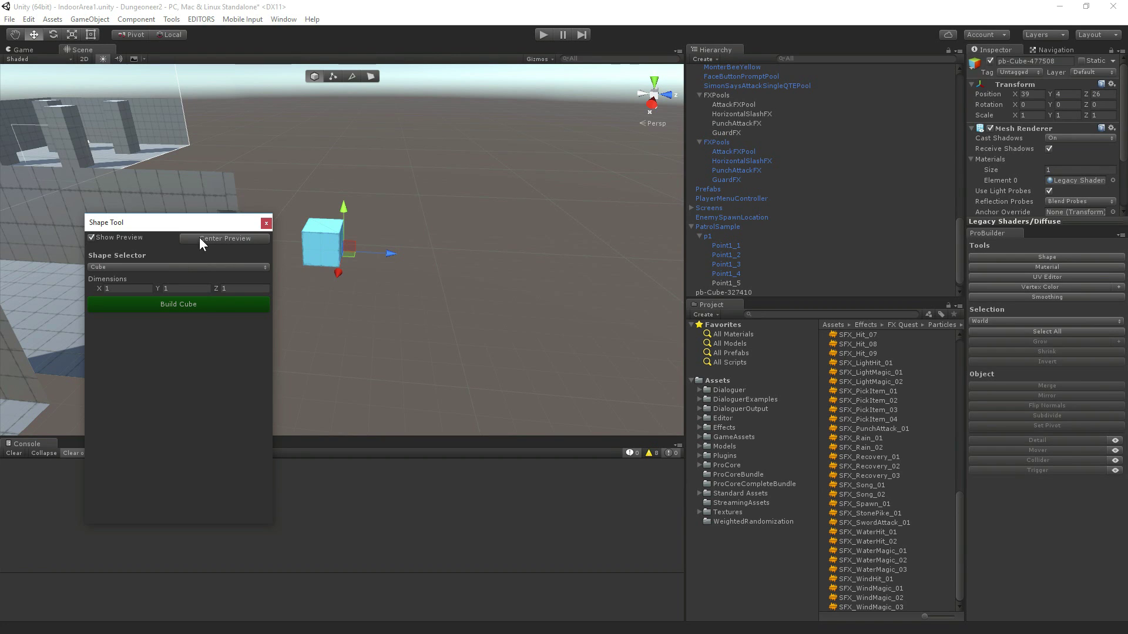
{"action": "left_click", "coordinate": [177, 267]}
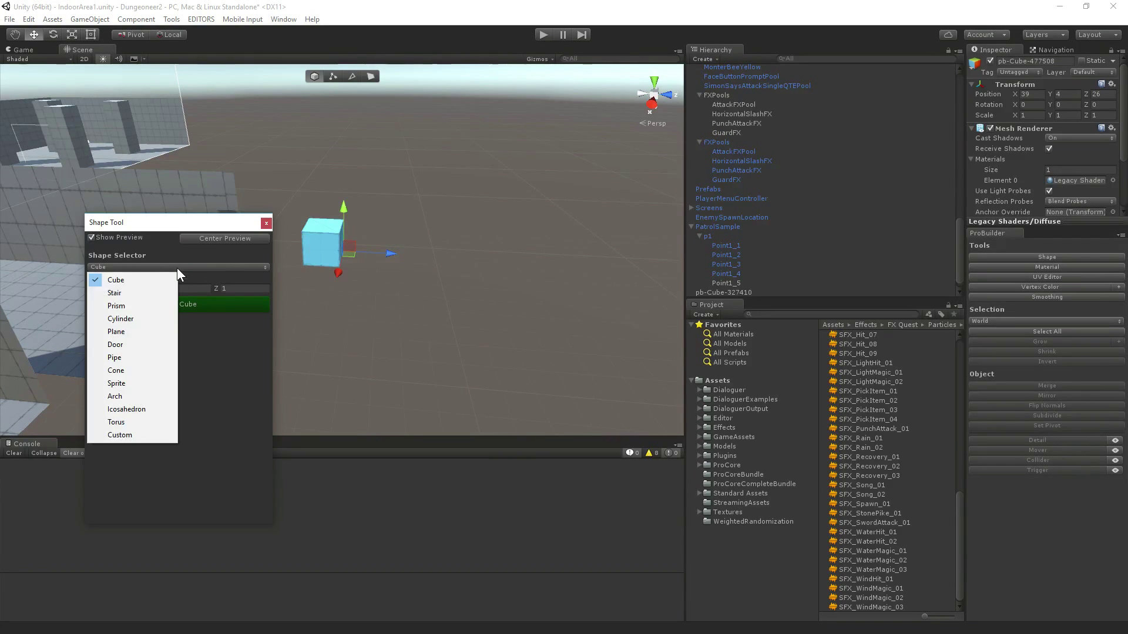
{"action": "left_click", "coordinate": [146, 319]}
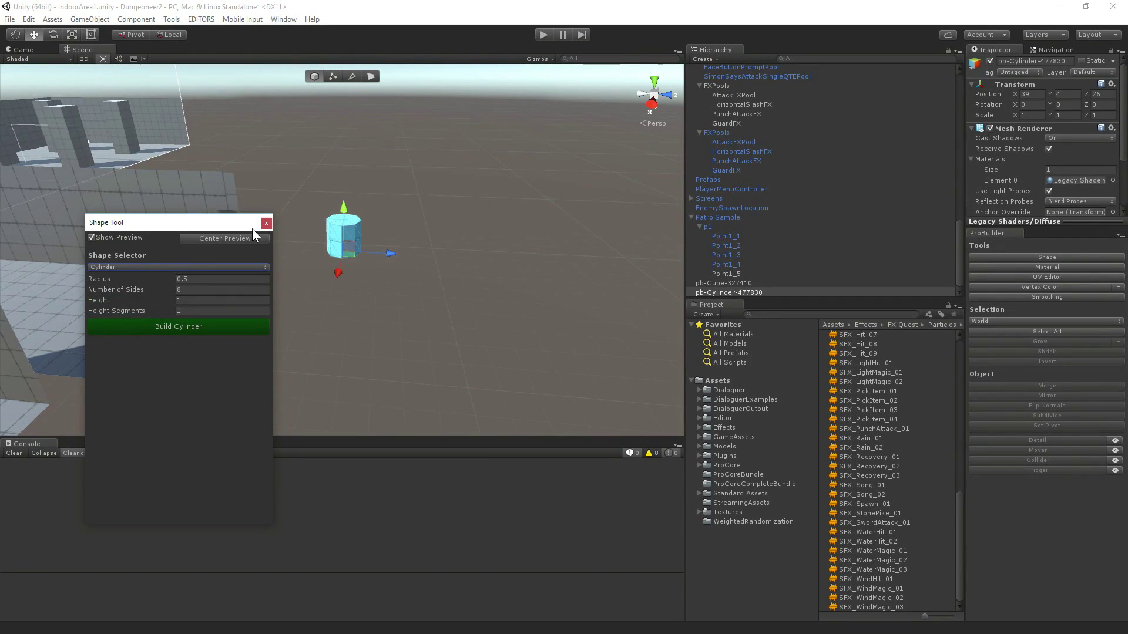
{"action": "key", "text": "w"}
{"action": "right_click_drag", "start_coordinate": [335, 238], "coordinate": [93, 265]}
{"action": "key", "text": "d"}
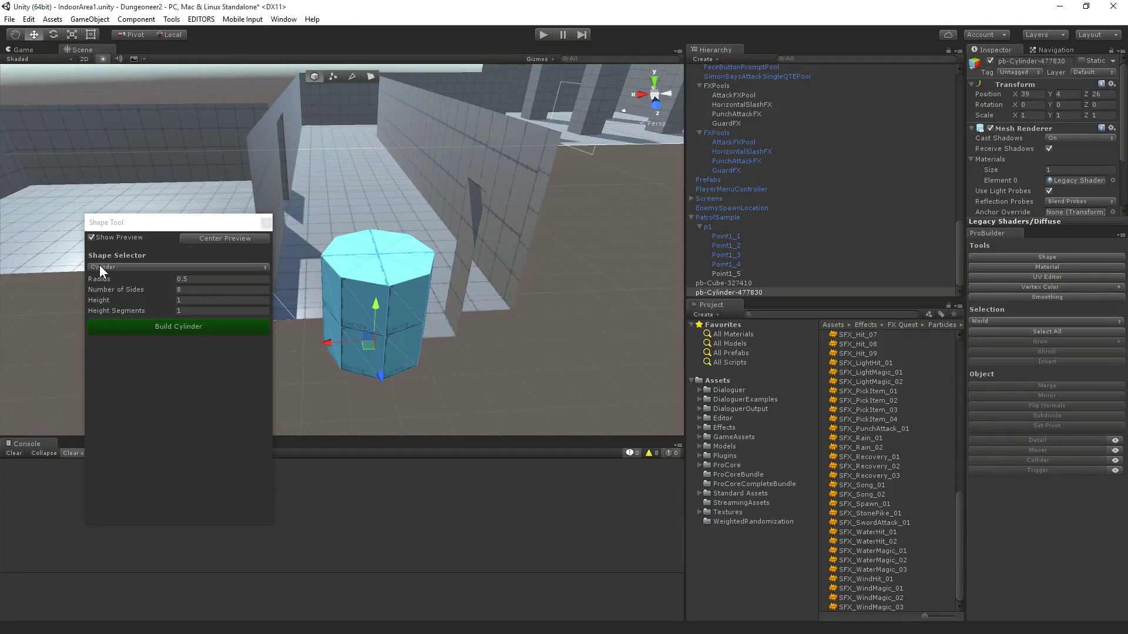
{"action": "left_click_drag", "start_coordinate": [104, 279], "coordinate": [142, 267]}
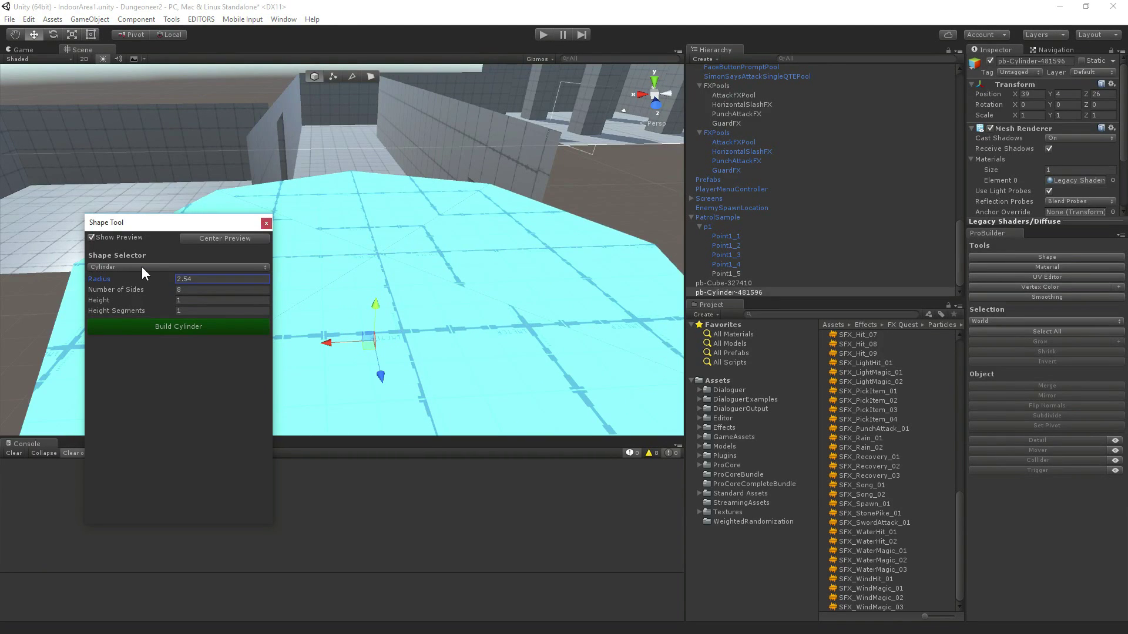
Raise the preview cylinder's number of sides to 48 for a smooth round outline.
{"action": "right_click_drag", "start_coordinate": [522, 226], "coordinate": [393, 252]}
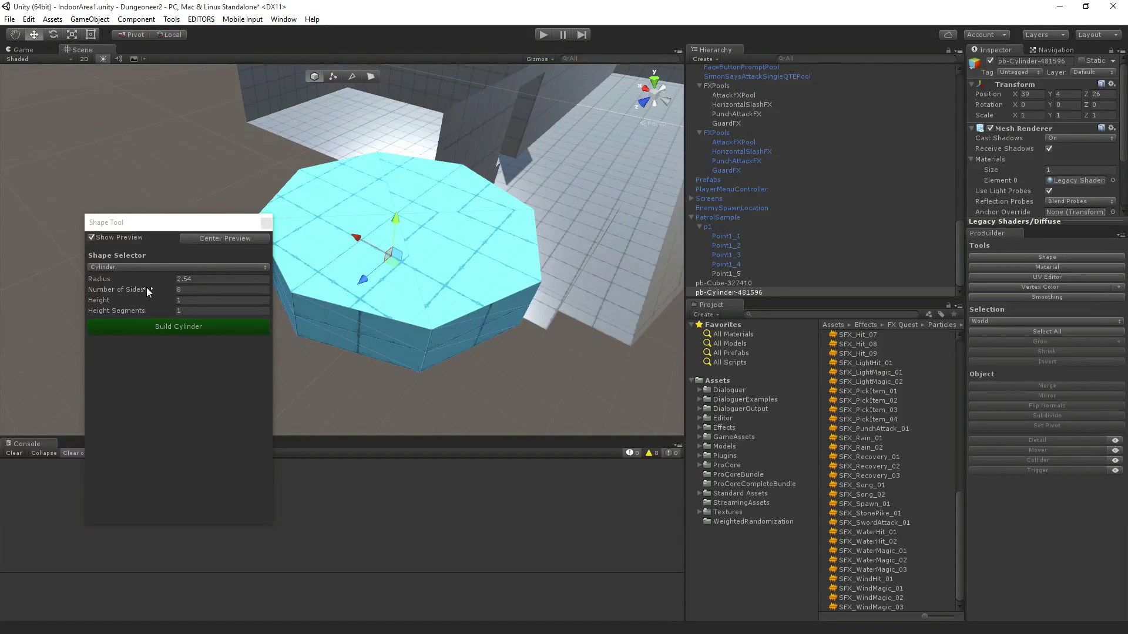
{"action": "left_click_drag", "start_coordinate": [160, 288], "coordinate": [219, 322]}
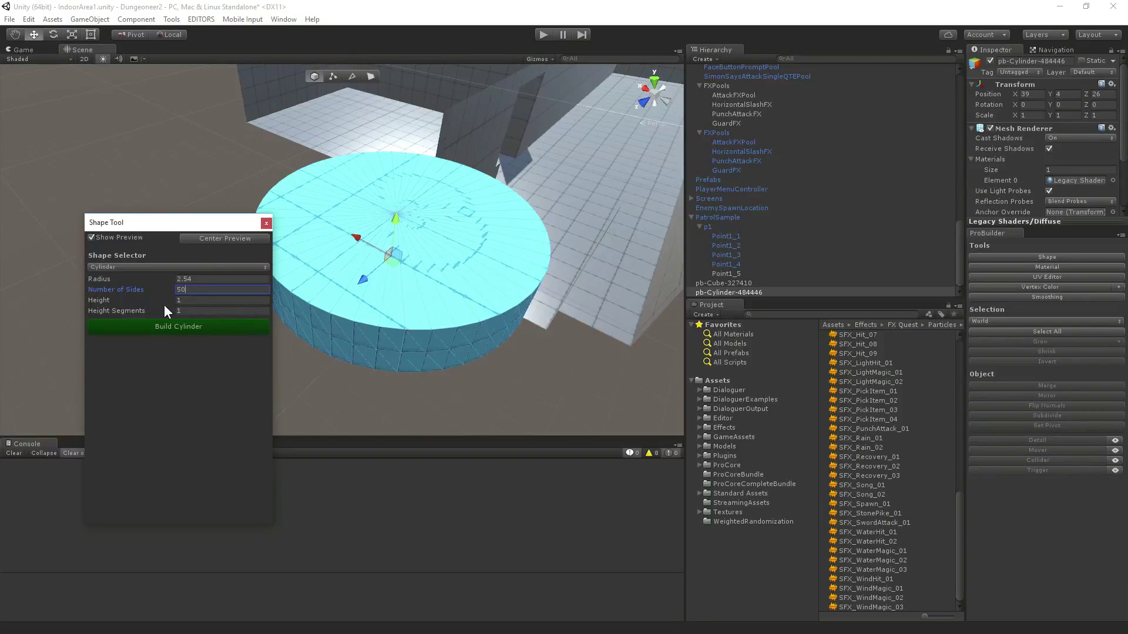
{"action": "left_click", "coordinate": [192, 299]}
Increase the preview cylinder's height to about 10 and open the height value for editing.
{"action": "key", "text": "s"}
{"action": "right_click_drag", "start_coordinate": [403, 332], "coordinate": [357, 244]}
{"action": "key", "text": "q"}
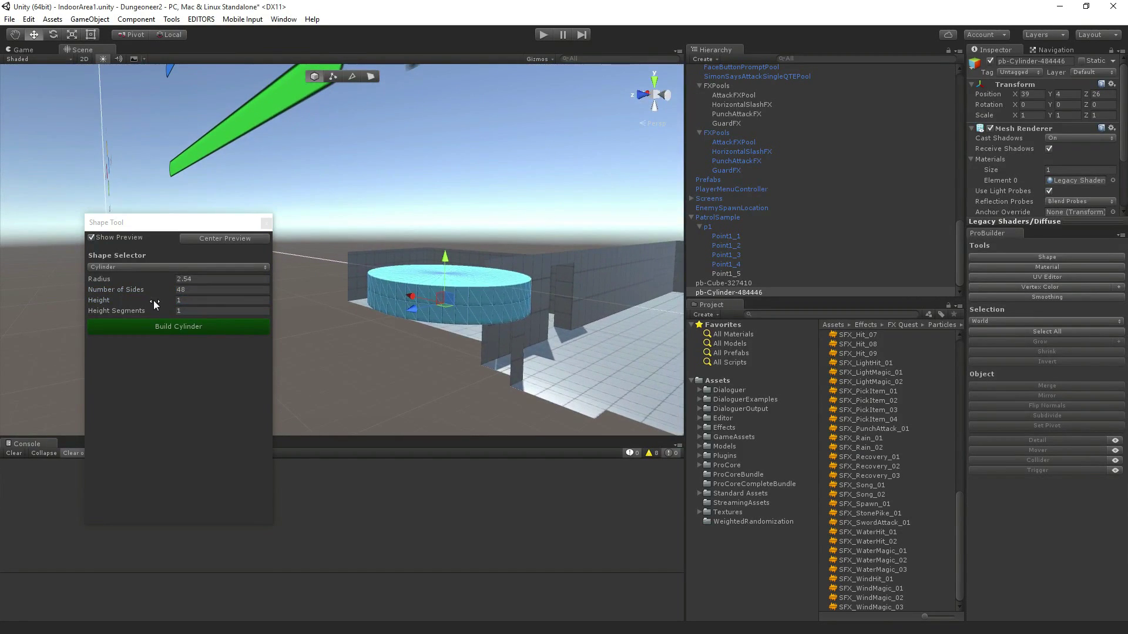
{"action": "left_click_drag", "start_coordinate": [155, 303], "coordinate": [280, 309]}
{"action": "double_click", "coordinate": [221, 300]}
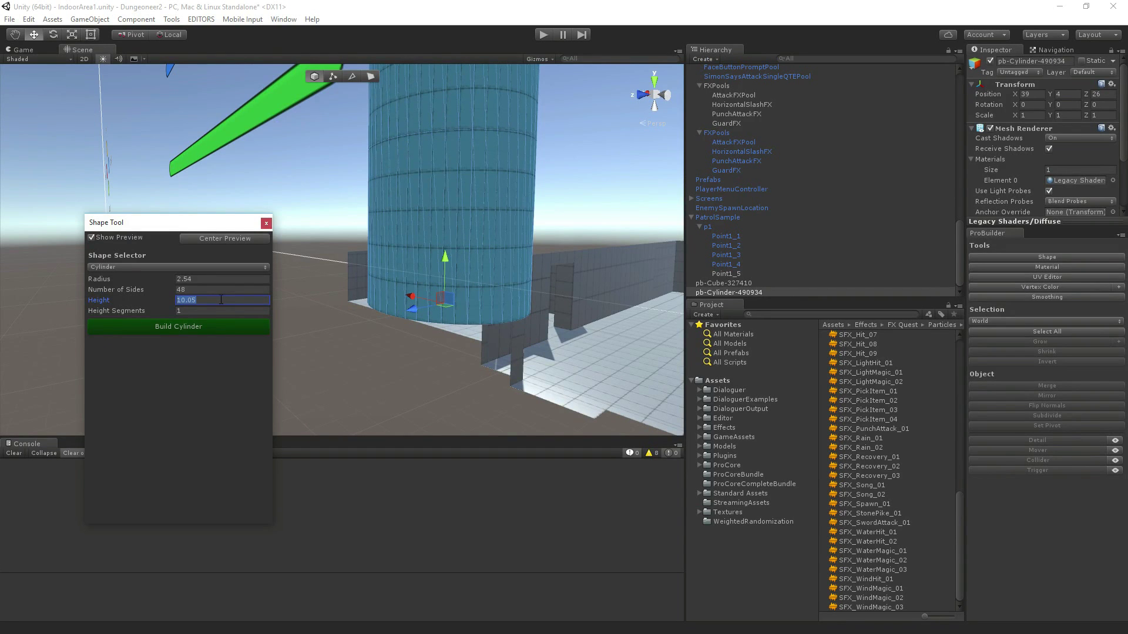